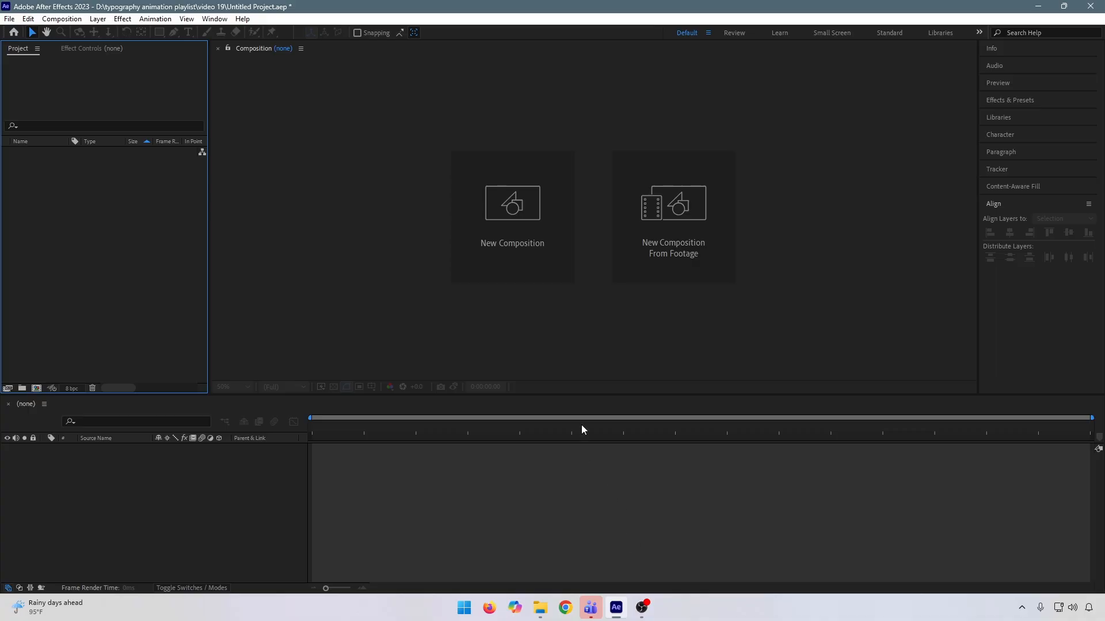
# Step: Create a composition named Render at 1920x1080, 30 fps, with a duration of 15 seconds
pyautogui.click(524, 269)
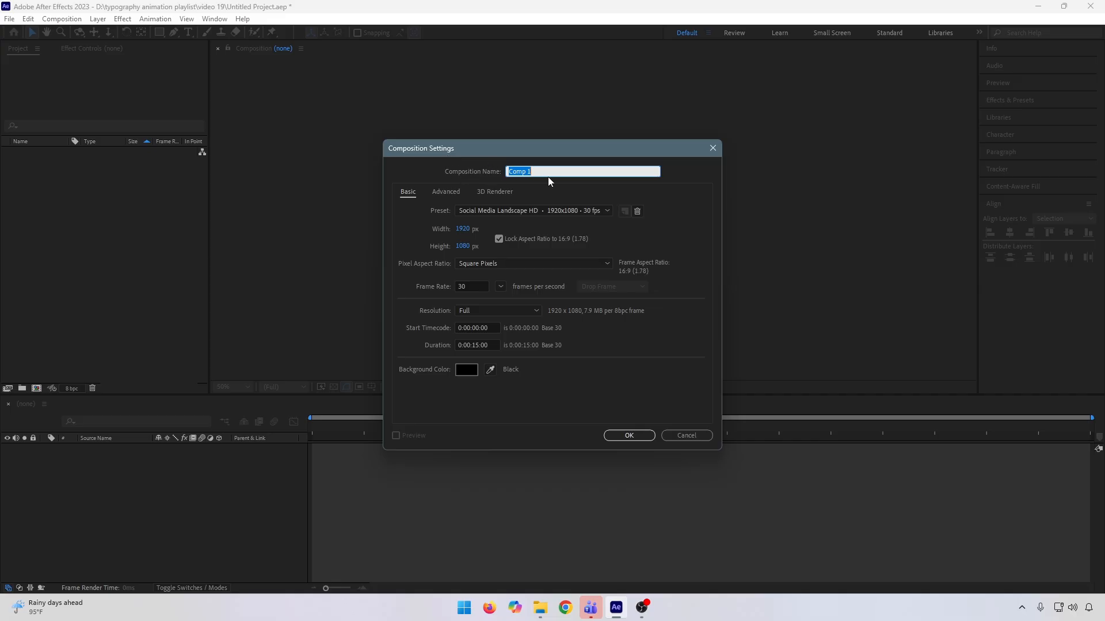
pyautogui.press('BackSpace')
pyautogui.write('Render')
pyautogui.click(490, 327)
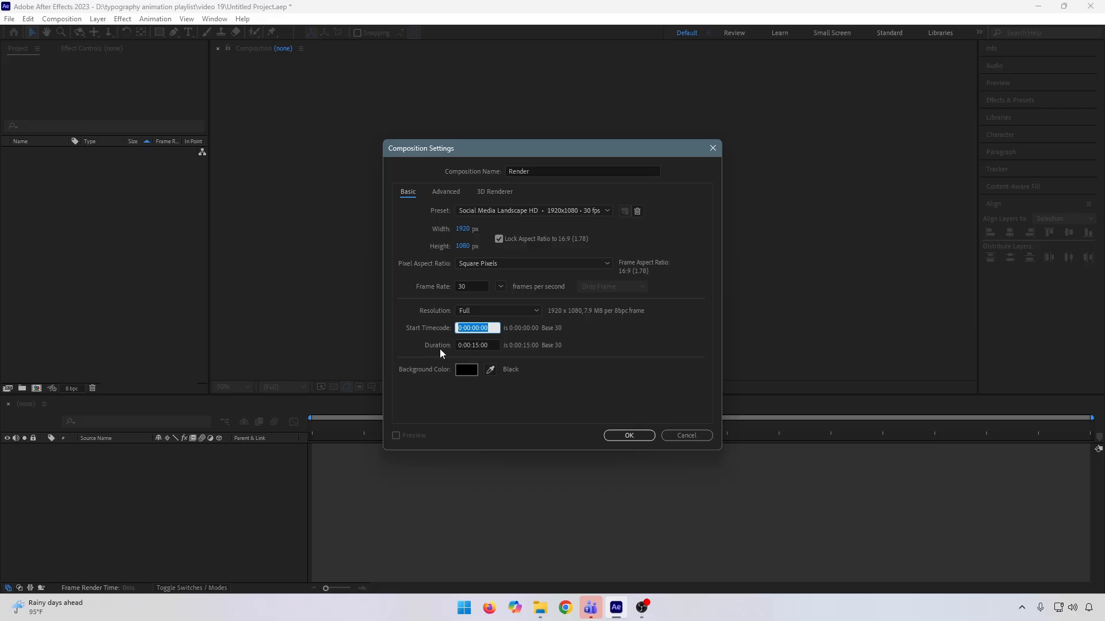
pyautogui.doubleClick(477, 345)
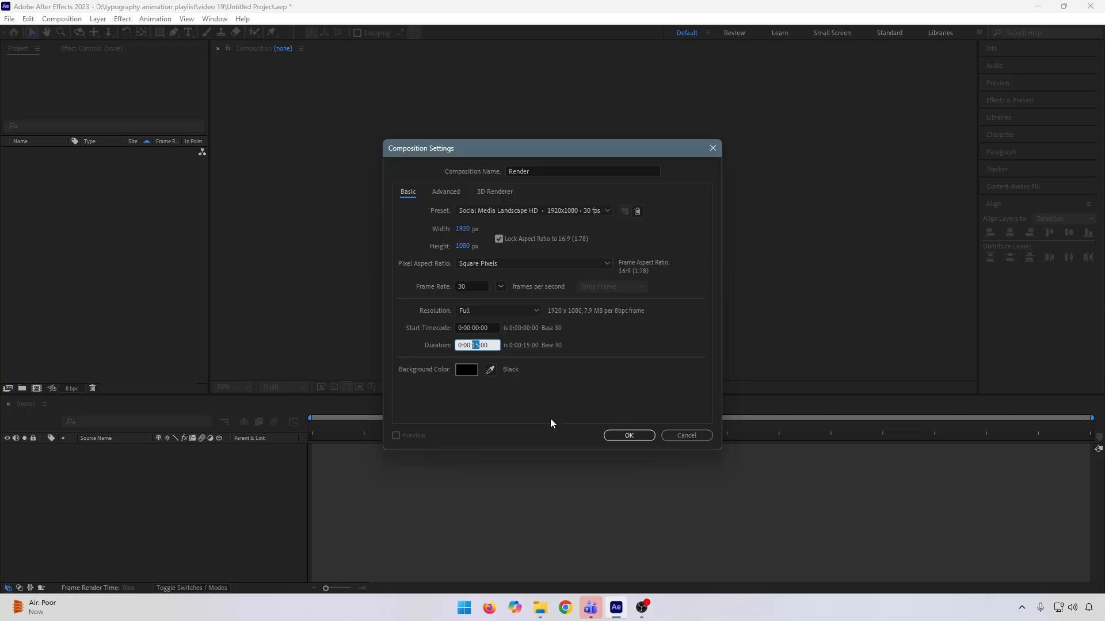
pyautogui.click(580, 383)
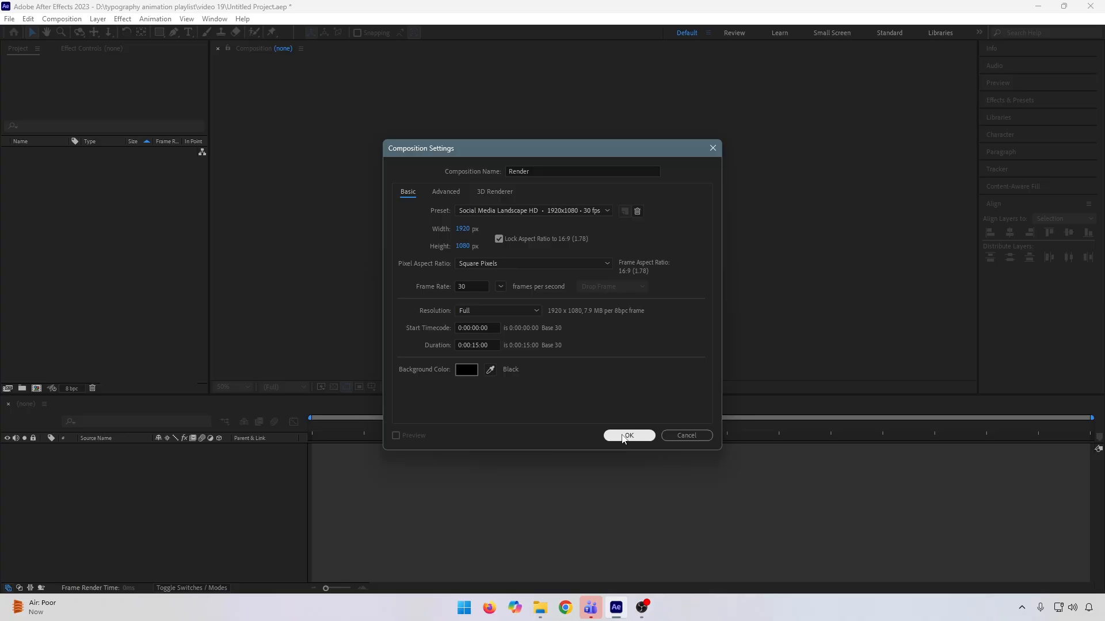
pyautogui.click(623, 437)
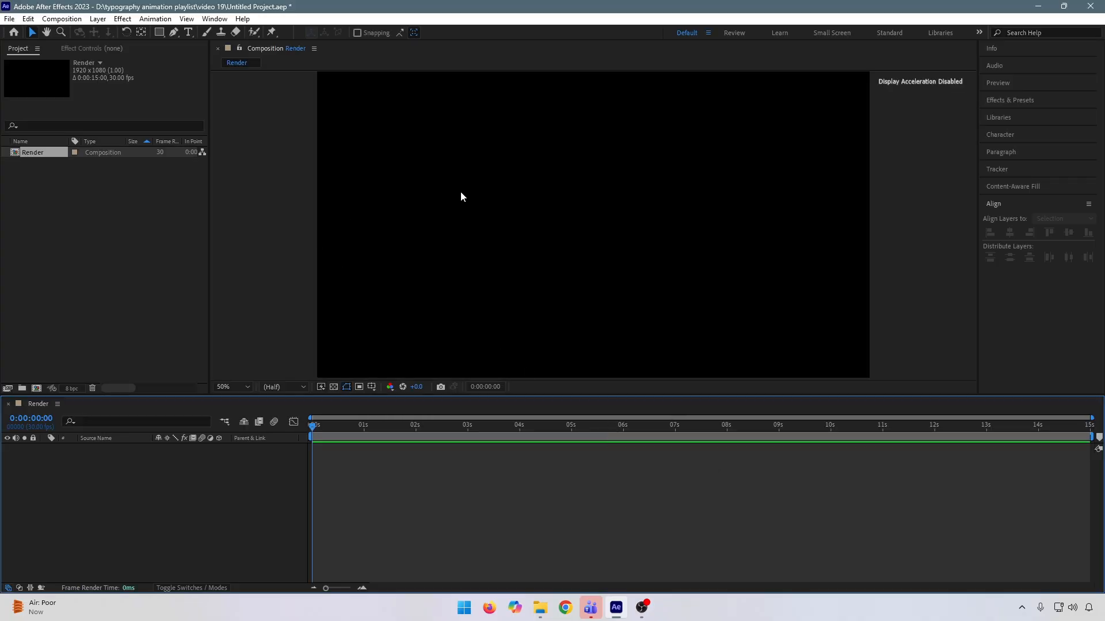
# Step: Create a second composition named Text with the same 1920x1080, 30 fps, 15-second settings
pyautogui.press(',')
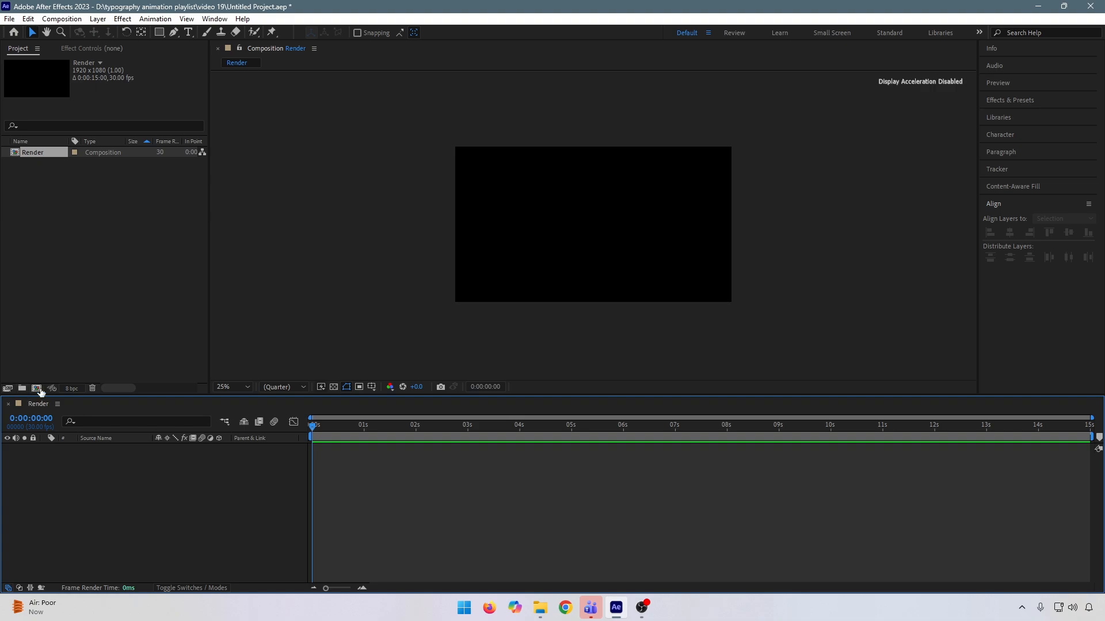
pyautogui.click(39, 389)
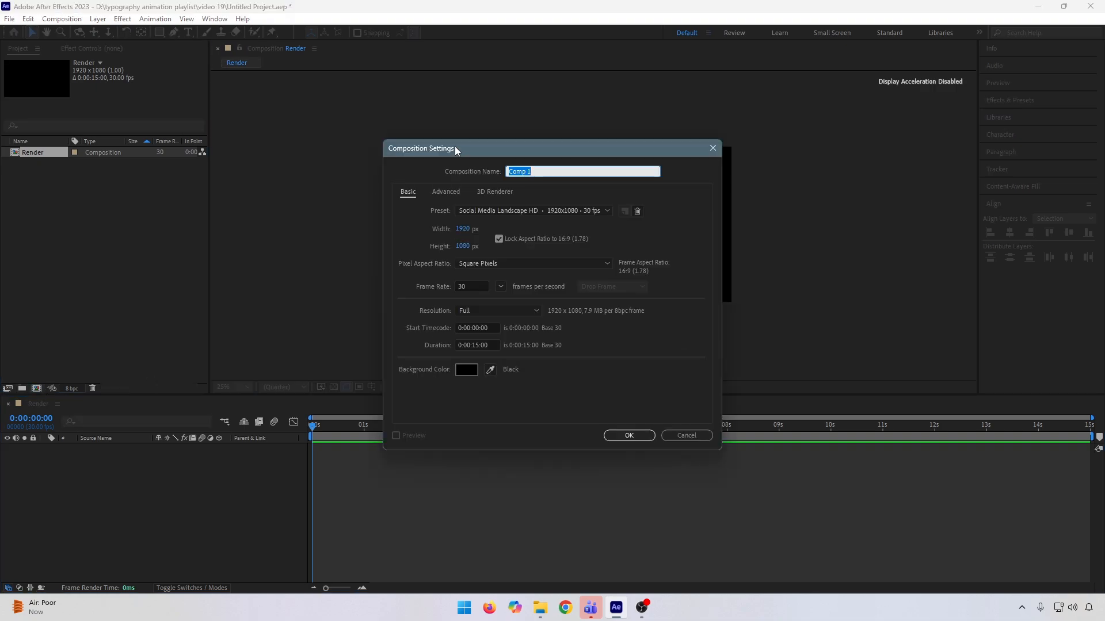
pyautogui.moveTo(455, 147); pyautogui.dragTo(420, 114)
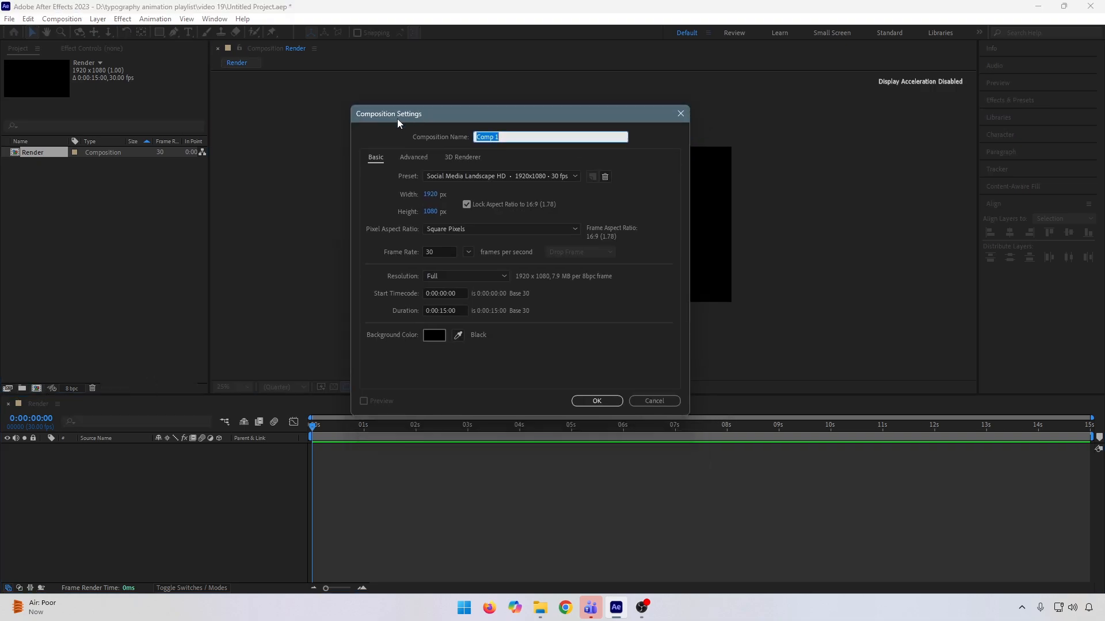
pyautogui.write('Text')
pyautogui.click(593, 401)
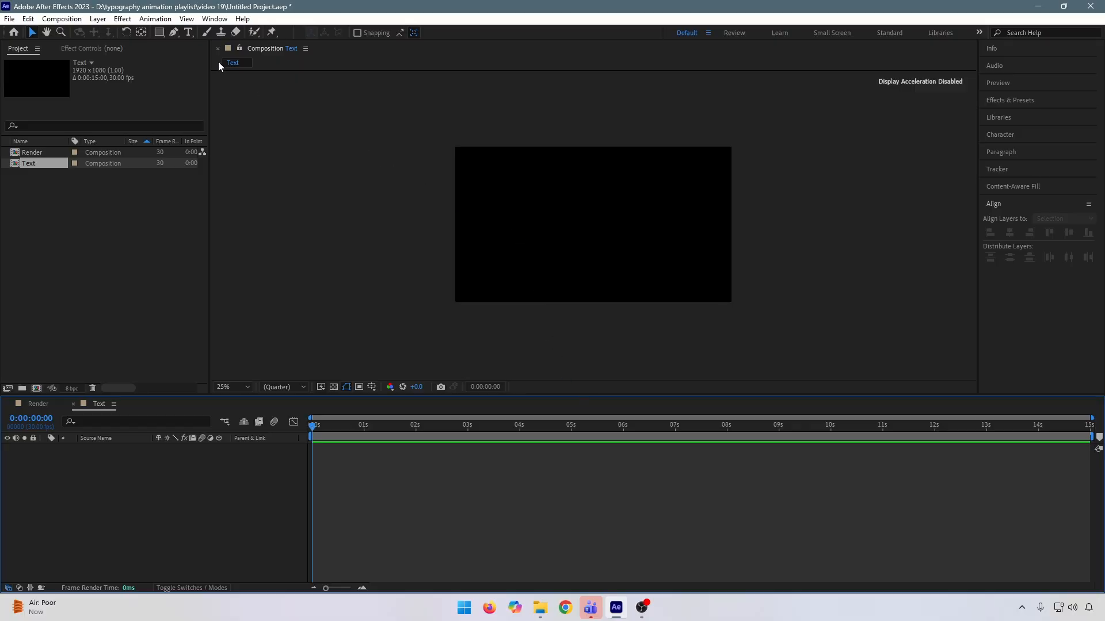
# Step: Add a text layer in the Text composition and paste the copied words "results require routine" on three lines
pyautogui.click(191, 33)
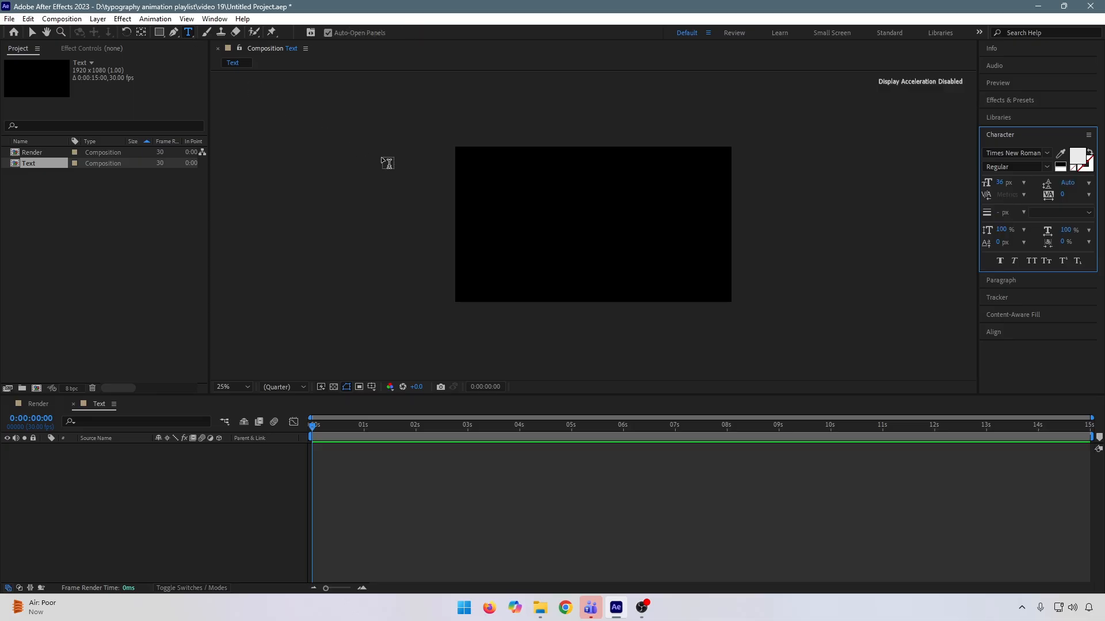
pyautogui.click(517, 228)
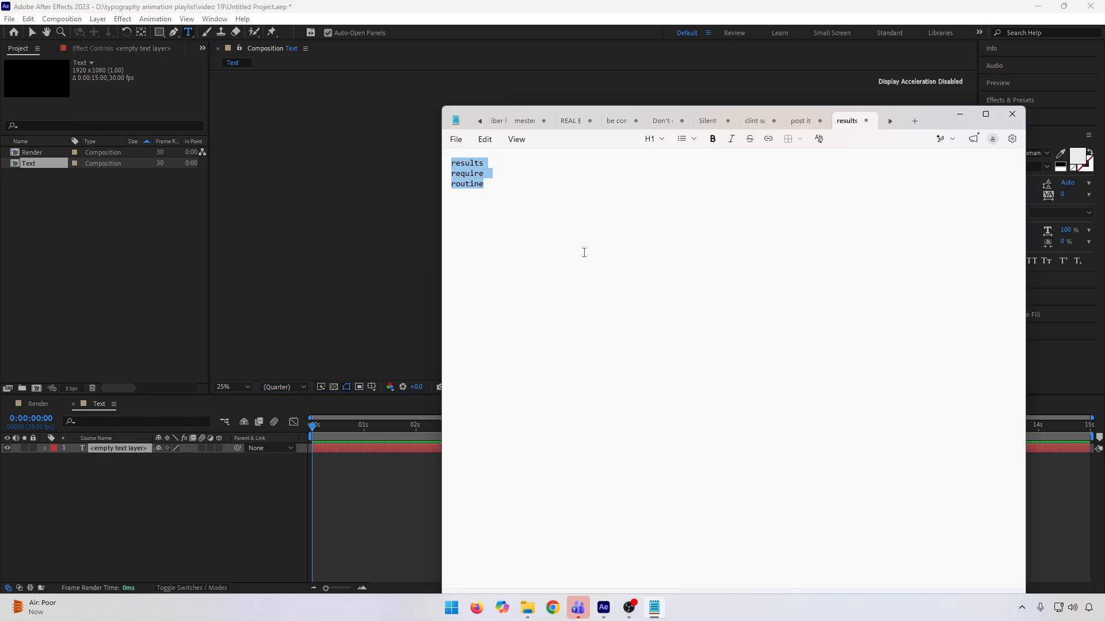
pyautogui.click(957, 115)
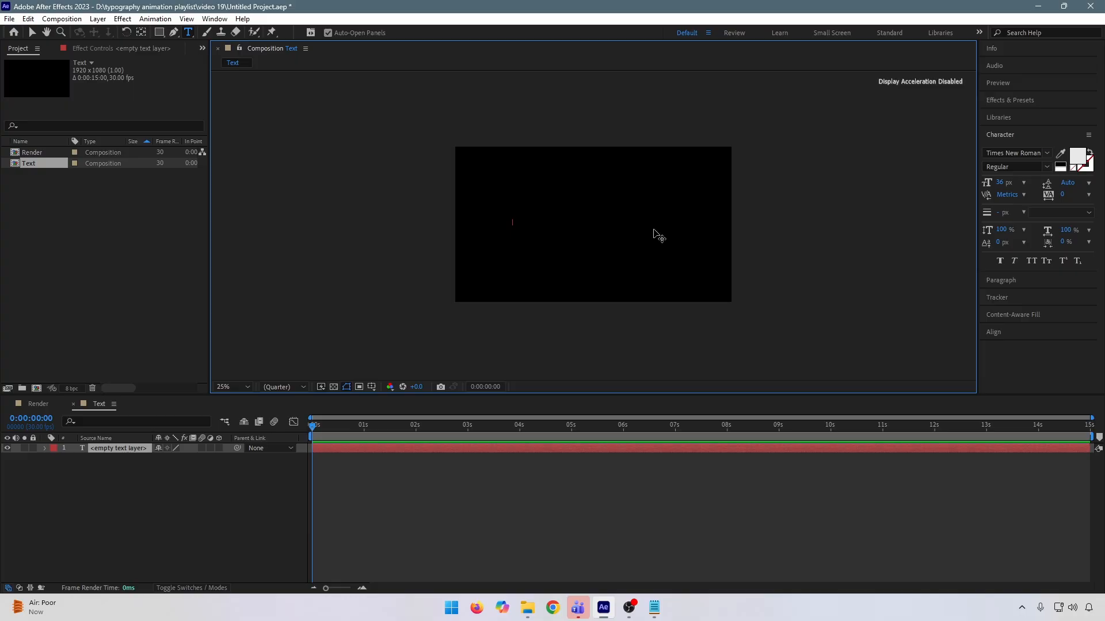
pyautogui.write('results require routine')
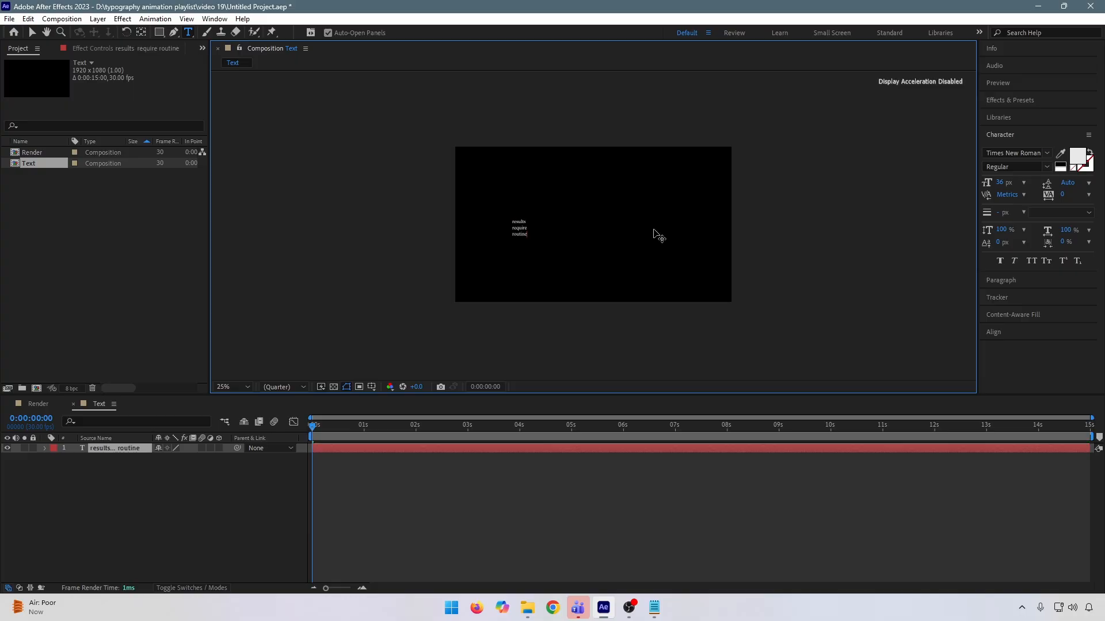
# Step: Set all of the text to the Finder Regular font at a size of 182 px
pyautogui.hotkey('ctrl', 'a')
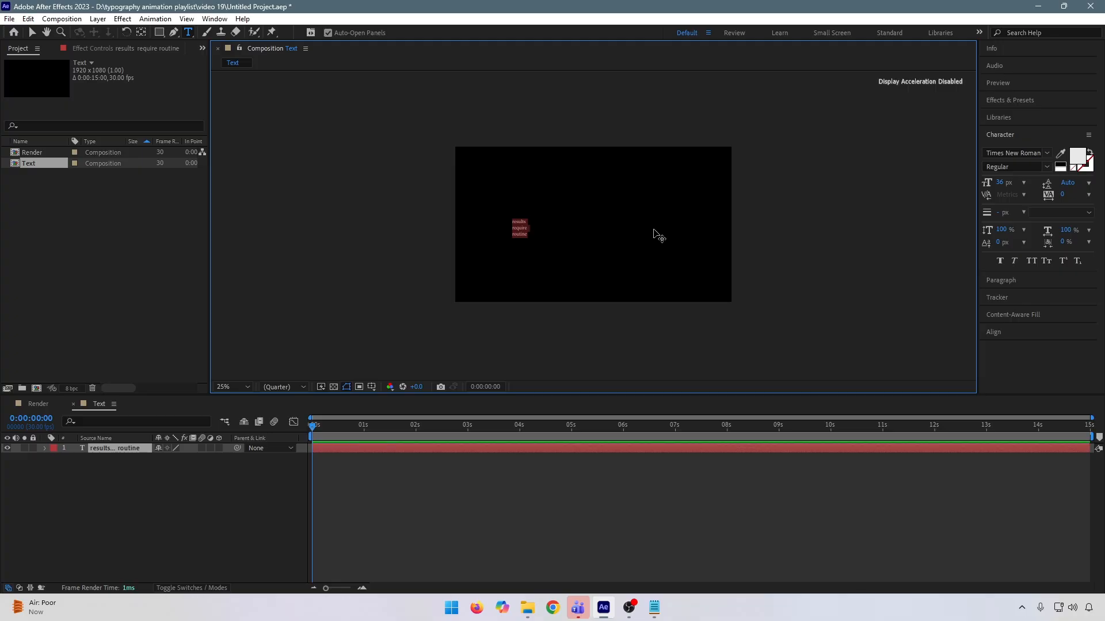
pyautogui.click(1028, 155)
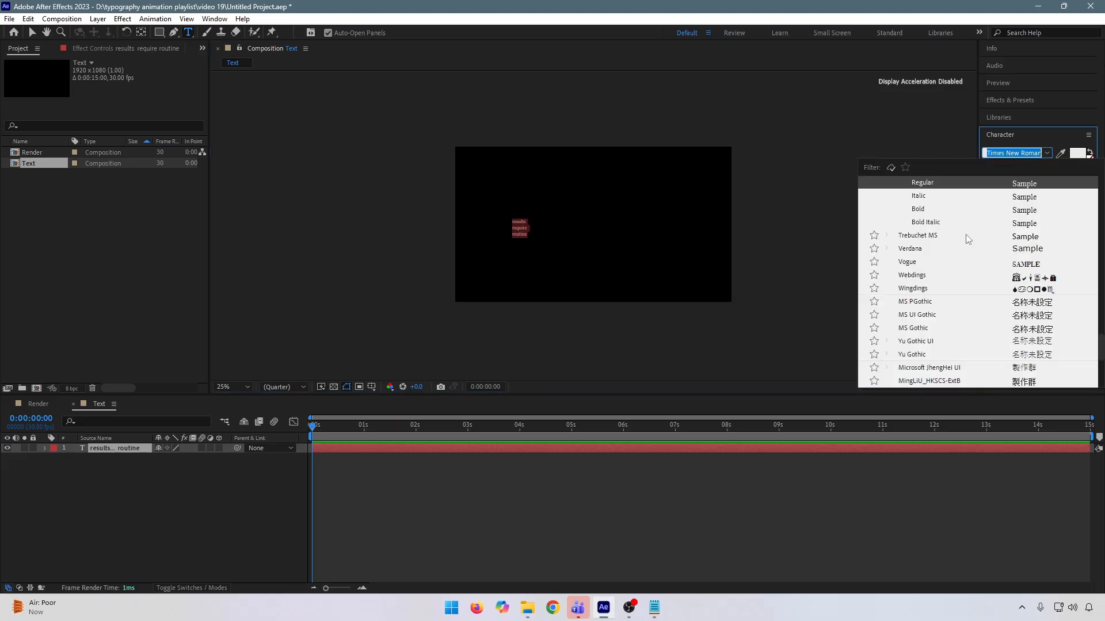
pyautogui.scroll(-6, 958, 273)
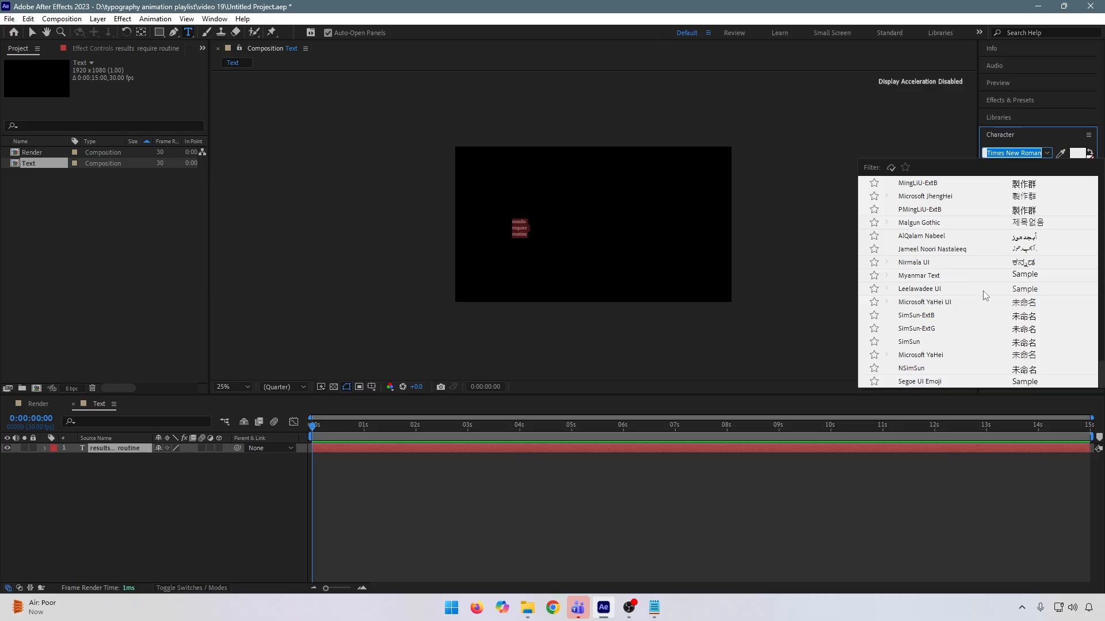
pyautogui.scroll(2, 984, 322)
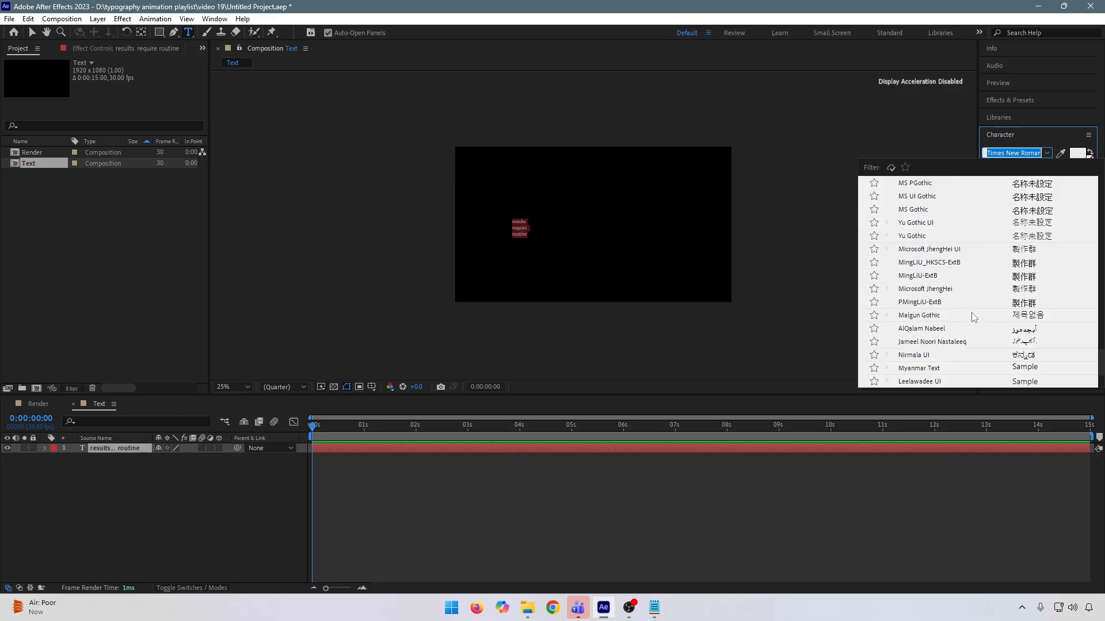
pyautogui.scroll(-2, 974, 316)
pyautogui.scroll(2, 972, 315)
pyautogui.scroll(-2, 972, 316)
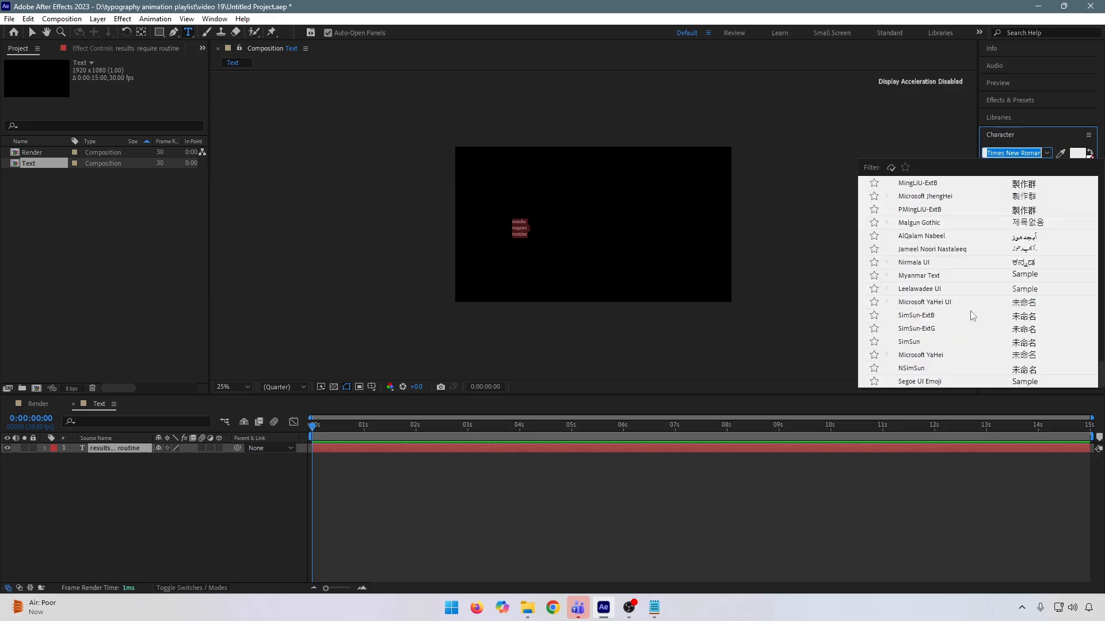
pyautogui.scroll(4, 963, 336)
pyautogui.scroll(2, 963, 336)
pyautogui.click(964, 339)
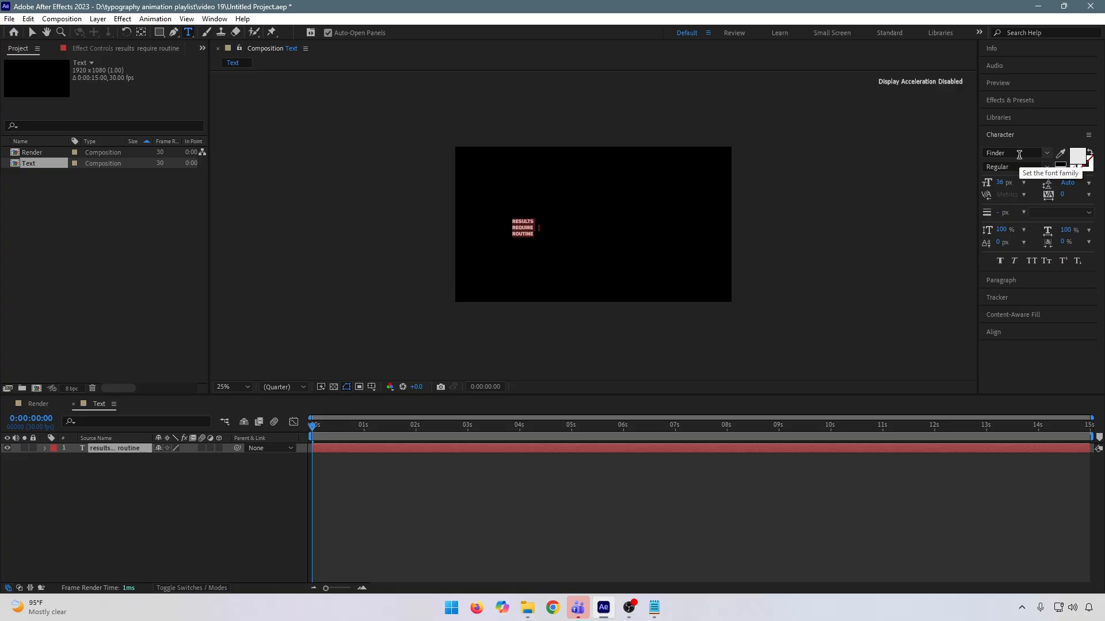
pyautogui.click(1018, 166)
pyautogui.click(1046, 168)
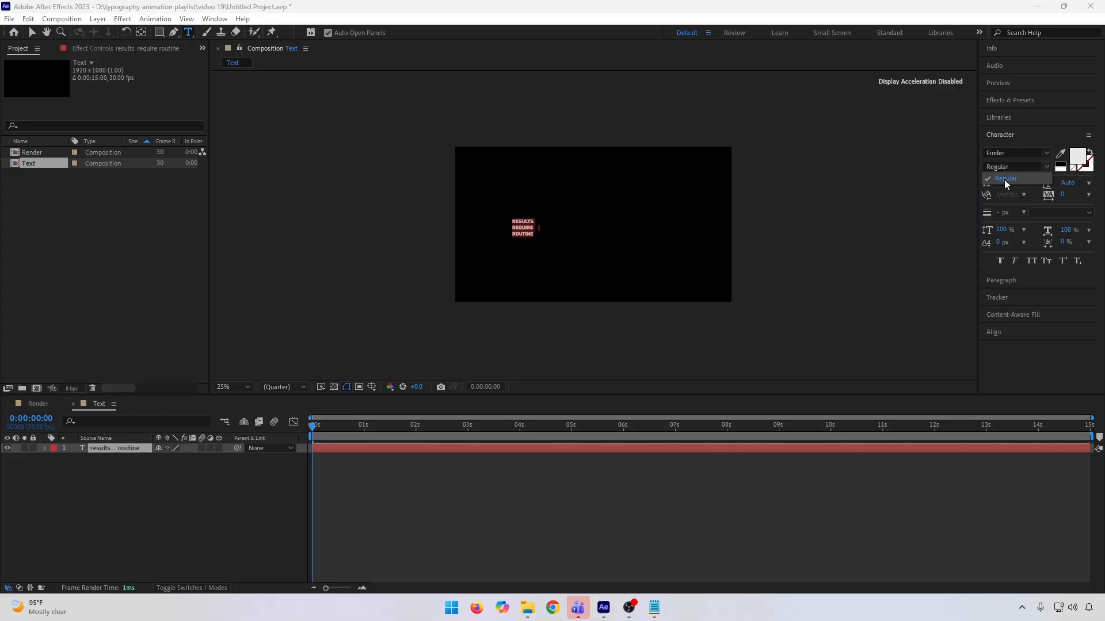
pyautogui.click(1004, 179)
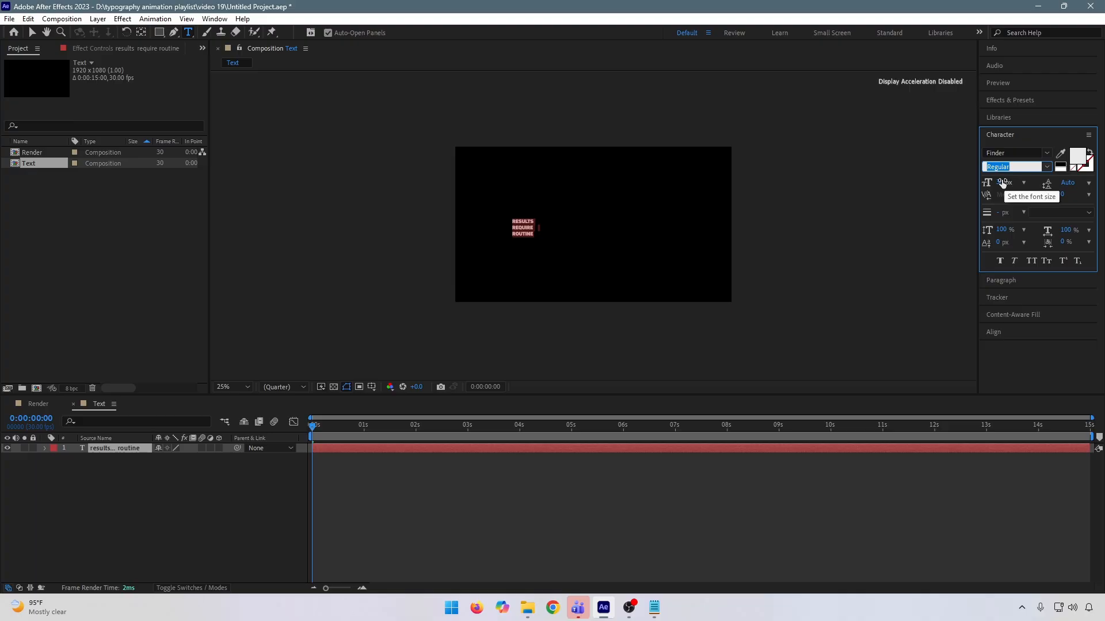
pyautogui.moveTo(1005, 183); pyautogui.dragTo(1093, 185)
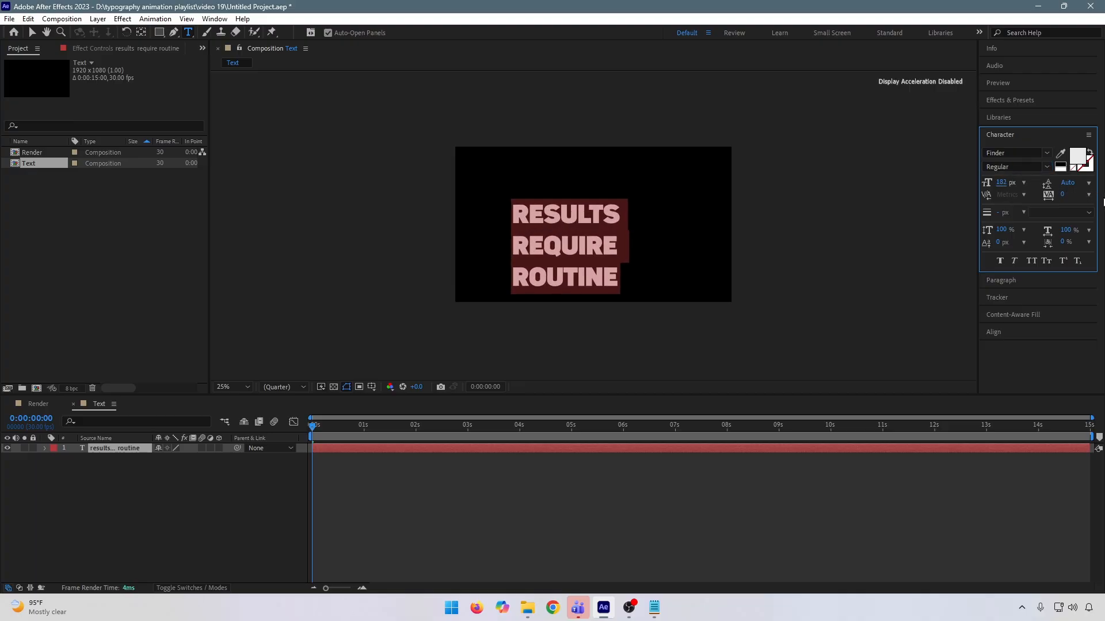
# Step: Join REQUIRE to the RESULTS line with a space between them, and centre the text layer horizontally and vertically in the composition
pyautogui.click(521, 252)
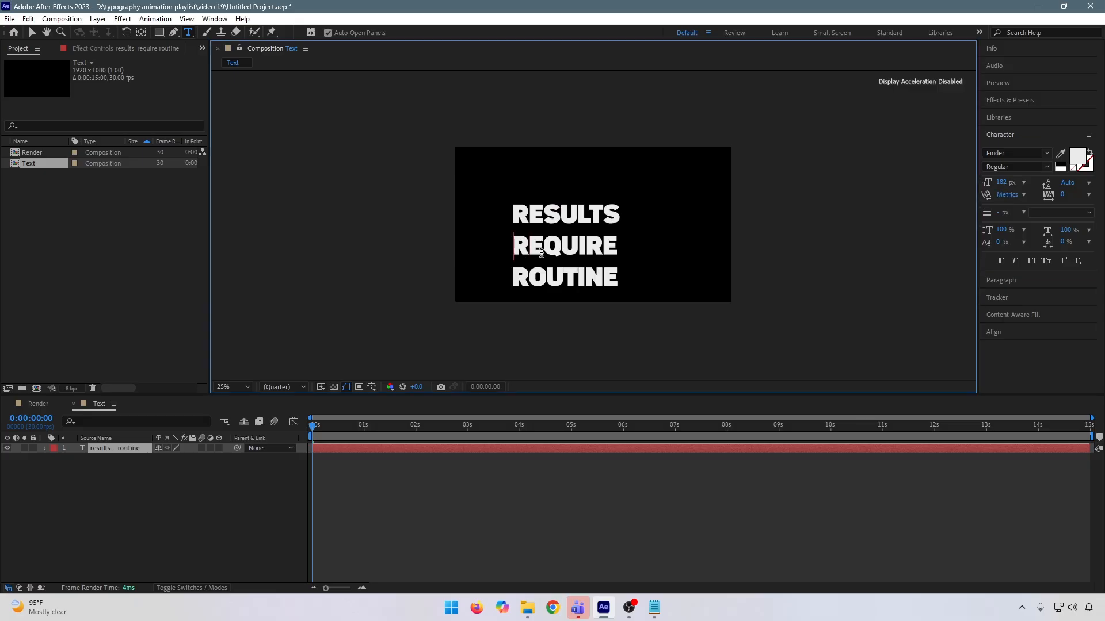
pyautogui.press('BackSpace')
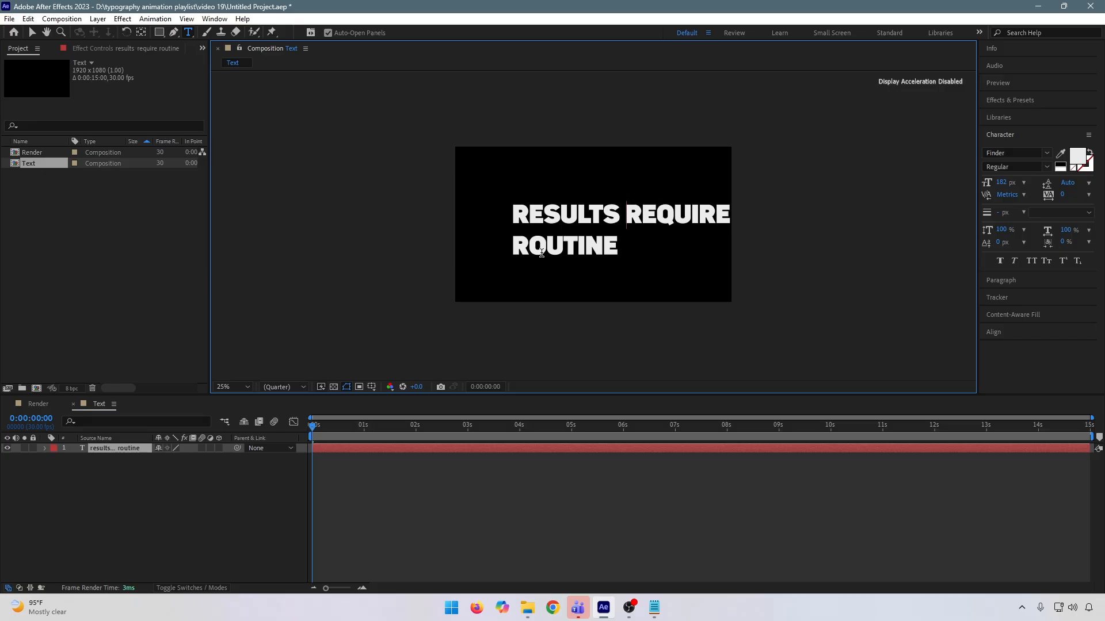
pyautogui.hotkey('ctrl', 'a')
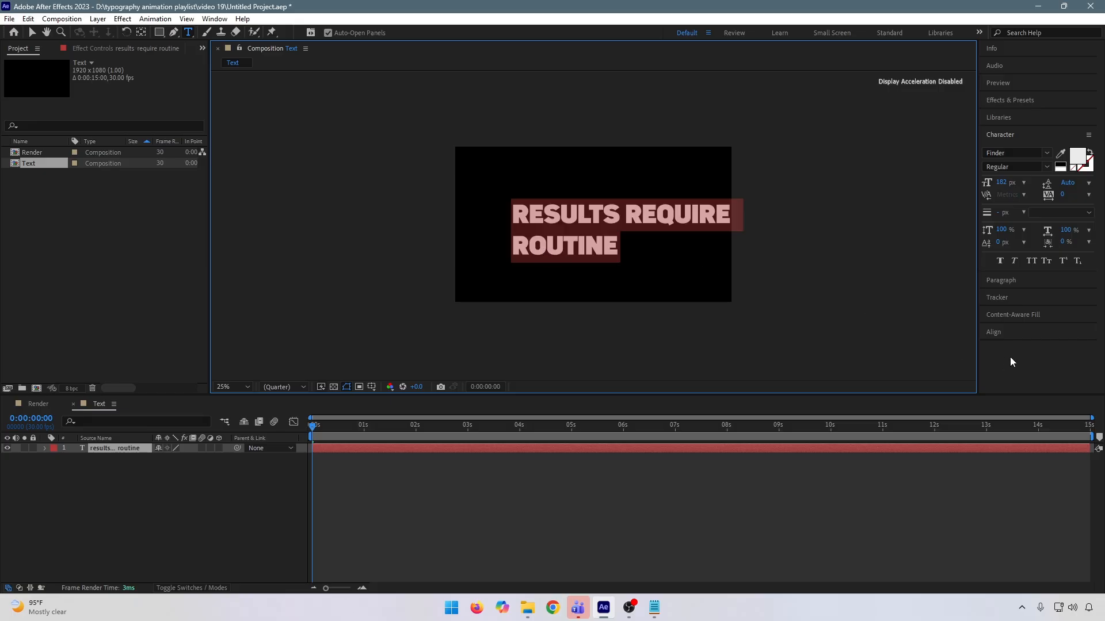
pyautogui.click(1003, 331)
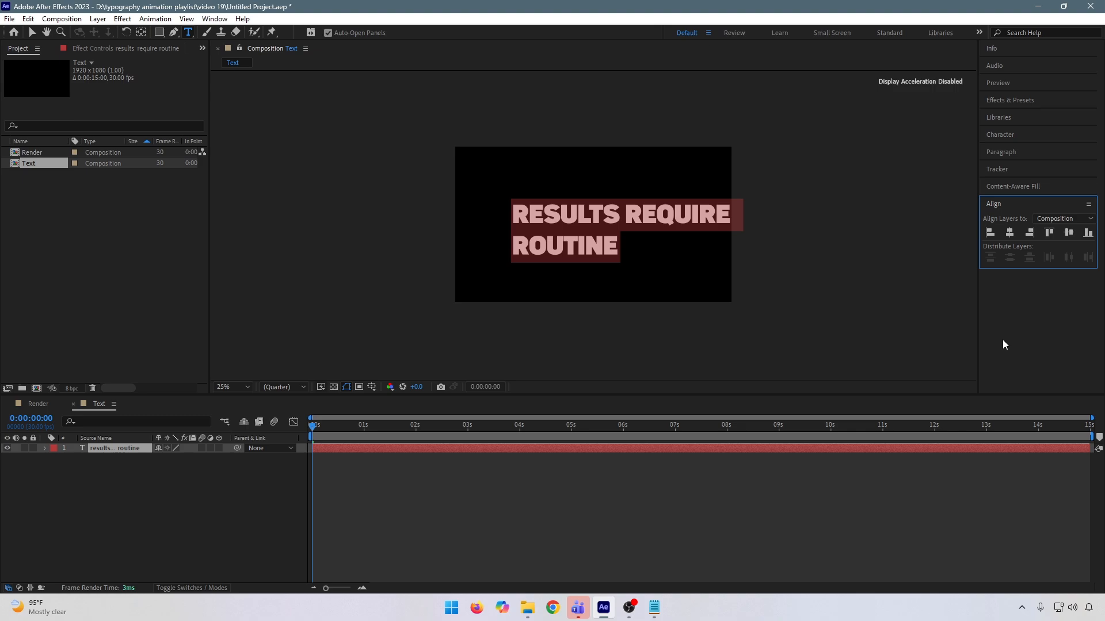
pyautogui.click(1010, 233)
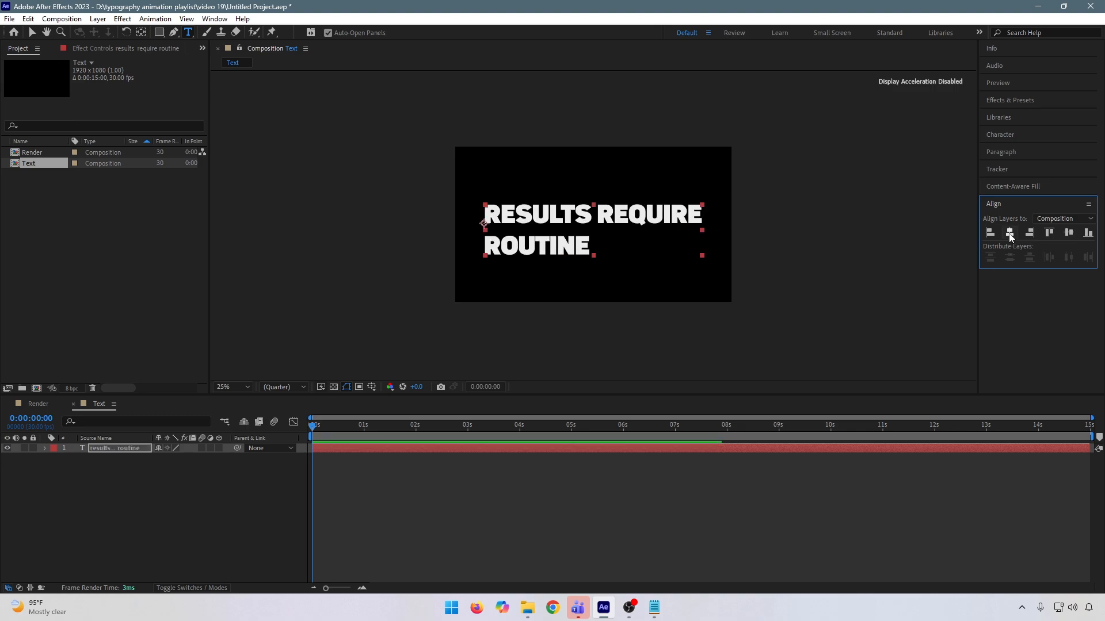
pyautogui.click(1068, 233)
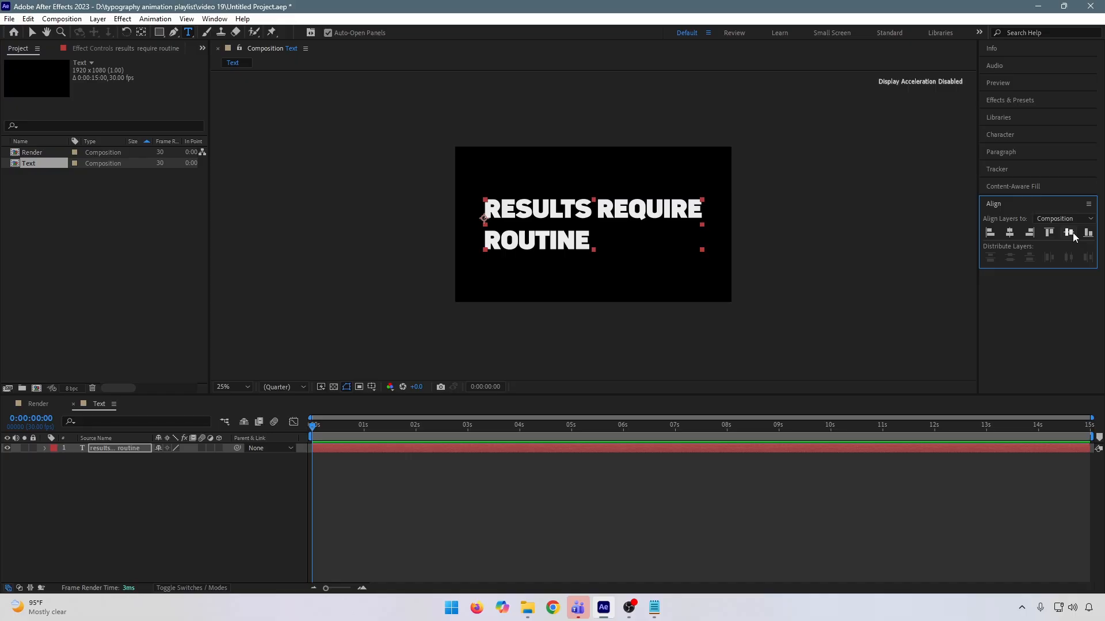
# Step: Set the word ROUTINE to a font size of 252 px and tracking of 317 so it spans the line above
pyautogui.doubleClick(516, 240)
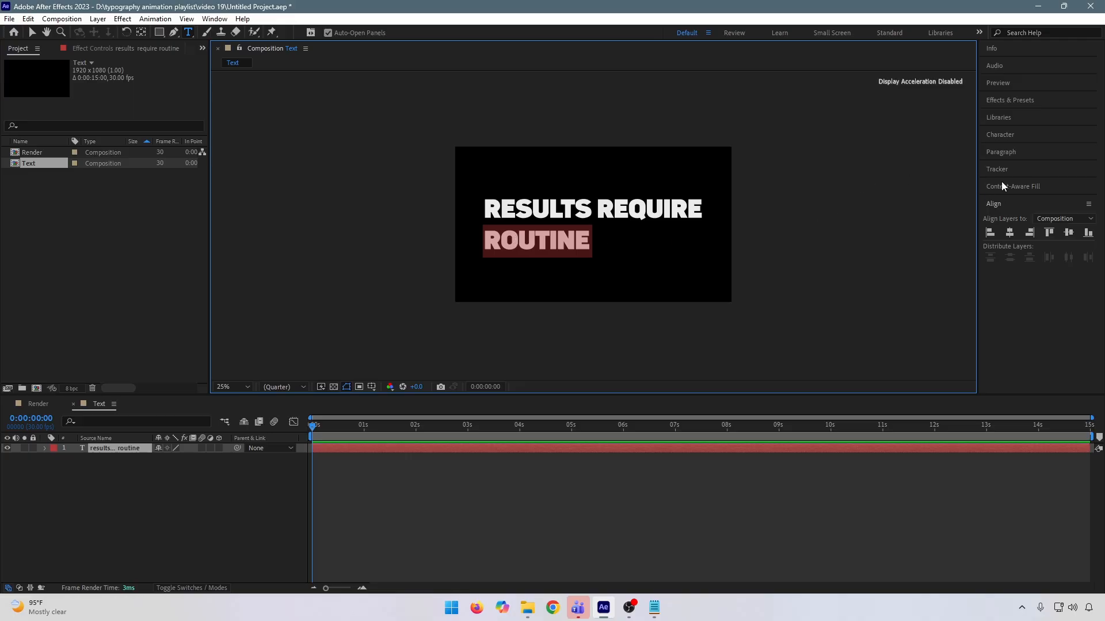
pyautogui.click(1009, 136)
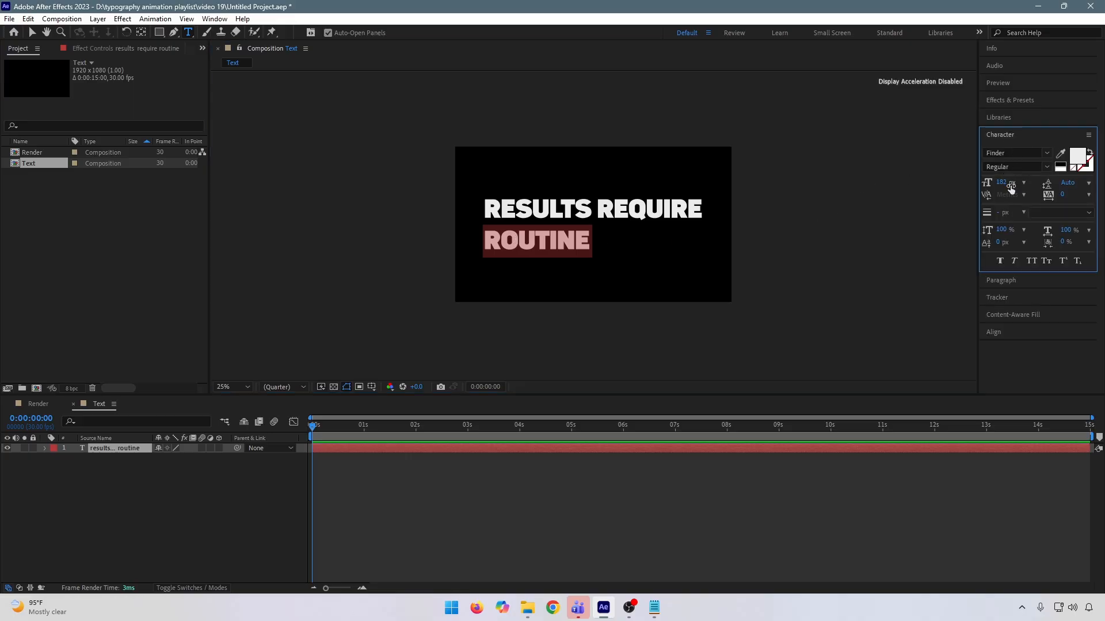
pyautogui.moveTo(1062, 196); pyautogui.dragTo(1096, 197)
pyautogui.moveTo(1005, 182); pyautogui.dragTo(1047, 183)
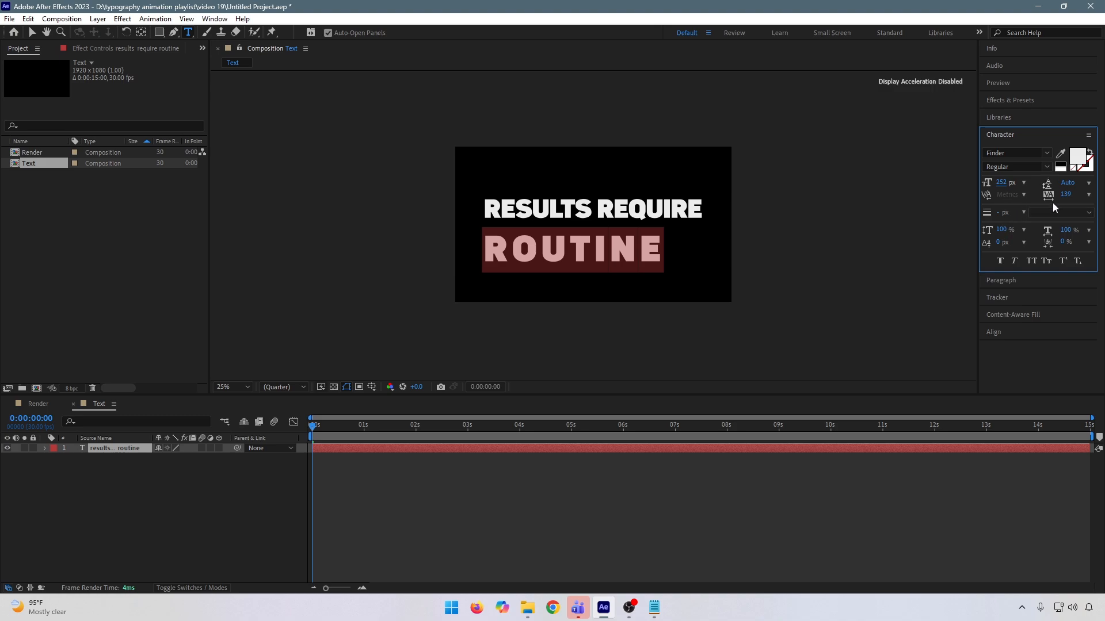
pyautogui.moveTo(1066, 198)
pyautogui.mouseDown()
pyautogui.moveTo(1100, 194)
pyautogui.moveTo(1084, 201)
pyautogui.mouseUp()
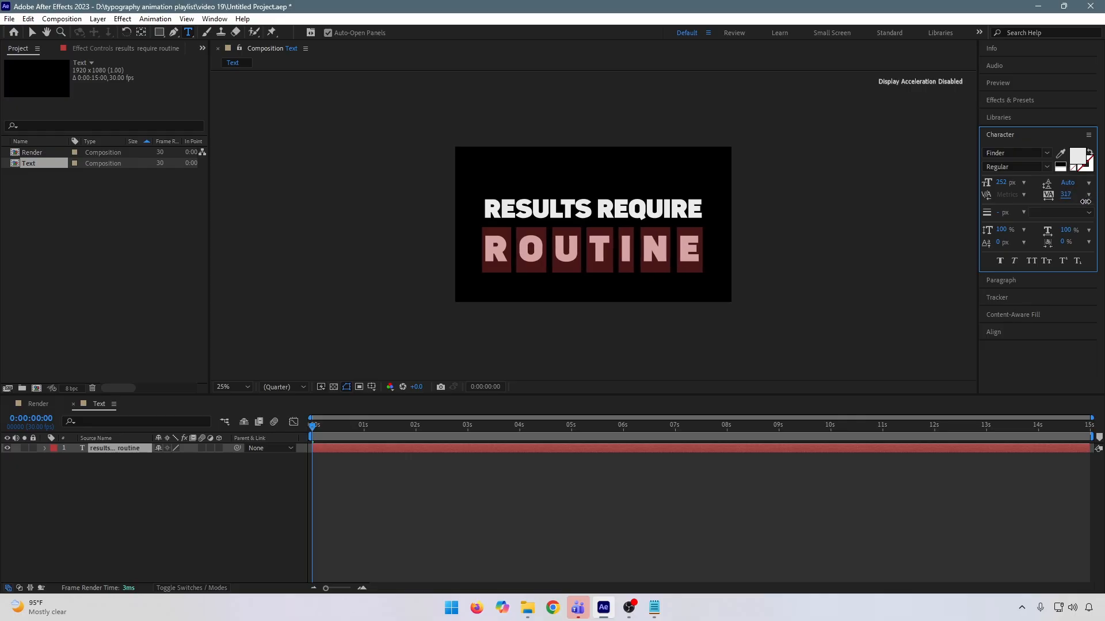
# Step: Set the leading of both text lines to 225 px
pyautogui.click(676, 282)
pyautogui.hotkey('ctrl', 'a')
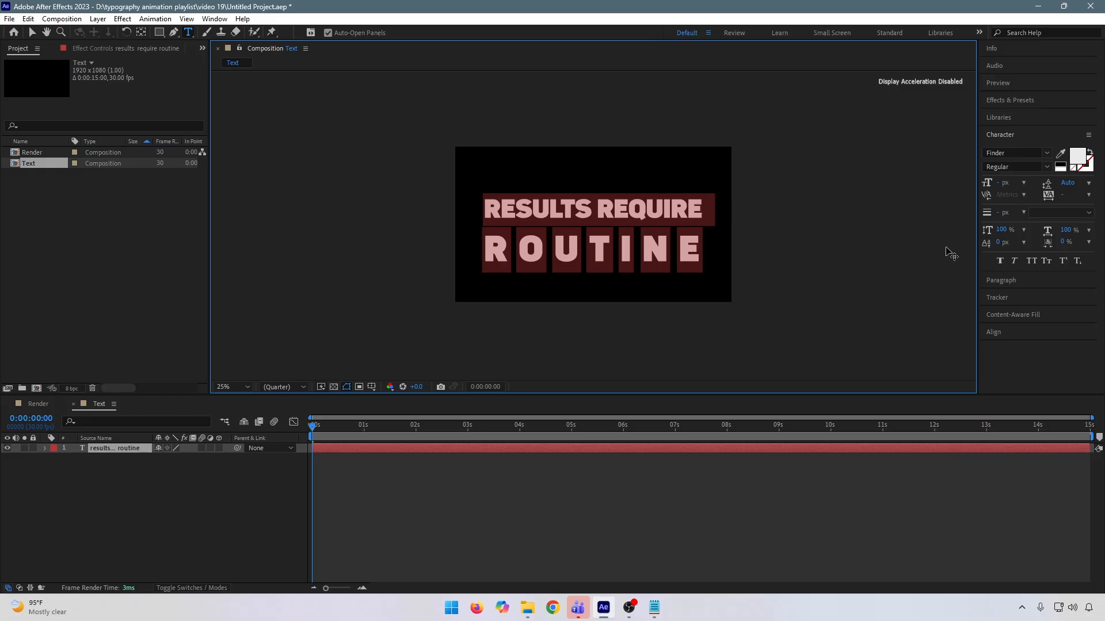
pyautogui.moveTo(1074, 188); pyautogui.dragTo(1101, 187)
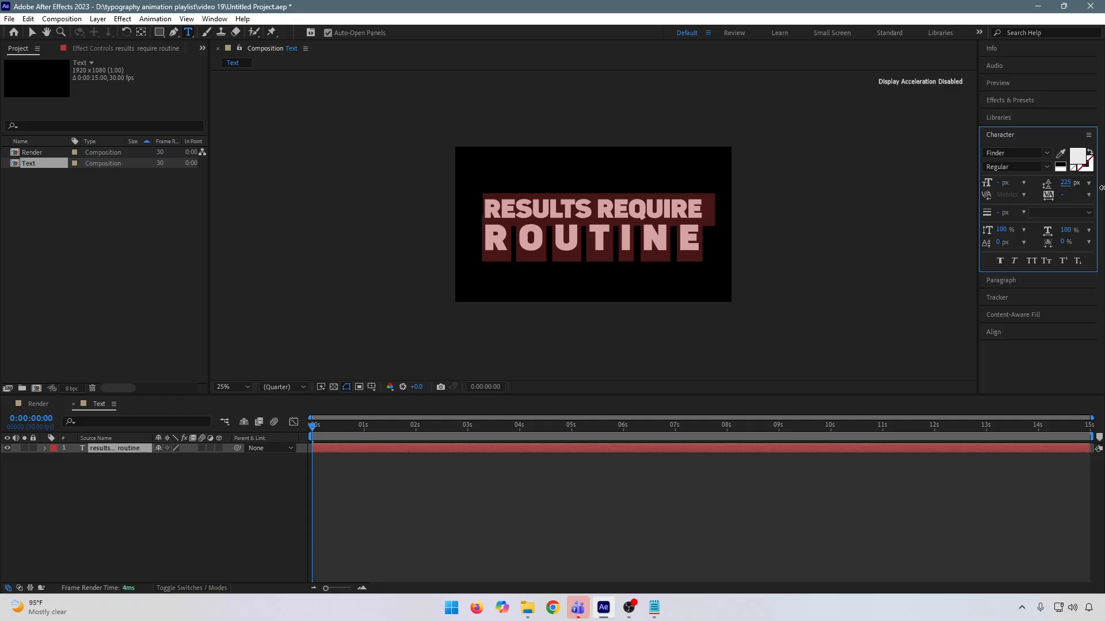
pyautogui.click(644, 242)
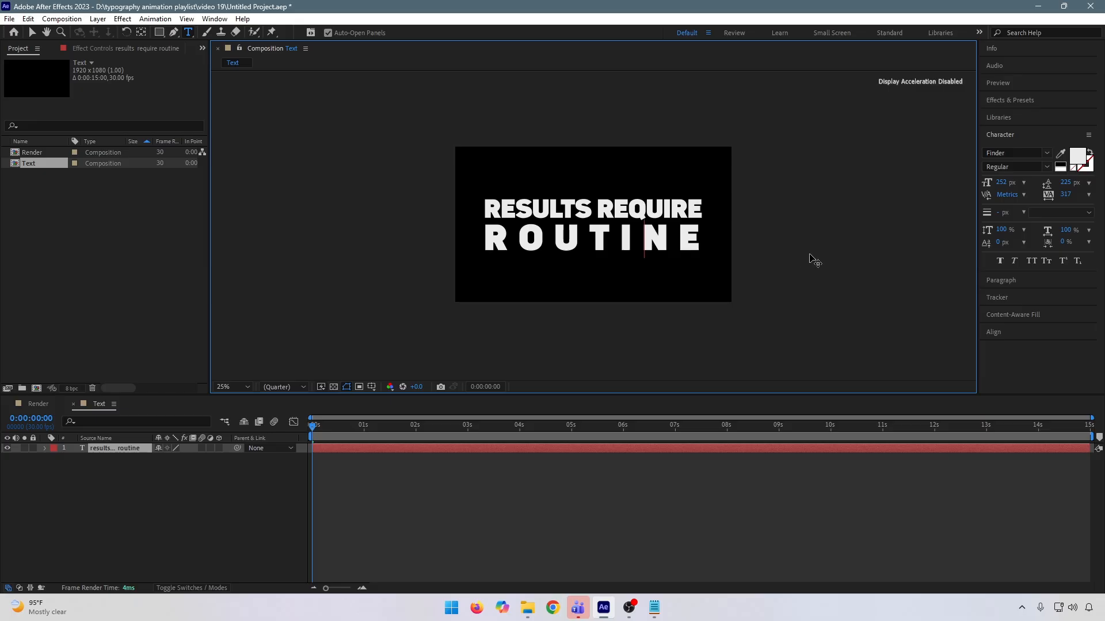
# Step: Re-centre the restyled title layer horizontally and vertically in the composition
pyautogui.click(1031, 332)
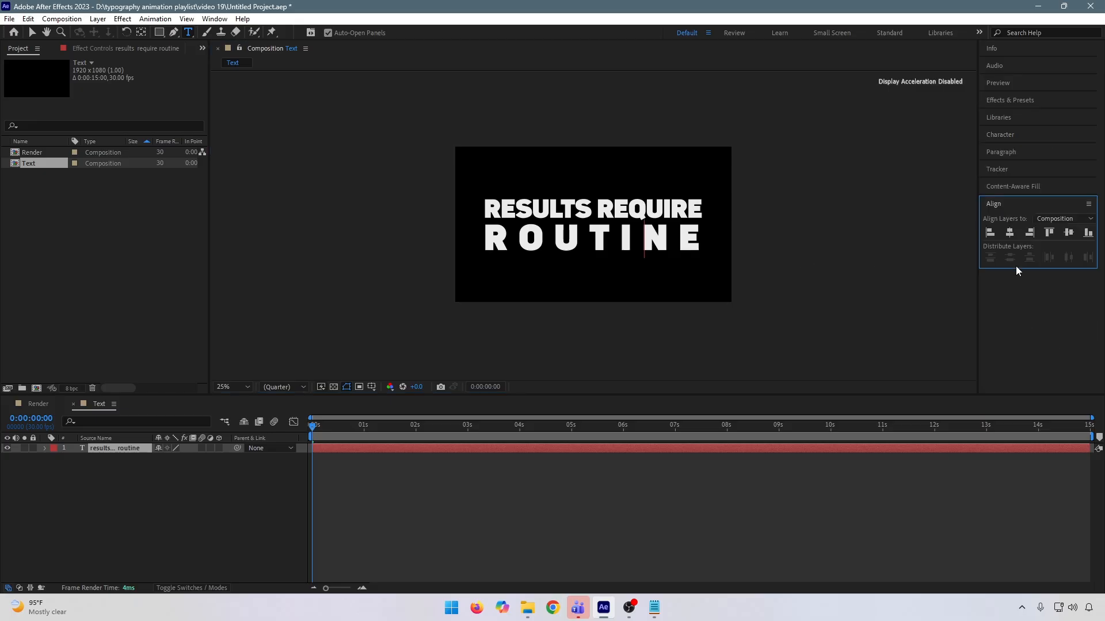
pyautogui.click(1015, 233)
pyautogui.click(1069, 232)
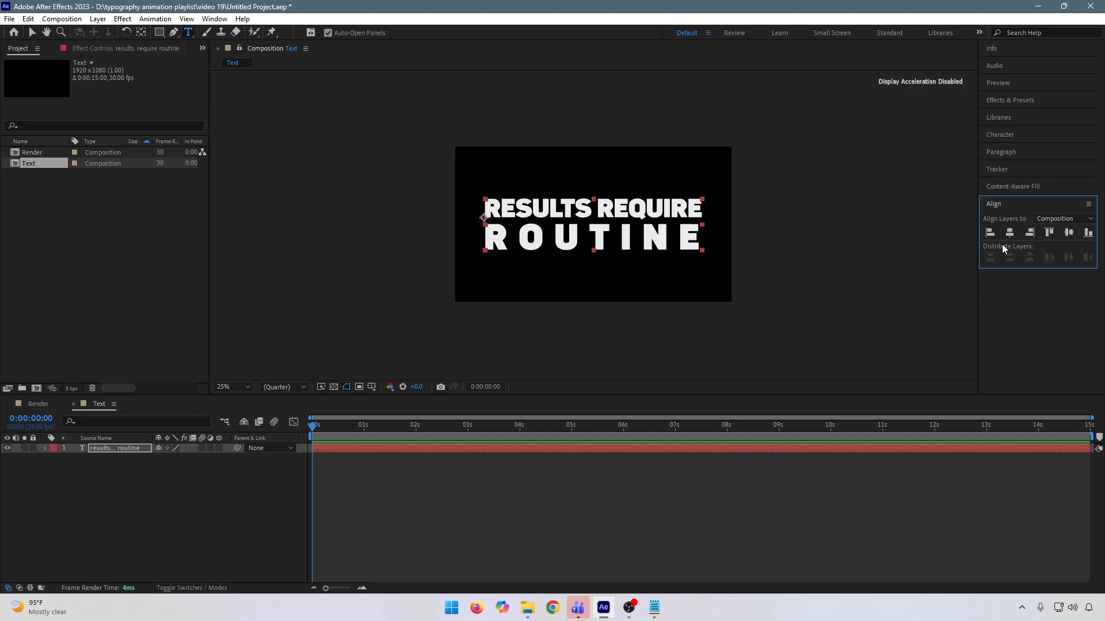
# Step: Draw a region of interest closely around the title and crop the Text composition to it, about 1624 x 448 px
pyautogui.click(359, 387)
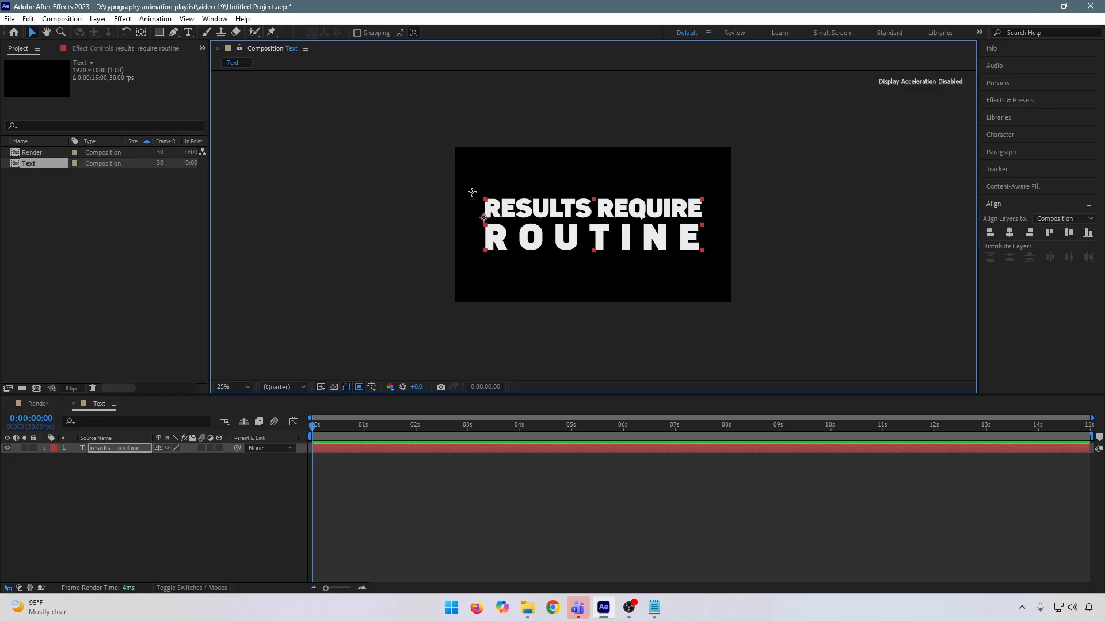
pyautogui.moveTo(470, 190); pyautogui.dragTo(714, 259)
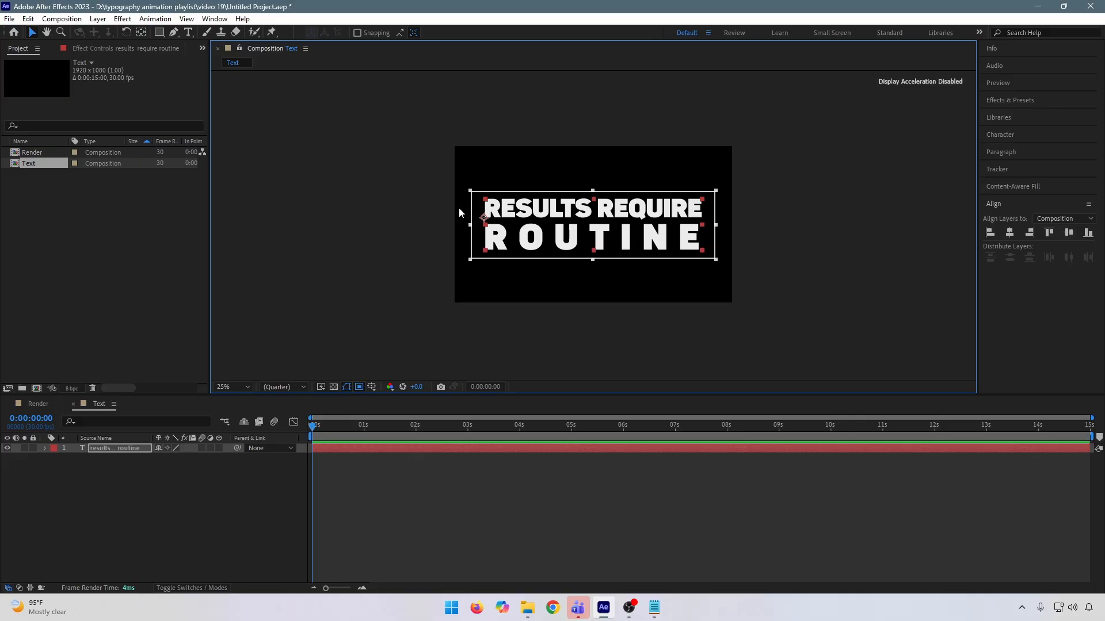
pyautogui.scroll(2, 525, 223)
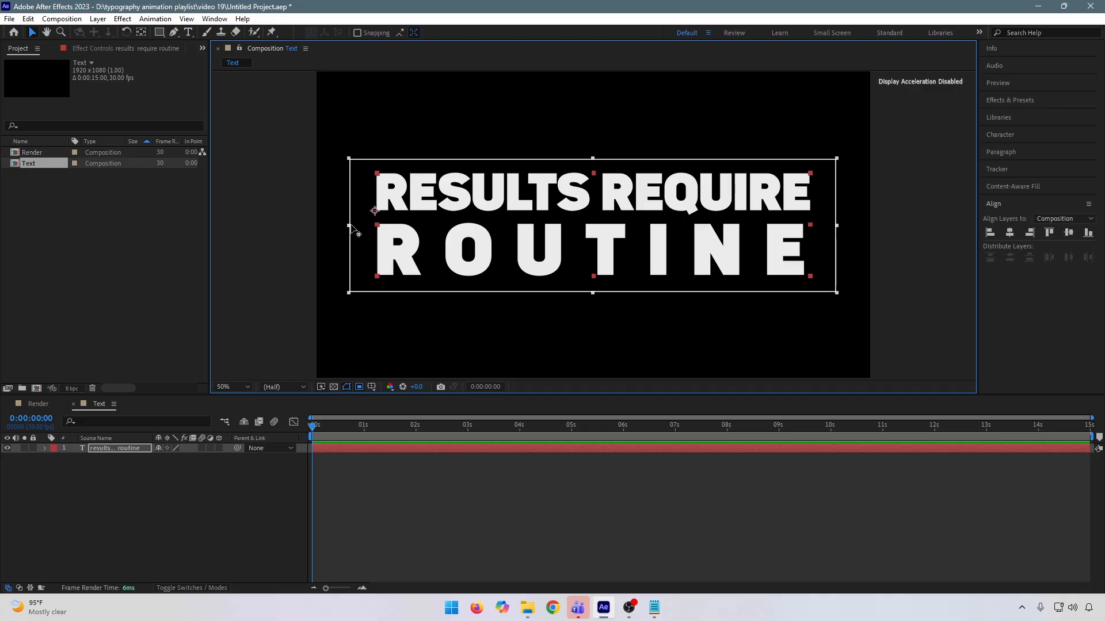
pyautogui.moveTo(351, 226); pyautogui.dragTo(360, 228)
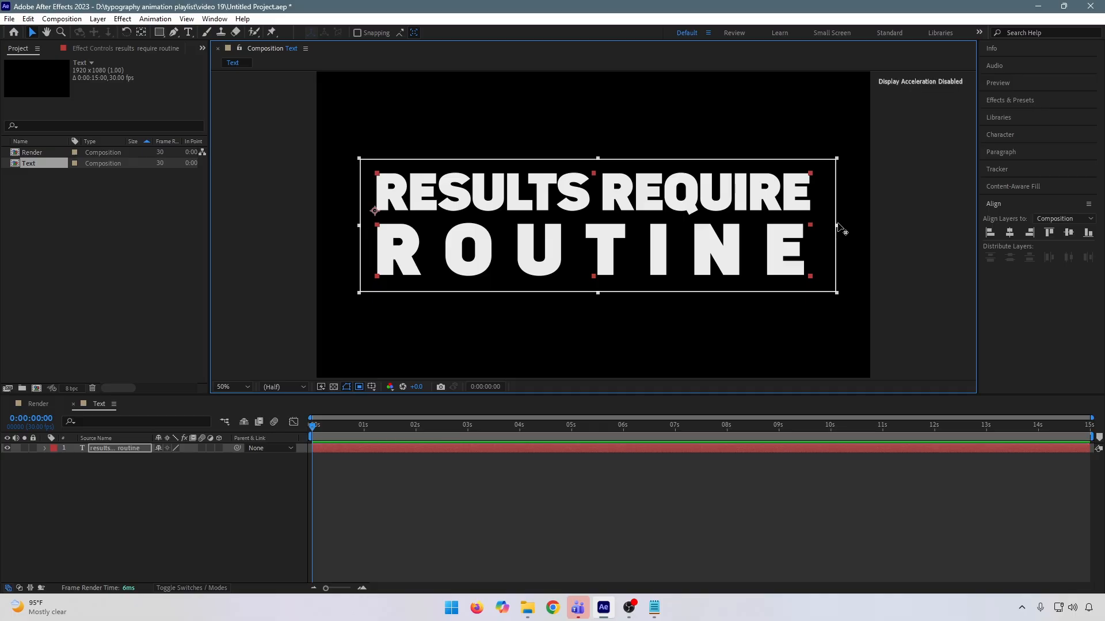
pyautogui.moveTo(838, 229); pyautogui.dragTo(829, 226)
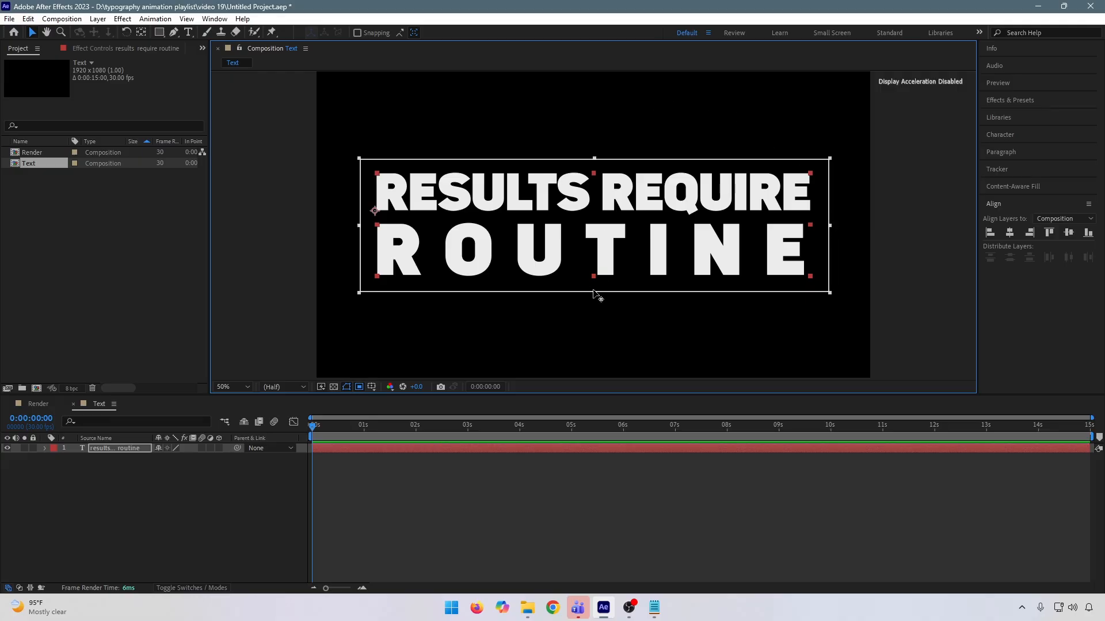
pyautogui.moveTo(592, 292); pyautogui.dragTo(594, 290)
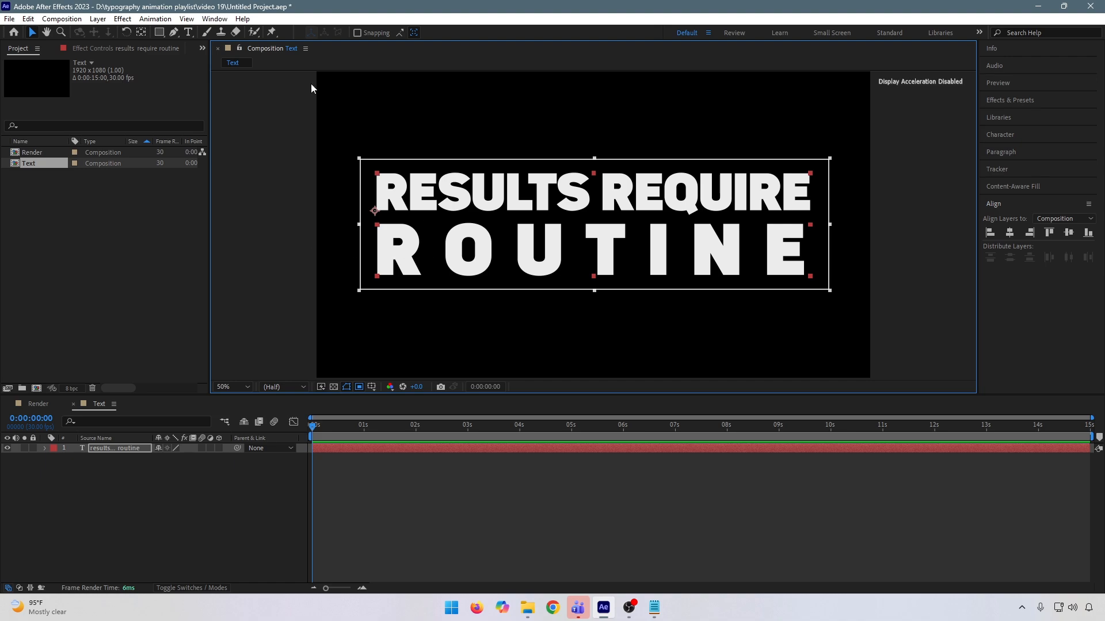
pyautogui.click(60, 19)
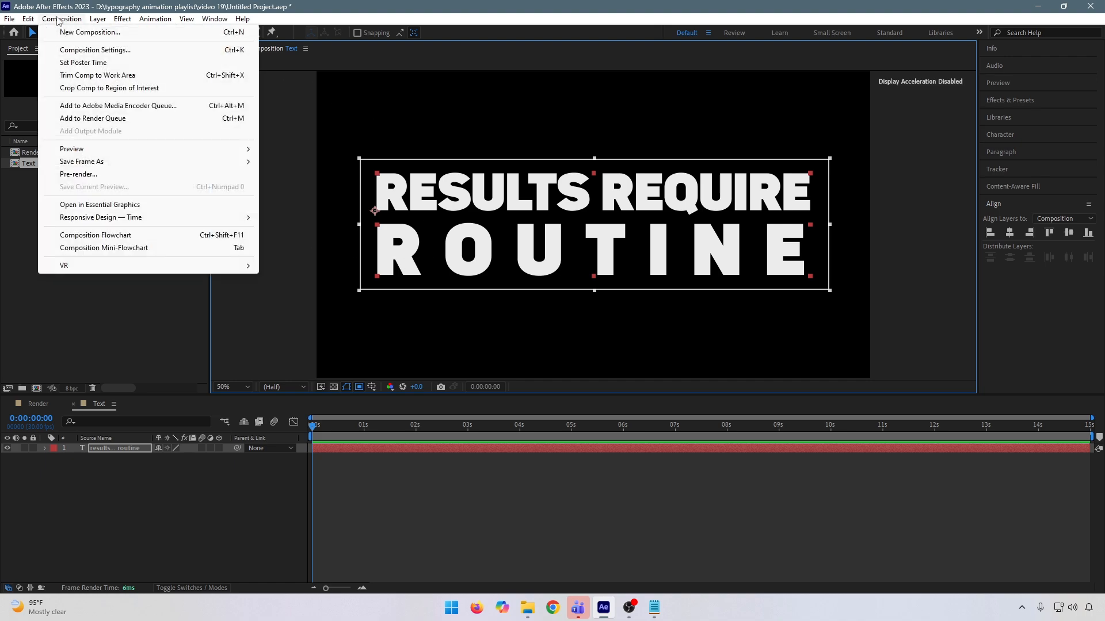
pyautogui.click(93, 90)
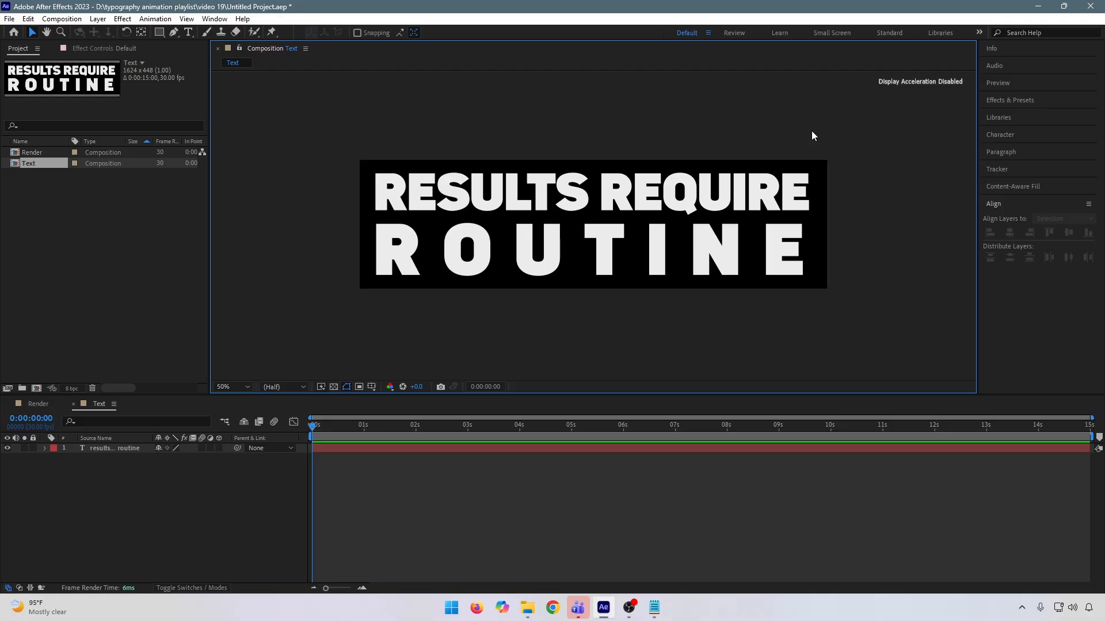
# Step: Create a black (000000) composition-sized solid named bg and place it below the title text layer
pyautogui.click(114, 489)
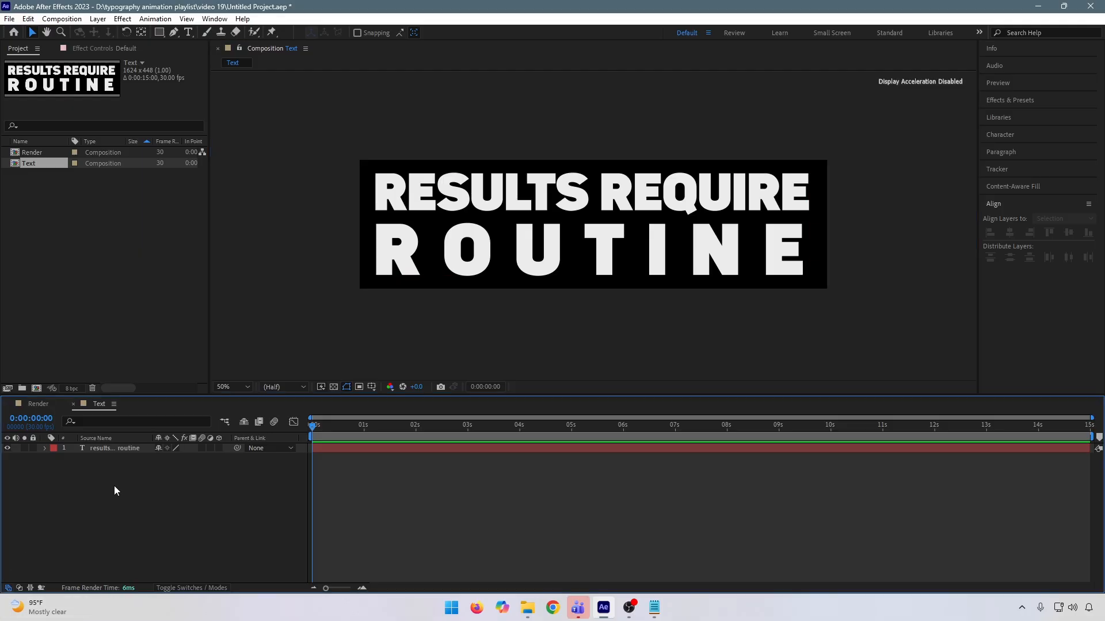
pyautogui.hotkey('ctrl', 'y')
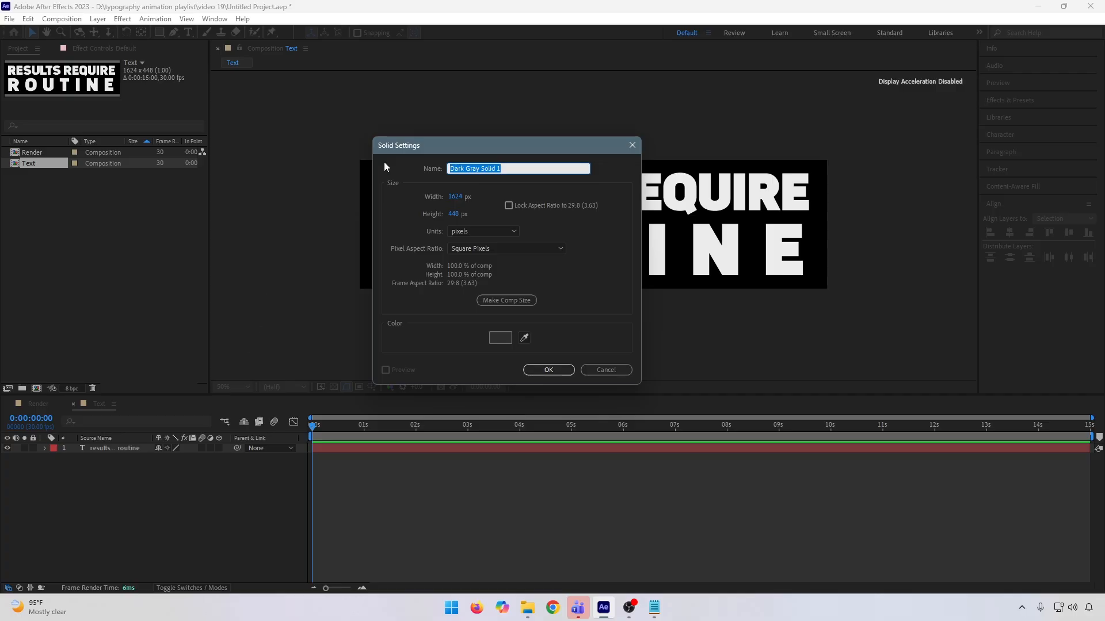
pyautogui.moveTo(394, 138); pyautogui.dragTo(370, 156)
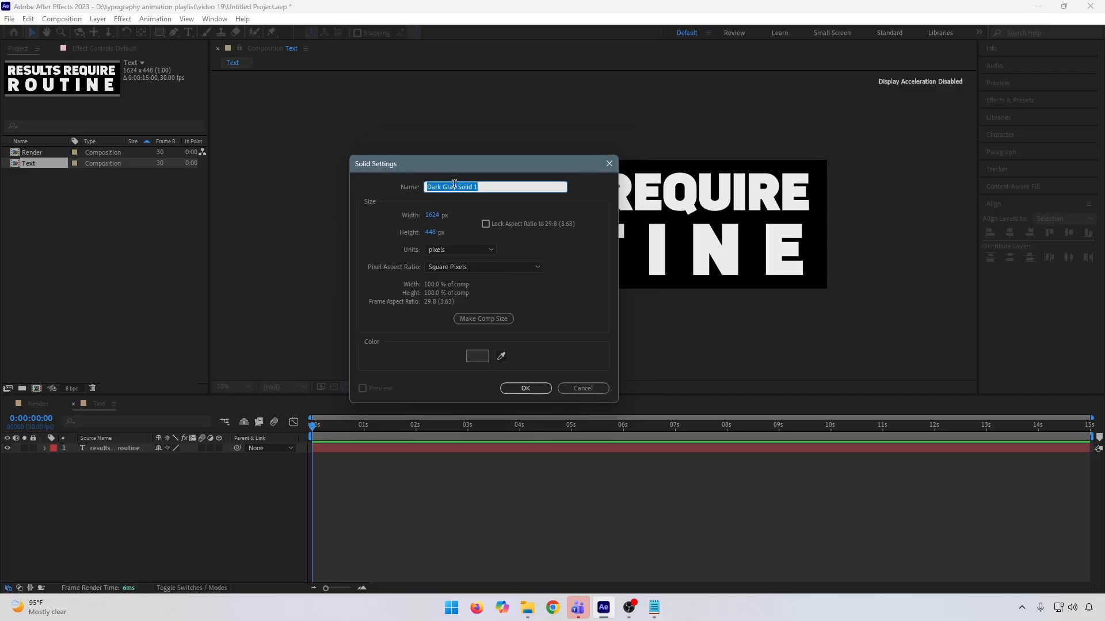
pyautogui.write('bg')
pyautogui.click(479, 357)
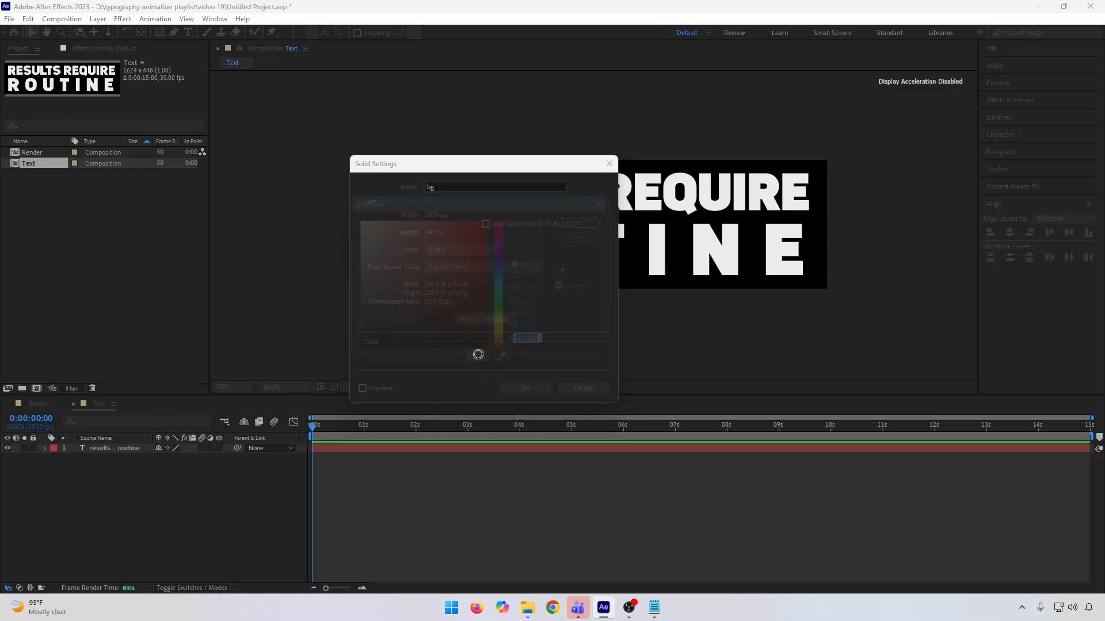
pyautogui.moveTo(435, 345); pyautogui.dragTo(348, 360)
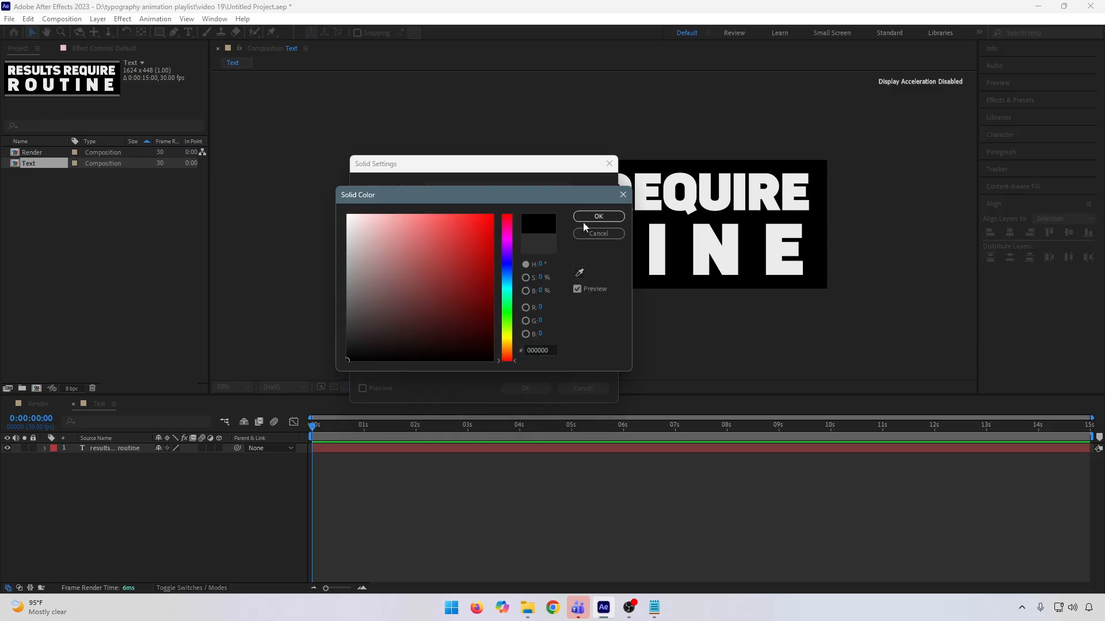
pyautogui.click(598, 216)
pyautogui.click(521, 388)
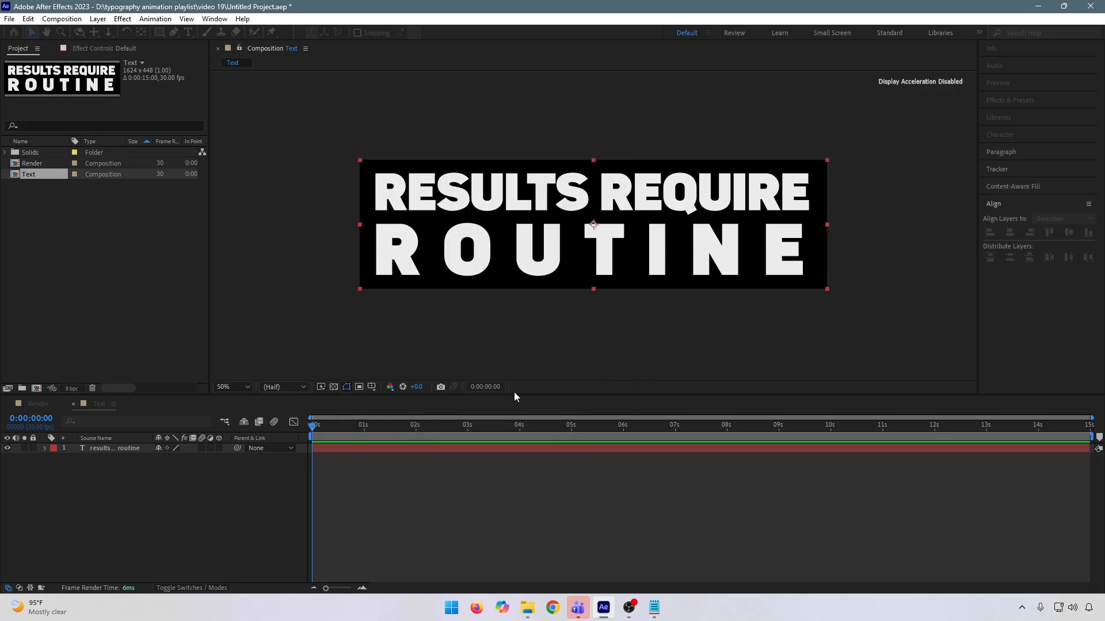
pyautogui.moveTo(106, 452); pyautogui.dragTo(112, 477)
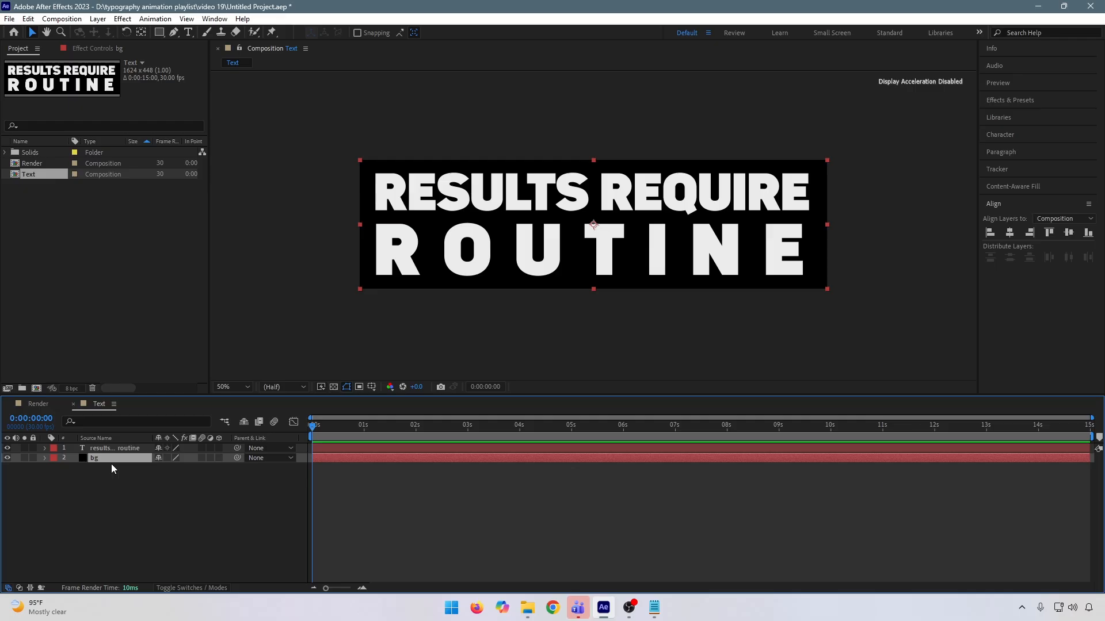
# Step: Apply the Fill effect to the bg layer and set its colour to a bright blue
pyautogui.hotkey('ctrl', 'space')
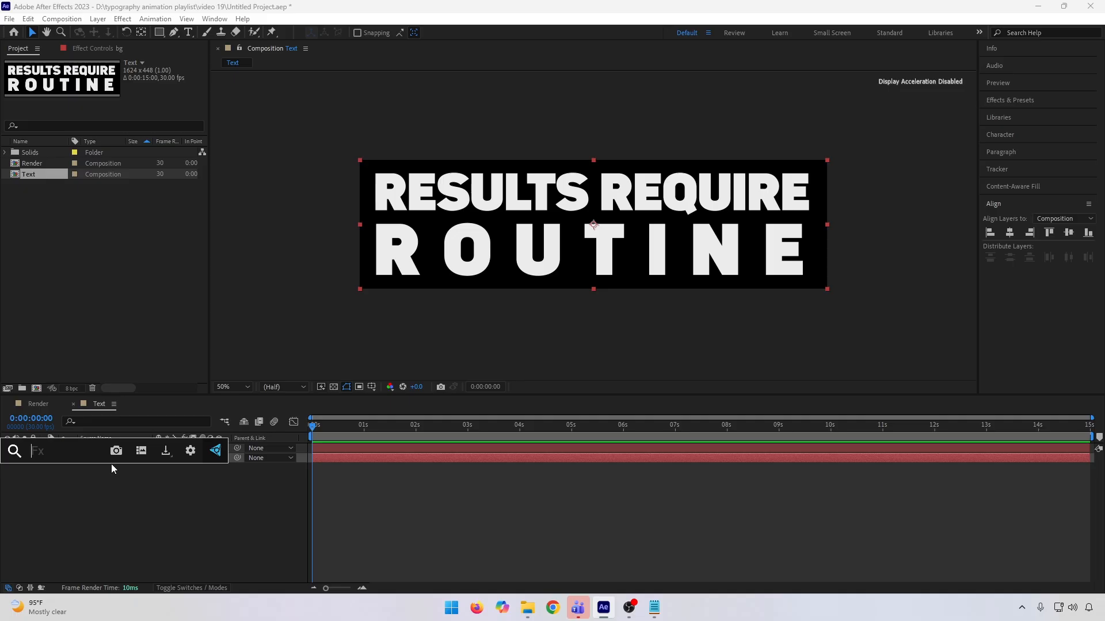
pyautogui.write('fill')
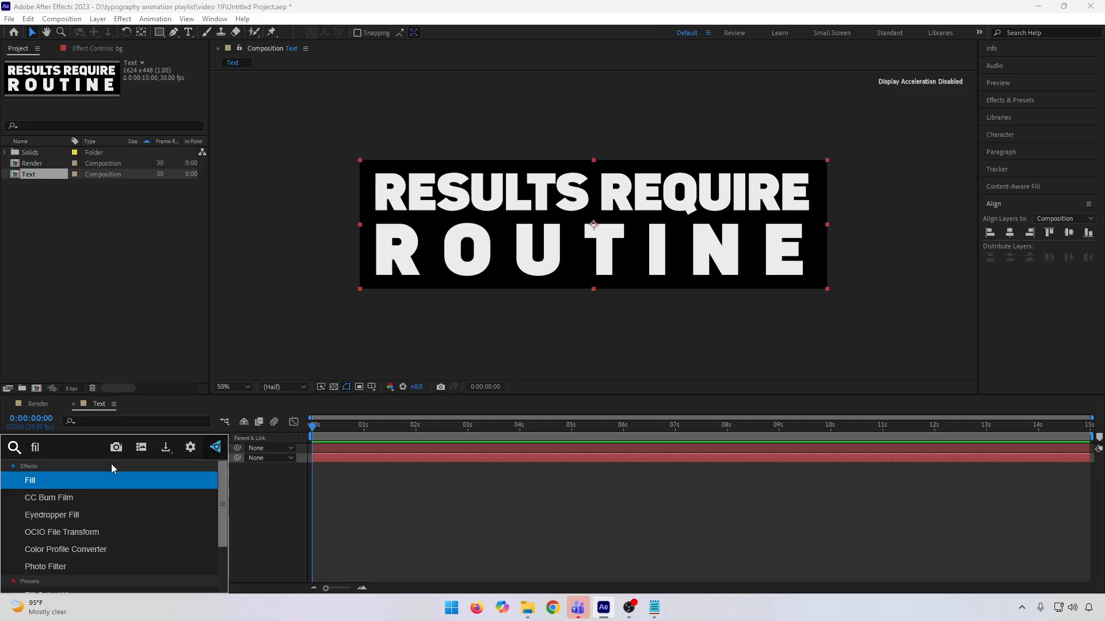
pyautogui.press('Return')
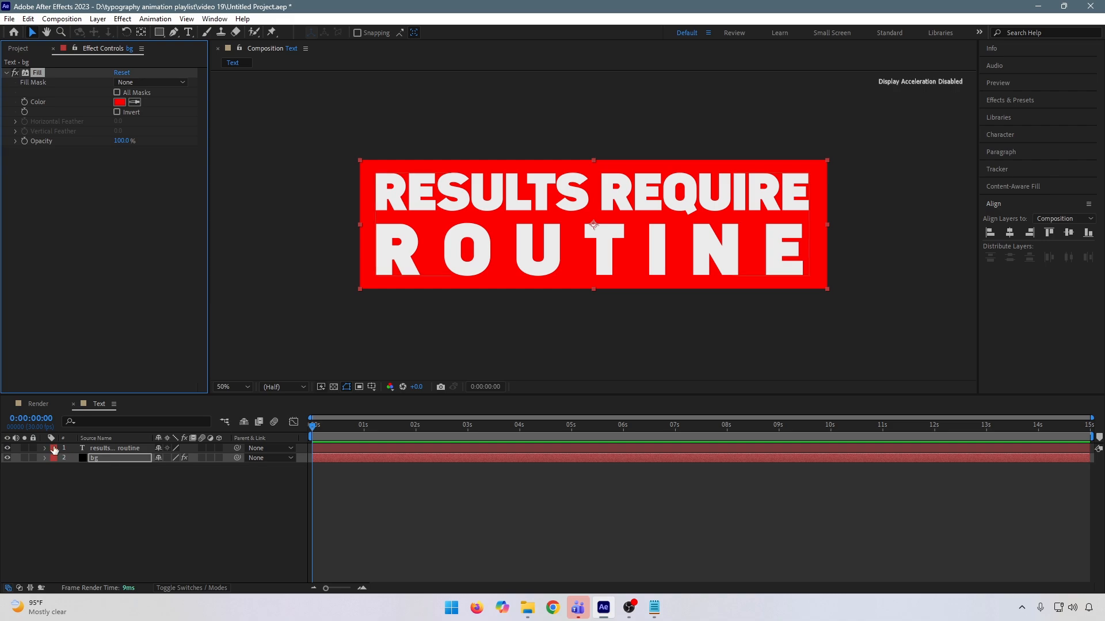
pyautogui.click(119, 101)
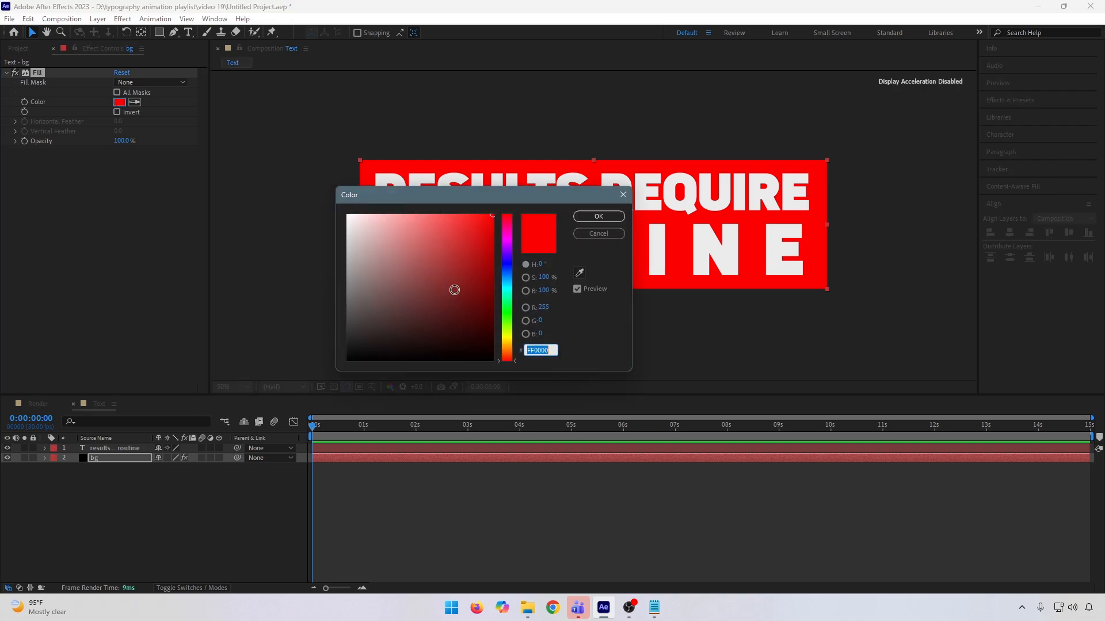
pyautogui.moveTo(507, 196); pyautogui.dragTo(185, 240)
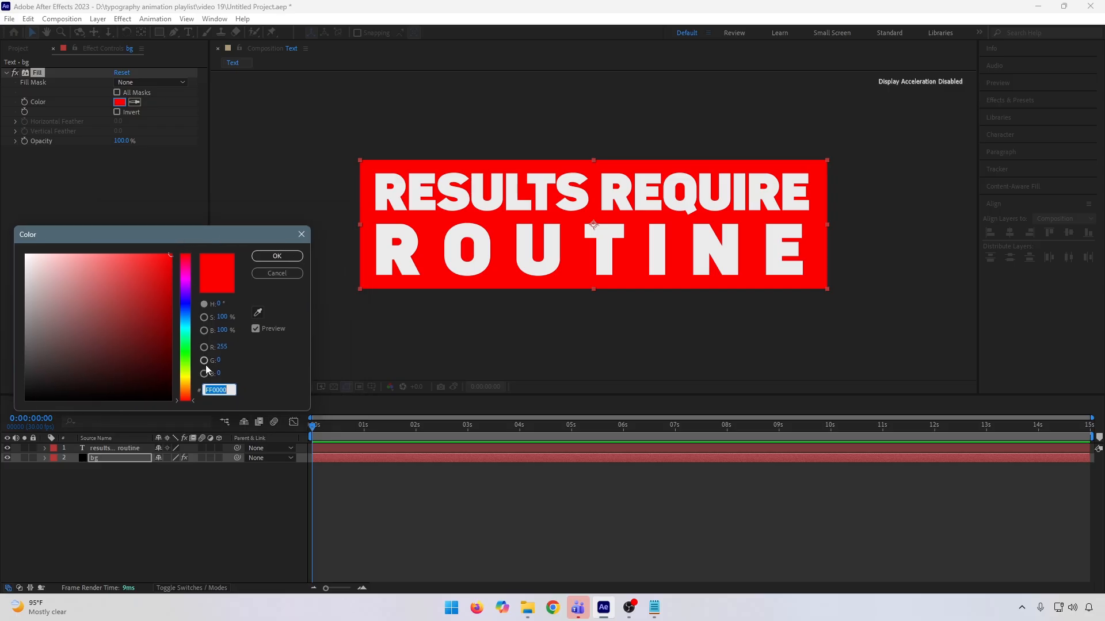
pyautogui.moveTo(189, 403); pyautogui.dragTo(193, 315)
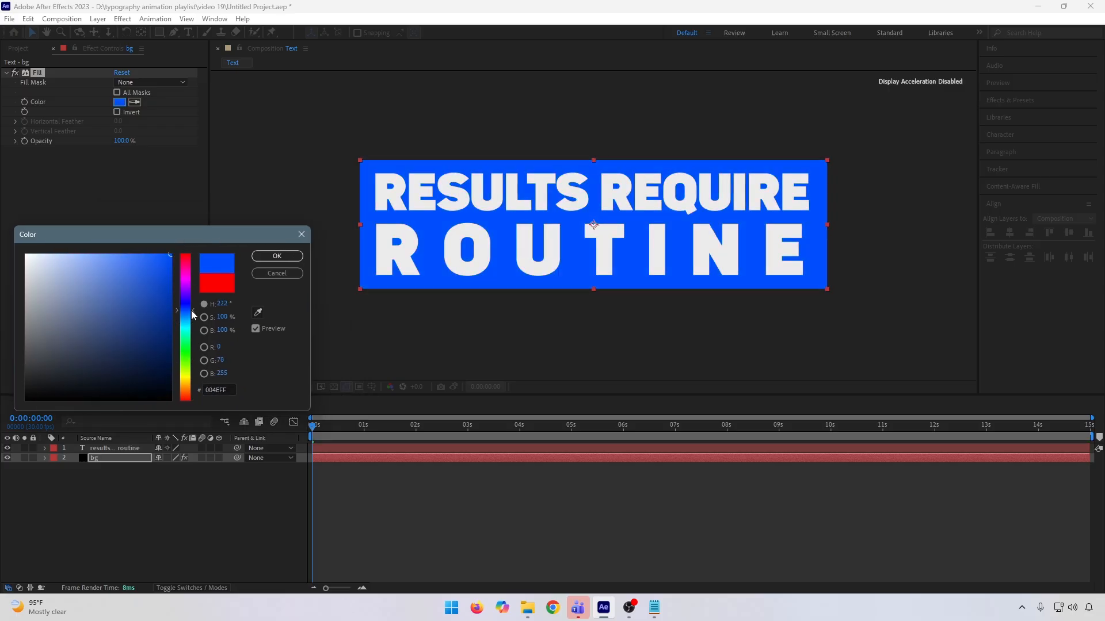
pyautogui.click(277, 256)
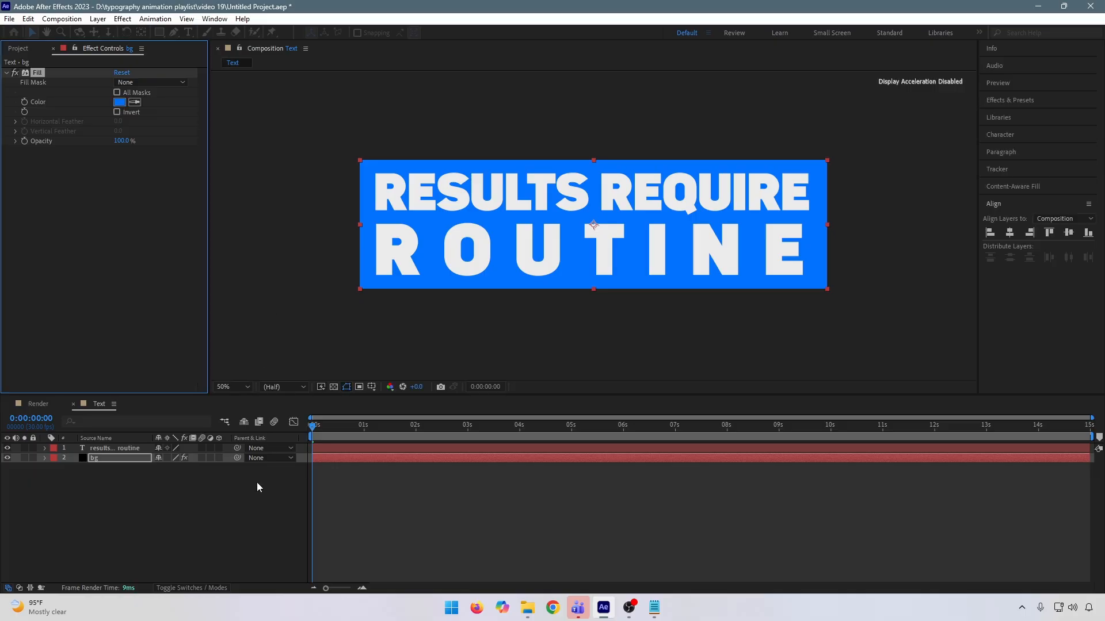
pyautogui.click(229, 526)
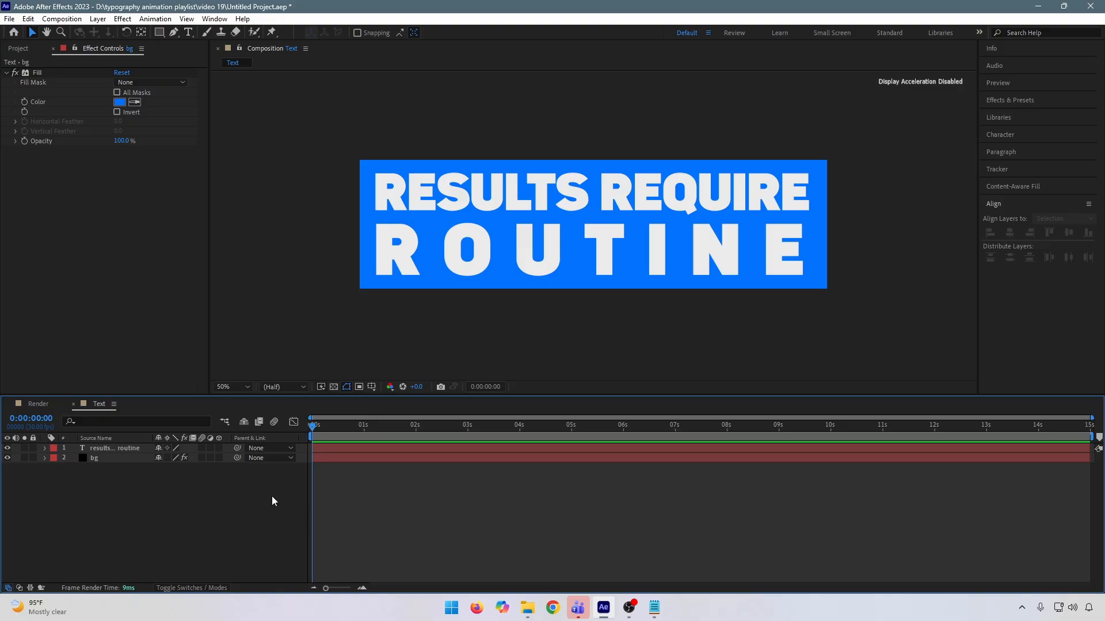
# Step: Create a new 1920x1080, 30 fps composition named cc cylinder with a 15-second duration
pyautogui.click(18, 48)
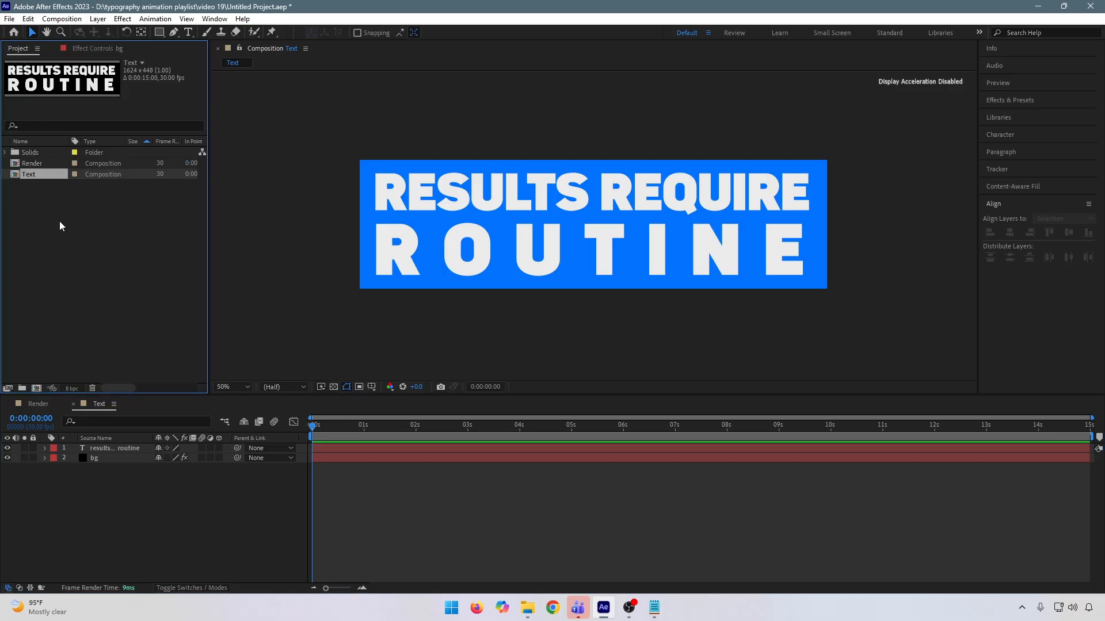
pyautogui.click(36, 388)
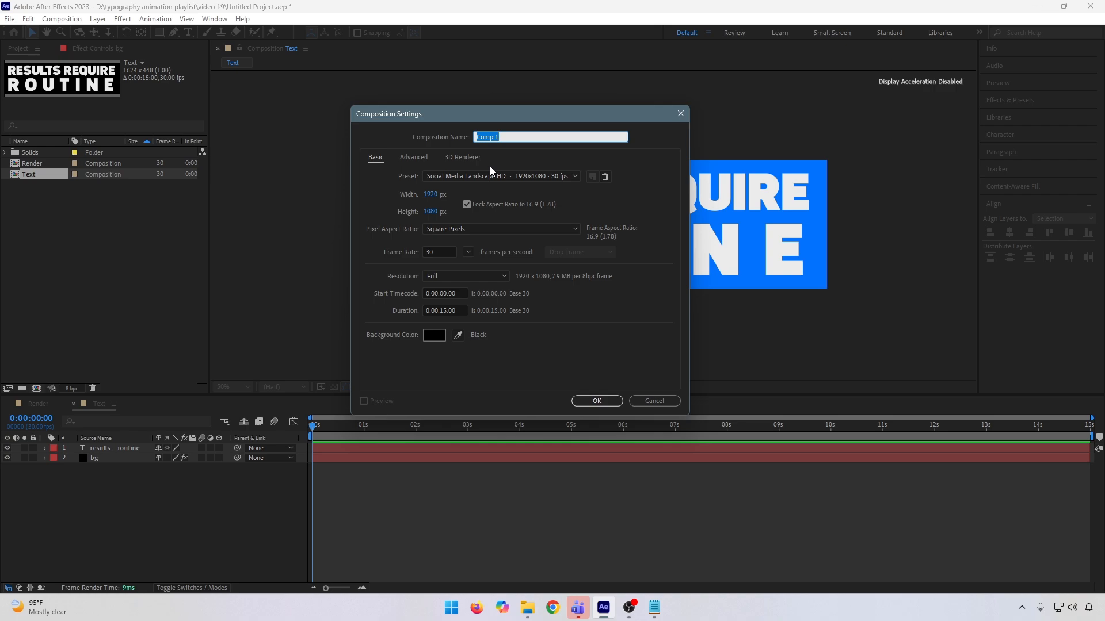
pyautogui.write('cc cylinder')
pyautogui.click(597, 404)
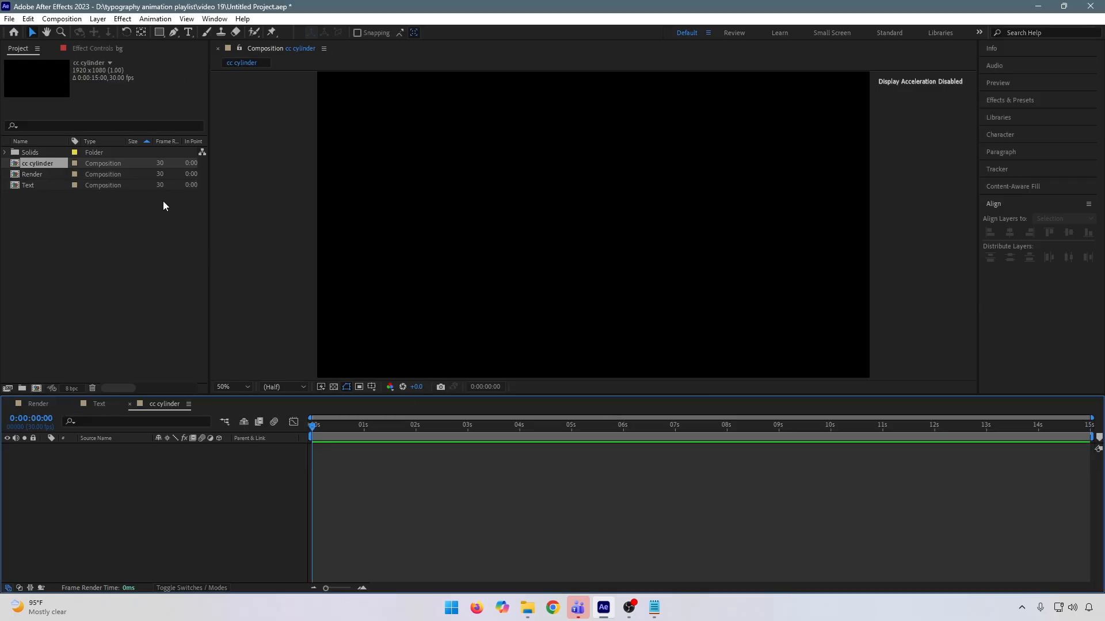
# Step: Add the Text composition as a layer in the cc cylinder composition
pyautogui.click(40, 185)
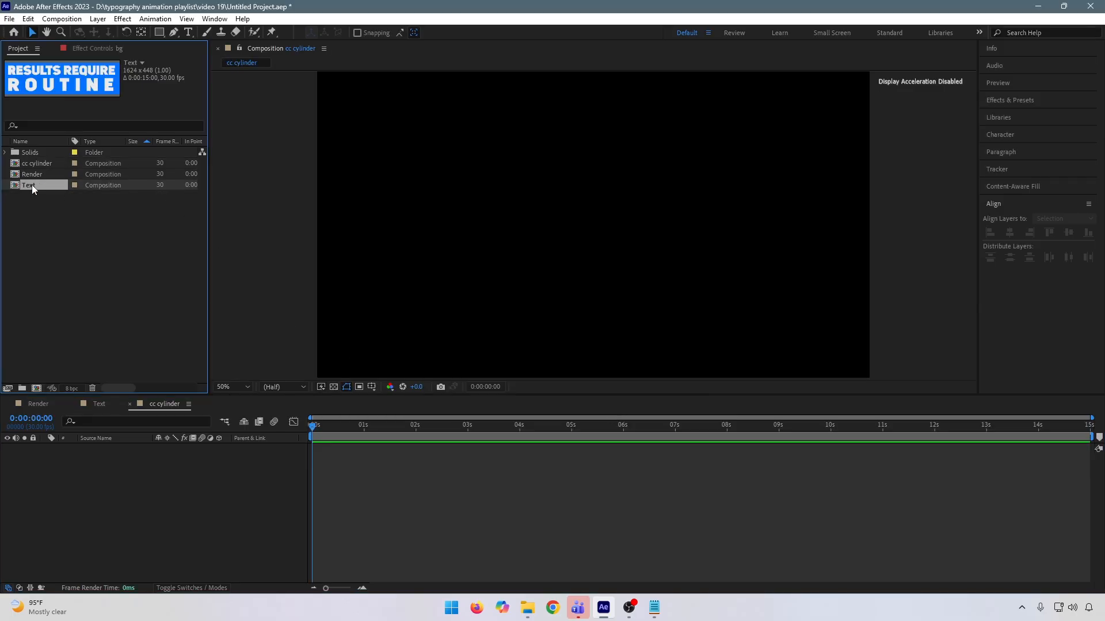
pyautogui.moveTo(32, 185); pyautogui.dragTo(115, 454)
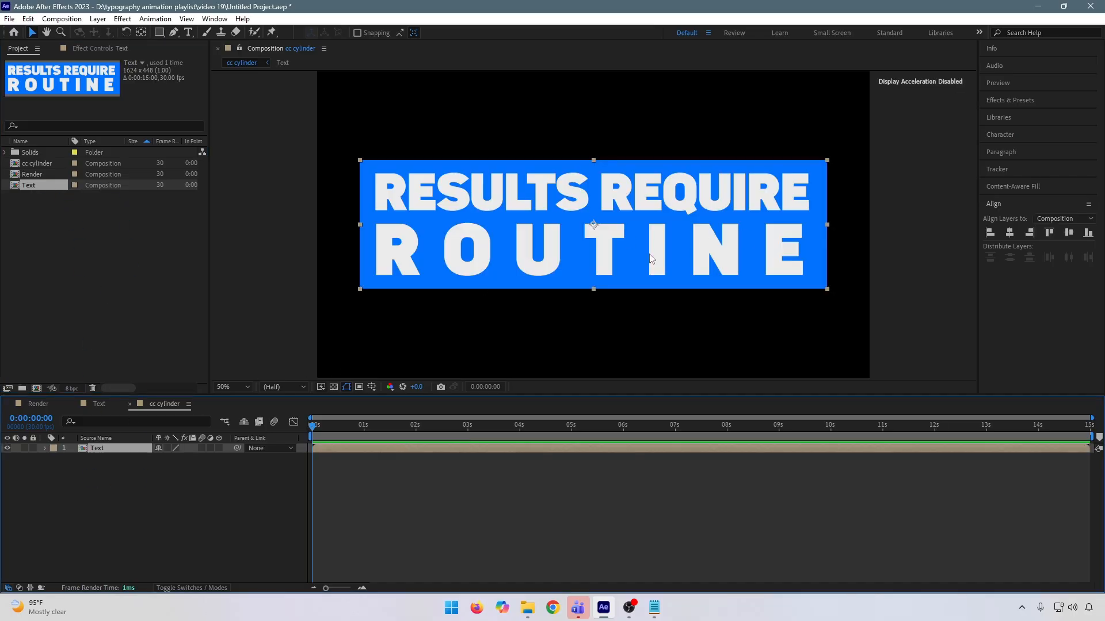
pyautogui.press(',')
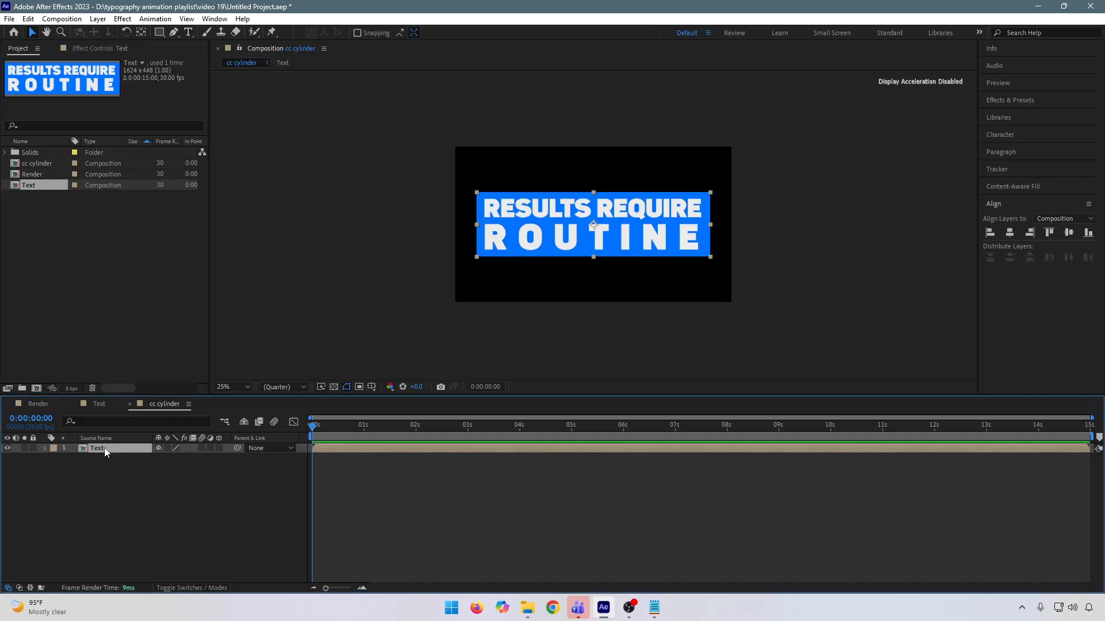
# Step: Apply the CC Cylinder effect to the Text layer in the cc cylinder composition
pyautogui.hotkey('ctrl', 'space')
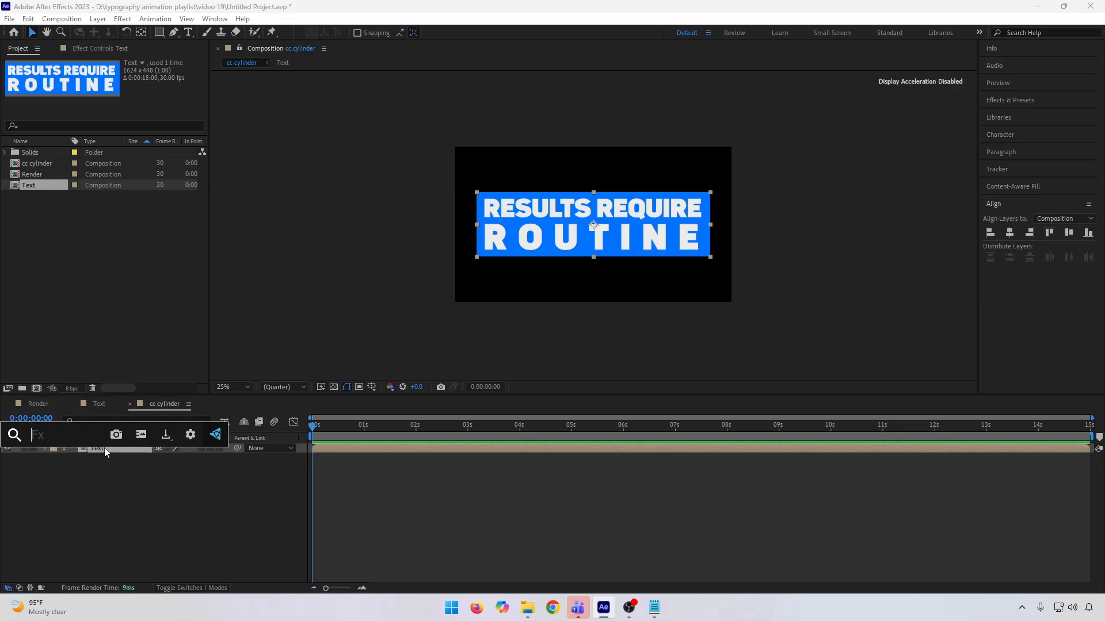
pyautogui.write('cc')
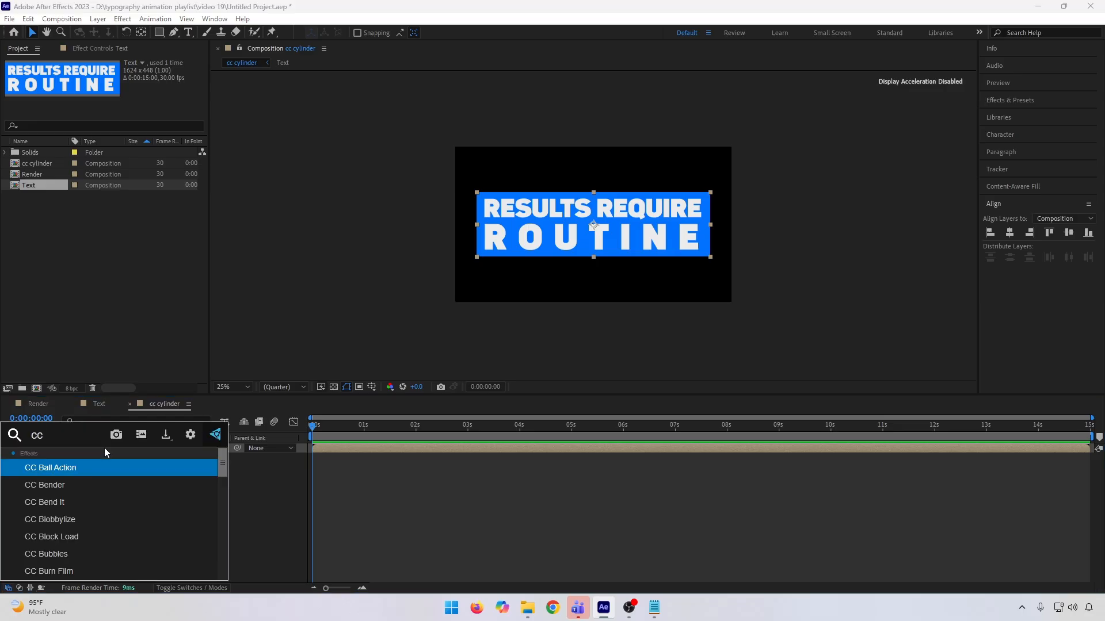
pyautogui.write(' cyl')
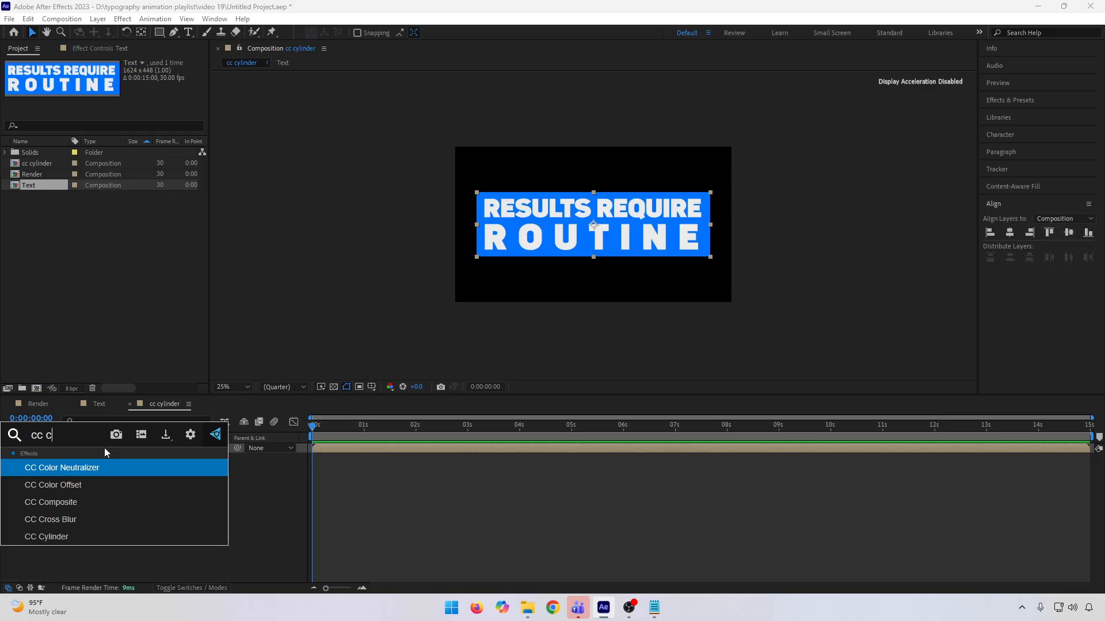
pyautogui.press('Return')
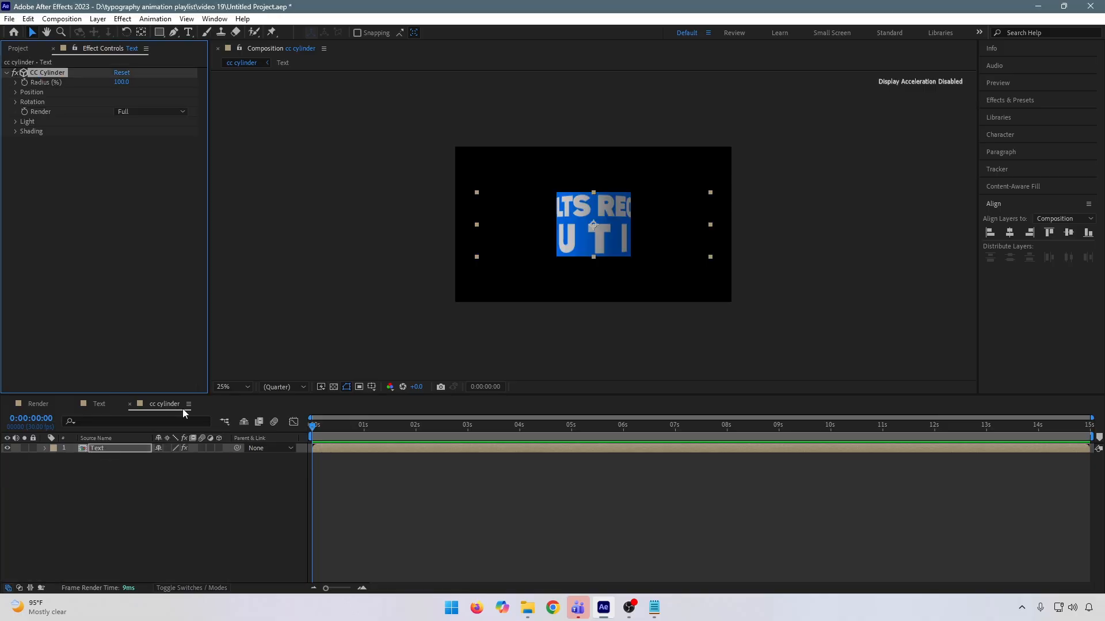
# Step: Set the CC Cylinder effect's Rotation Y to 39° and Rotation Z to 90°
pyautogui.press('.')
pyautogui.press('.')
pyautogui.press(',')
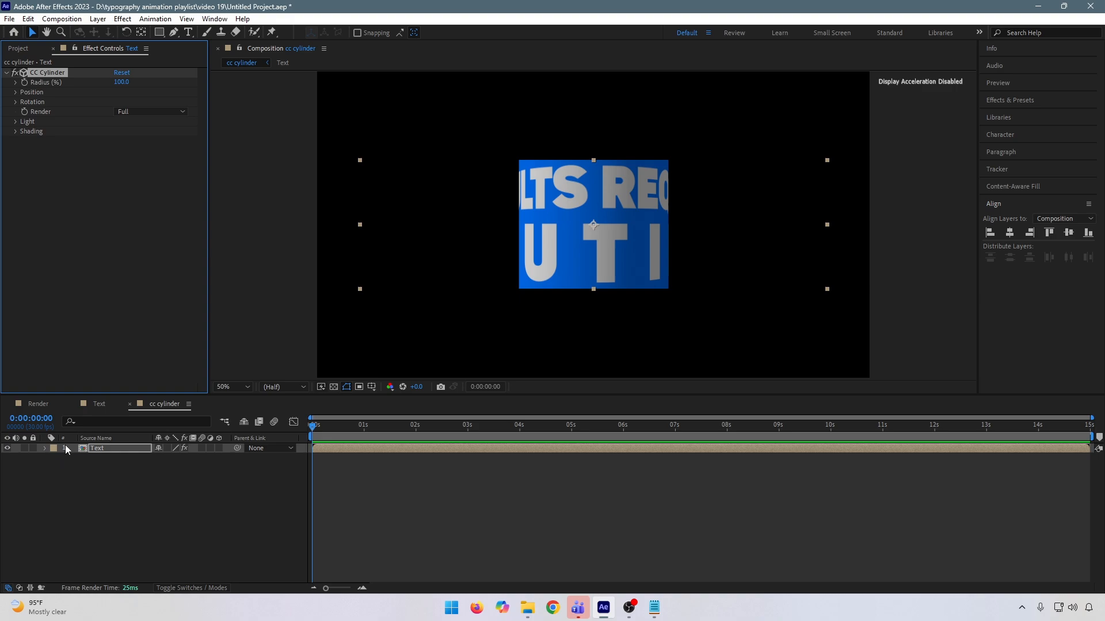
pyautogui.click(16, 102)
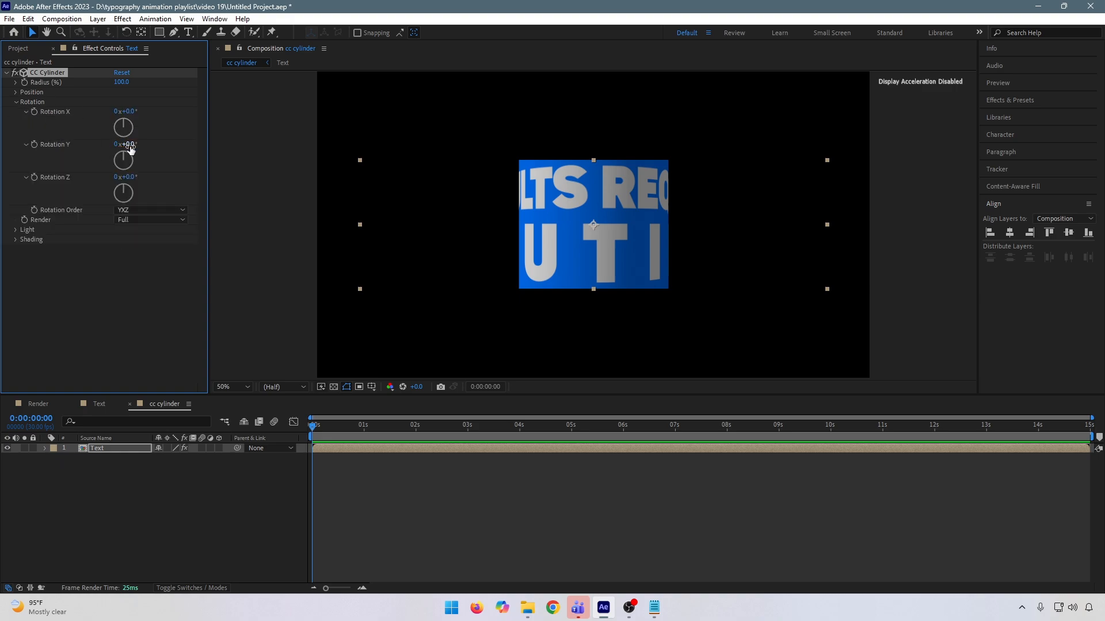
pyautogui.moveTo(130, 148); pyautogui.dragTo(171, 169)
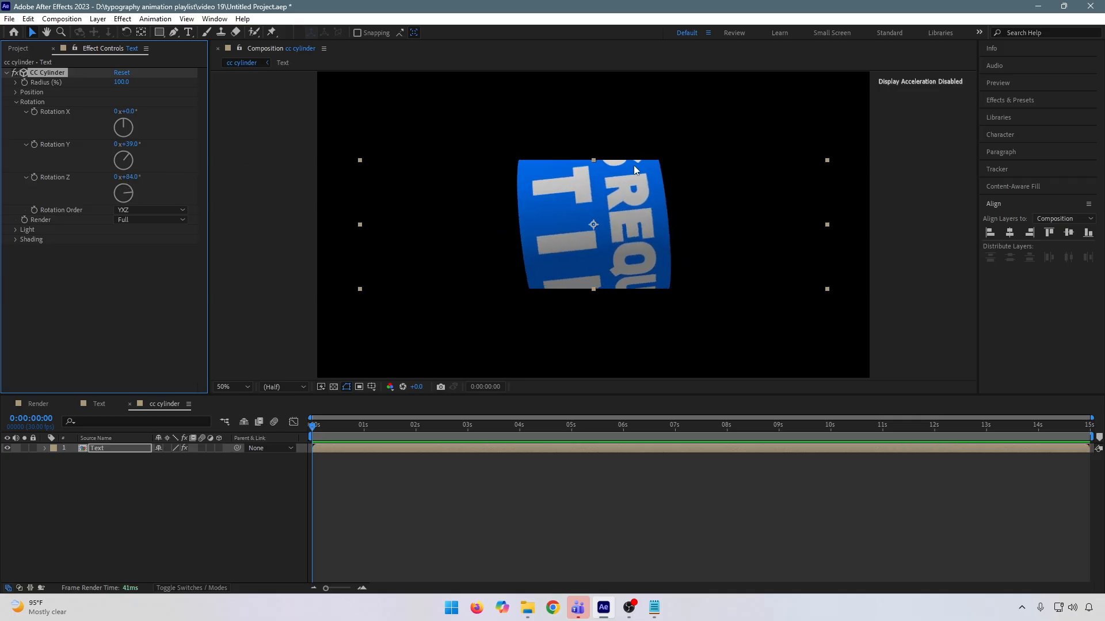
pyautogui.click(167, 449)
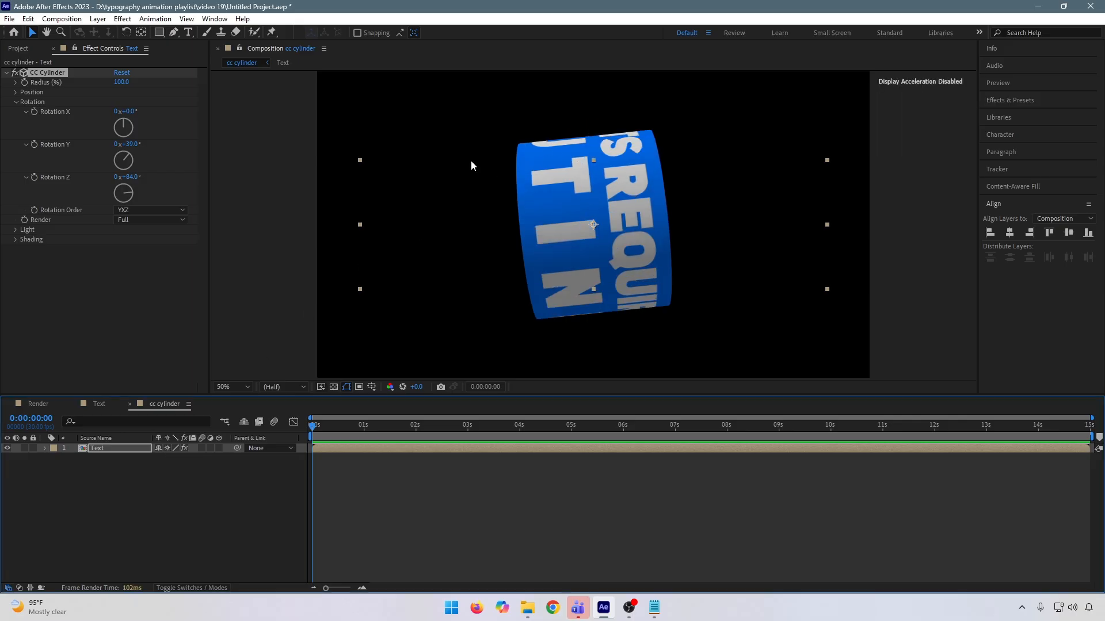
pyautogui.click(132, 177)
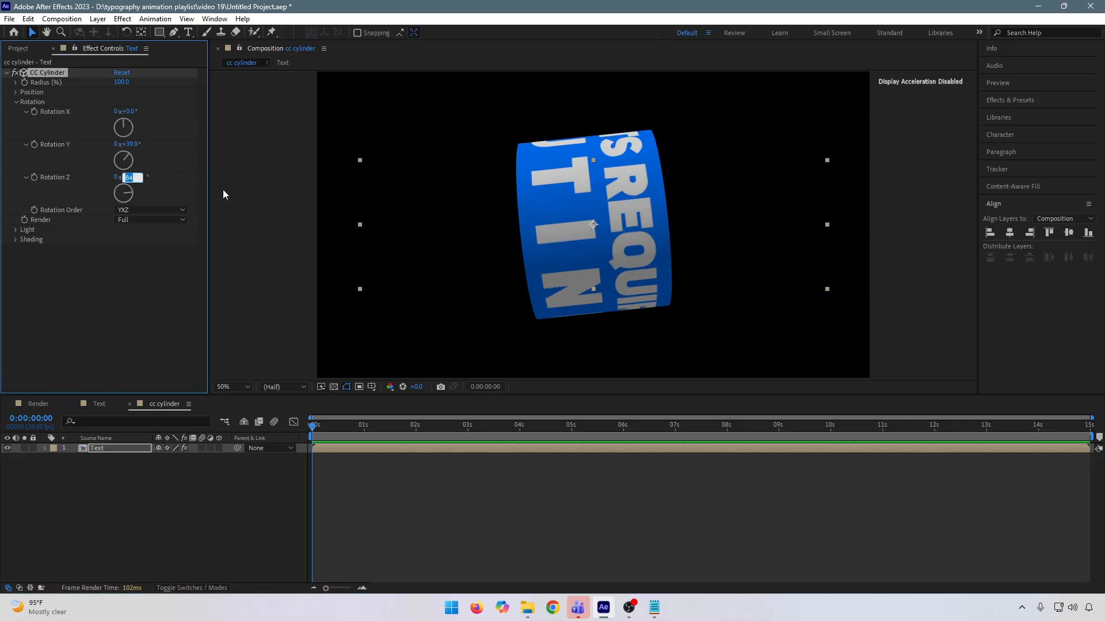
pyautogui.write('90')
pyautogui.press('Return')
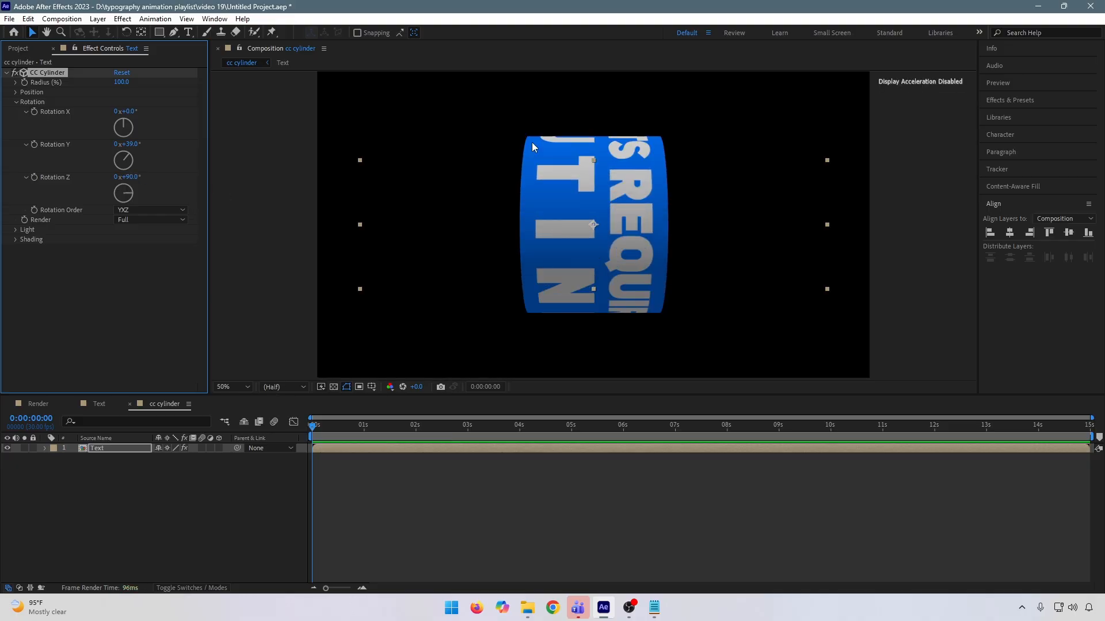
# Step: Increase the CC Cylinder radius to 106%
pyautogui.scroll(-2, 531, 142)
pyautogui.scroll(2, 532, 143)
pyautogui.moveTo(133, 83)
pyautogui.mouseDown()
pyautogui.moveTo(118, 83)
pyautogui.moveTo(131, 84)
pyautogui.mouseUp()
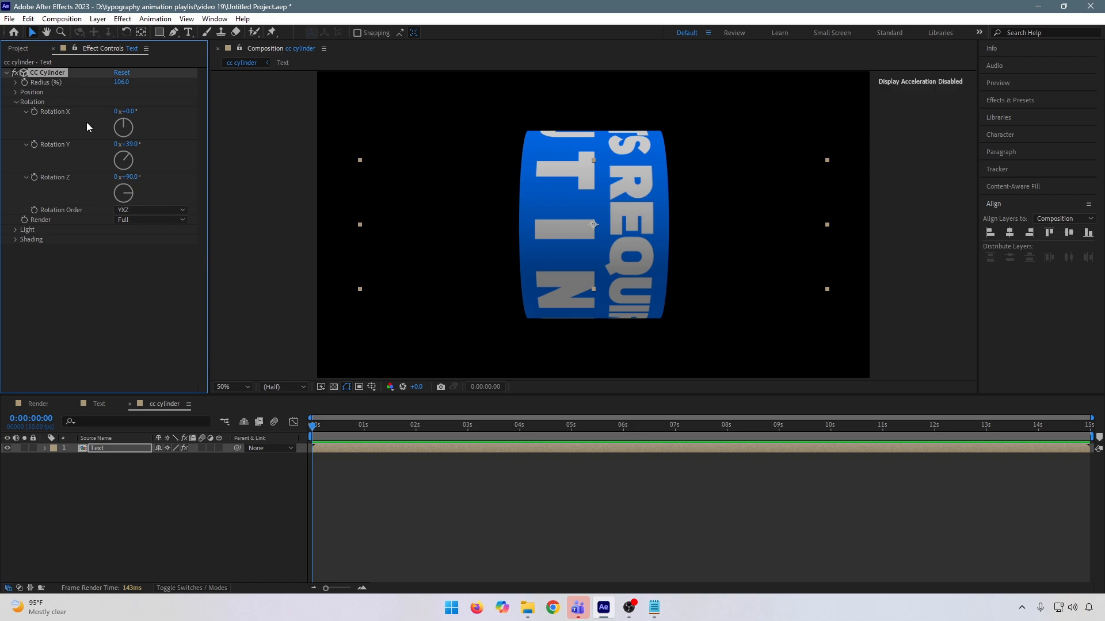
# Step: Adjust the CC Cylinder lighting and shading with Light Height 60, Light Direction -8° and Metal 61
pyautogui.click(16, 230)
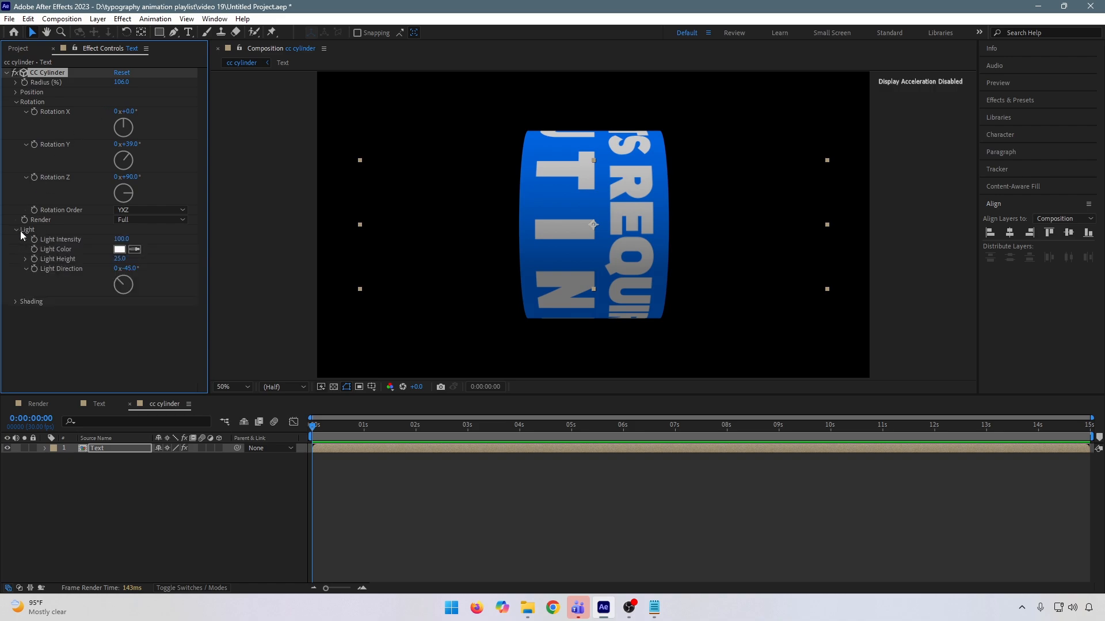
pyautogui.moveTo(130, 260); pyautogui.dragTo(135, 255)
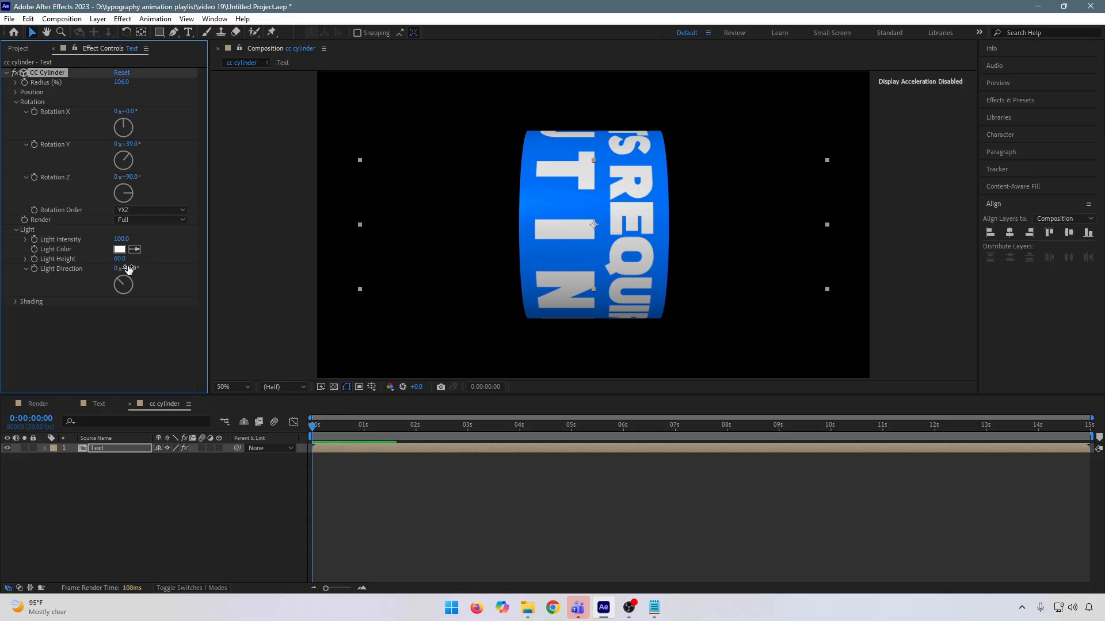
pyautogui.moveTo(127, 269); pyautogui.dragTo(157, 274)
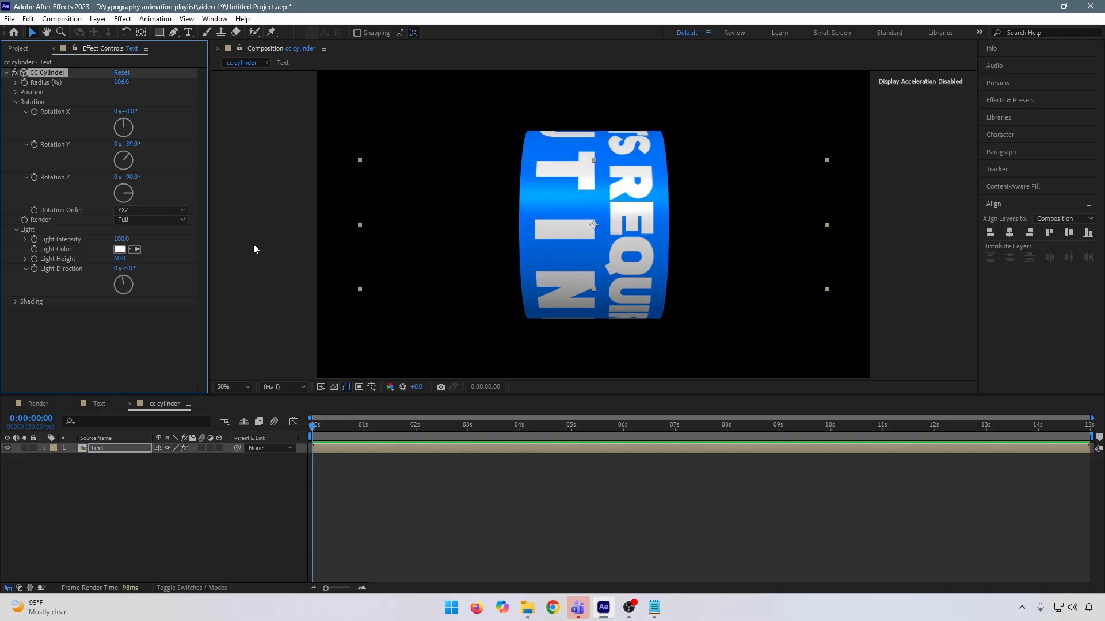
pyautogui.click(15, 302)
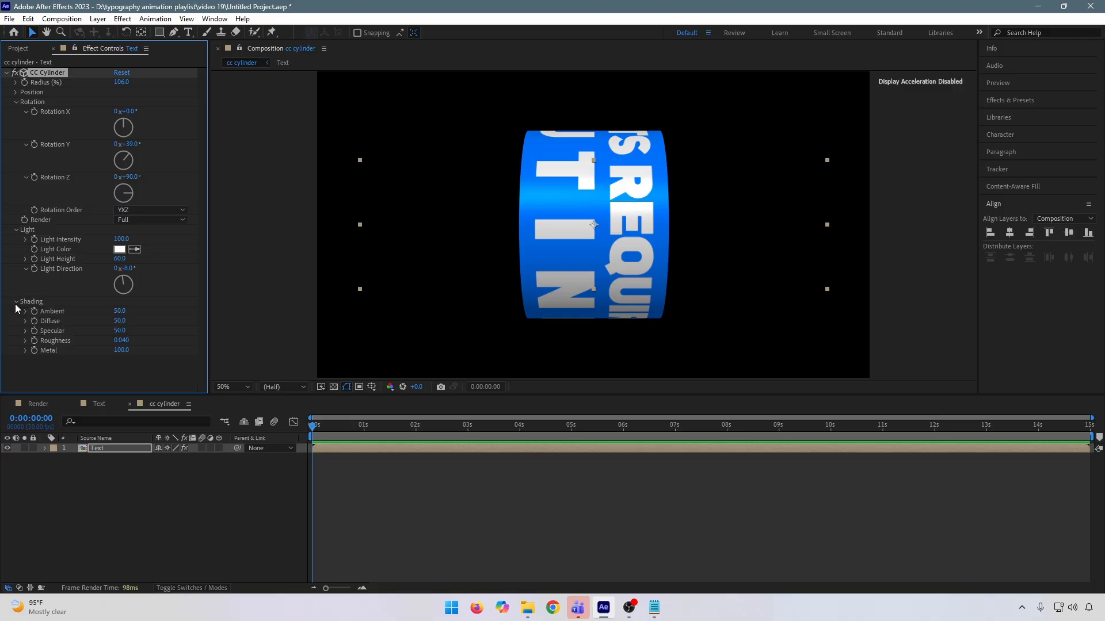
pyautogui.moveTo(123, 354); pyautogui.dragTo(96, 353)
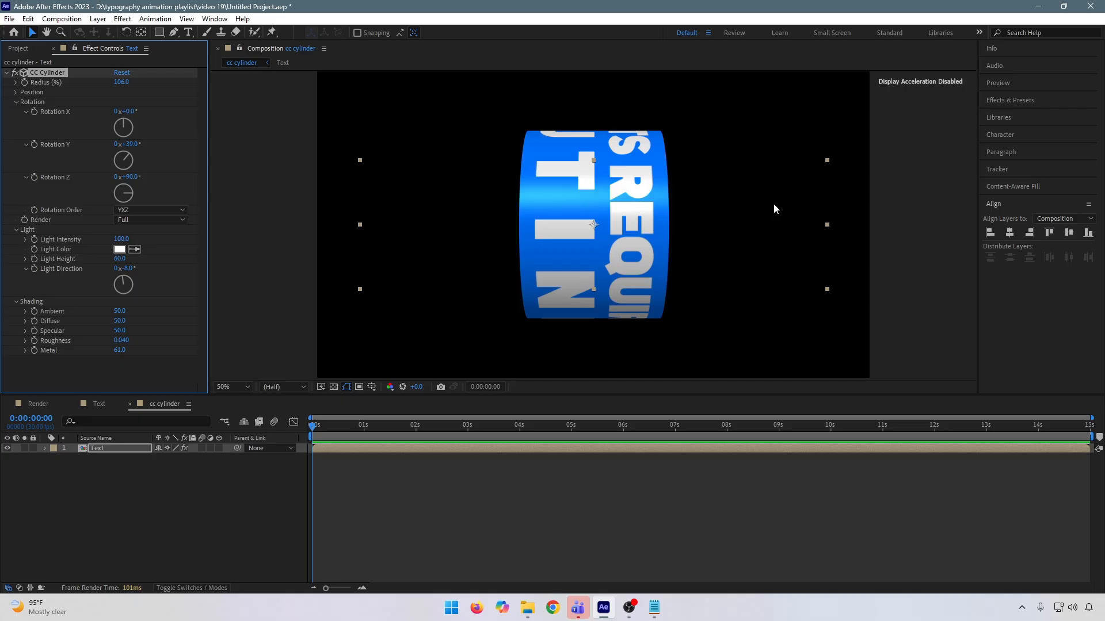
# Step: Apply the Spherize effect to the Text layer and reorder it above CC Cylinder
pyautogui.hotkey('ctrl', 'space')
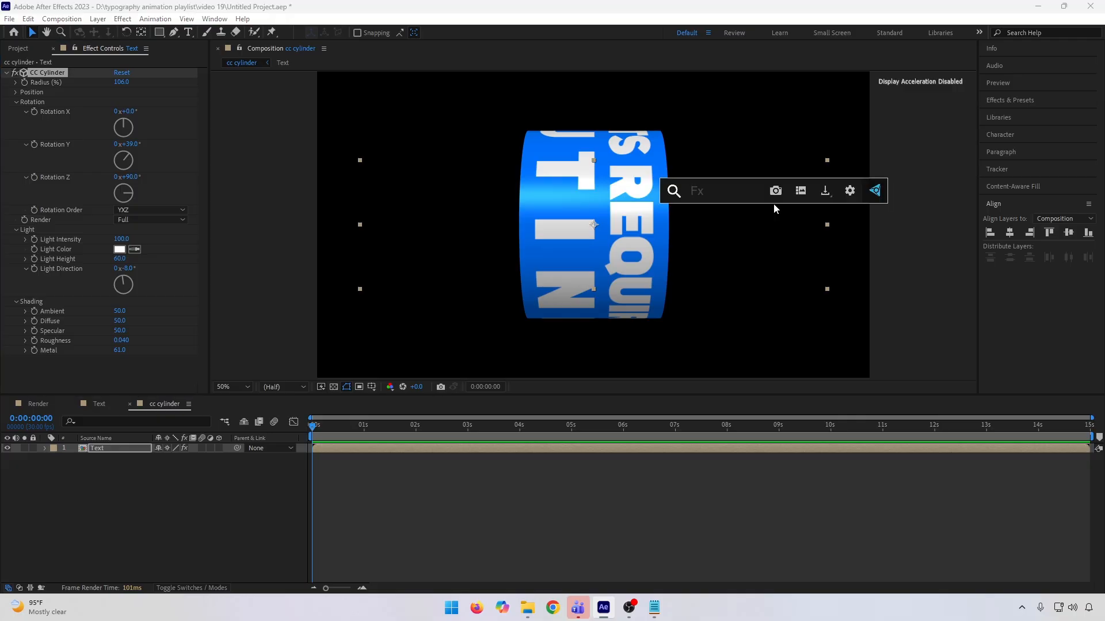
pyautogui.write('sph')
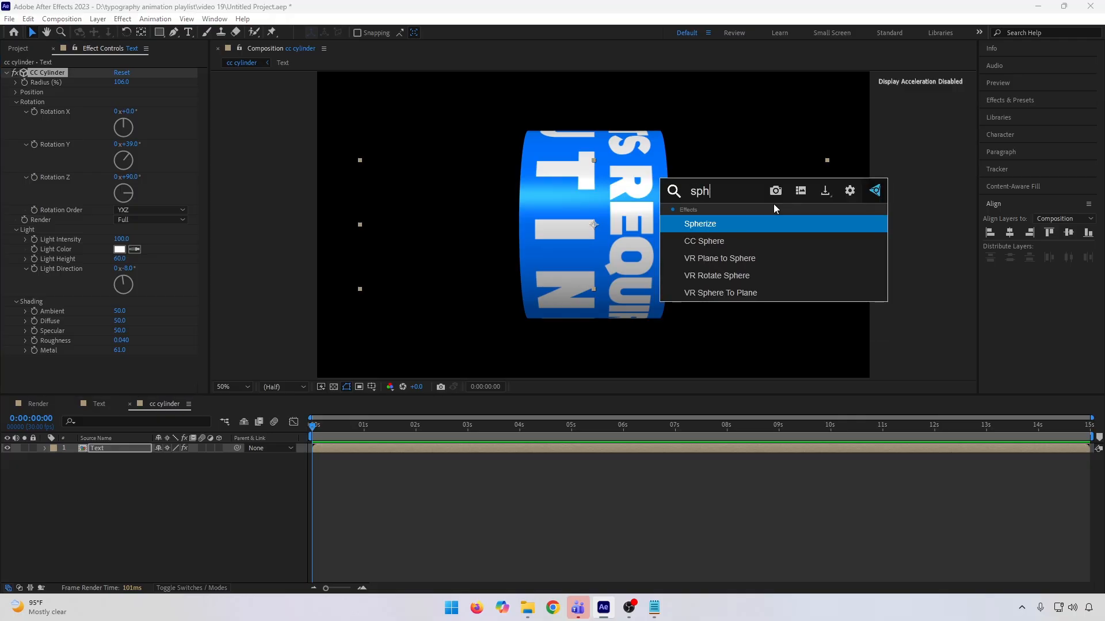
pyautogui.press('Return')
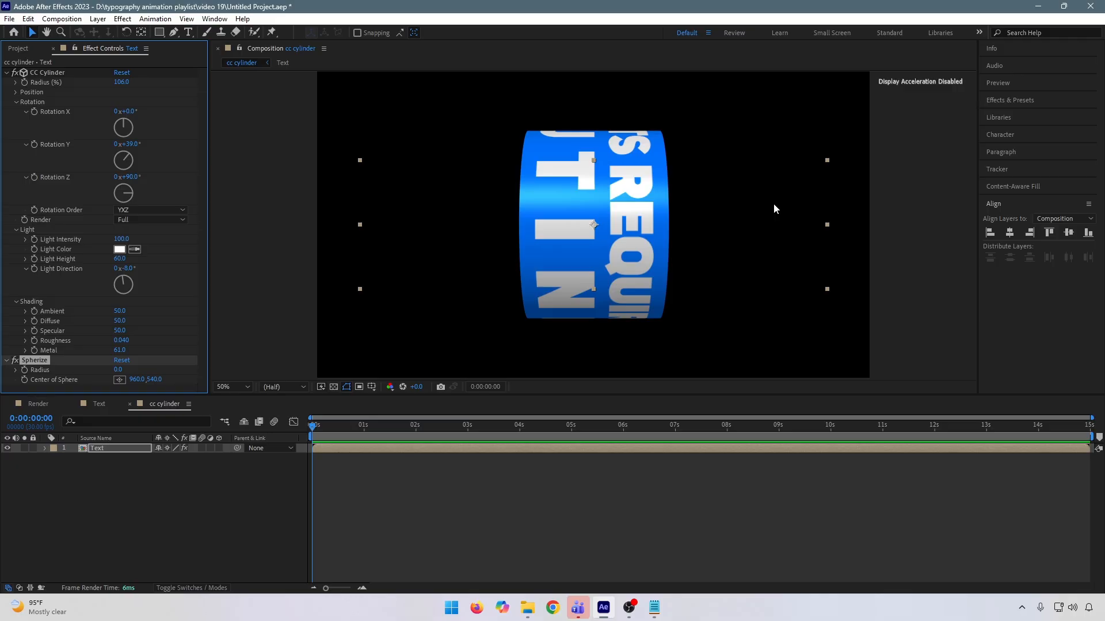
pyautogui.hotkey('ctrl', 'alt', 'Up')
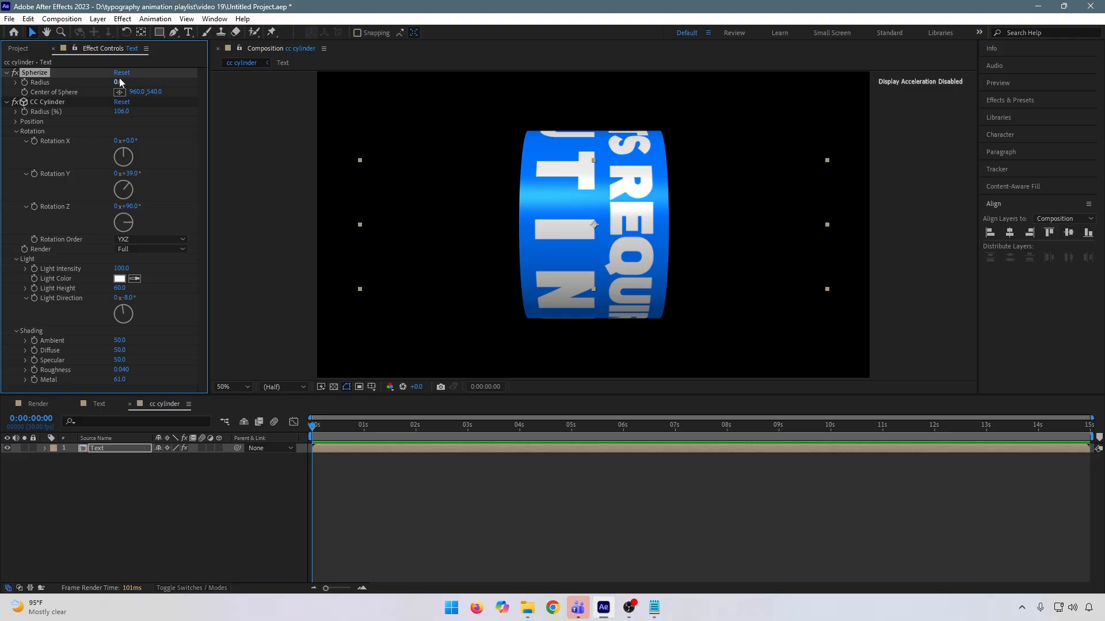
# Step: Set the Spherize radius to 685 to bulge the text on the cylinder
pyautogui.moveTo(118, 82); pyautogui.dragTo(275, 81)
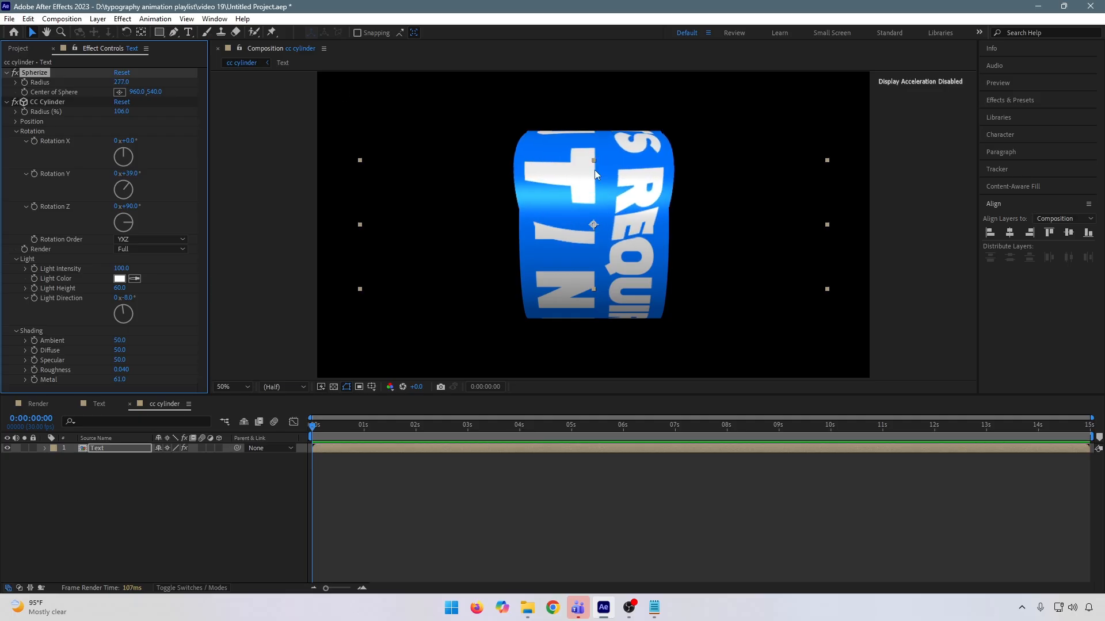
pyautogui.moveTo(593, 224)
pyautogui.mouseDown()
pyautogui.moveTo(619, 259)
pyautogui.moveTo(565, 224)
pyautogui.moveTo(594, 225)
pyautogui.mouseUp()
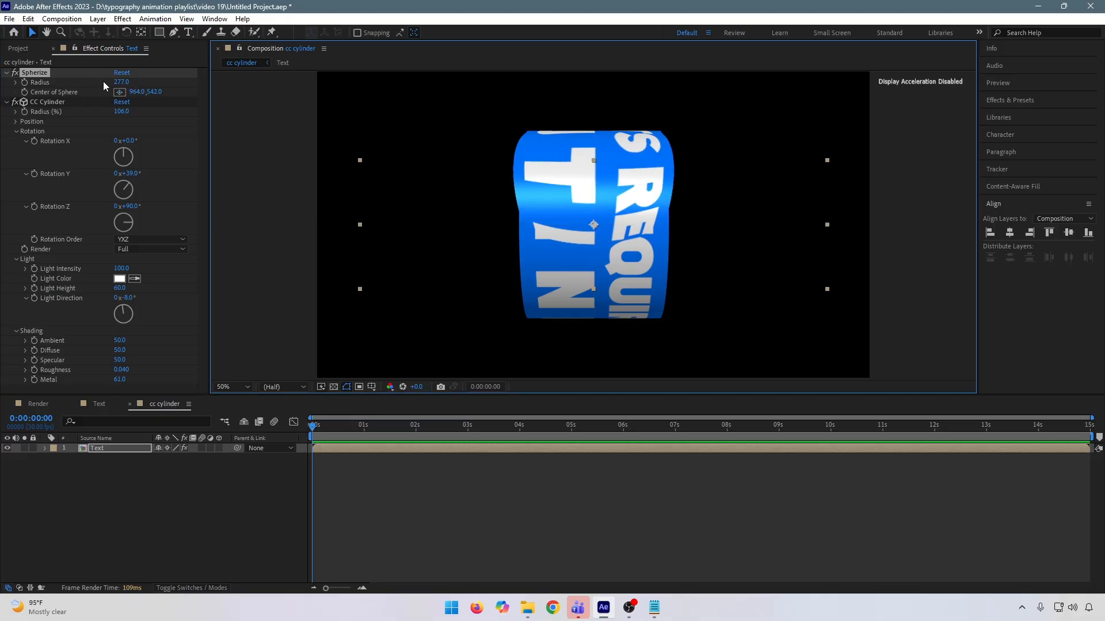
pyautogui.moveTo(121, 82); pyautogui.dragTo(395, 123)
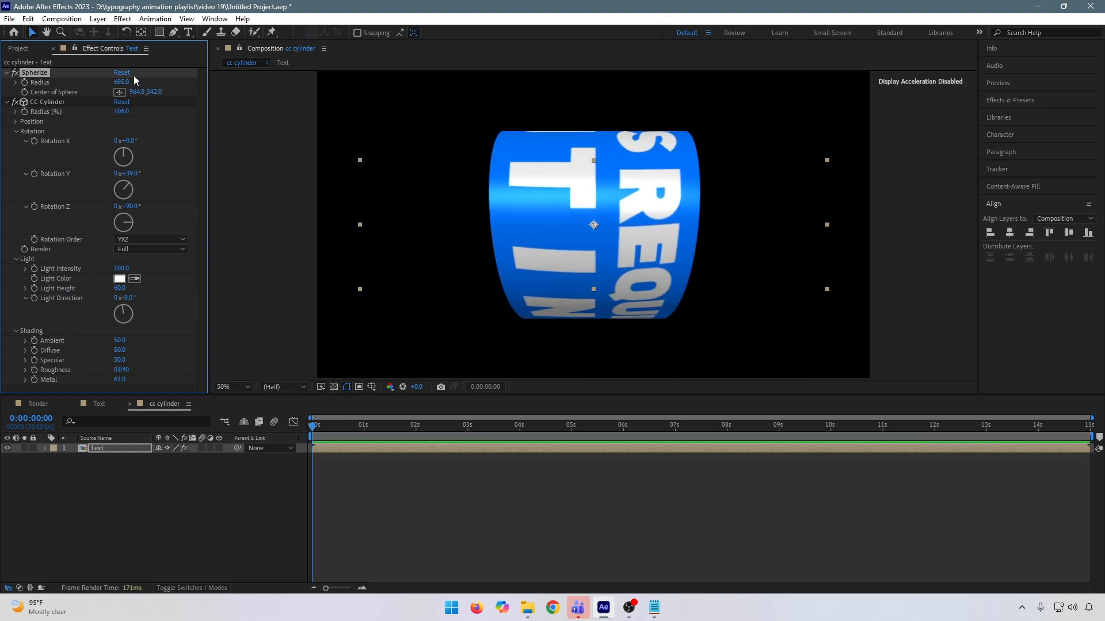
# Step: Reposition the Spherize effect's Center of Sphere to 1097, 587
pyautogui.moveTo(153, 92); pyautogui.dragTo(213, 107)
pyautogui.click(214, 108)
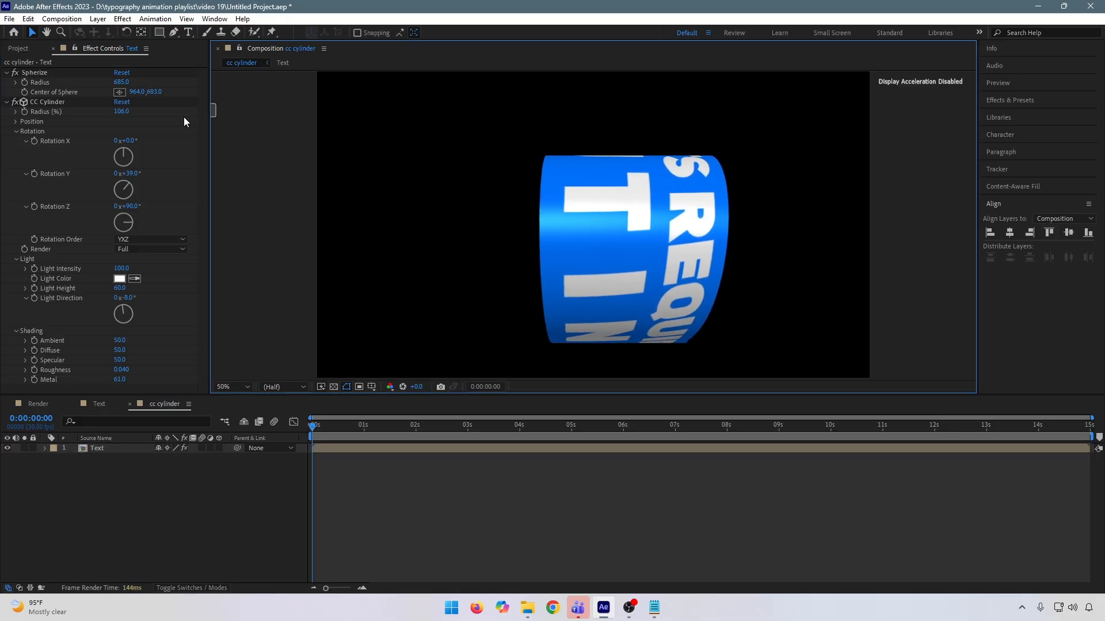
pyautogui.click(120, 92)
pyautogui.click(598, 230)
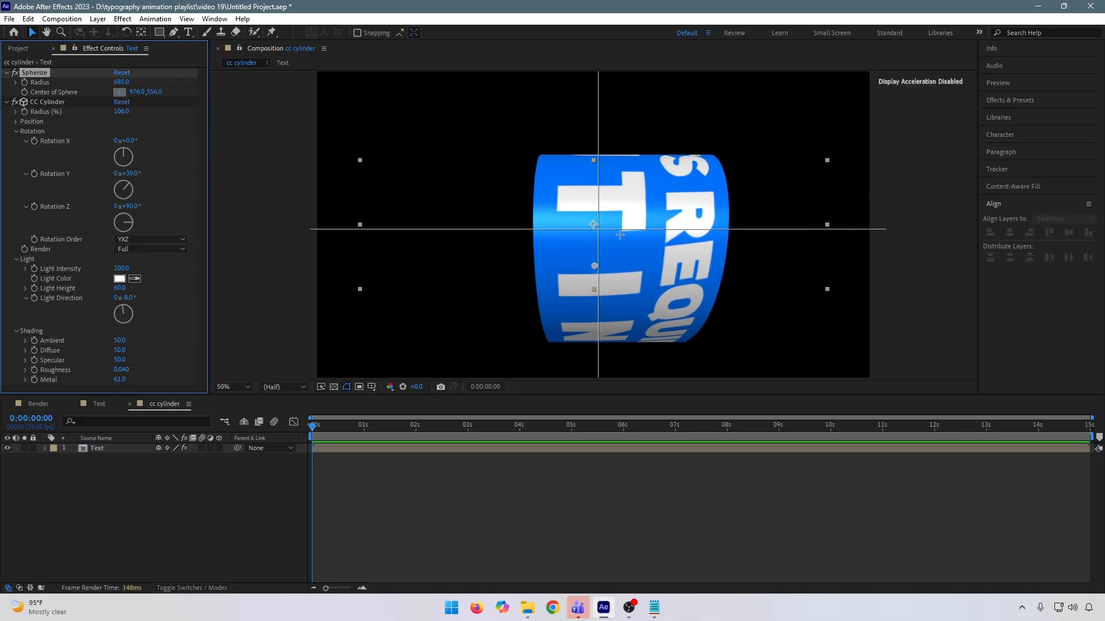
pyautogui.click(641, 232)
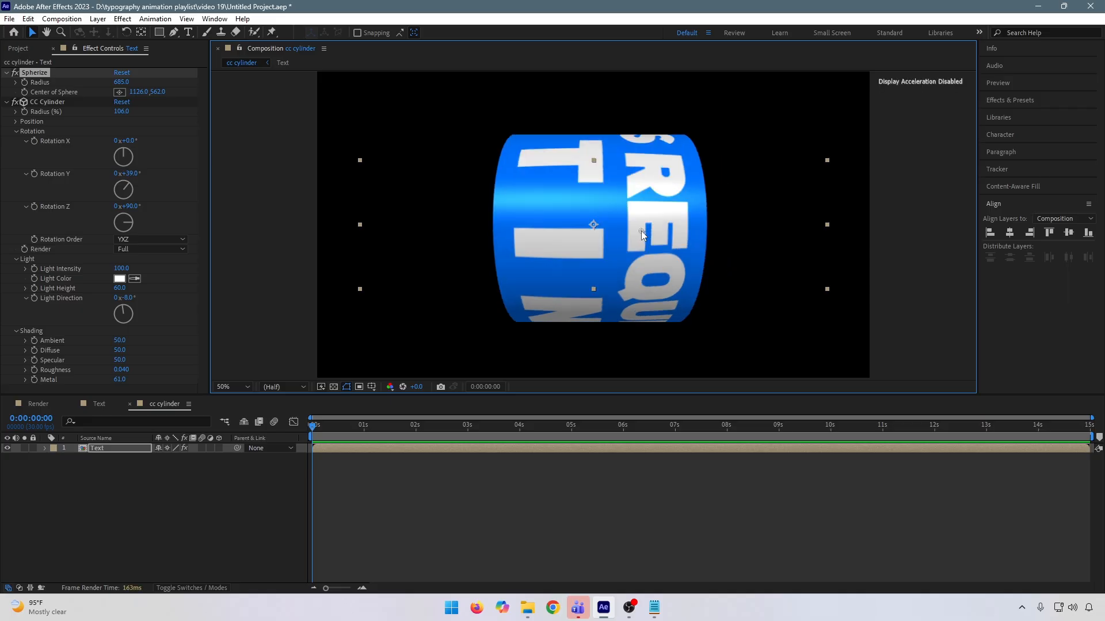
pyautogui.moveTo(641, 231)
pyautogui.mouseDown()
pyautogui.moveTo(612, 222)
pyautogui.moveTo(641, 224)
pyautogui.moveTo(629, 225)
pyautogui.mouseUp()
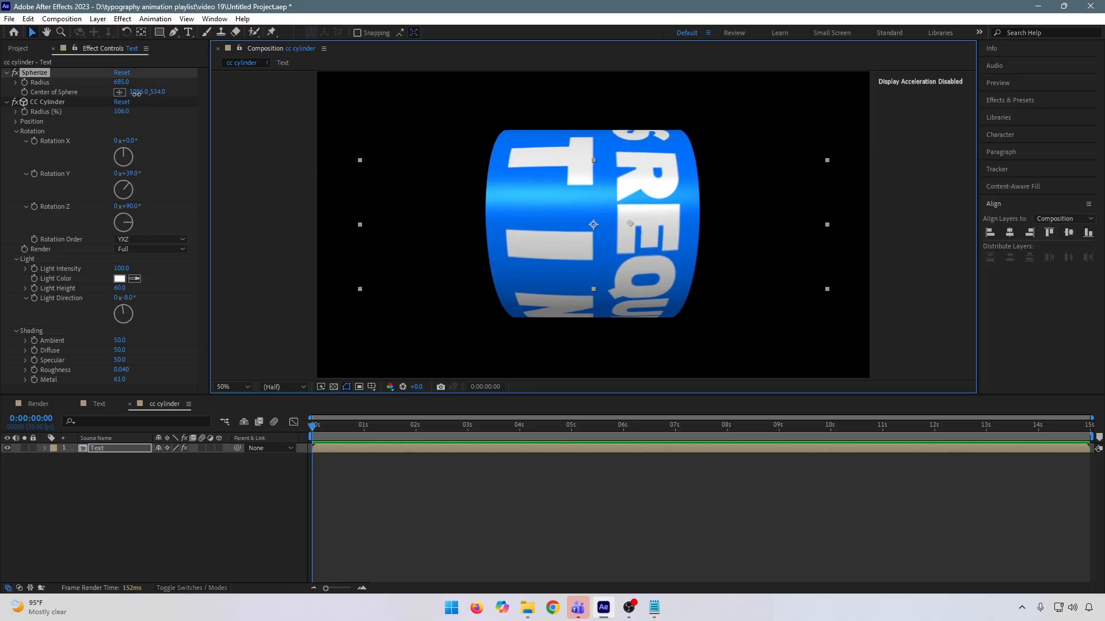
pyautogui.moveTo(136, 94); pyautogui.dragTo(187, 92)
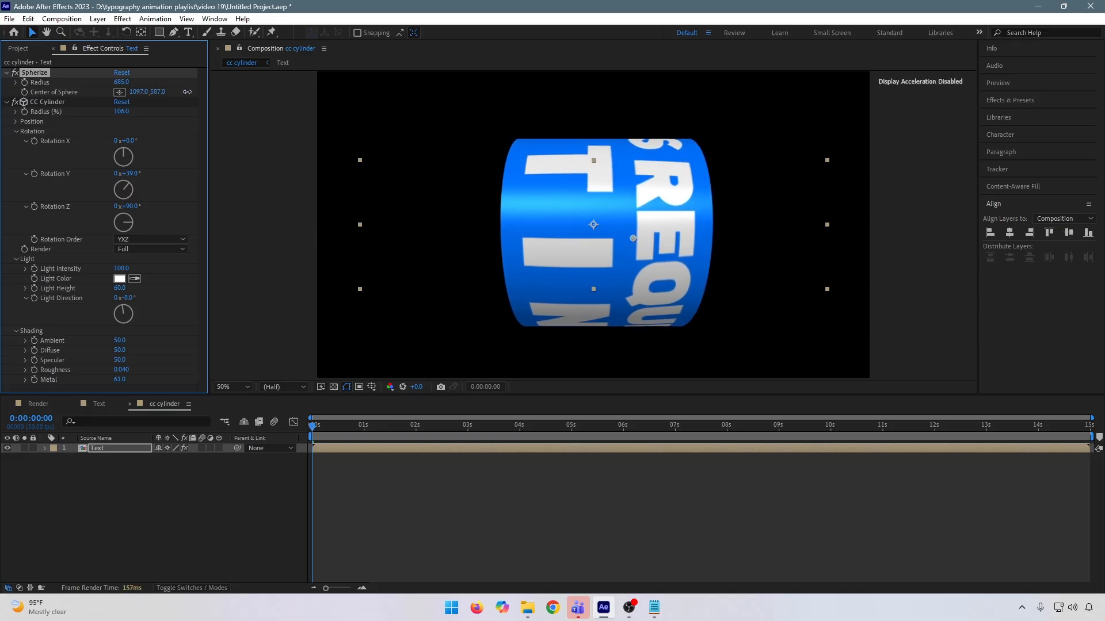
pyautogui.scroll(-2, 609, 213)
pyautogui.scroll(2, 609, 213)
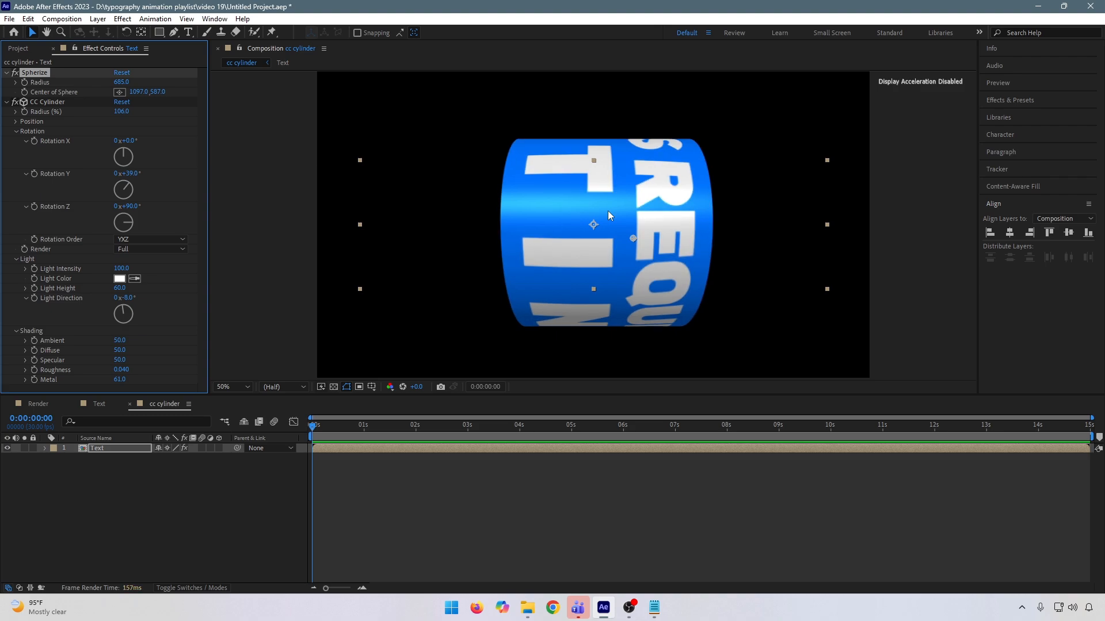
pyautogui.click(97, 555)
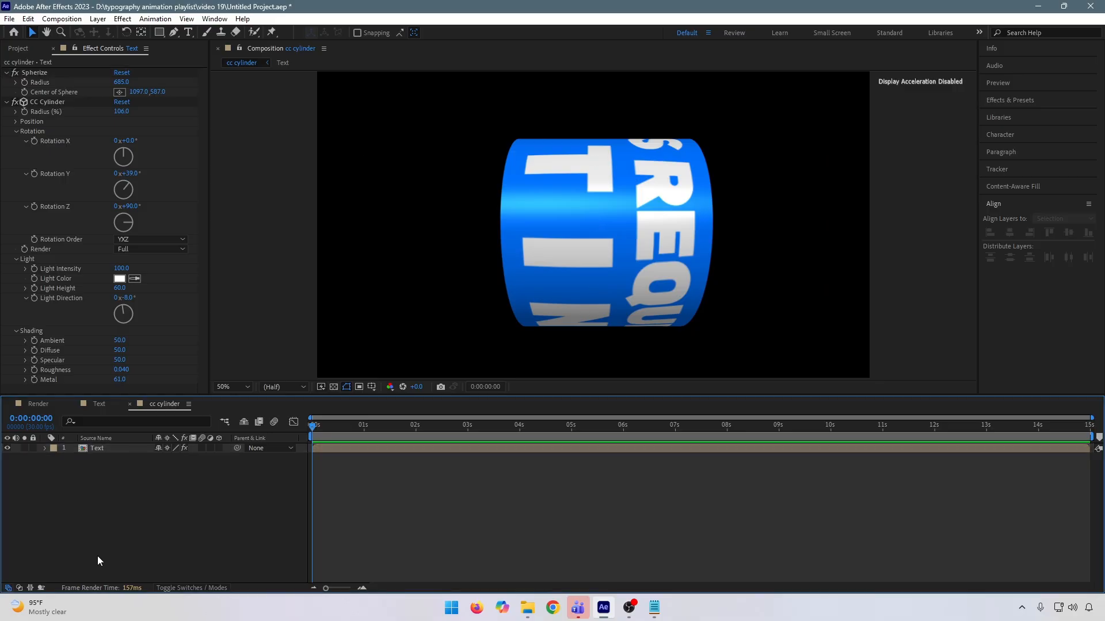
pyautogui.click(23, 51)
pyautogui.click(98, 260)
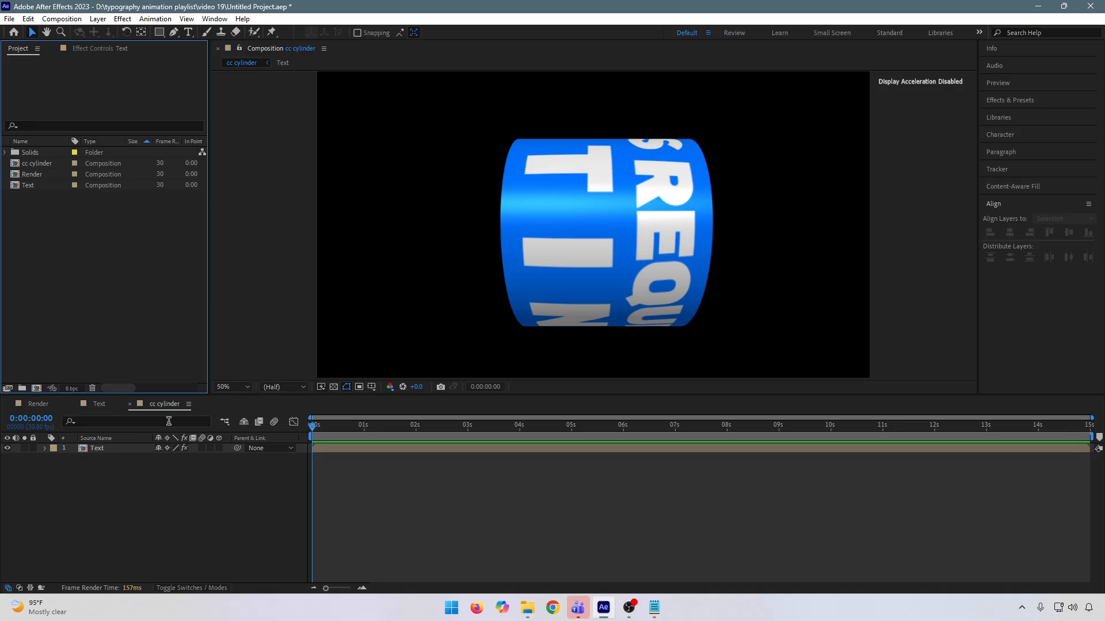
# Step: Start keyframing the Text layer's CC Cylinder Rotation Y at the first frame with a value of 0°
pyautogui.click(120, 448)
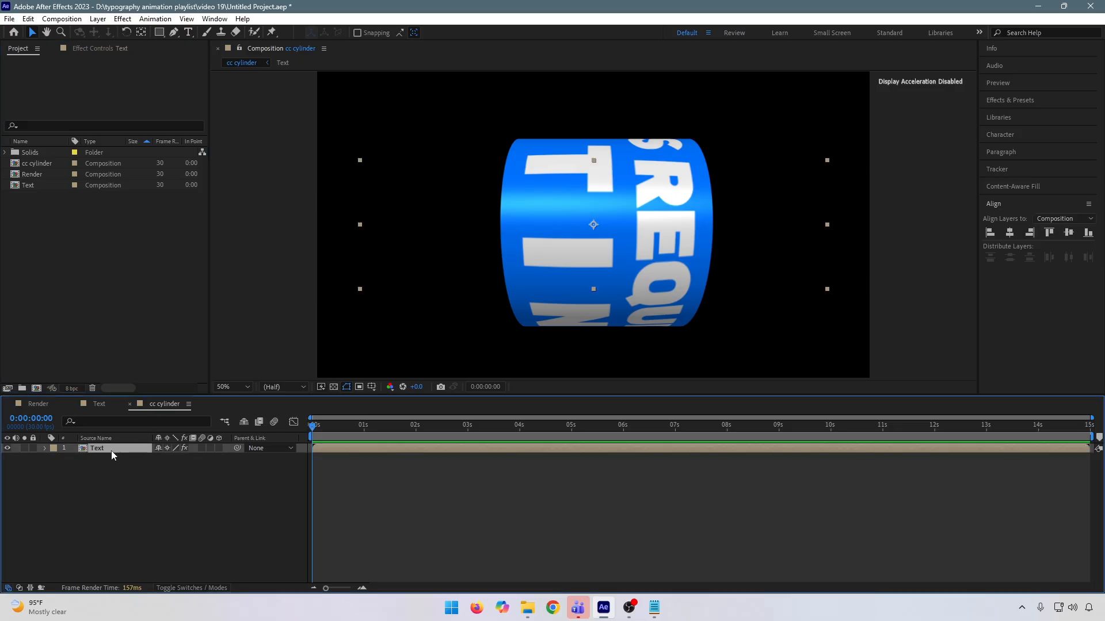
pyautogui.click(81, 50)
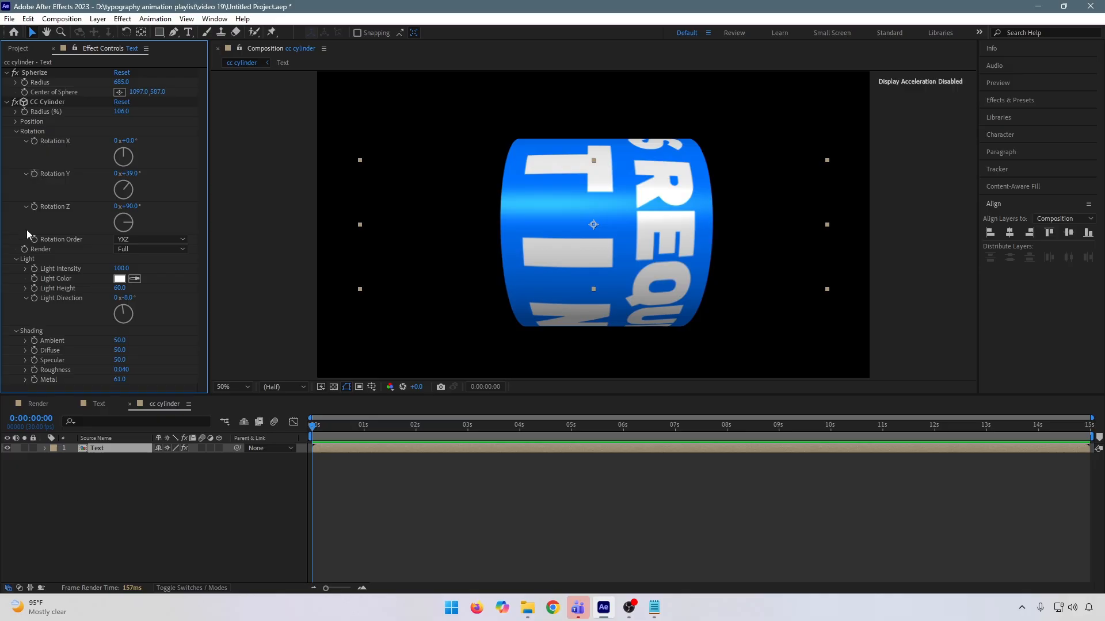
pyautogui.click(33, 173)
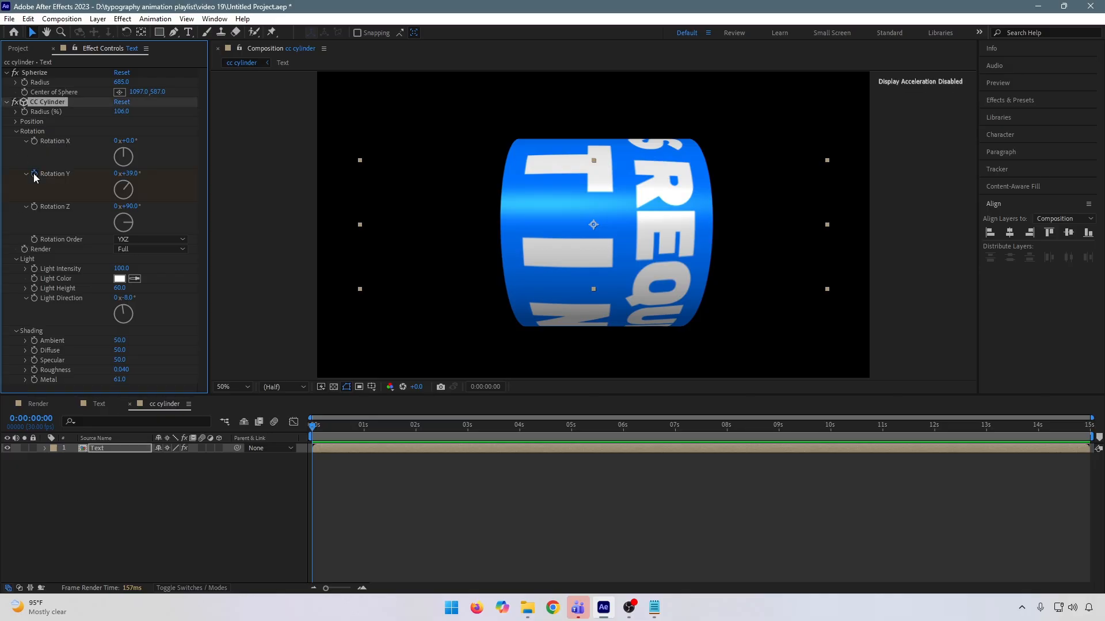
pyautogui.click(129, 173)
pyautogui.write('0')
pyautogui.press('Return')
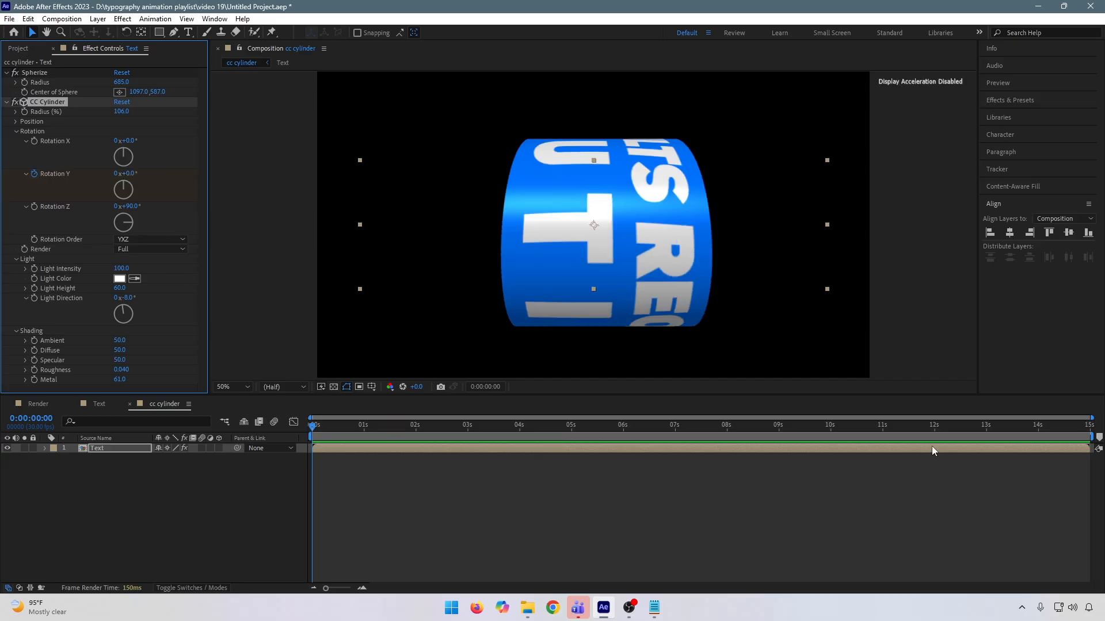
# Step: Set Rotation Y to one full revolution at 0:00:14:29 and scrub through the timeline to check the spin
pyautogui.click(1089, 426)
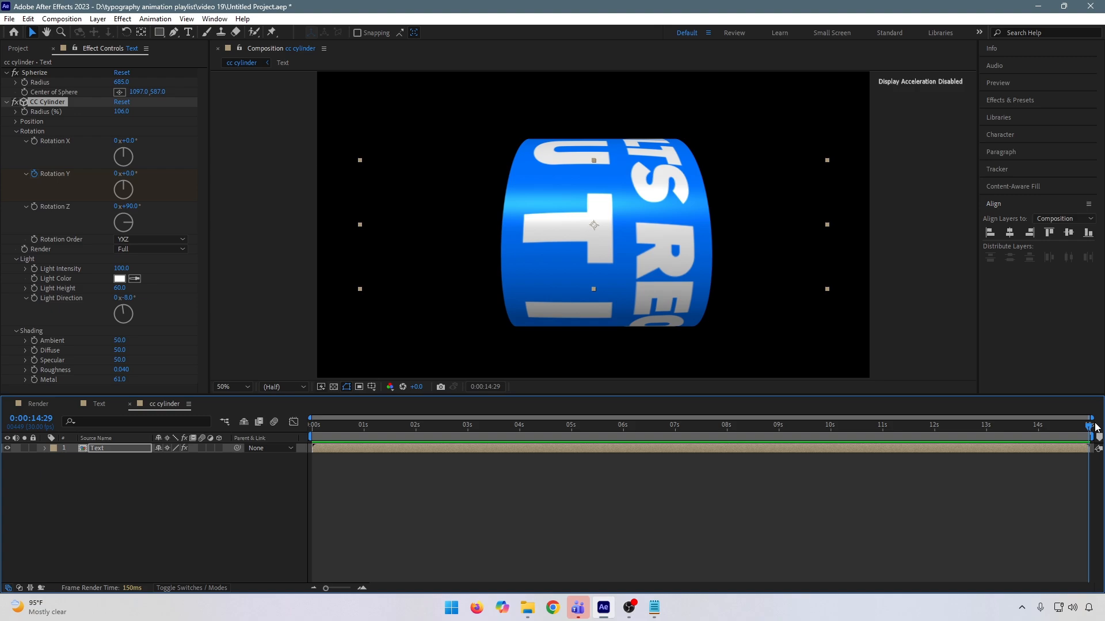
pyautogui.click(117, 173)
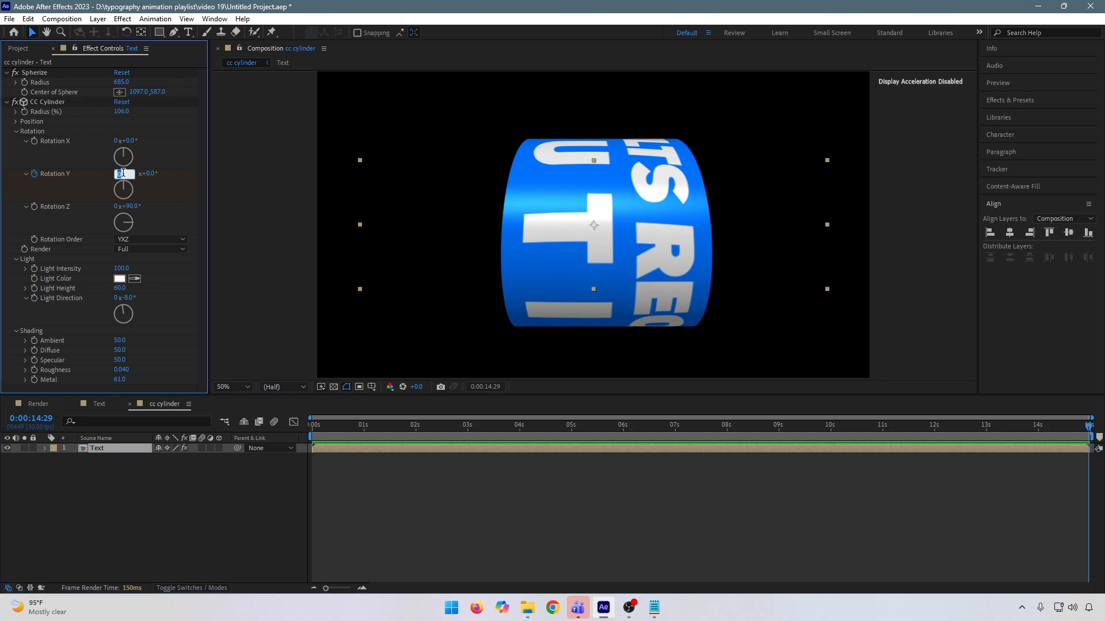
pyautogui.write('1')
pyautogui.press('Return')
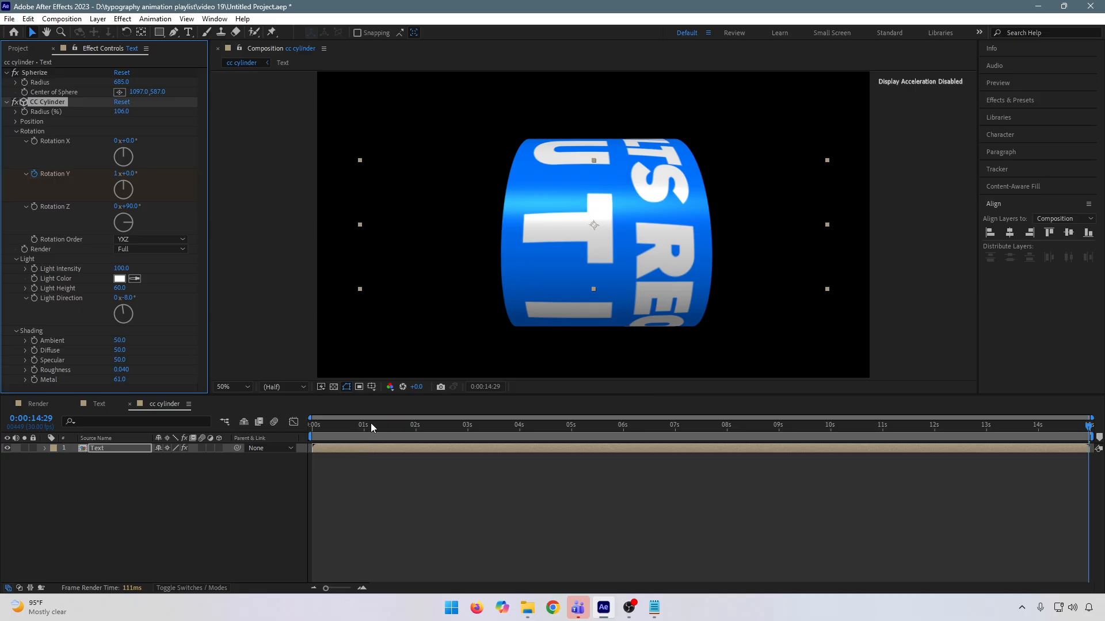
pyautogui.moveTo(370, 425); pyautogui.dragTo(605, 426)
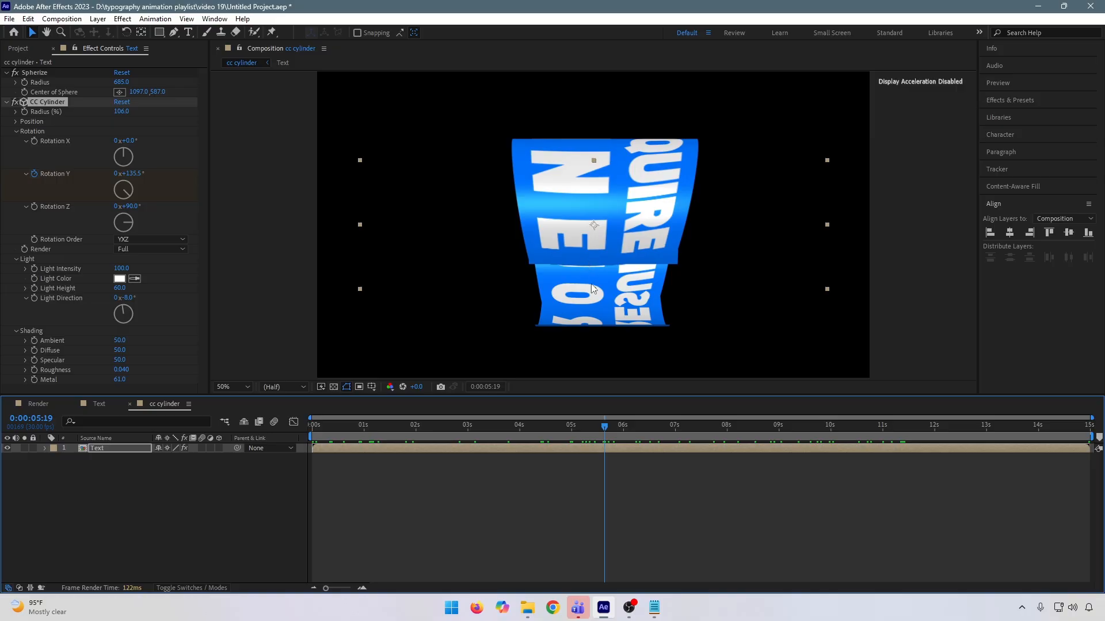
# Step: Apply the CC RepeTile effect to the Text layer in the cc cylinder composition
pyautogui.click(104, 445)
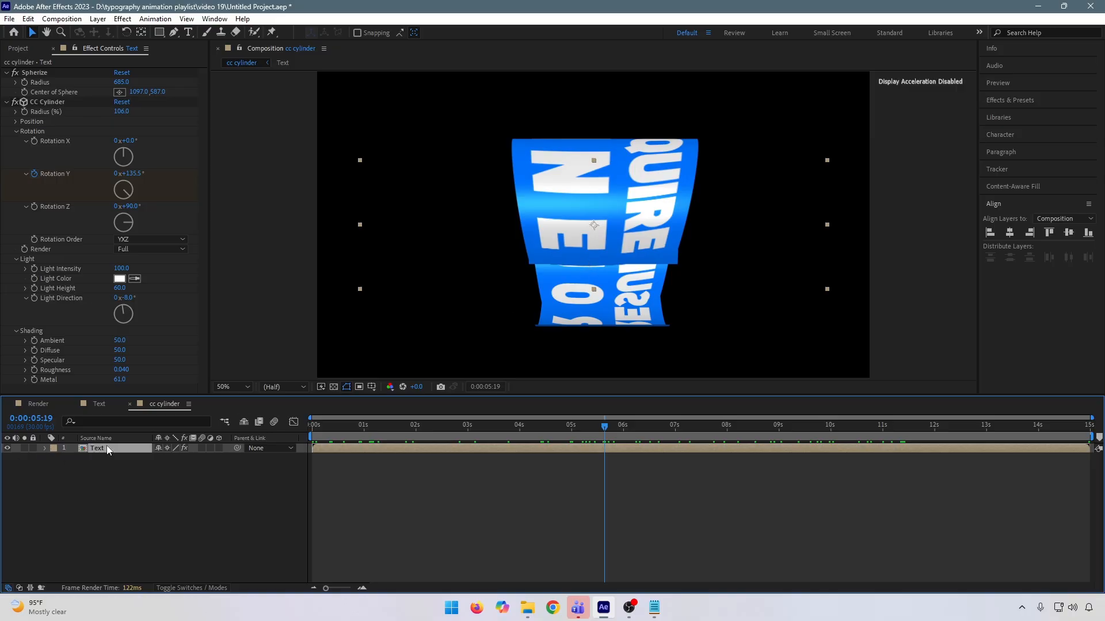
pyautogui.hotkey('ctrl', 'space')
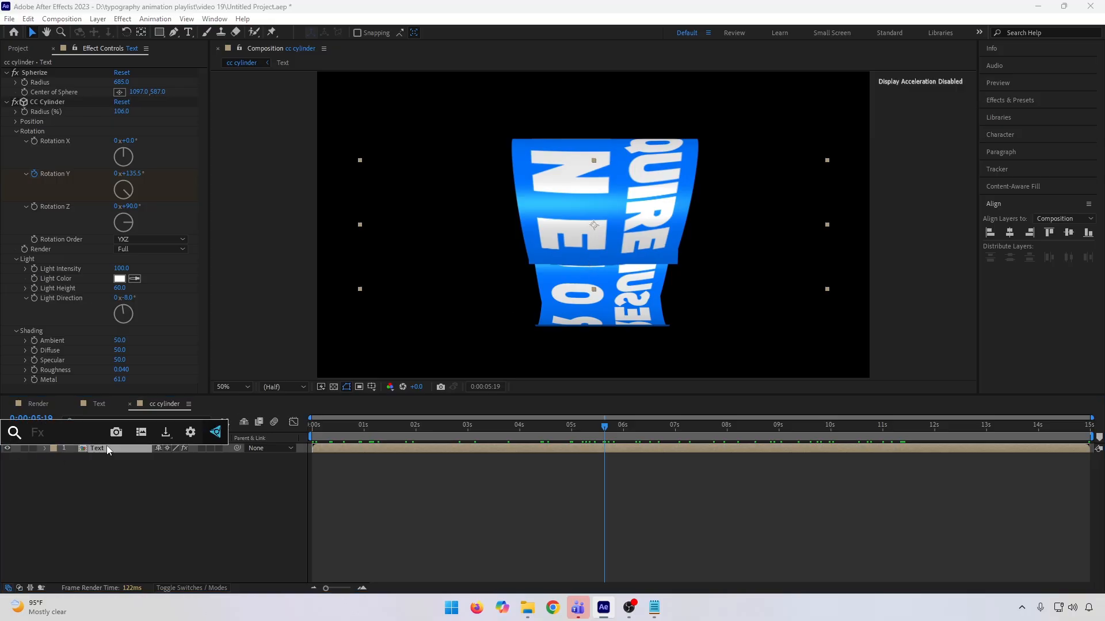
pyautogui.write('cc')
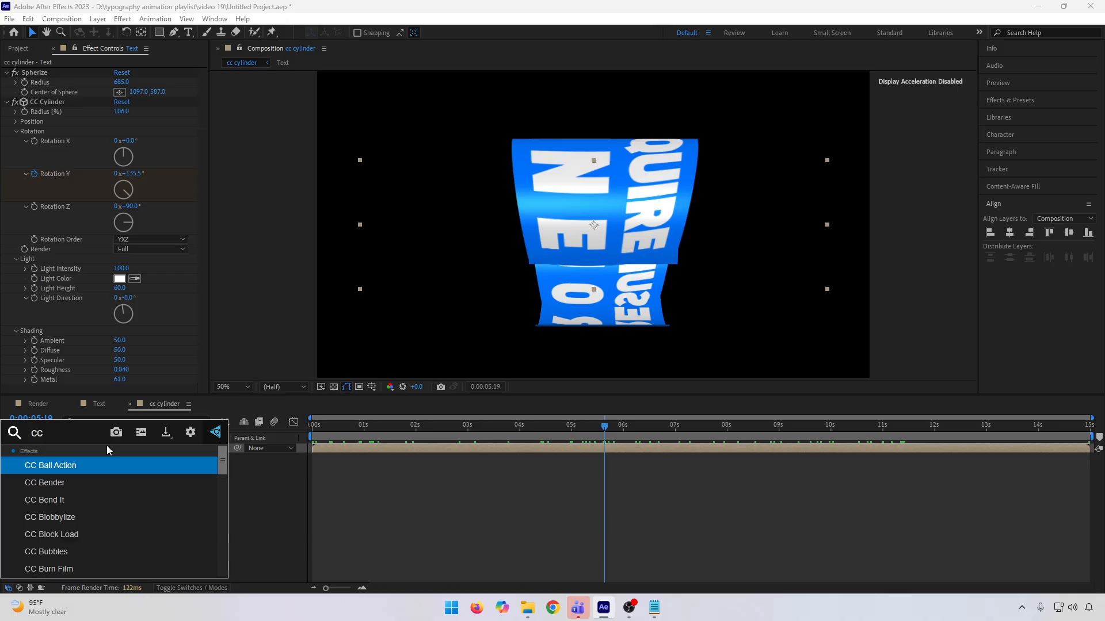
pyautogui.write(' rep')
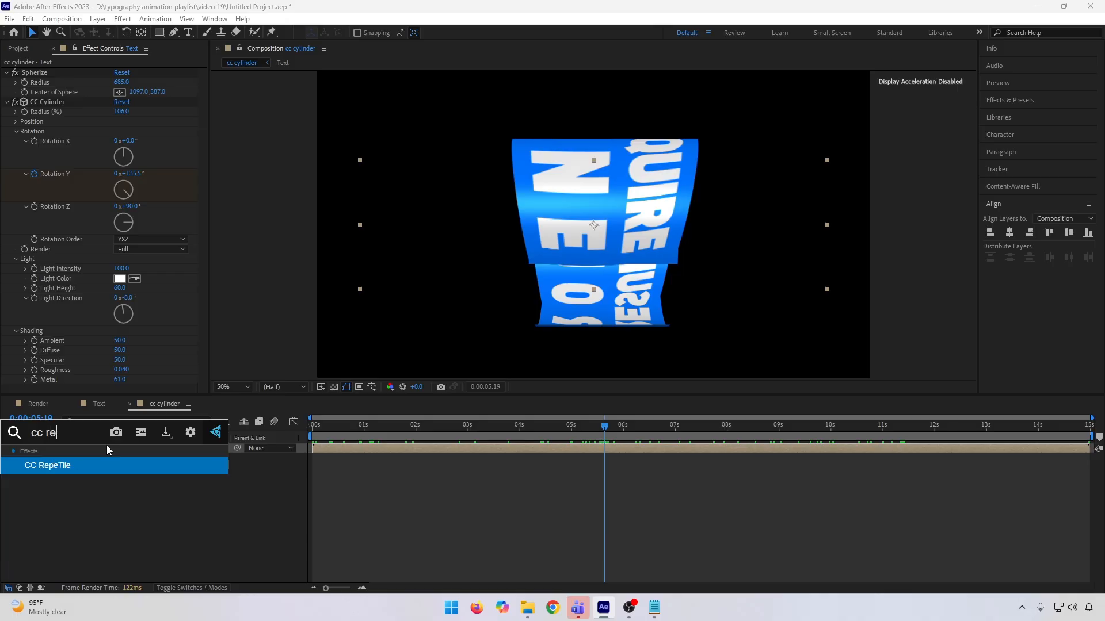
pyautogui.press('Return')
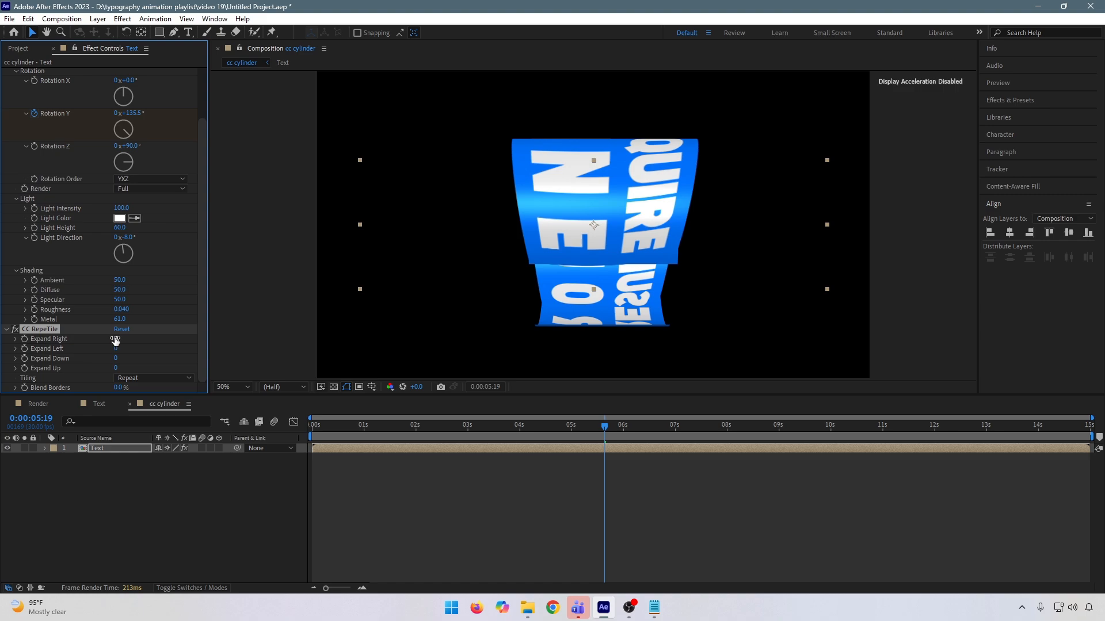
# Step: Set CC RepeTile's Expand Down to 1000 and Expand Up to 387, and move the effect above Spherize and CC Cylinder
pyautogui.moveTo(114, 340); pyautogui.dragTo(143, 346)
pyautogui.hotkey('ctrl', 'z')
pyautogui.moveTo(117, 361); pyautogui.dragTo(116, 378)
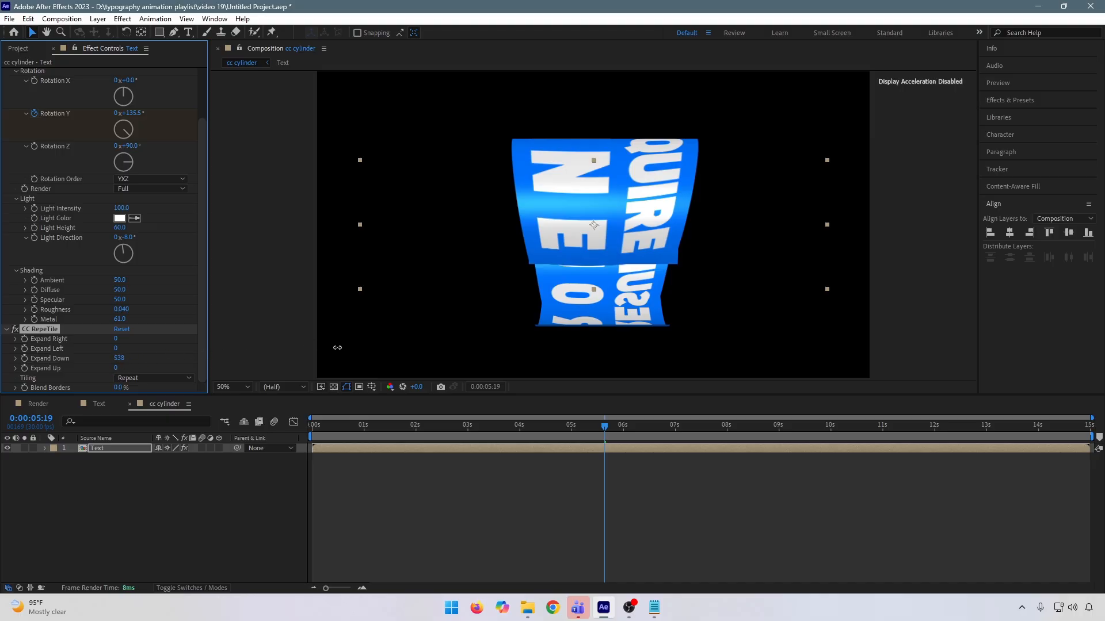
pyautogui.click(118, 358)
pyautogui.write('100')
pyautogui.press('Return')
pyautogui.click(120, 359)
pyautogui.write('1000')
pyautogui.press('Return')
pyautogui.moveTo(116, 369); pyautogui.dragTo(187, 341)
pyautogui.hotkey('ctrl', 'alt', 'shift', 'Up')
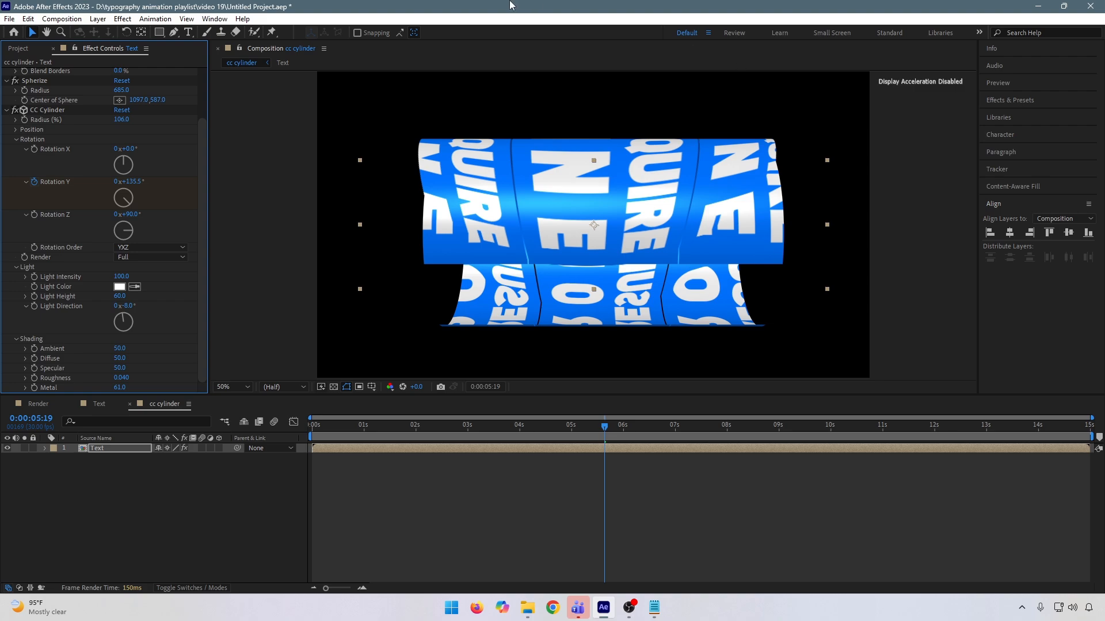
# Step: Remove CC RepeTile, Spherize and CC Cylinder from the Text layer in the cc cylinder composition
pyautogui.scroll(3, 118, 193)
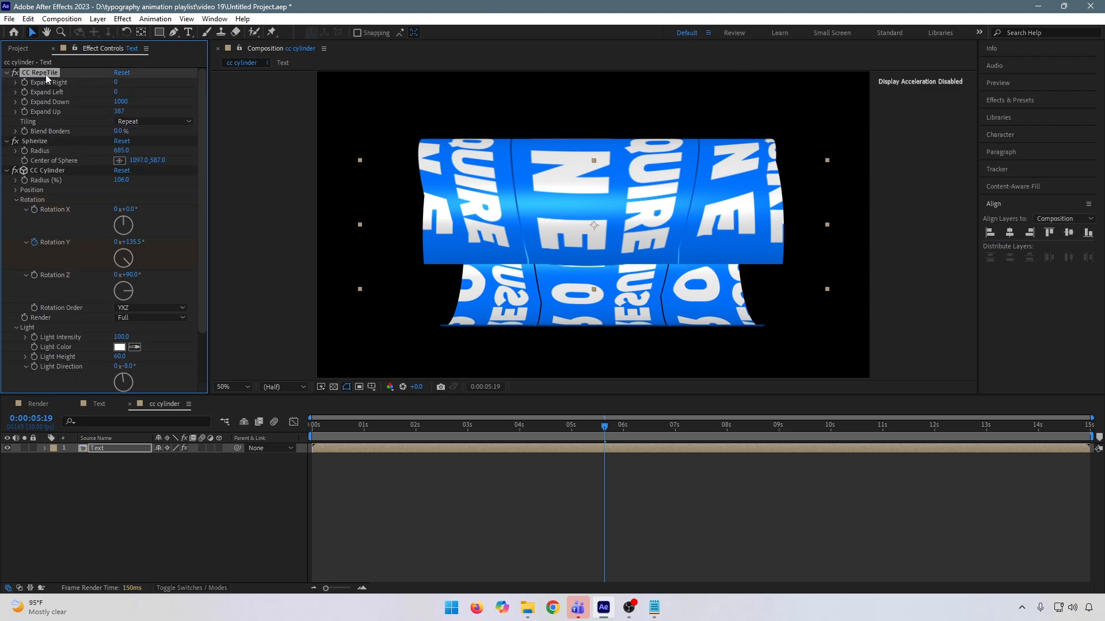
pyautogui.press('Delete')
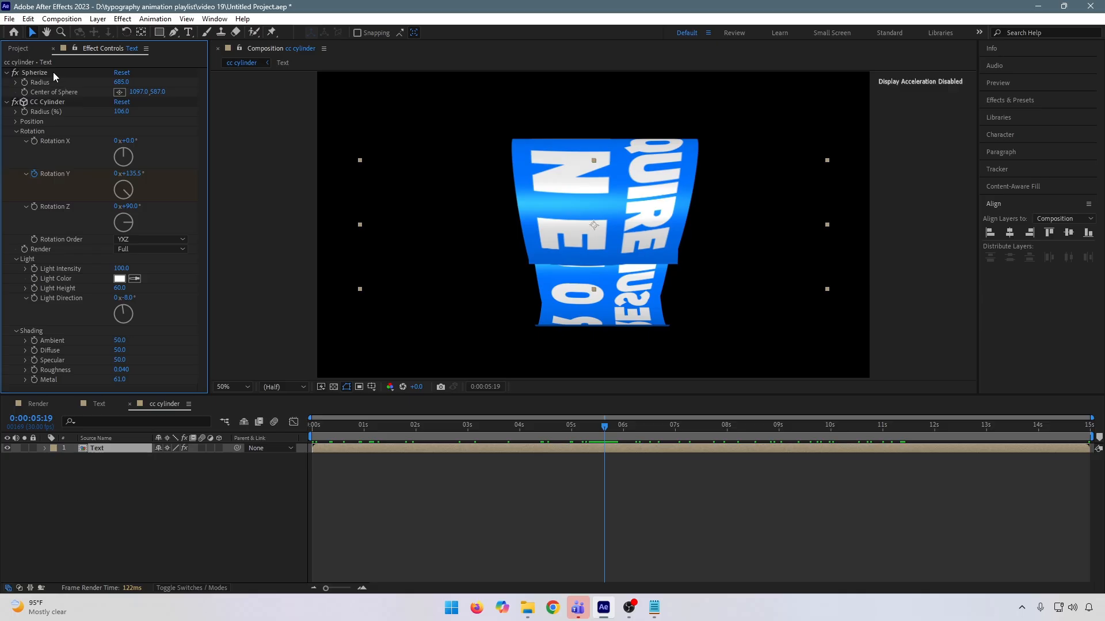
pyautogui.click(53, 71)
pyautogui.hotkey('ctrl', 'a')
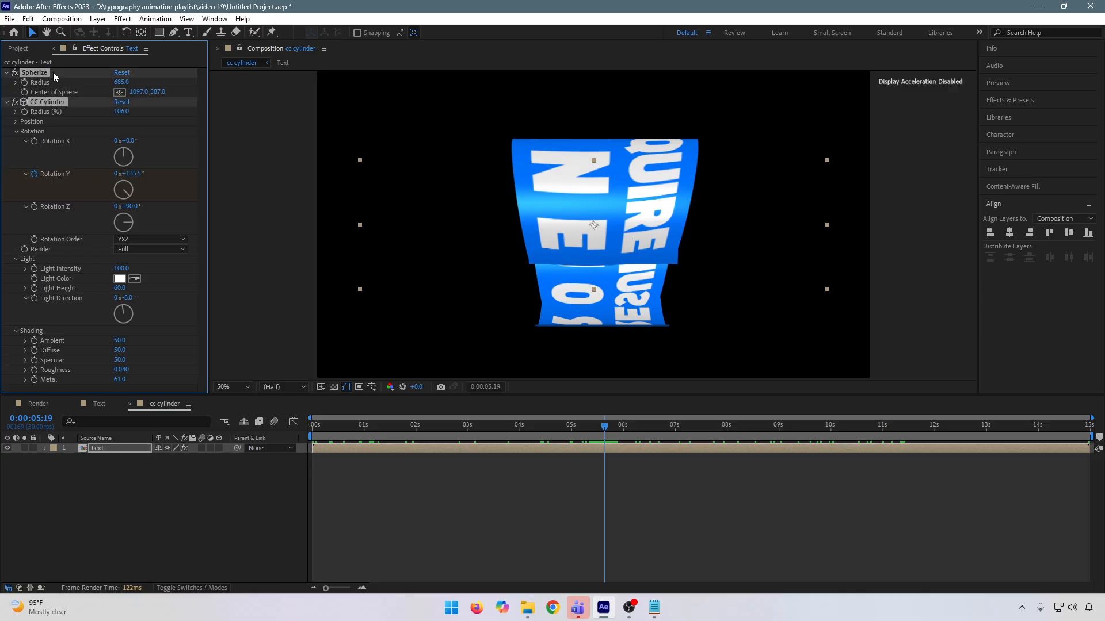
pyautogui.press('Delete')
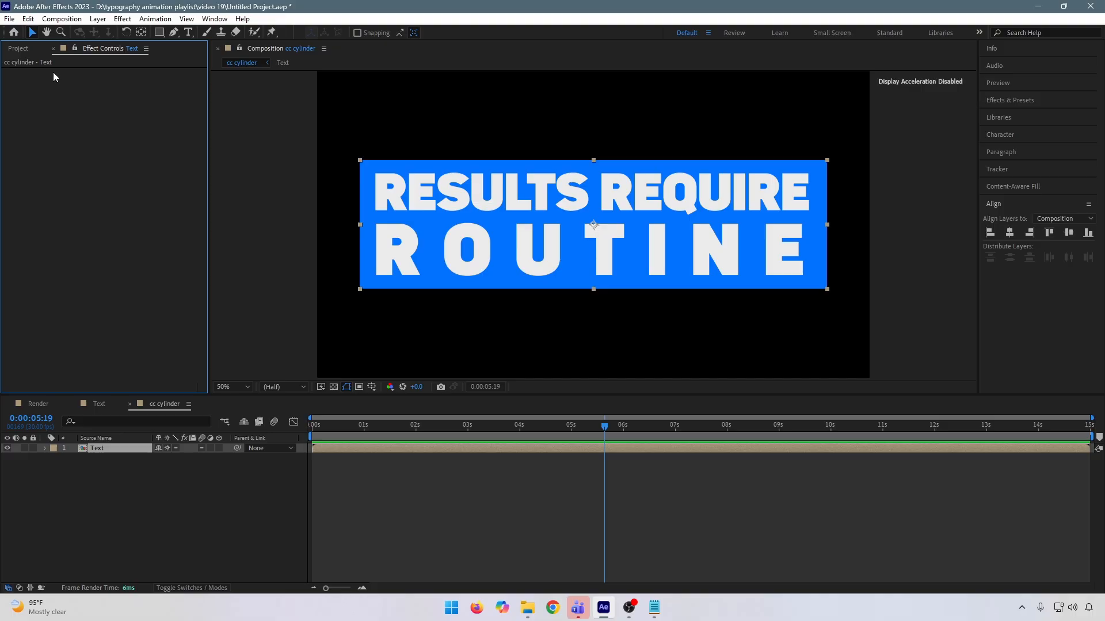
pyautogui.click(14, 52)
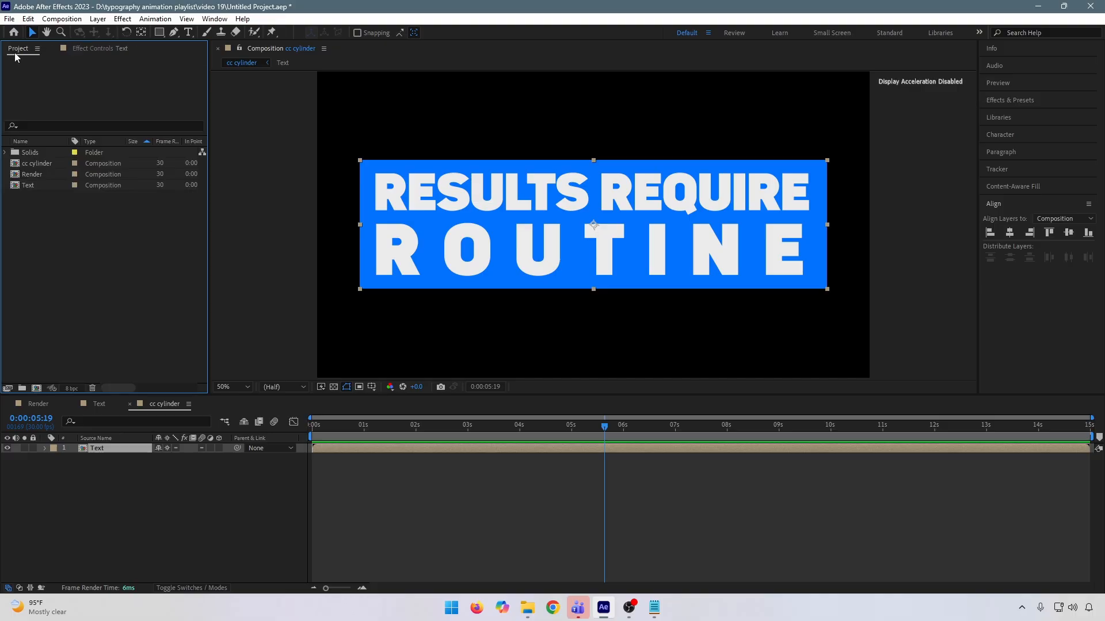
pyautogui.click(27, 164)
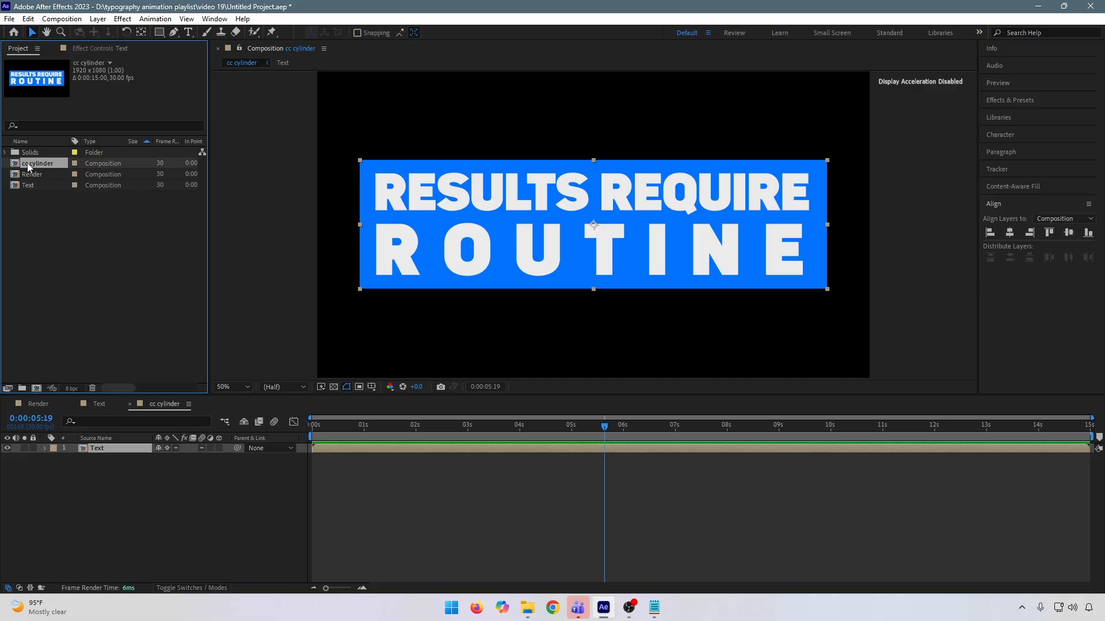
pyautogui.hotkey('ctrl', 'k')
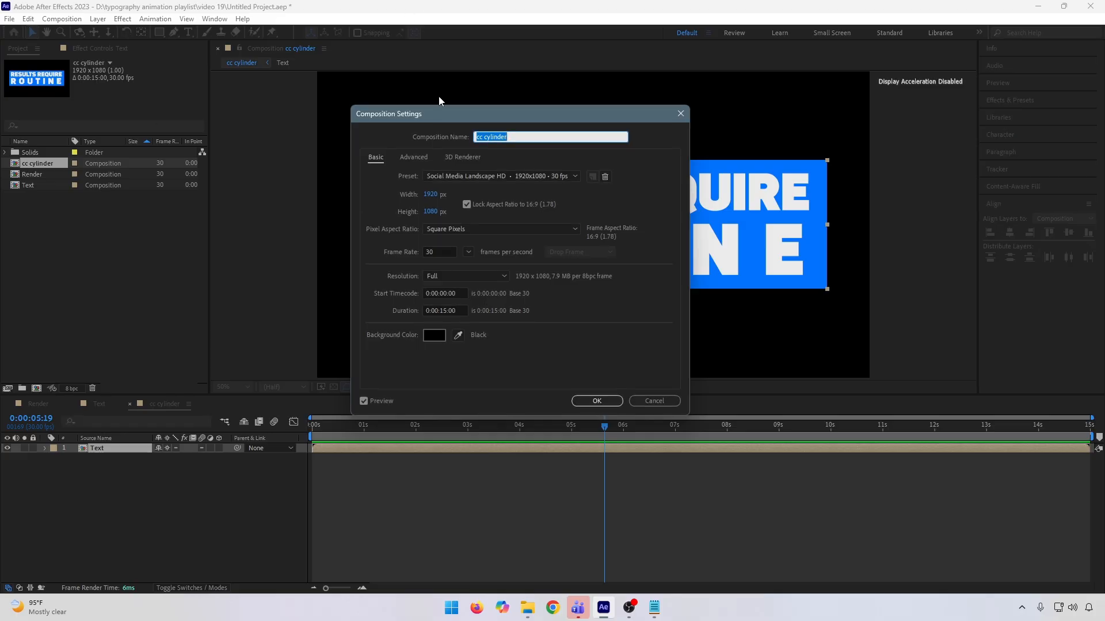
pyautogui.write('RR')
pyautogui.press('BackSpace')
pyautogui.press('BackSpace')
pyautogui.click(669, 399)
# Step: Create a 1920x1080, 30 fps, 15-second composition named cc REPTILE
pyautogui.click(37, 388)
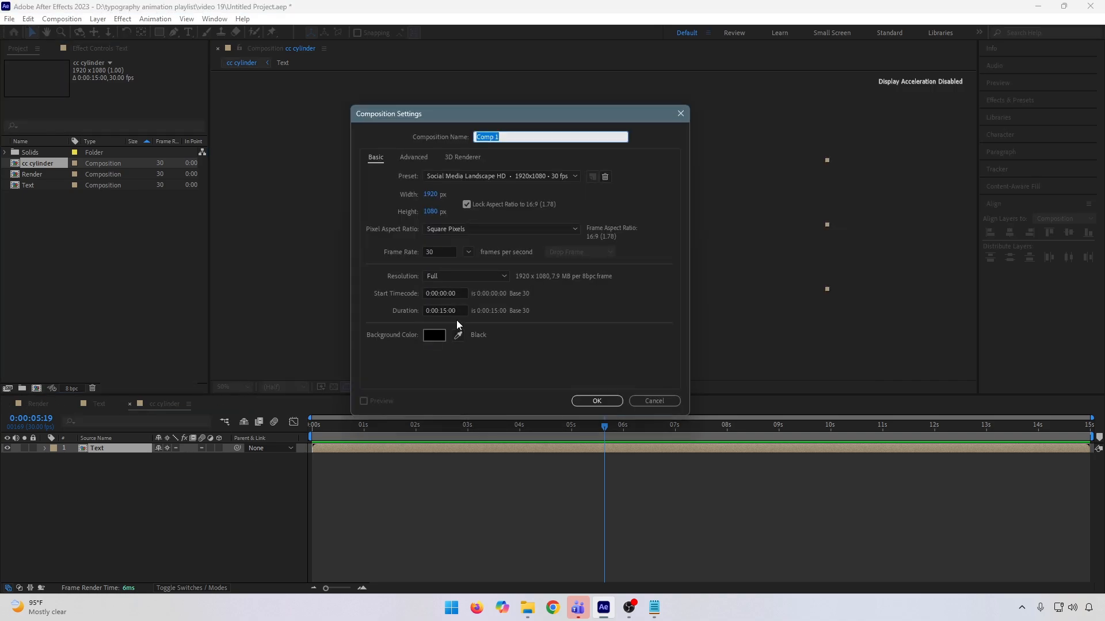
pyautogui.write('cc REPTILE')
pyautogui.click(590, 402)
pyautogui.click(115, 278)
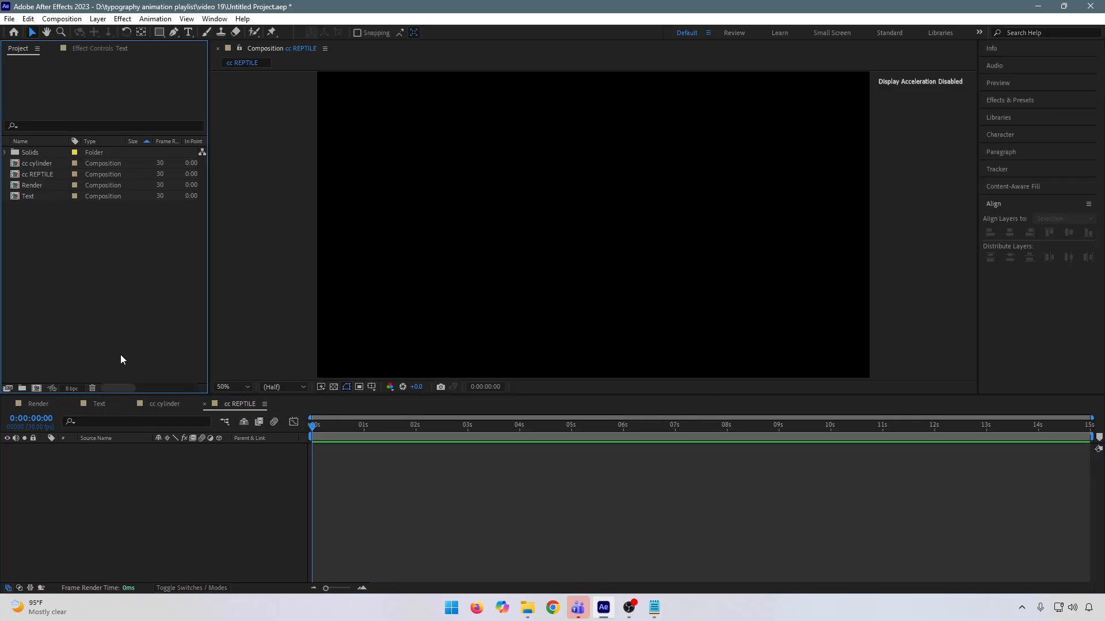
# Step: Place the Text composition in the cc REPTILE composition and apply the CC RepeTile effect to it
pyautogui.click(26, 195)
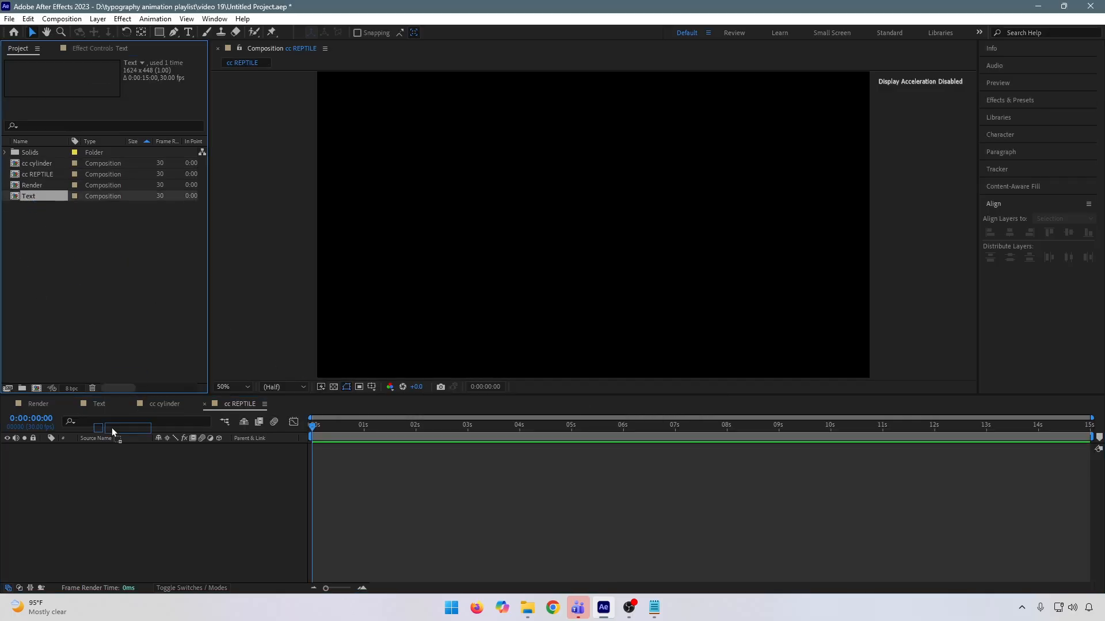
pyautogui.moveTo(112, 430); pyautogui.dragTo(104, 507)
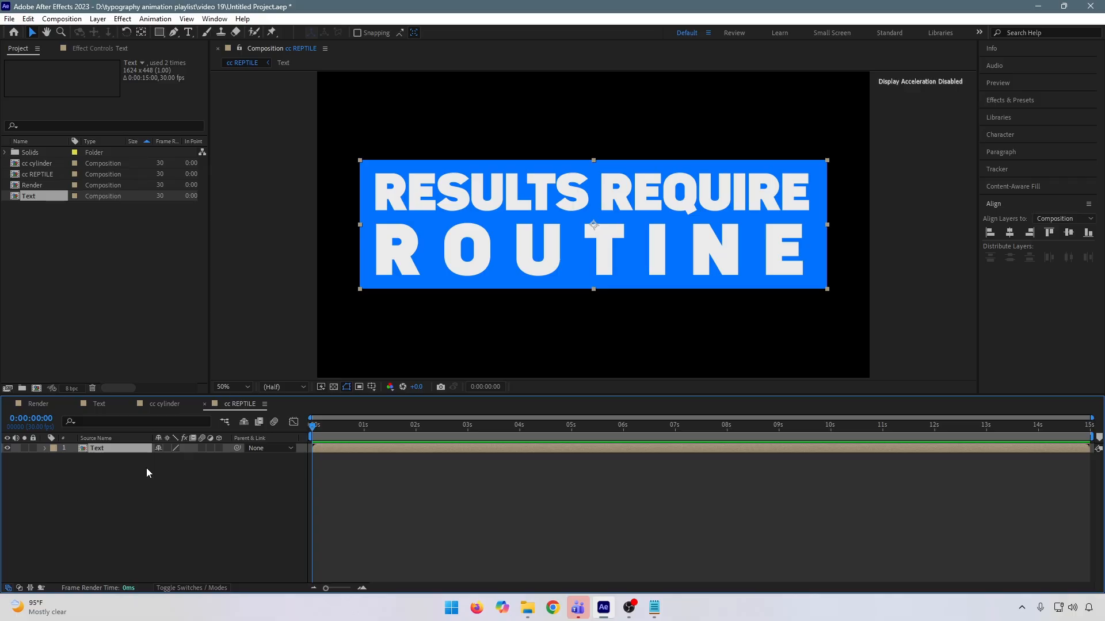
pyautogui.hotkey('ctrl', 'space')
pyautogui.write('CC RE')
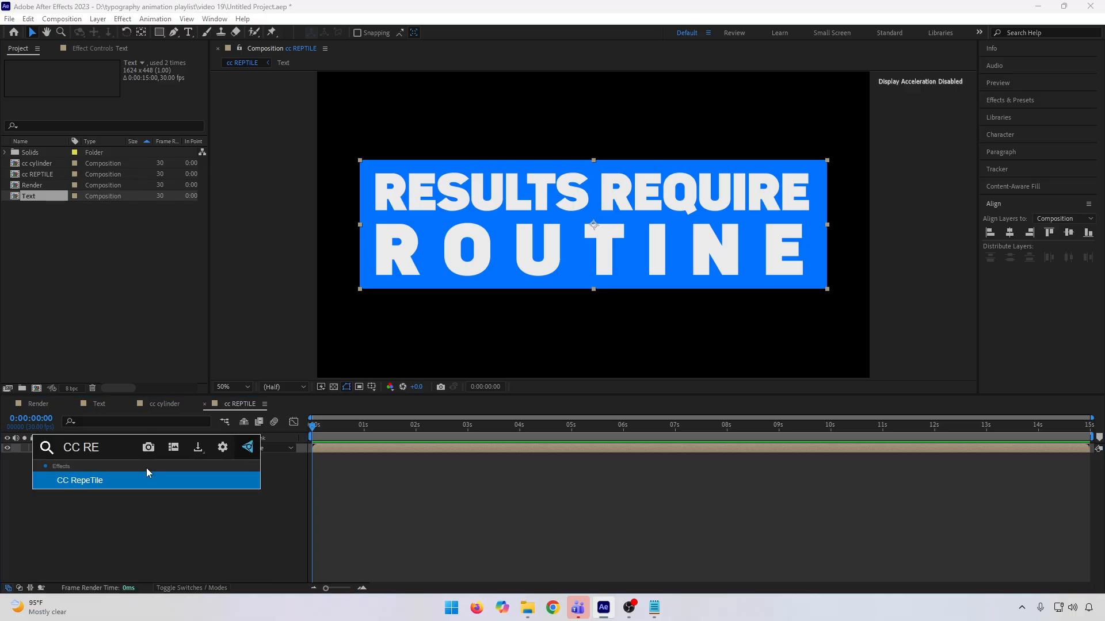
pyautogui.press('Return')
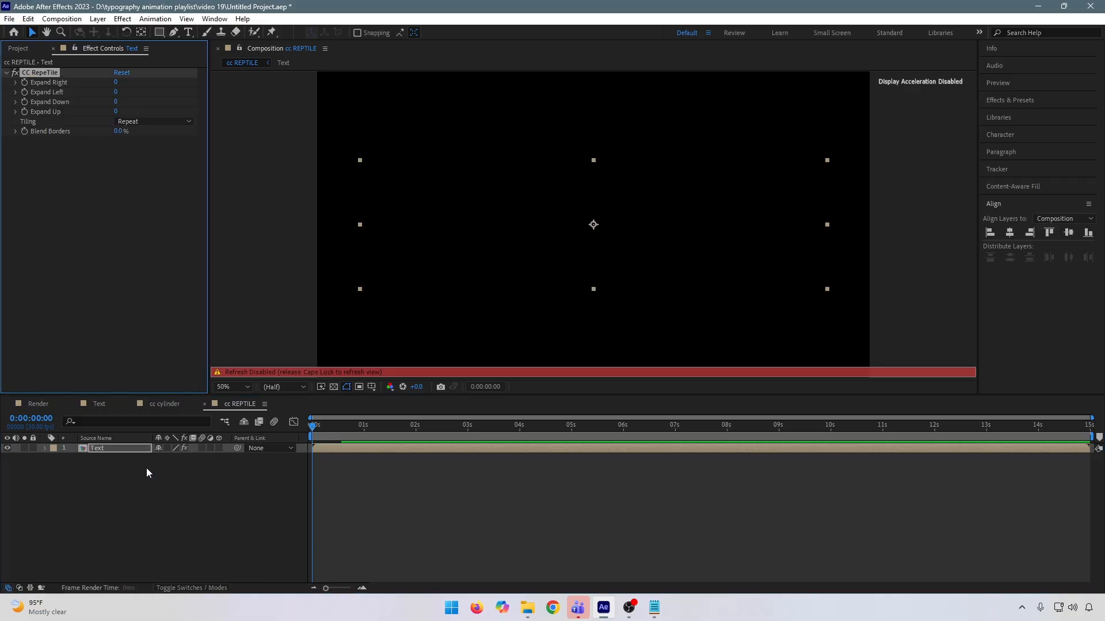
pyautogui.press('capslock')
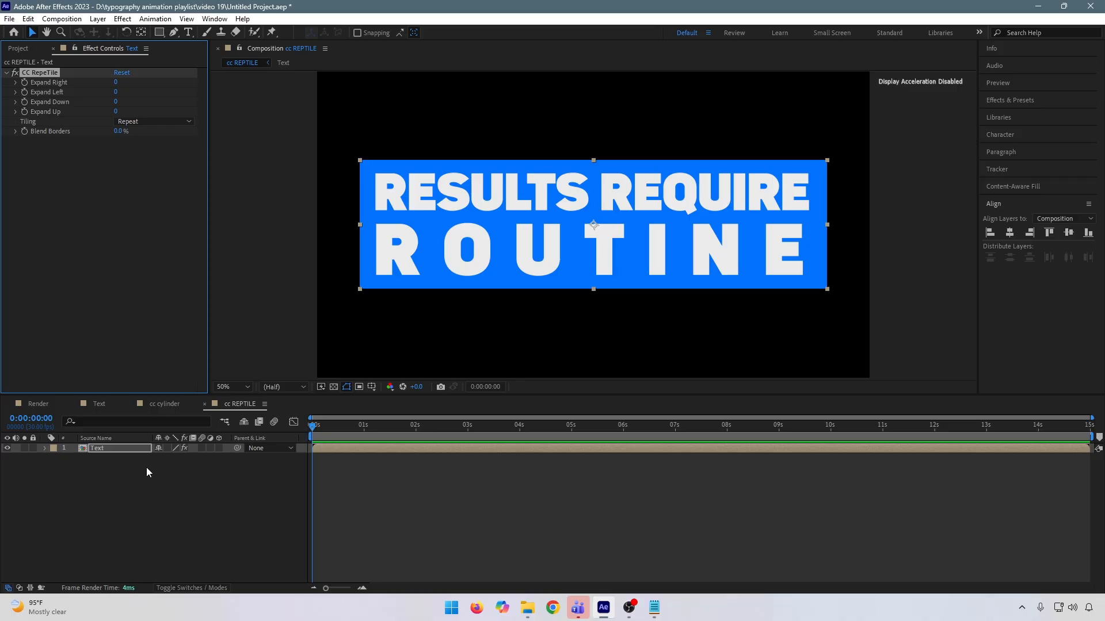
# Step: Set CC RepeTile's Expand Right and Expand Left to 1000 each
pyautogui.click(115, 83)
pyautogui.write('1000')
pyautogui.press('Return')
pyautogui.click(123, 82)
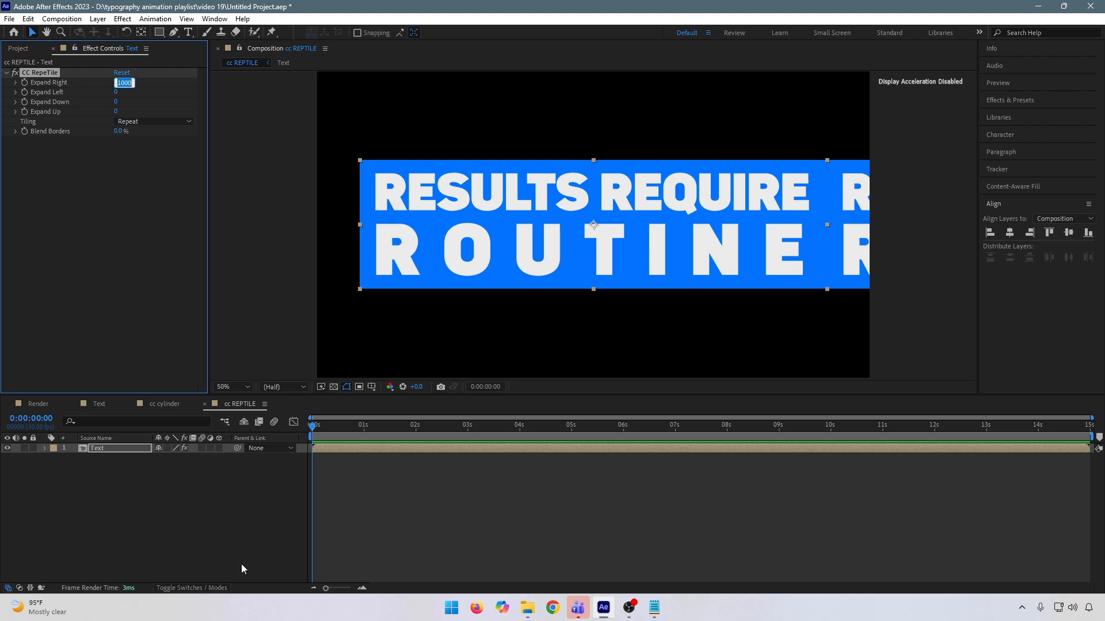
pyautogui.click(117, 93)
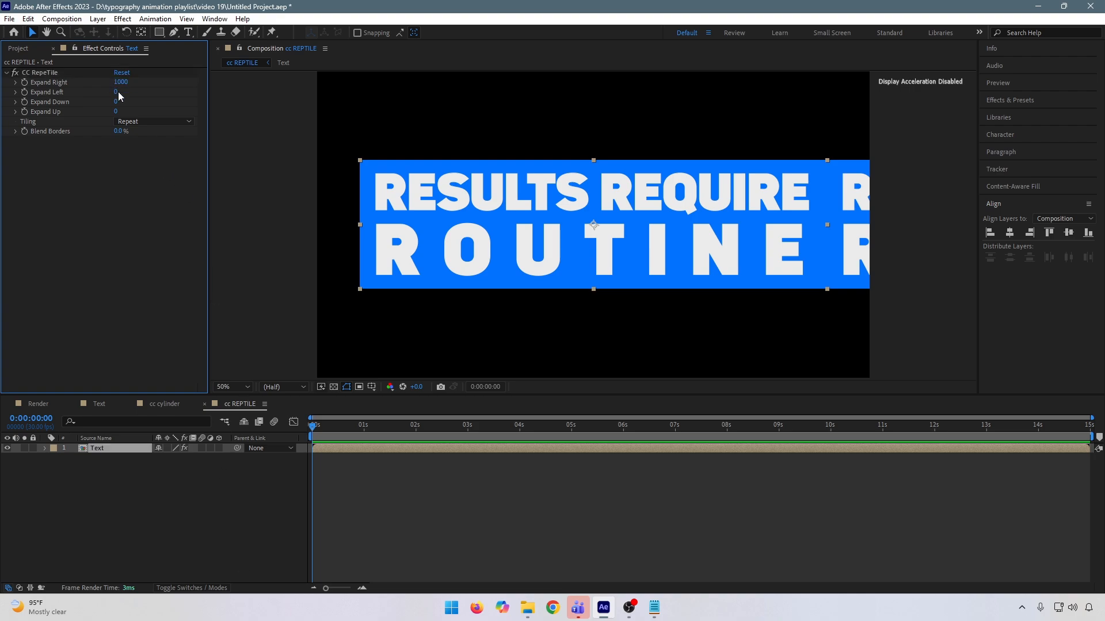
pyautogui.click(118, 92)
pyautogui.write('1000')
pyautogui.press('Return')
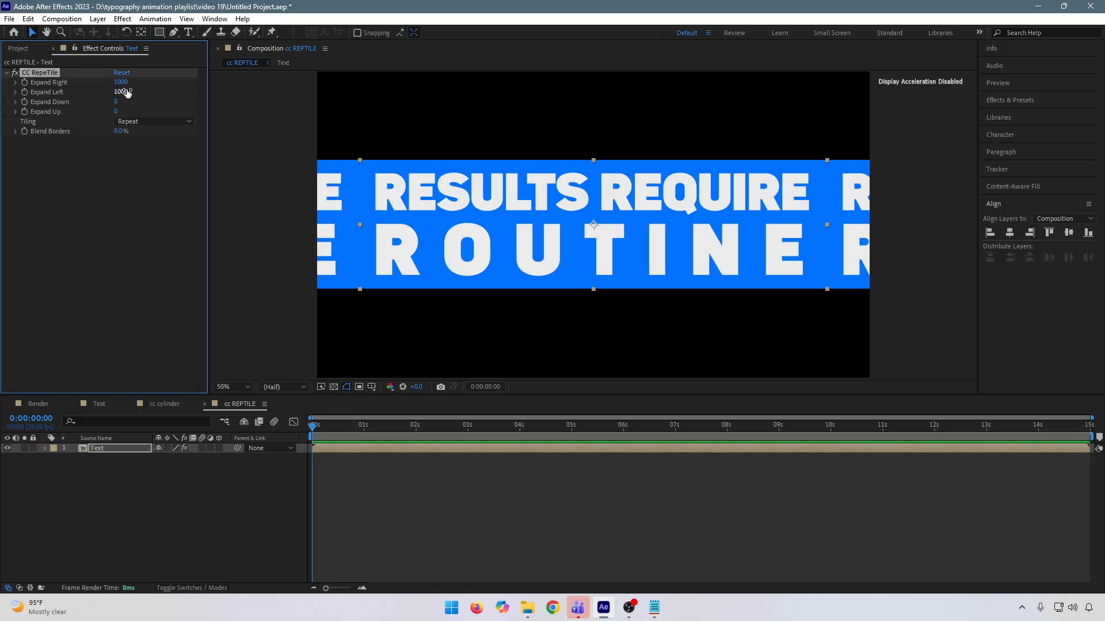
# Step: Keyframe the Text layer's Position from 960, 540 at the first frame to about 276, 540 at 0:00:14:29 and preview the slide
pyautogui.click(111, 450)
pyautogui.press('p')
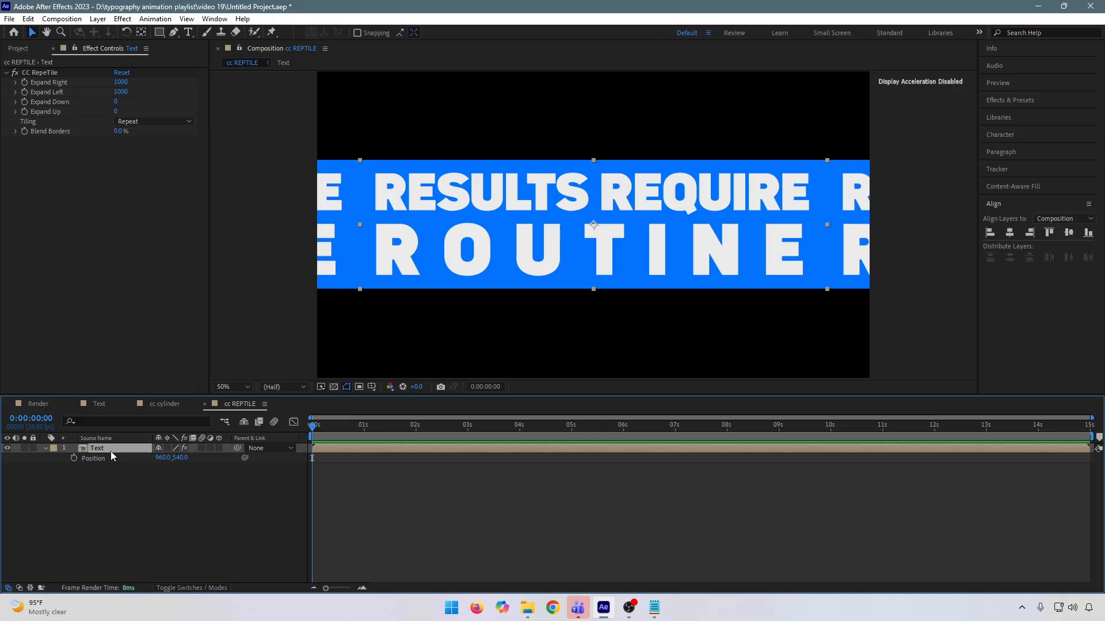
pyautogui.click(72, 458)
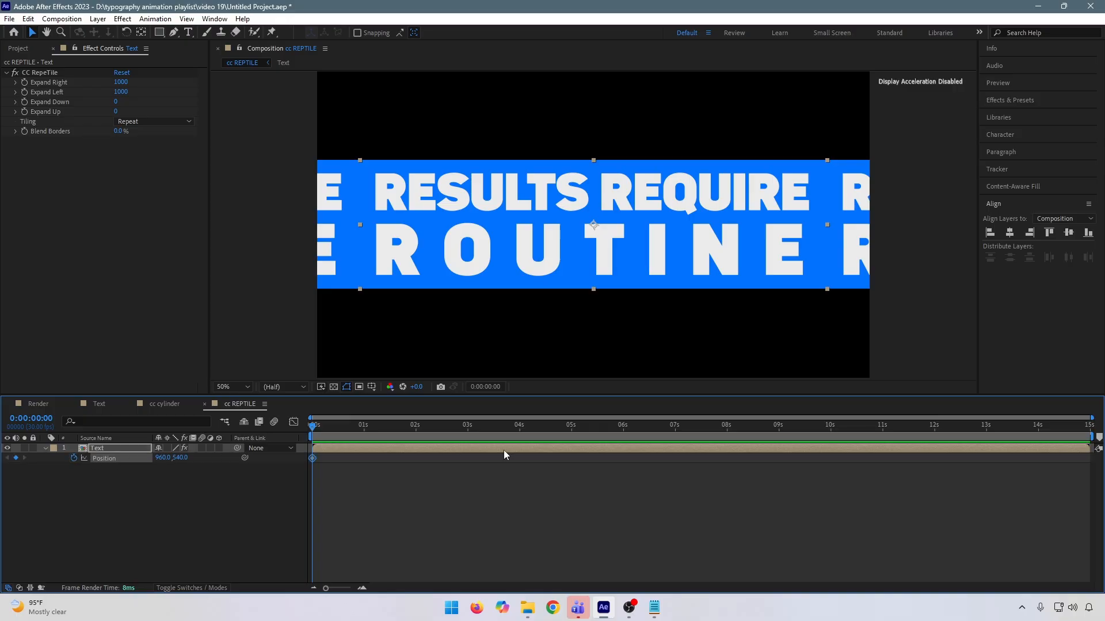
pyautogui.moveTo(1082, 429); pyautogui.dragTo(1092, 430)
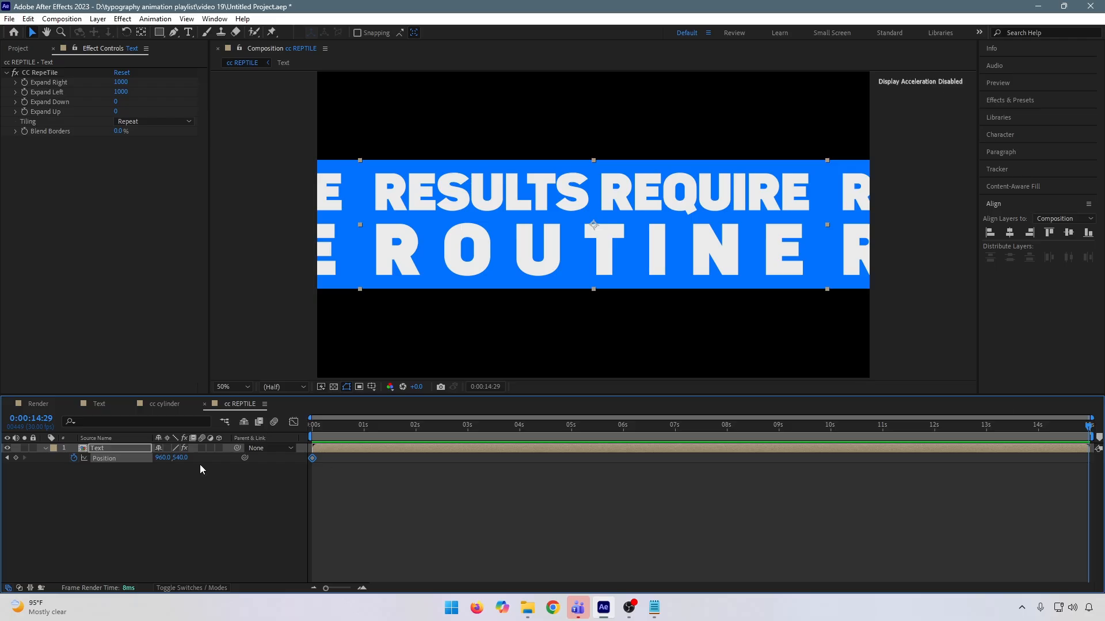
pyautogui.moveTo(163, 459); pyautogui.dragTo(1, 464)
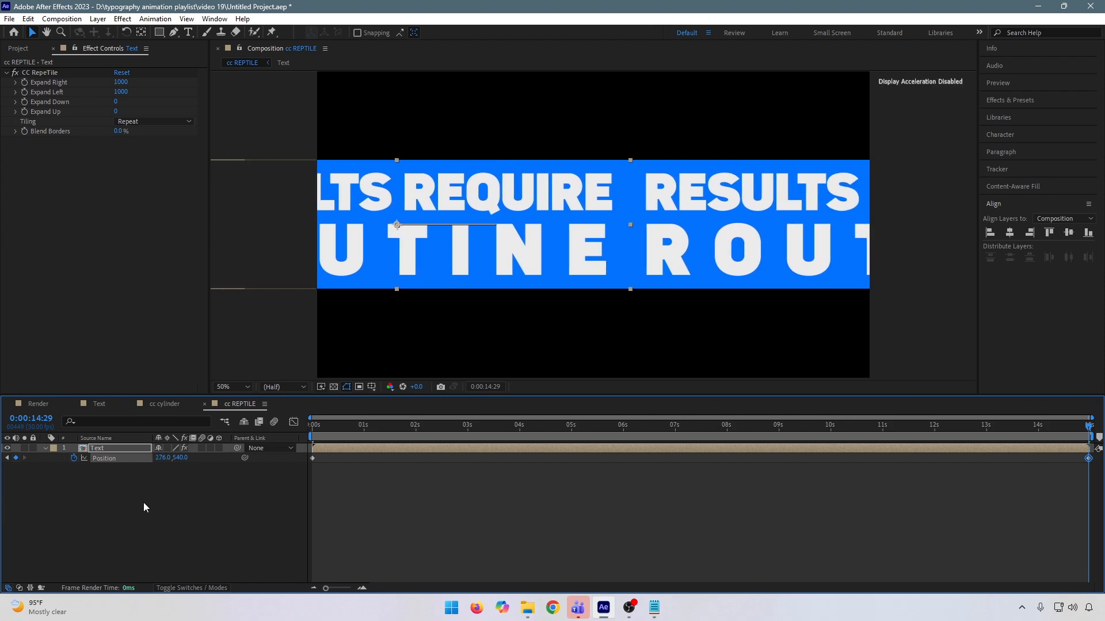
pyautogui.moveTo(163, 459)
pyautogui.mouseDown()
pyautogui.moveTo(1, 497)
pyautogui.moveTo(179, 470)
pyautogui.mouseUp()
pyautogui.moveTo(393, 428); pyautogui.dragTo(261, 452)
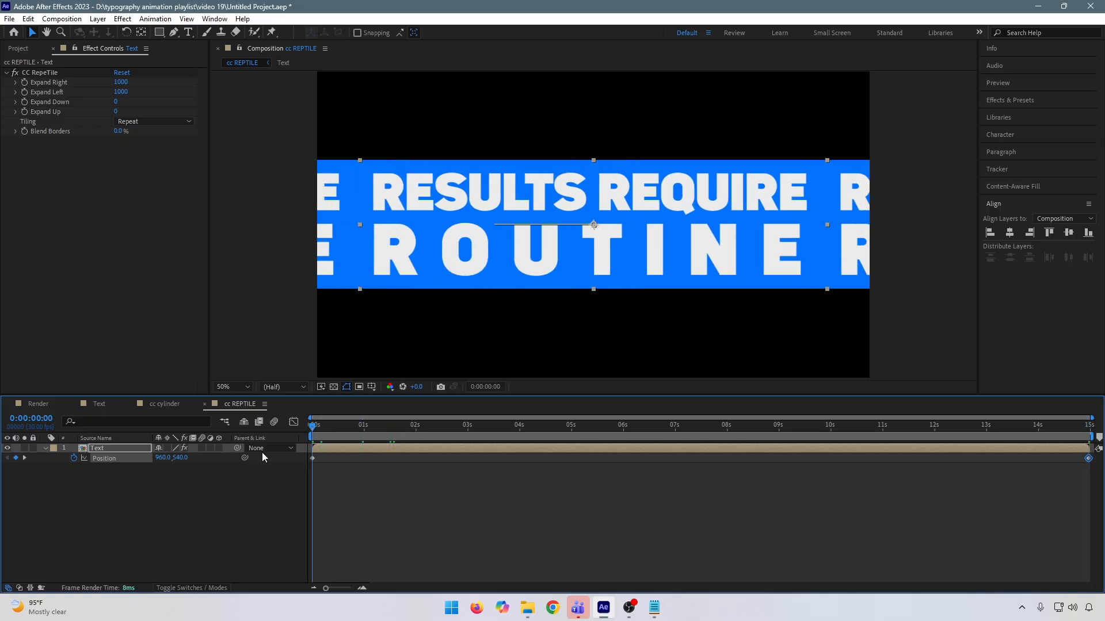
# Step: Replace the Text layer in the cc cylinder composition with the cc REPTILE composition
pyautogui.click(164, 406)
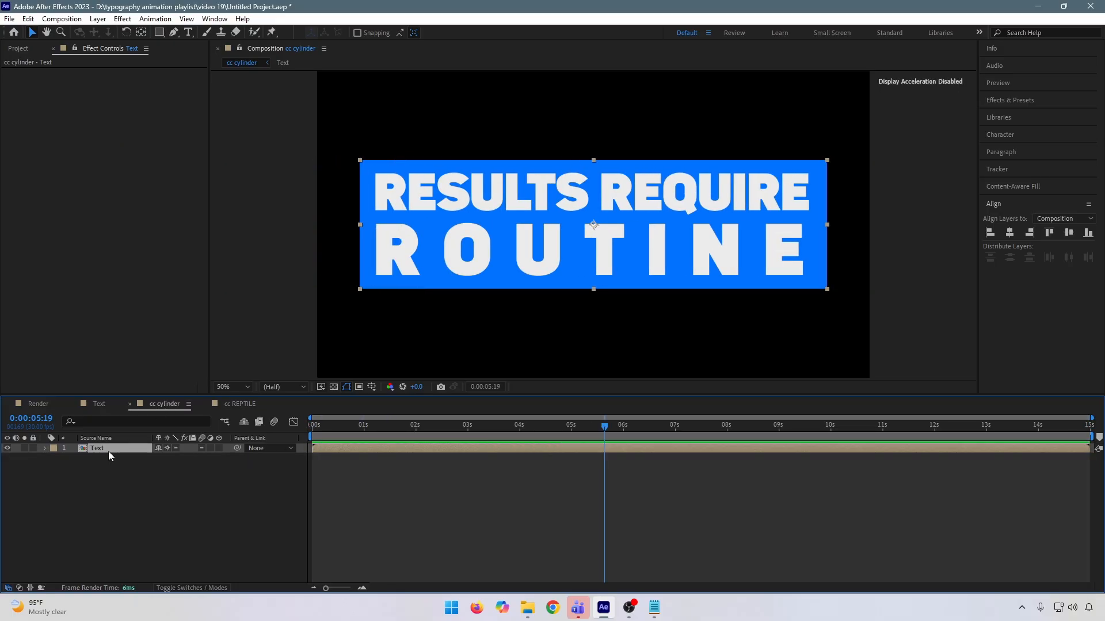
pyautogui.press('Delete')
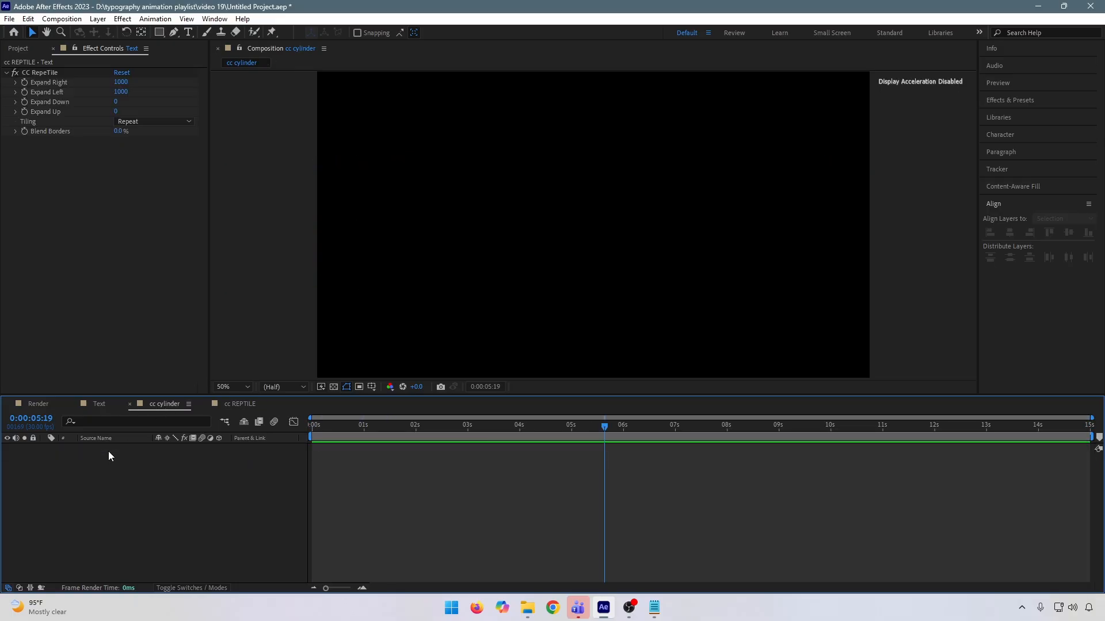
pyautogui.click(18, 48)
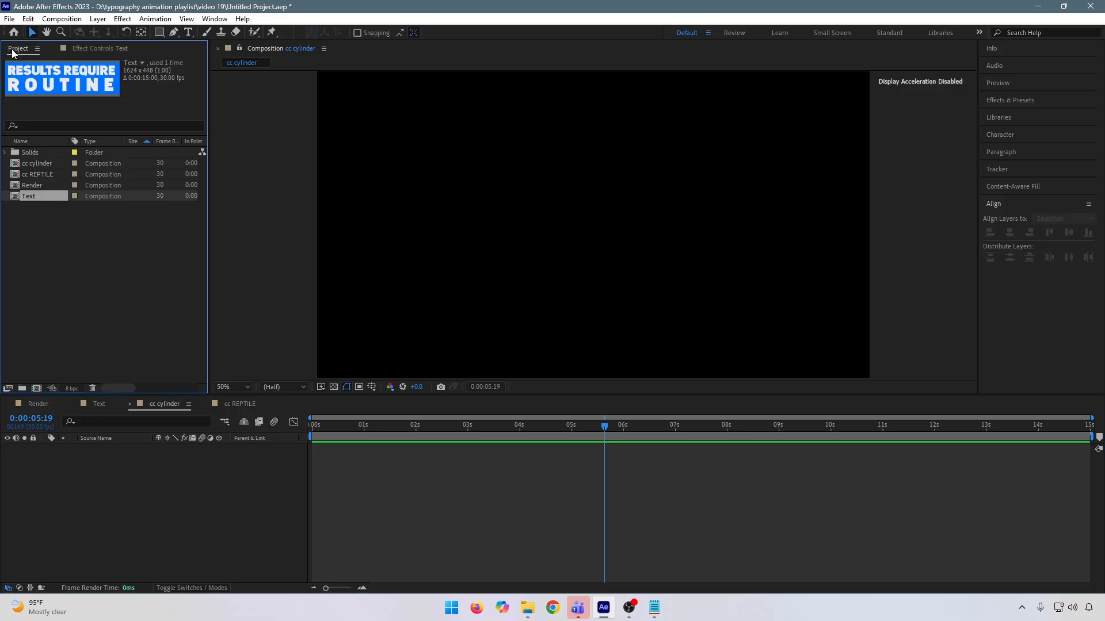
pyautogui.click(26, 173)
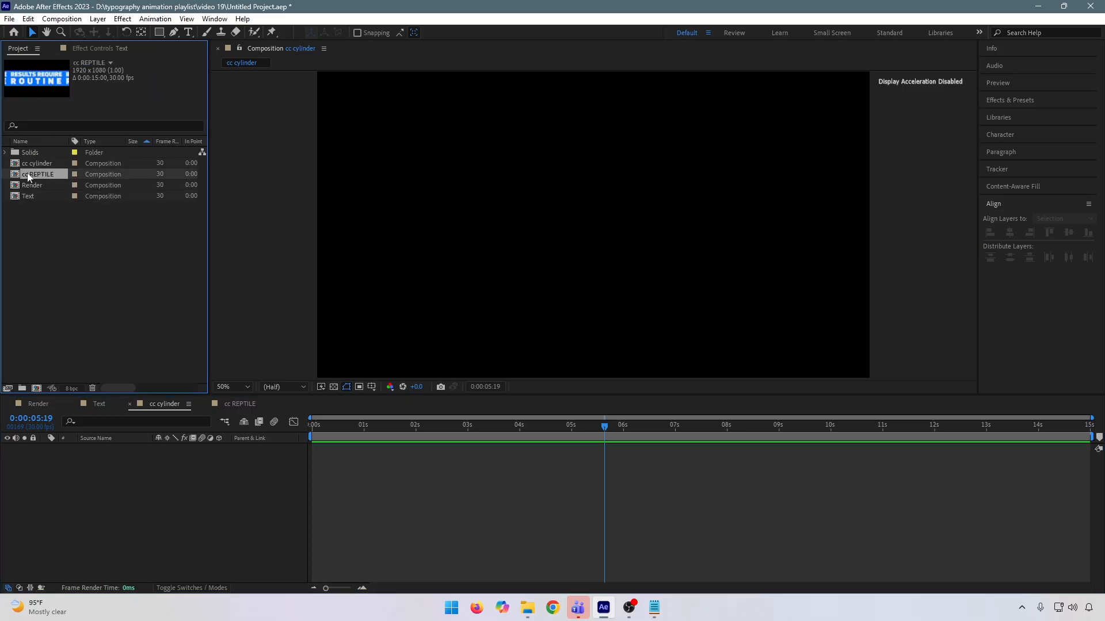
pyautogui.moveTo(27, 172); pyautogui.dragTo(117, 488)
pyautogui.moveTo(141, 406); pyautogui.dragTo(255, 400)
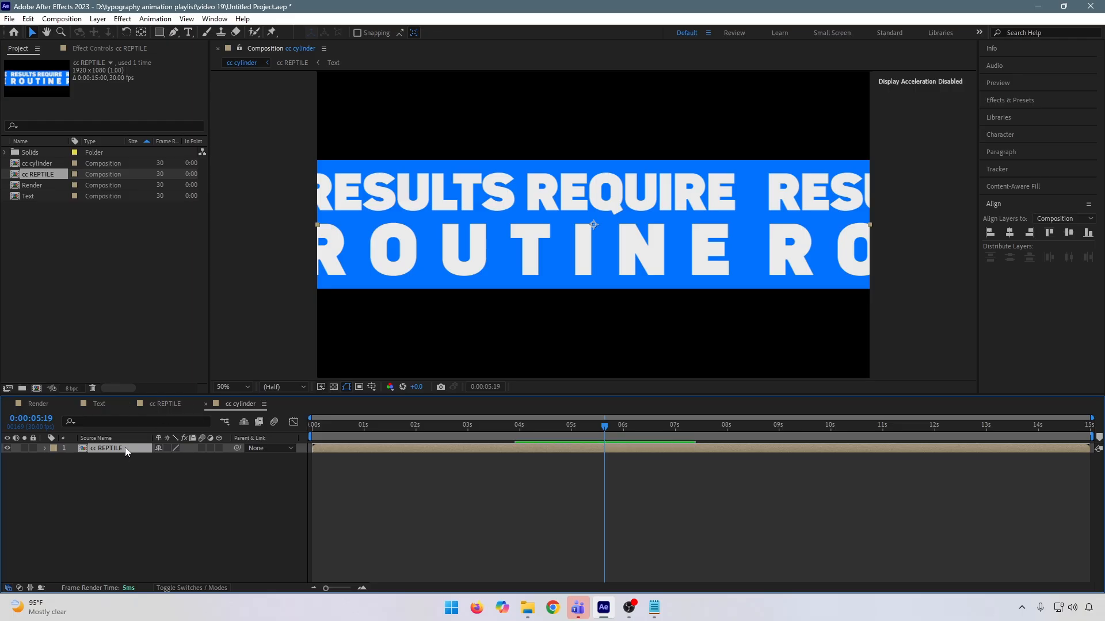
# Step: Apply the CC Cylinder effect to the cc REPTILE layer in the cc cylinder composition
pyautogui.hotkey('ctrl', 'space')
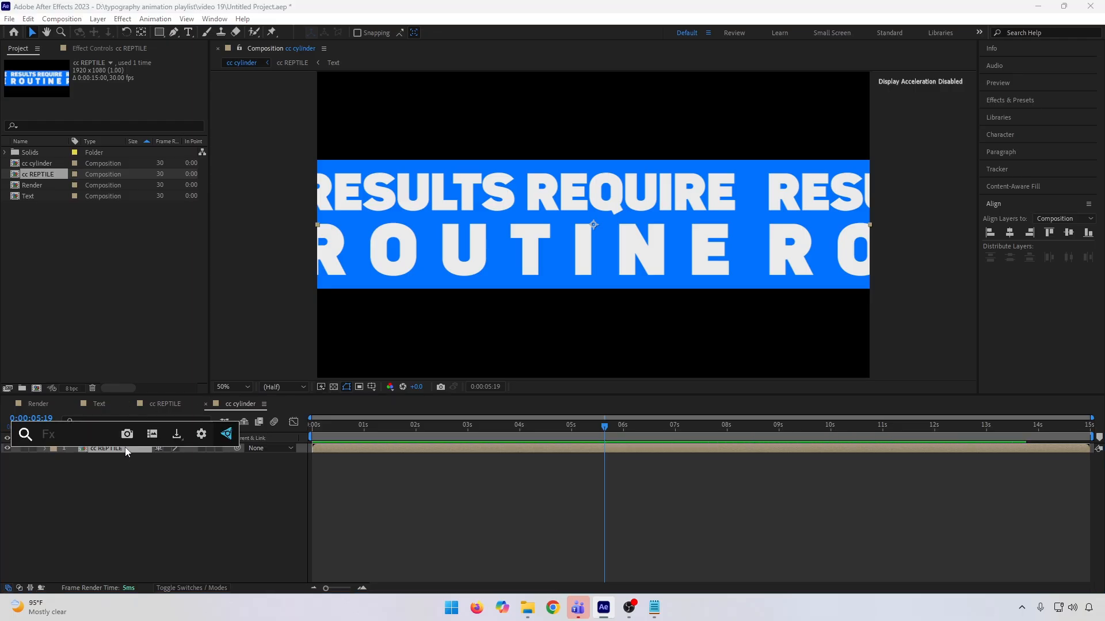
pyautogui.write('cc cy')
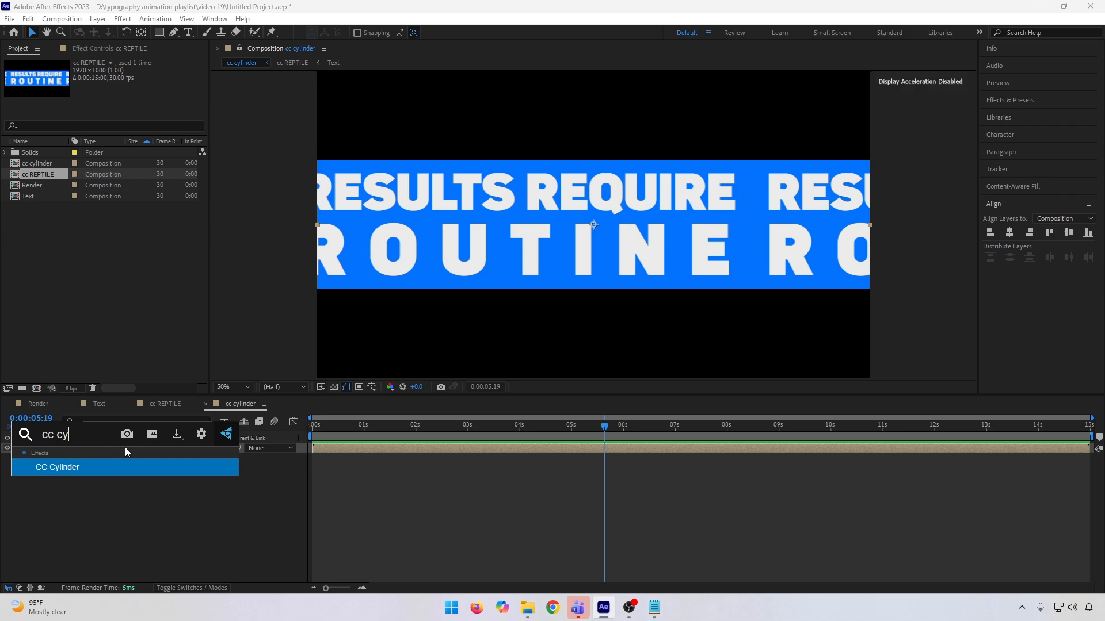
pyautogui.press('Return')
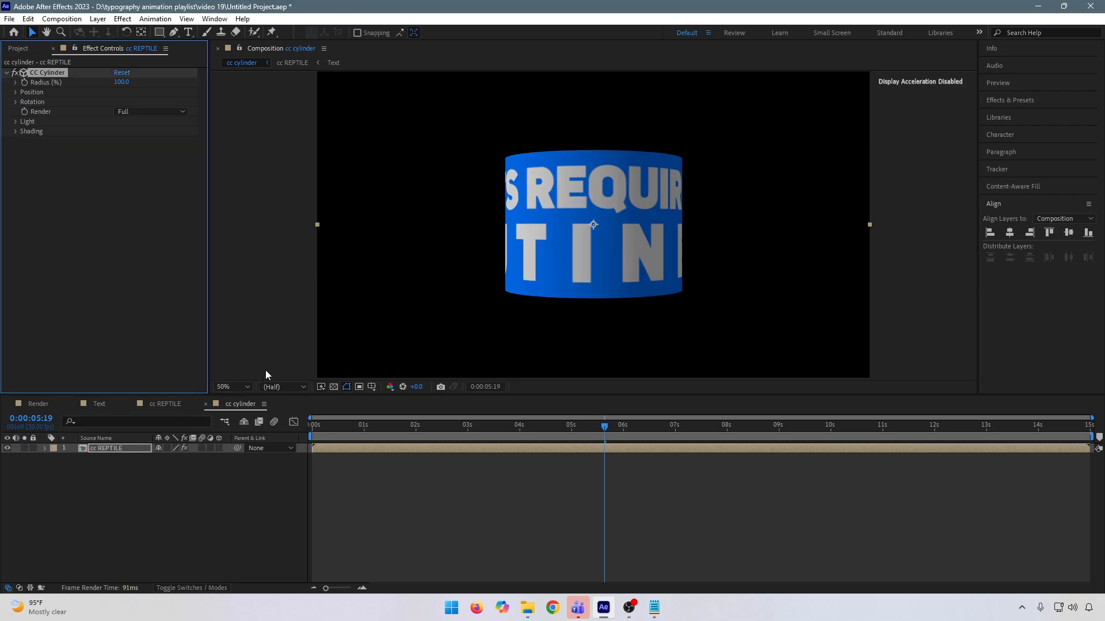
pyautogui.click(167, 449)
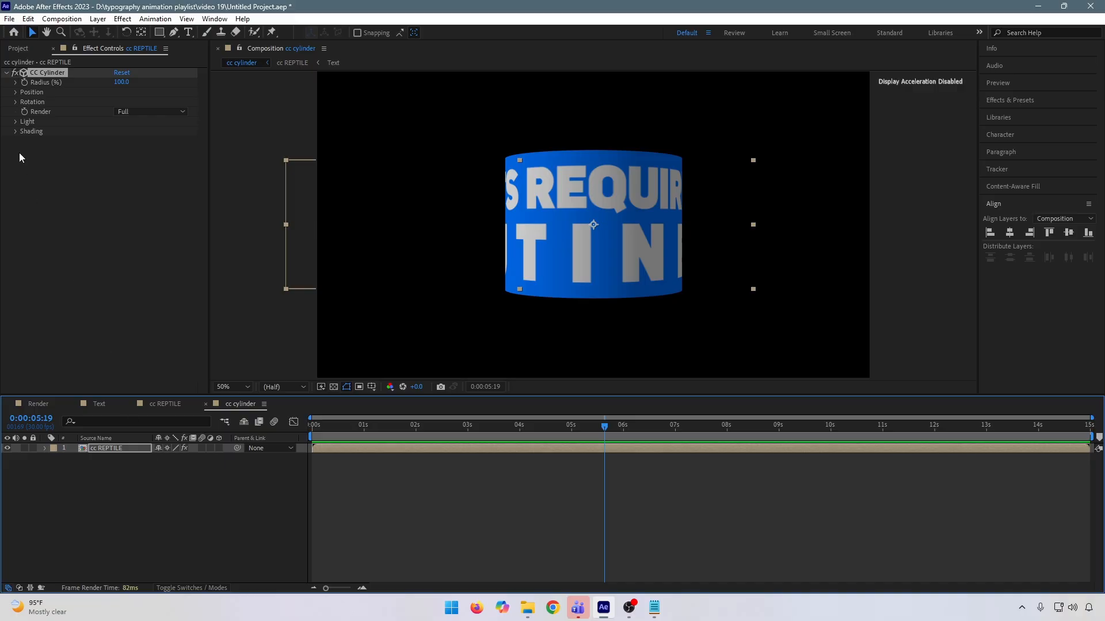
# Step: Set CC Cylinder's Rotation Z to 90° and its Radius to 105%
pyautogui.moveTo(120, 83); pyautogui.dragTo(115, 84)
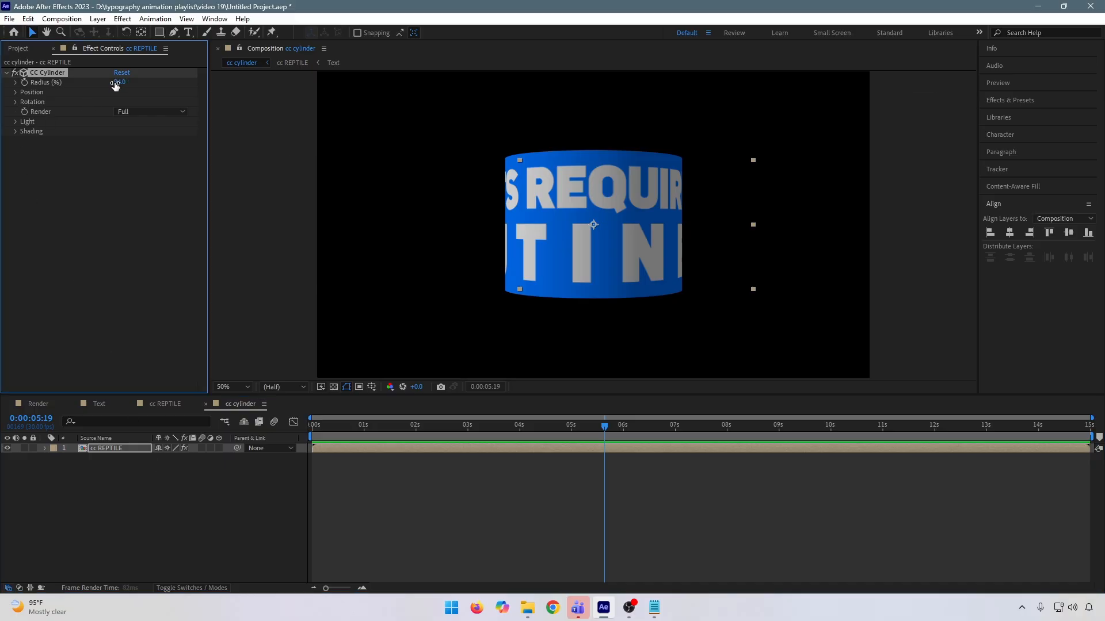
pyautogui.click(15, 103)
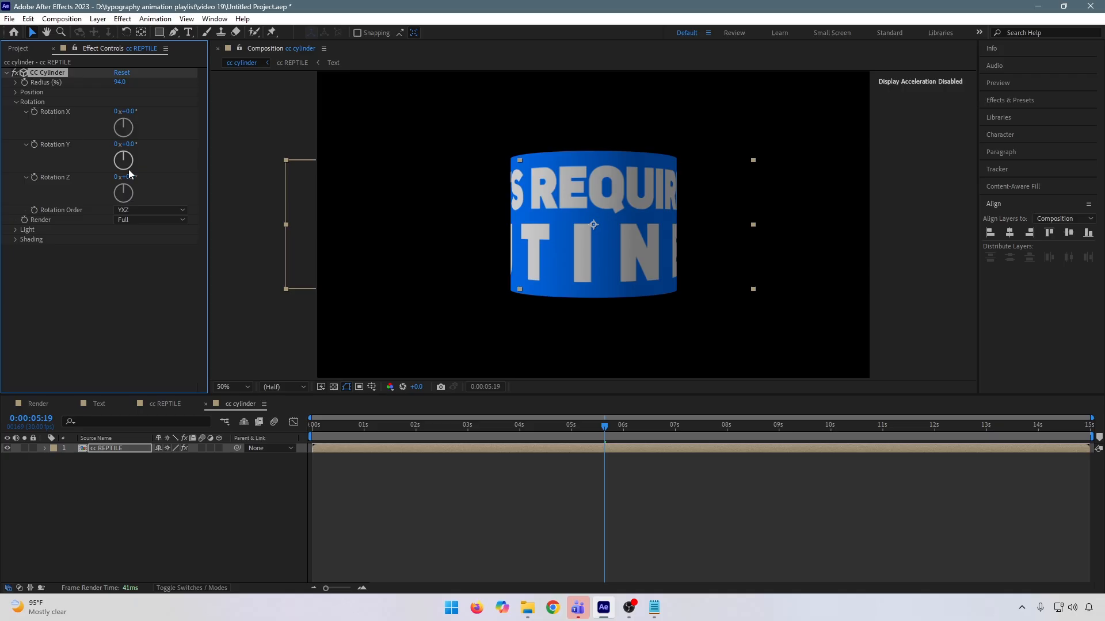
pyautogui.moveTo(132, 177); pyautogui.dragTo(179, 167)
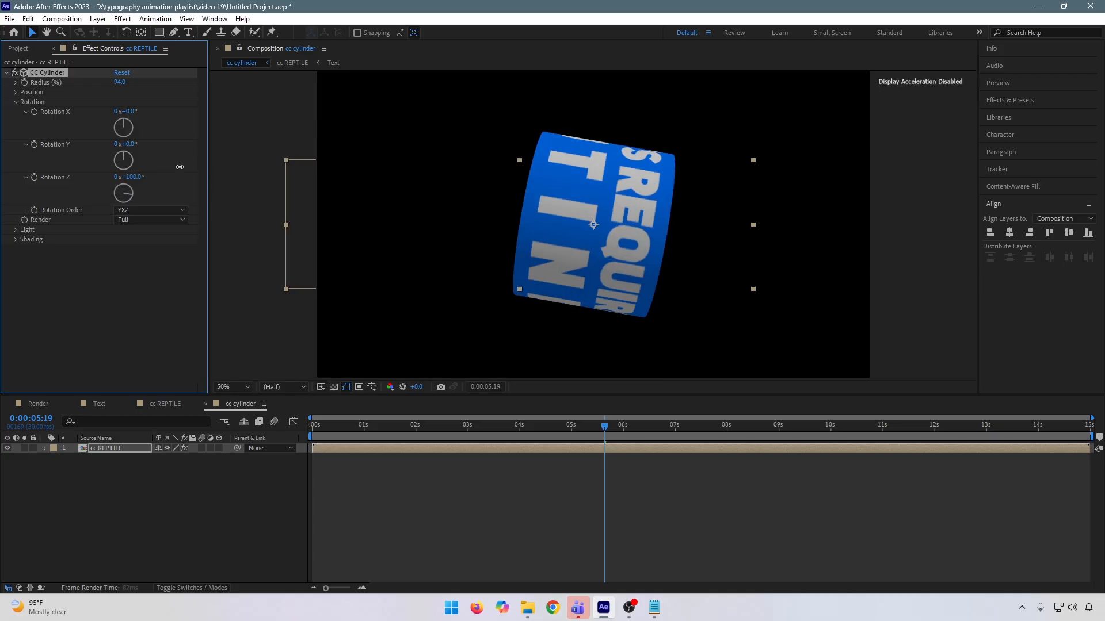
pyautogui.click(135, 179)
pyautogui.write('90')
pyautogui.press('Return')
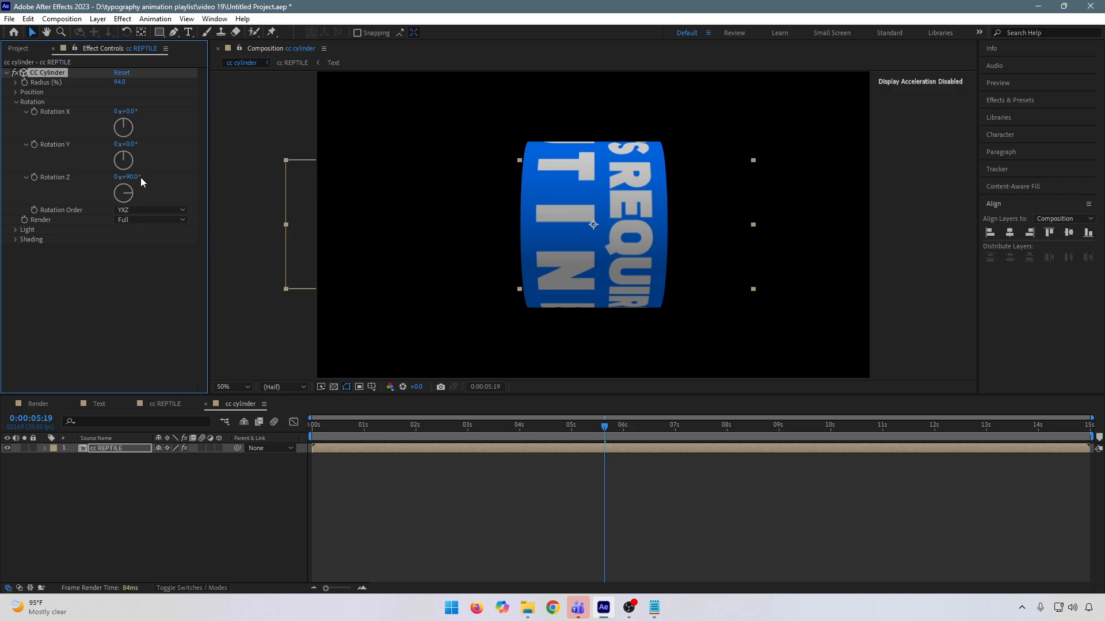
pyautogui.moveTo(118, 82); pyautogui.dragTo(125, 81)
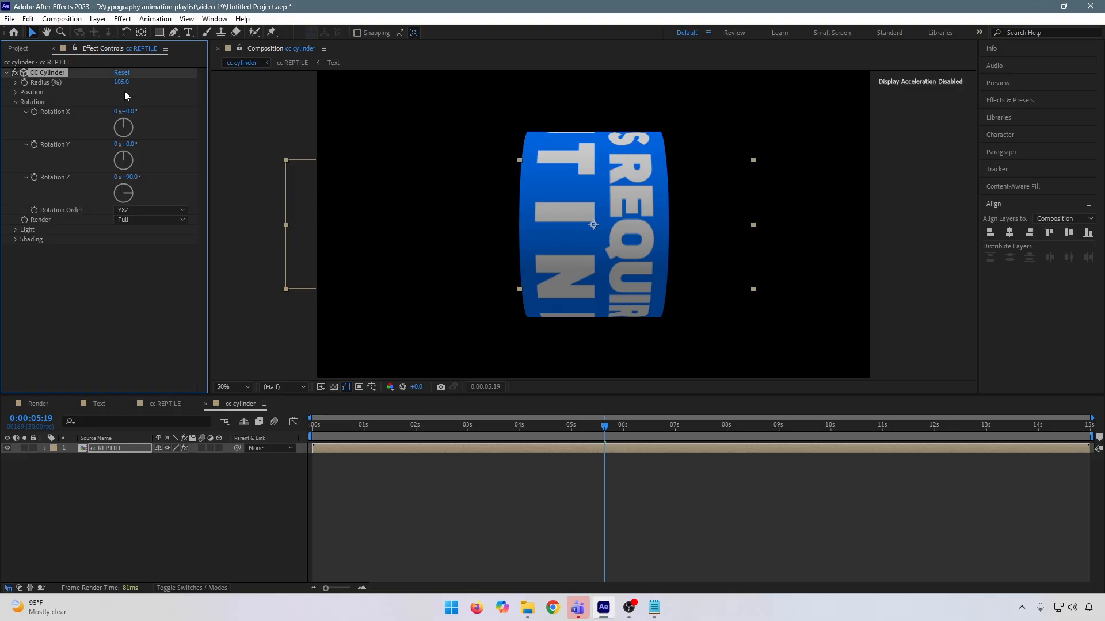
# Step: Brighten the cylinder by adjusting its light, with Light Direction 5°, Ambient 60 and Metal 86
pyautogui.click(16, 230)
pyautogui.moveTo(118, 258)
pyautogui.mouseDown()
pyautogui.moveTo(176, 260)
pyautogui.moveTo(159, 265)
pyautogui.mouseUp()
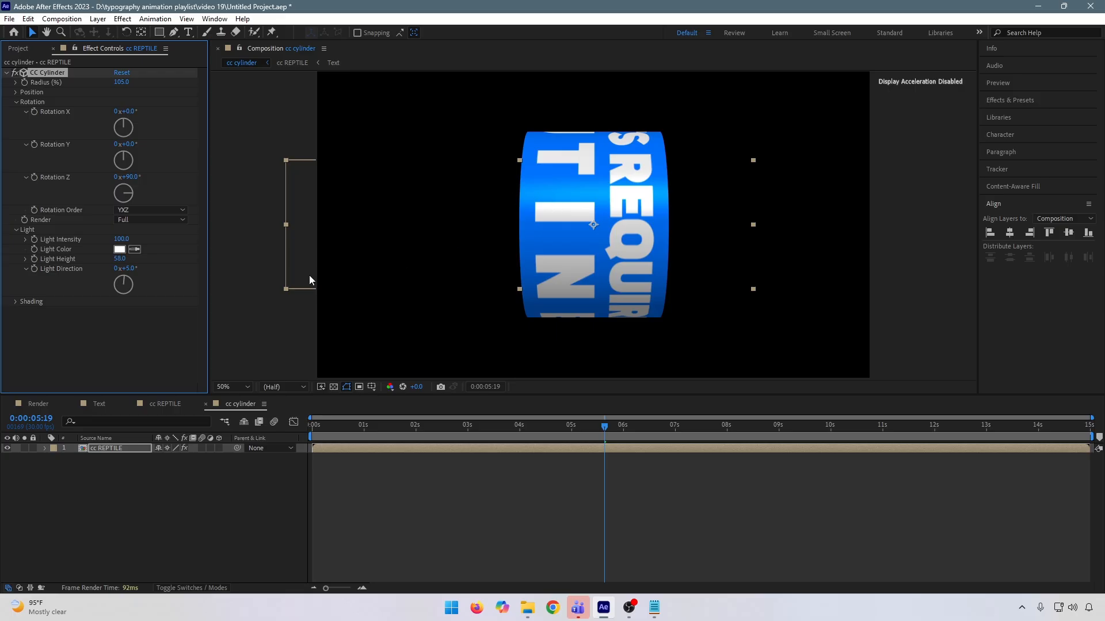
pyautogui.click(16, 302)
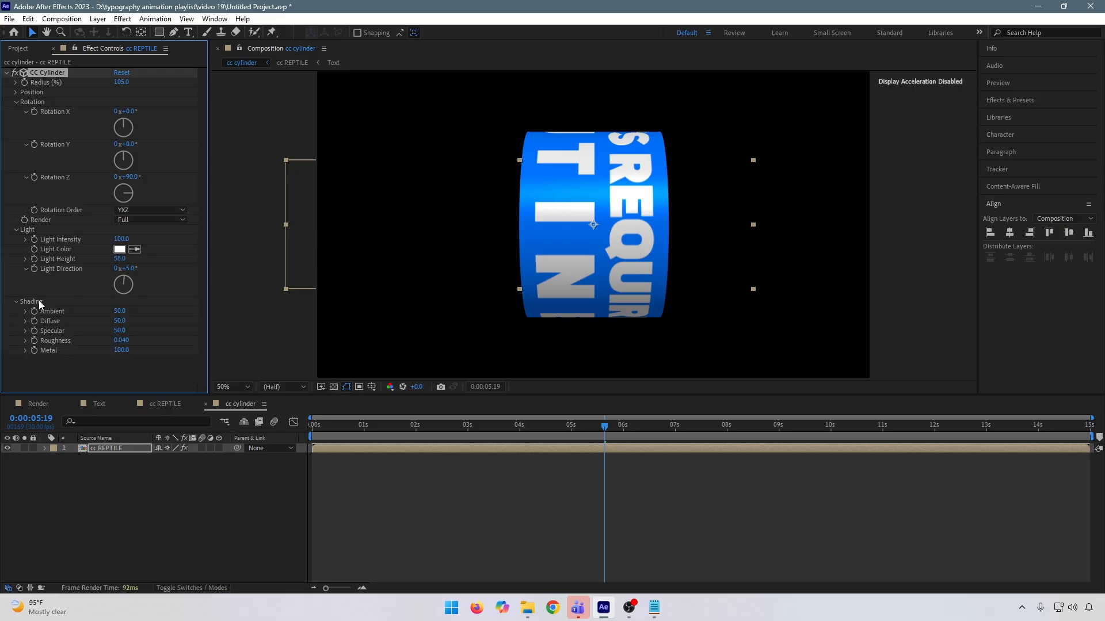
pyautogui.moveTo(120, 311)
pyautogui.mouseDown()
pyautogui.moveTo(132, 311)
pyautogui.moveTo(123, 310)
pyautogui.mouseUp()
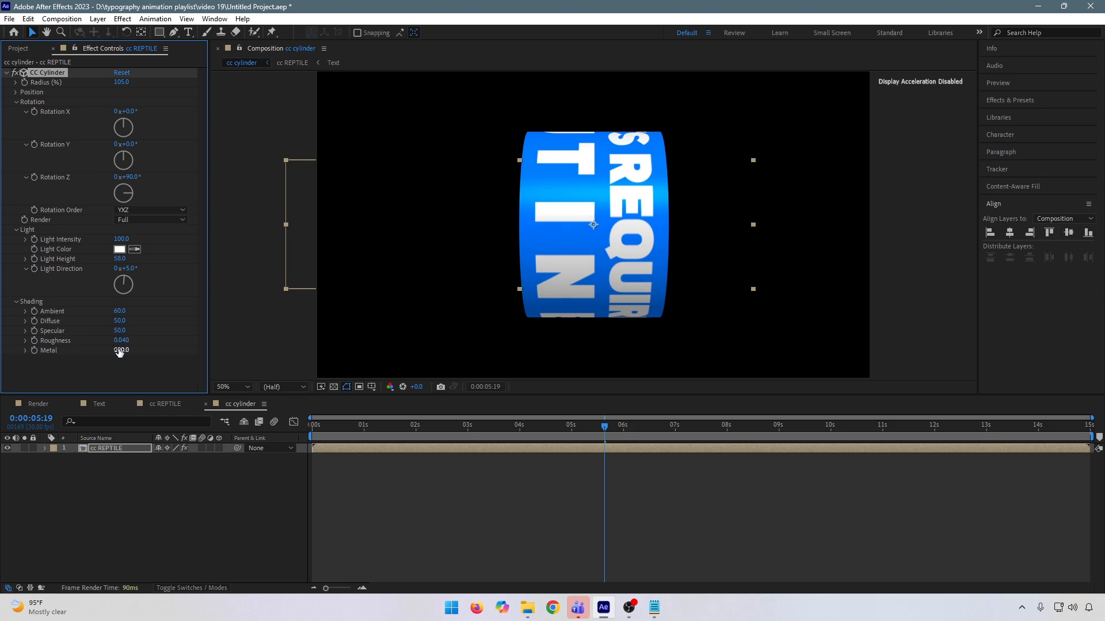
pyautogui.moveTo(120, 350)
pyautogui.mouseDown()
pyautogui.moveTo(97, 353)
pyautogui.moveTo(113, 351)
pyautogui.mouseUp()
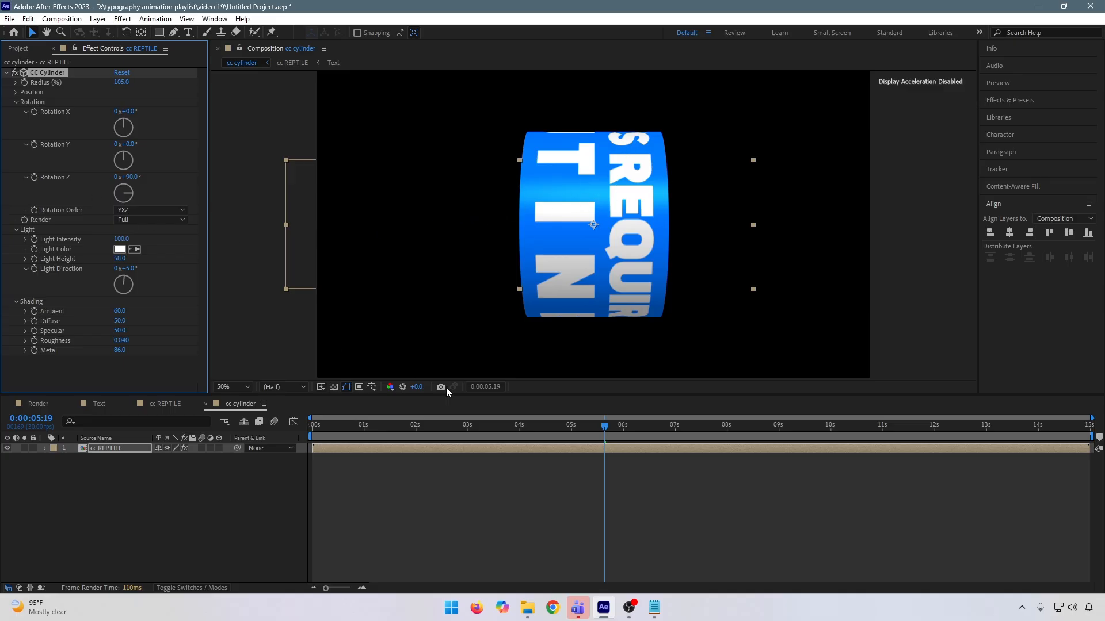
# Step: Keyframe CC Cylinder's Rotation Y from 0° at the first frame to one full revolution at 0:00:14:29, and preview the spin
pyautogui.moveTo(451, 426); pyautogui.dragTo(265, 436)
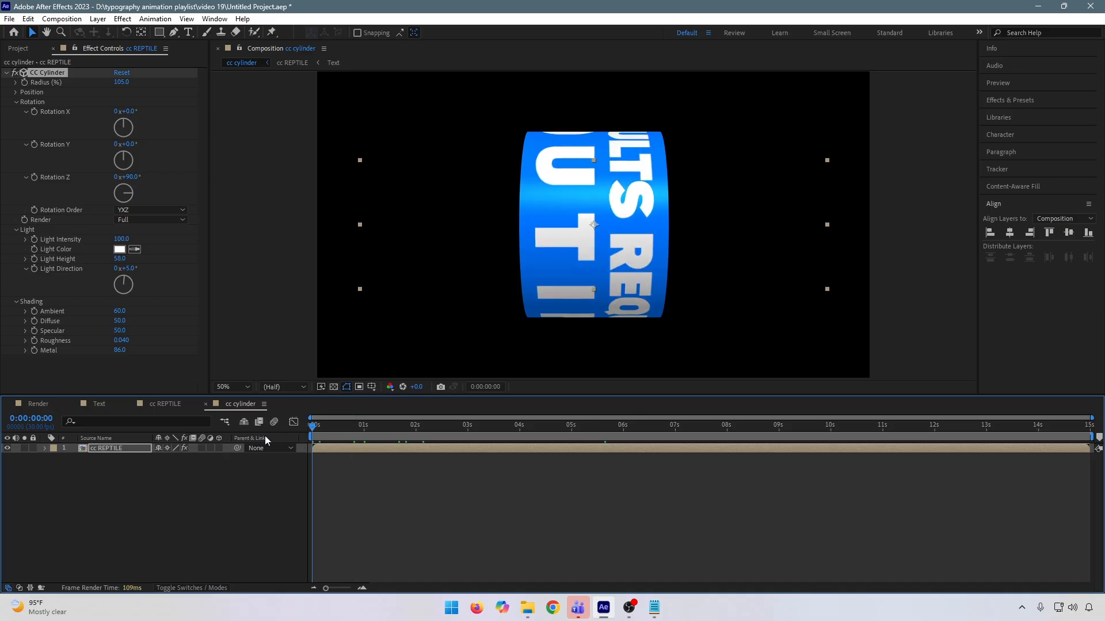
pyautogui.click(34, 144)
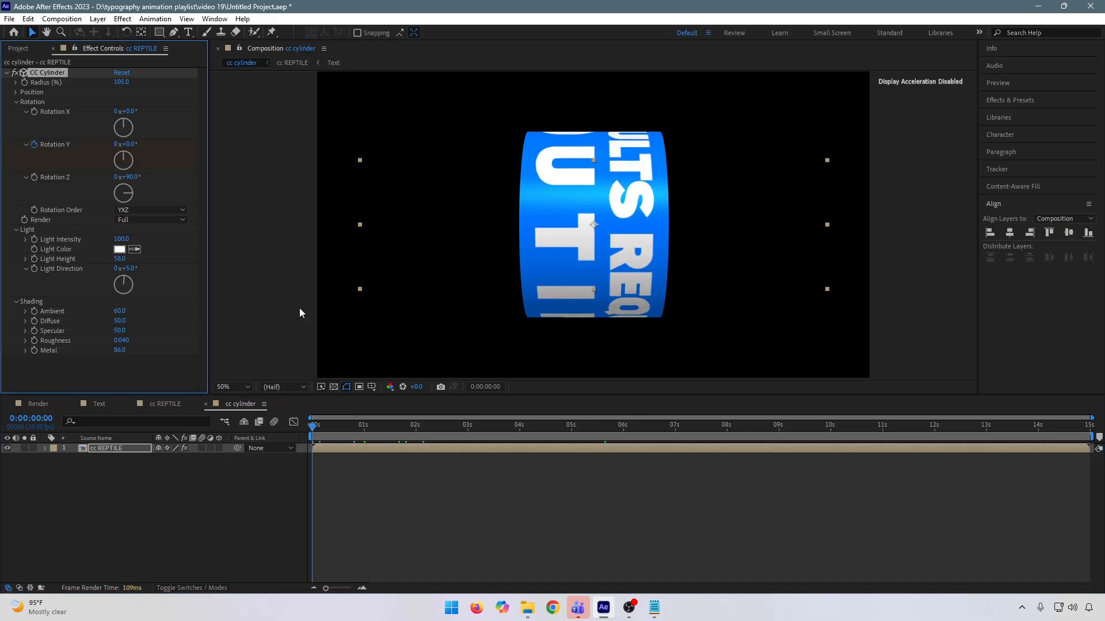
pyautogui.click(1085, 424)
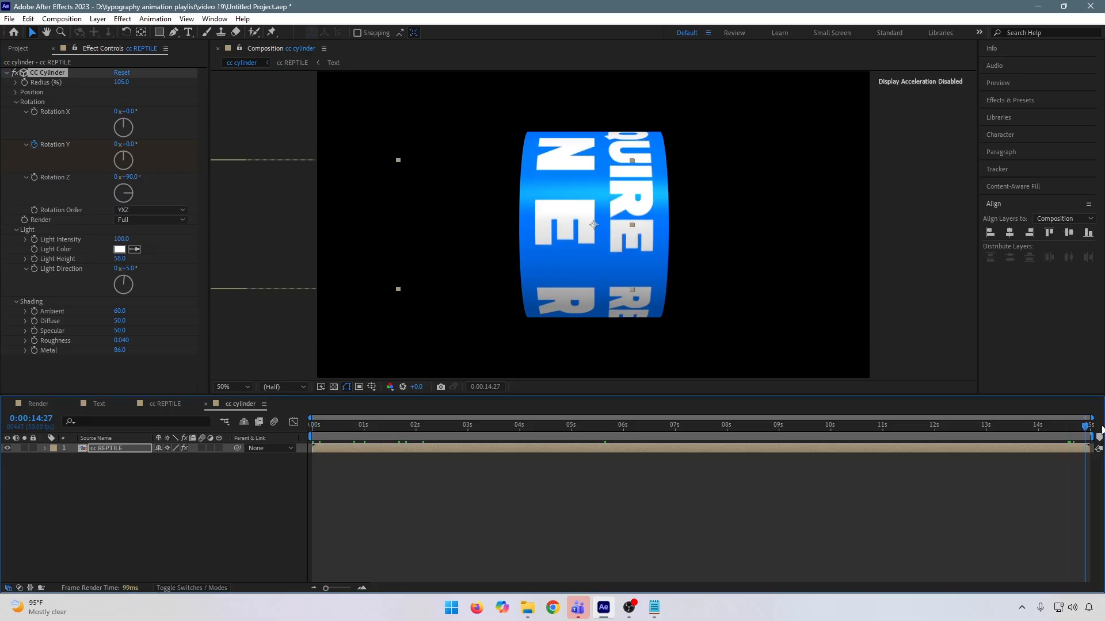
pyautogui.click(118, 144)
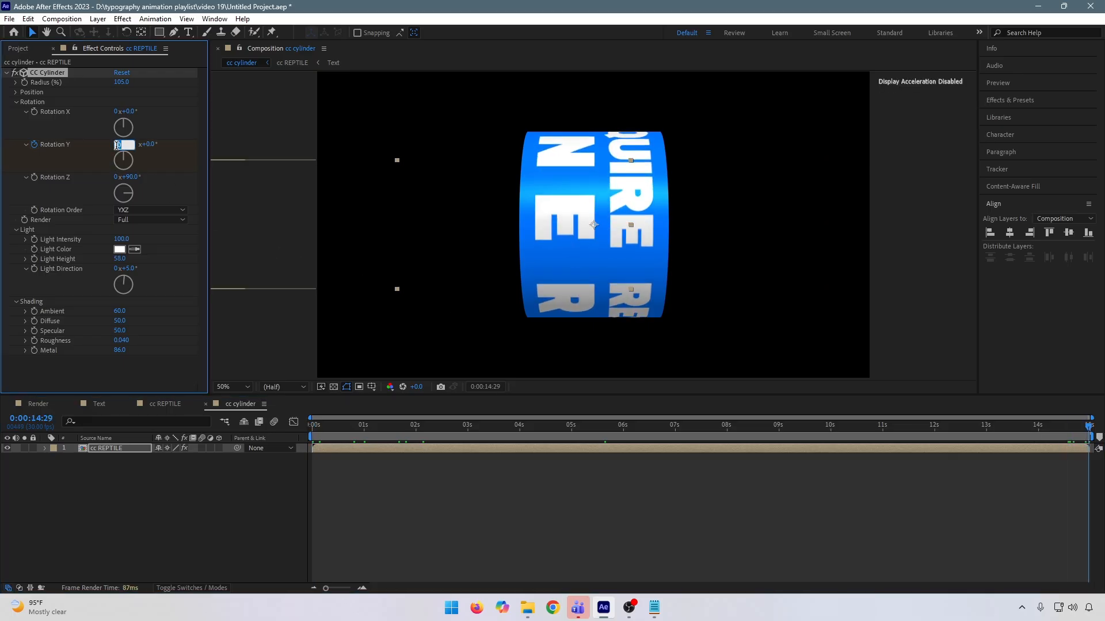
pyautogui.write('1')
pyautogui.press('Return')
pyautogui.click(316, 430)
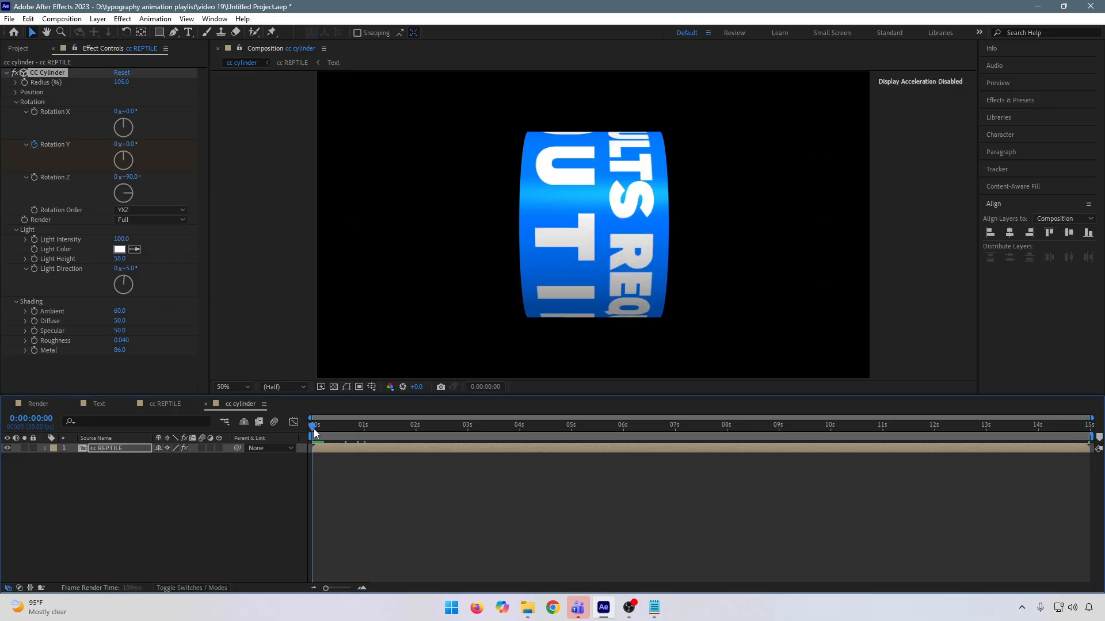
pyautogui.moveTo(324, 427); pyautogui.dragTo(525, 414)
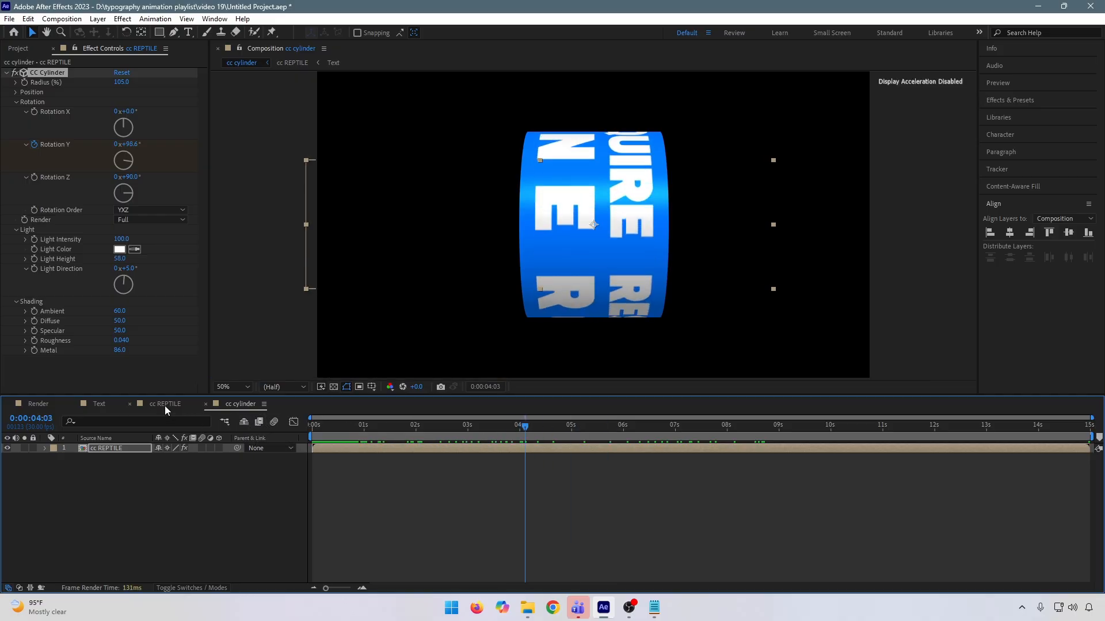
# Step: In the cc REPTILE composition, set the Text layer's last Position keyframe to about 1783, 540 and preview the result on the cylinder
pyautogui.hotkey('shift', 'Escape')
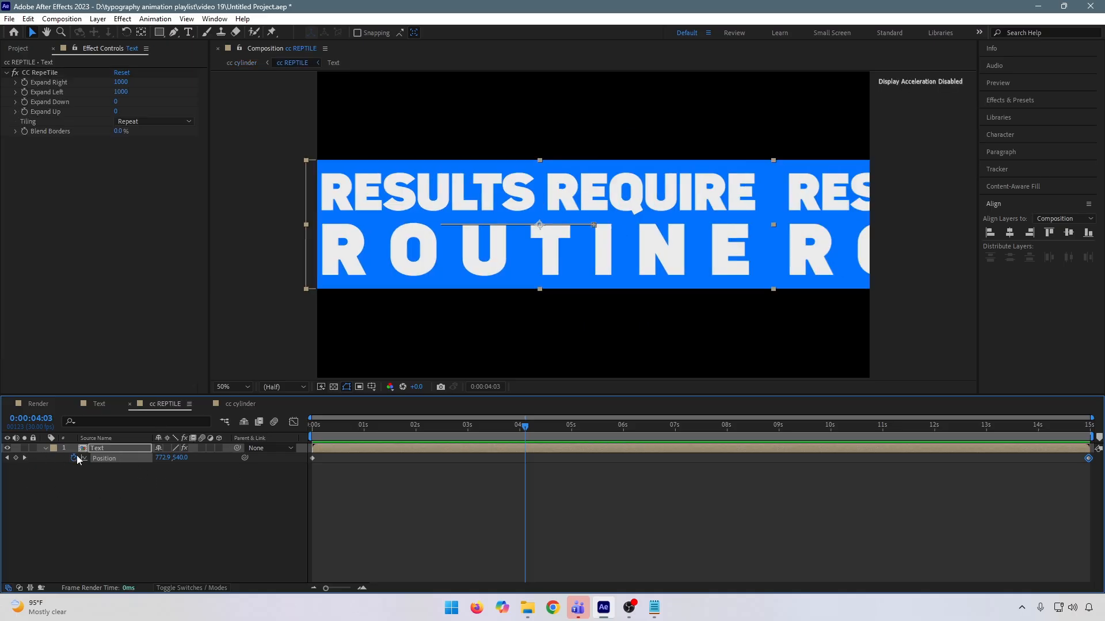
pyautogui.click(24, 458)
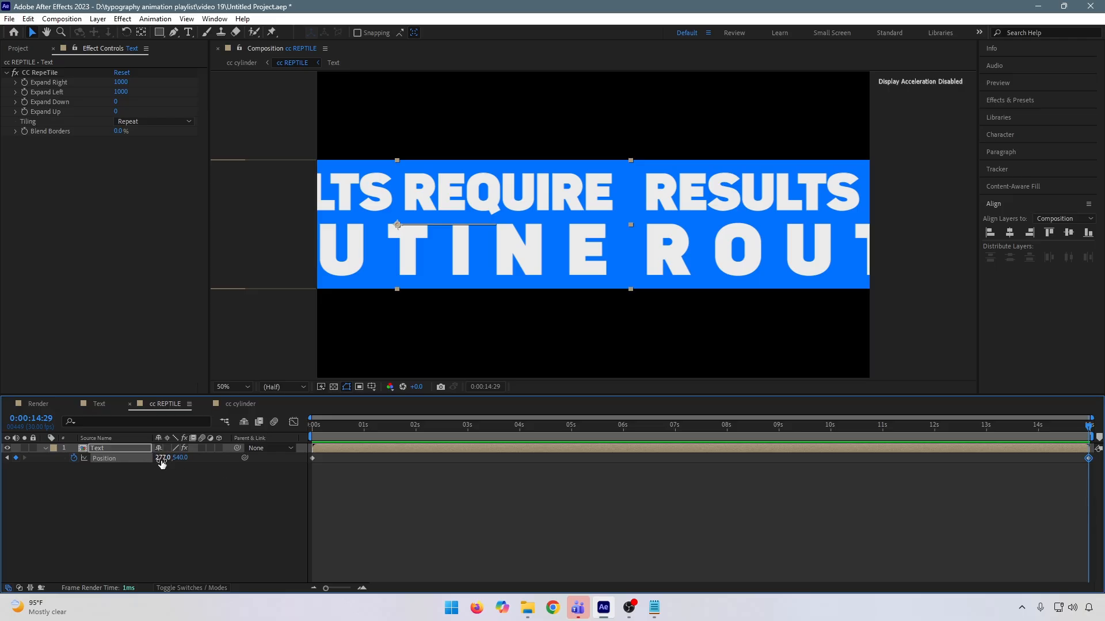
pyautogui.moveTo(163, 465); pyautogui.dragTo(983, 418)
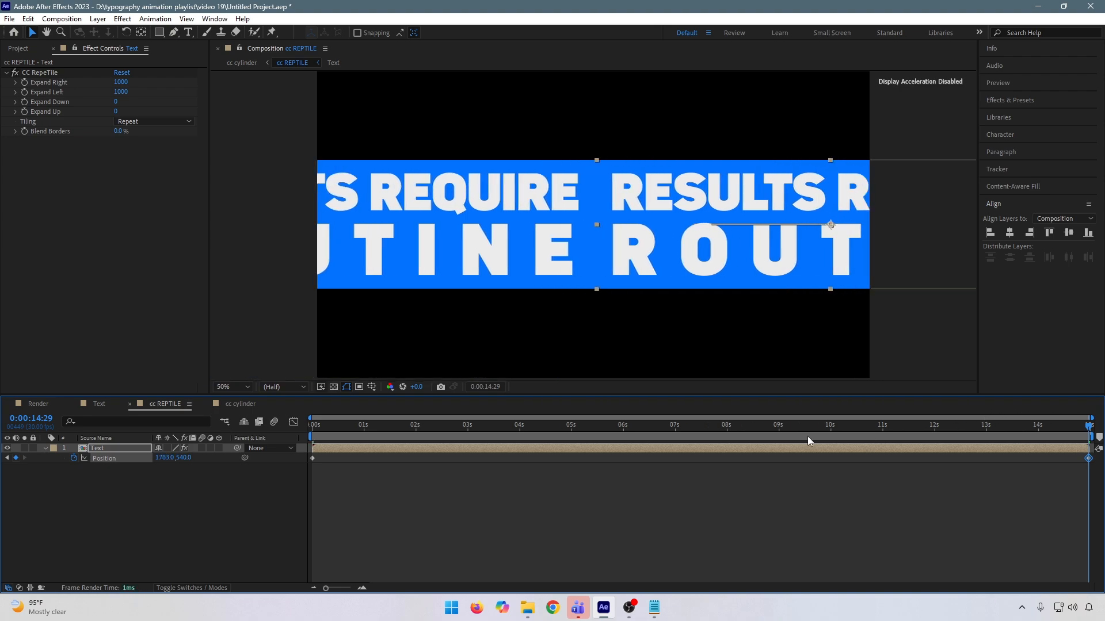
pyautogui.click(239, 405)
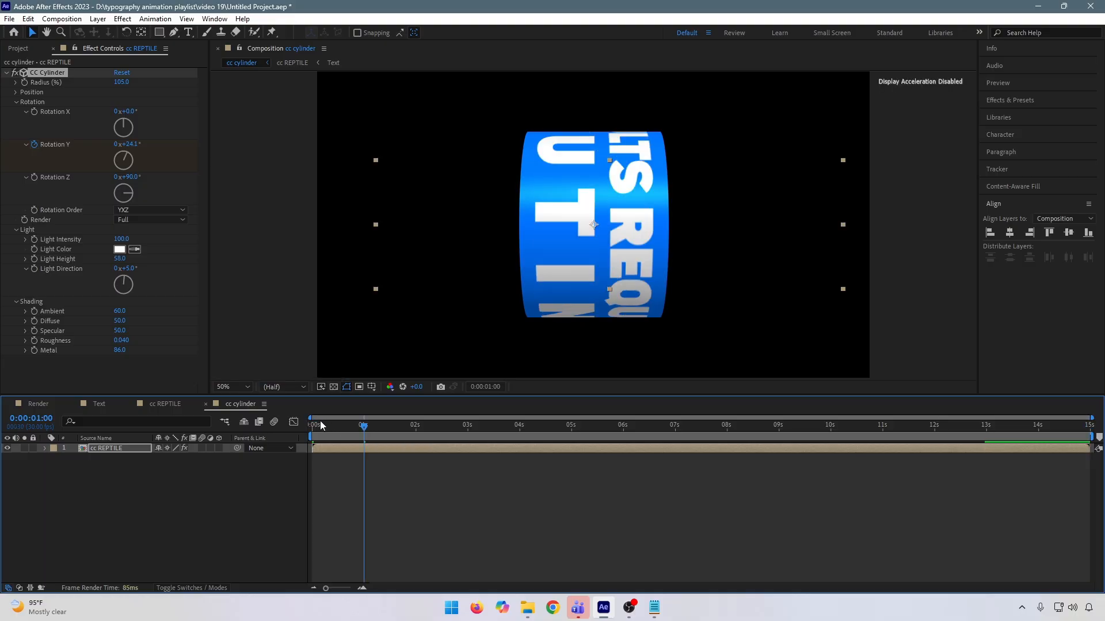
pyautogui.moveTo(316, 426)
pyautogui.mouseDown()
pyautogui.moveTo(368, 427)
pyautogui.moveTo(320, 437)
pyautogui.moveTo(354, 426)
pyautogui.moveTo(607, 445)
pyautogui.moveTo(296, 446)
pyautogui.moveTo(492, 452)
pyautogui.mouseUp()
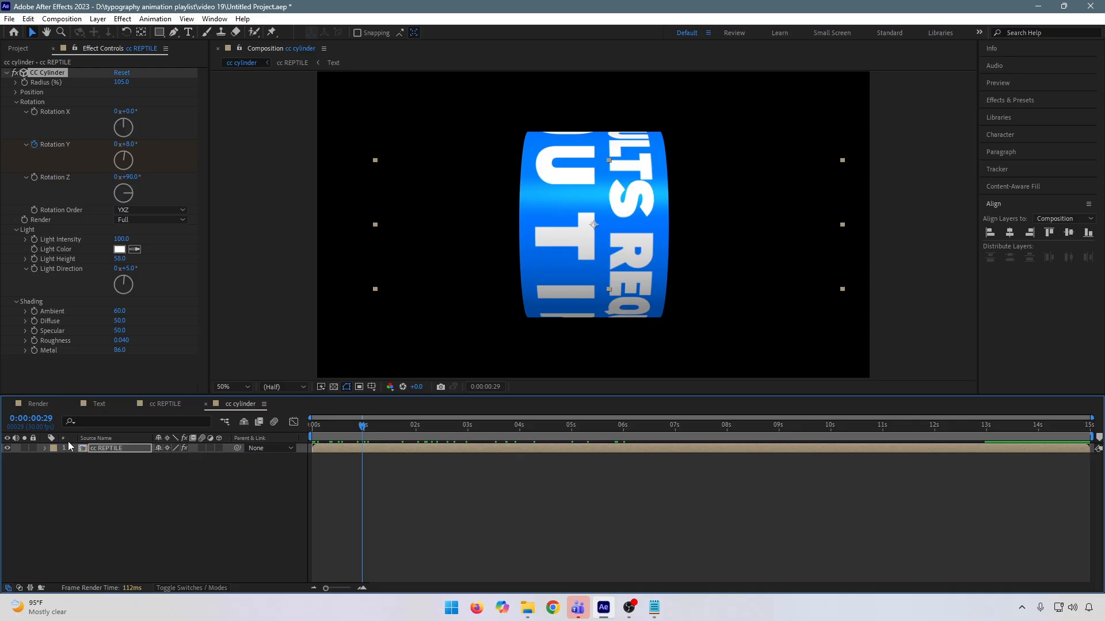
# Step: Change the cylinder's Rotation Y keyframe at 0:00:14:29 to -1 revolution and preview the reversed spin
pyautogui.click(111, 447)
pyautogui.press('u')
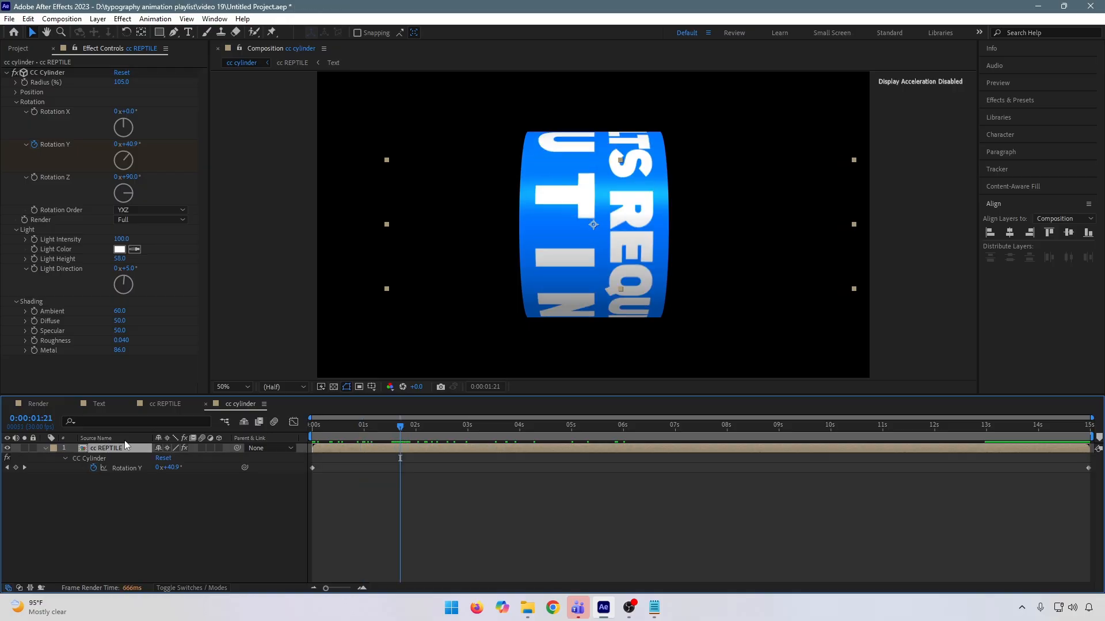
pyautogui.click(24, 468)
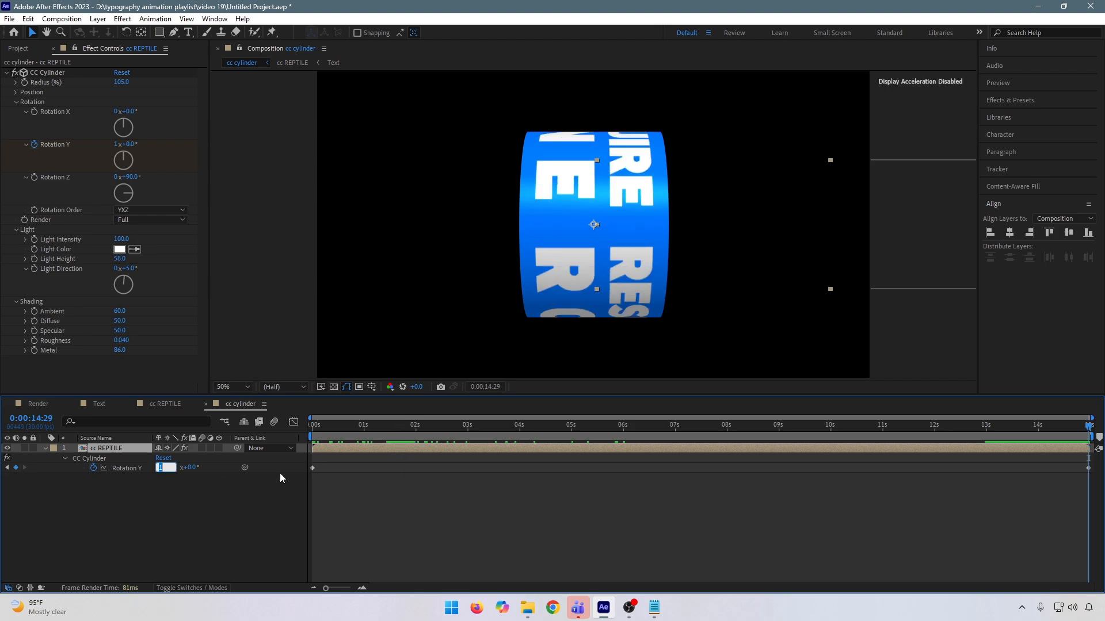
pyautogui.write('-')
pyautogui.press('Return')
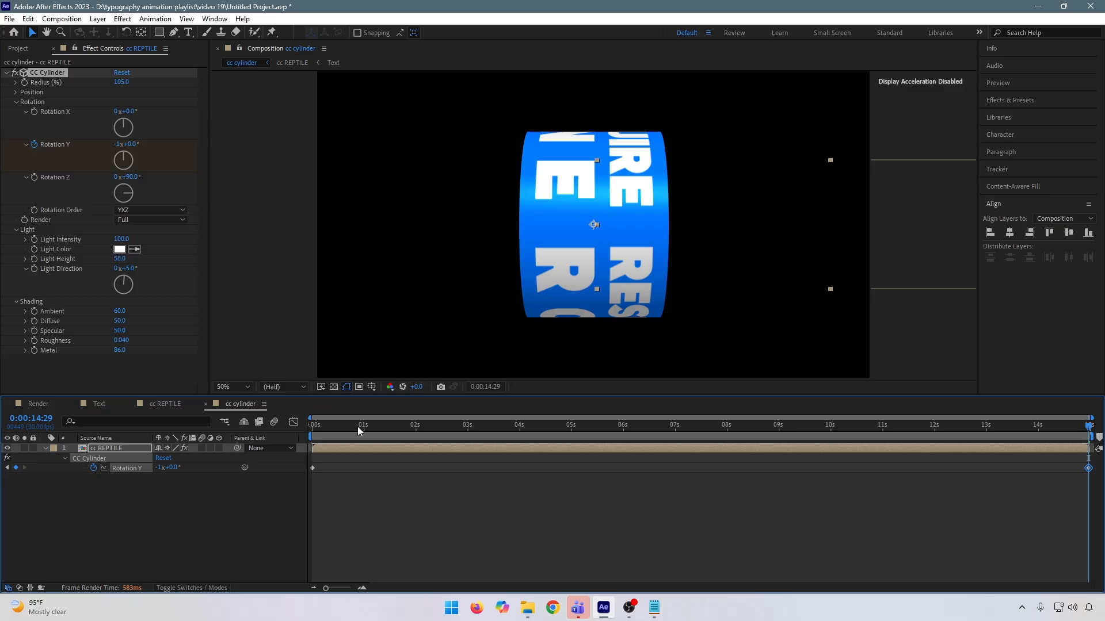
pyautogui.moveTo(357, 426); pyautogui.dragTo(483, 437)
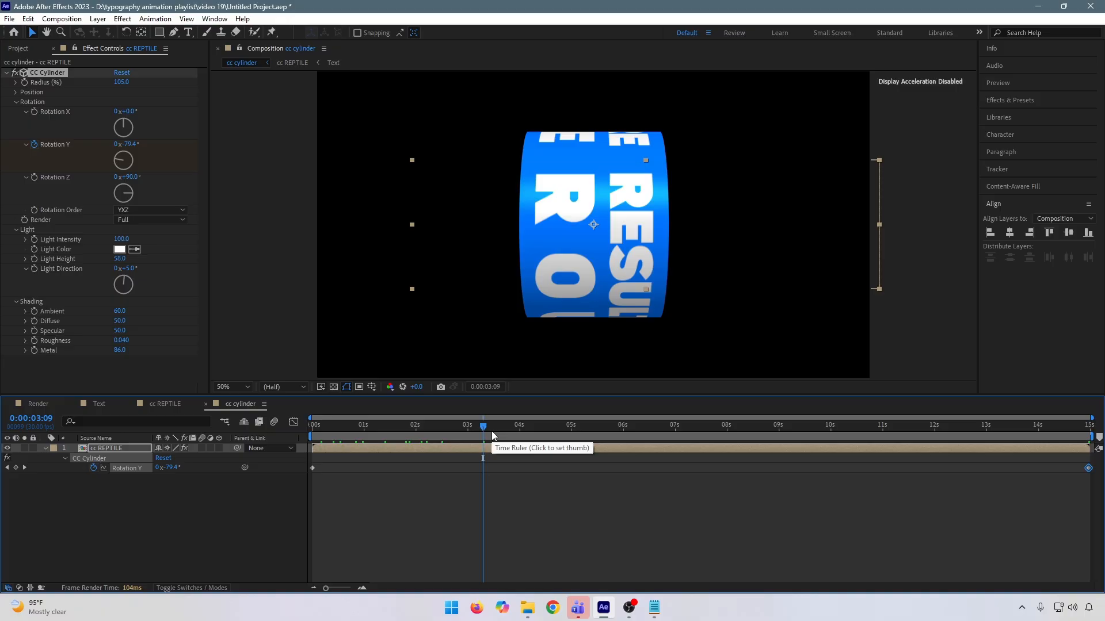
# Step: Apply the Spherize effect to the cc REPTILE layer and move it above CC Cylinder in the effect order
pyautogui.press('Home')
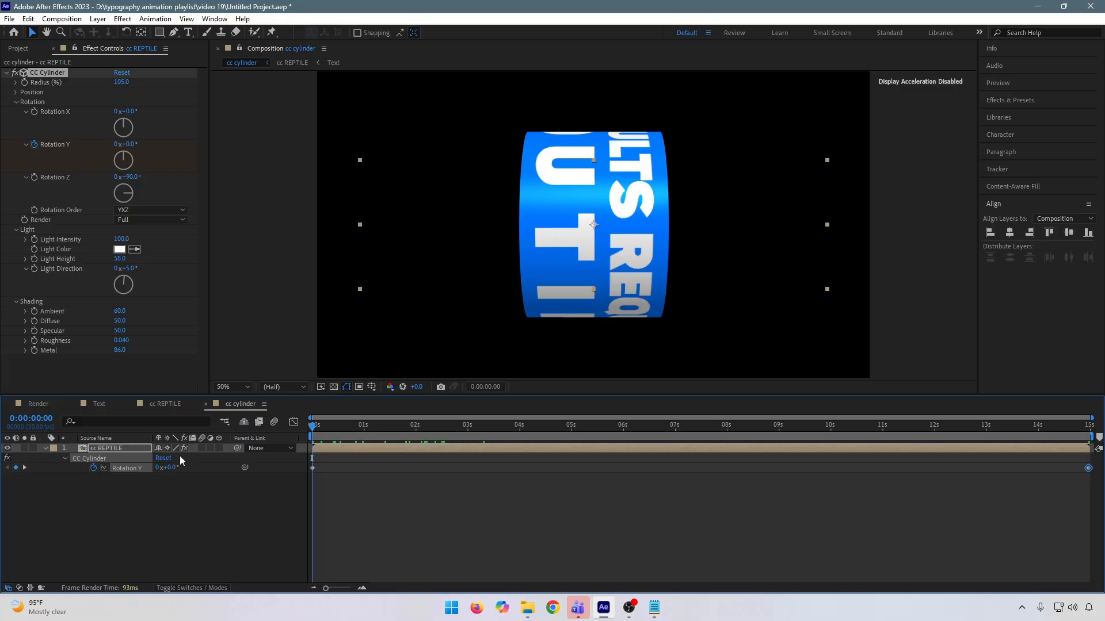
pyautogui.press('p')
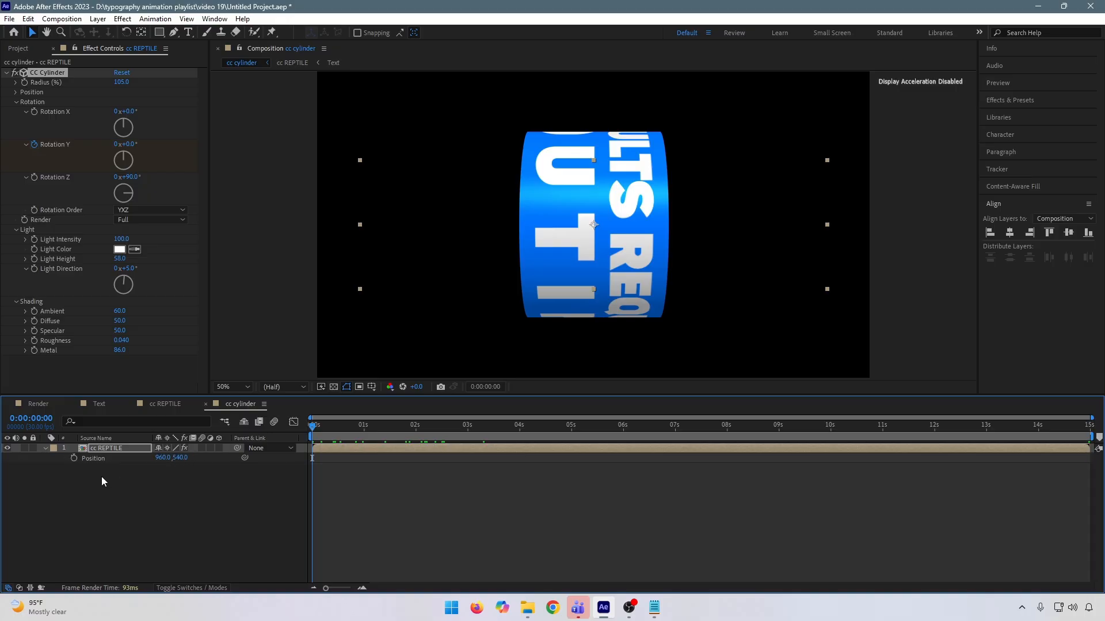
pyautogui.press(',')
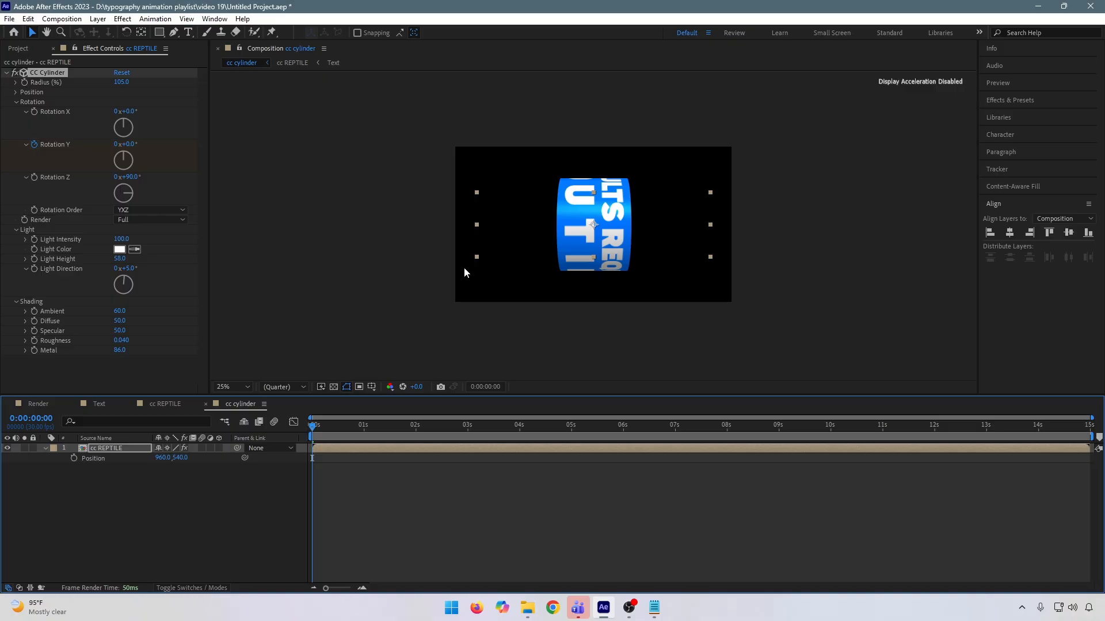
pyautogui.click(99, 447)
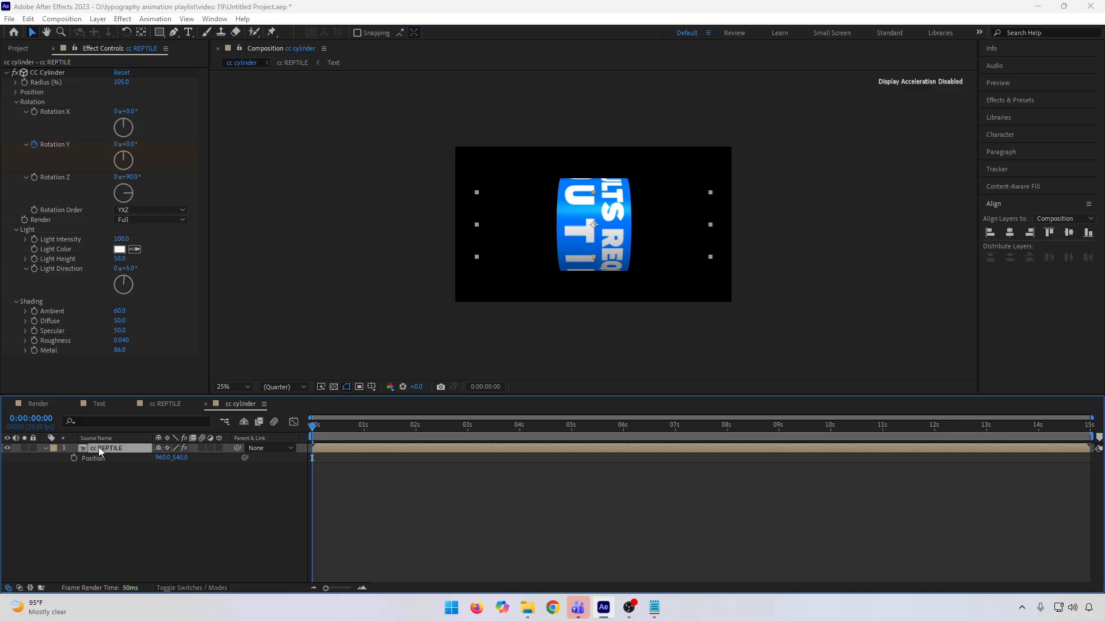
pyautogui.hotkey('ctrl', 'space')
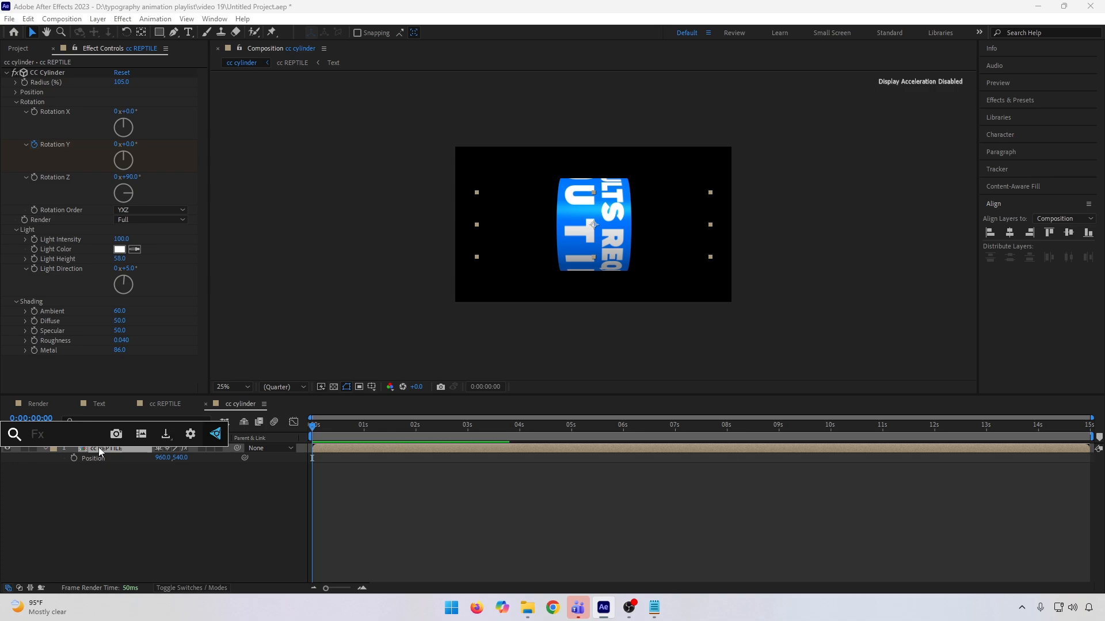
pyautogui.write('sp')
pyautogui.press('Return')
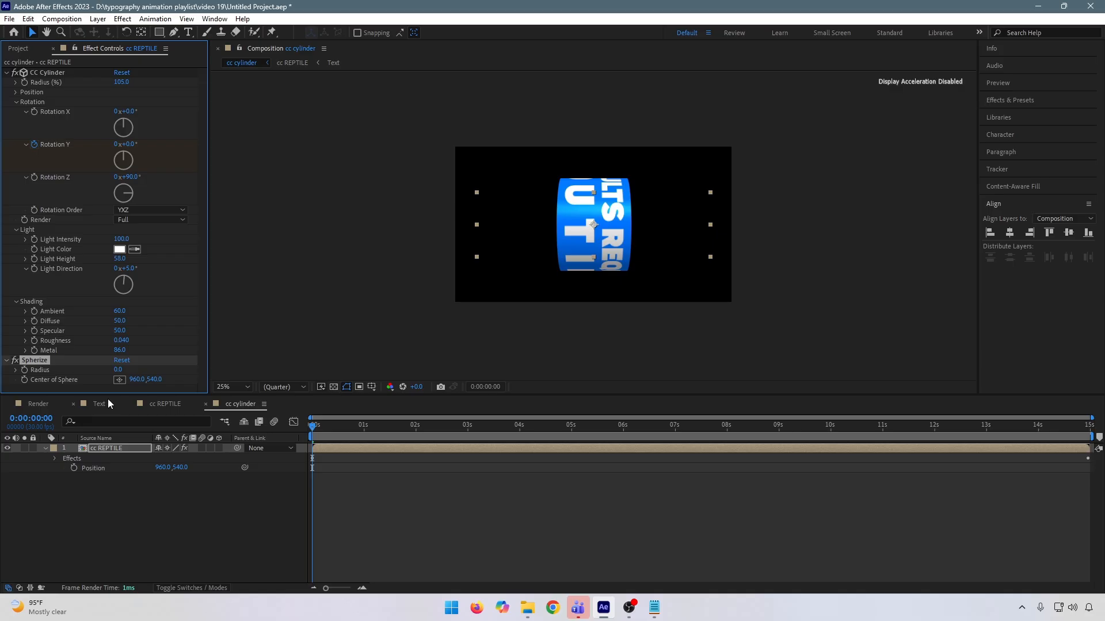
pyautogui.hotkey('ctrl', 'alt', 'Up')
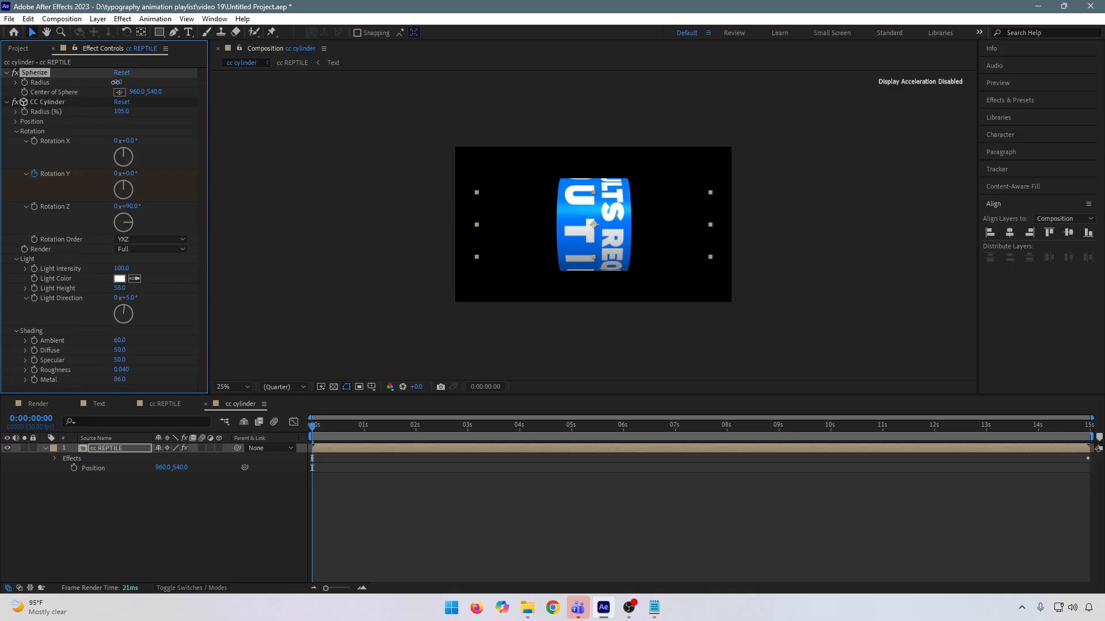
# Step: Raise the cc REPTILE layer's Spherize Radius to 514 and check the cylinder's bulge
pyautogui.moveTo(118, 82); pyautogui.dragTo(149, 79)
pyautogui.scroll(2, 591, 226)
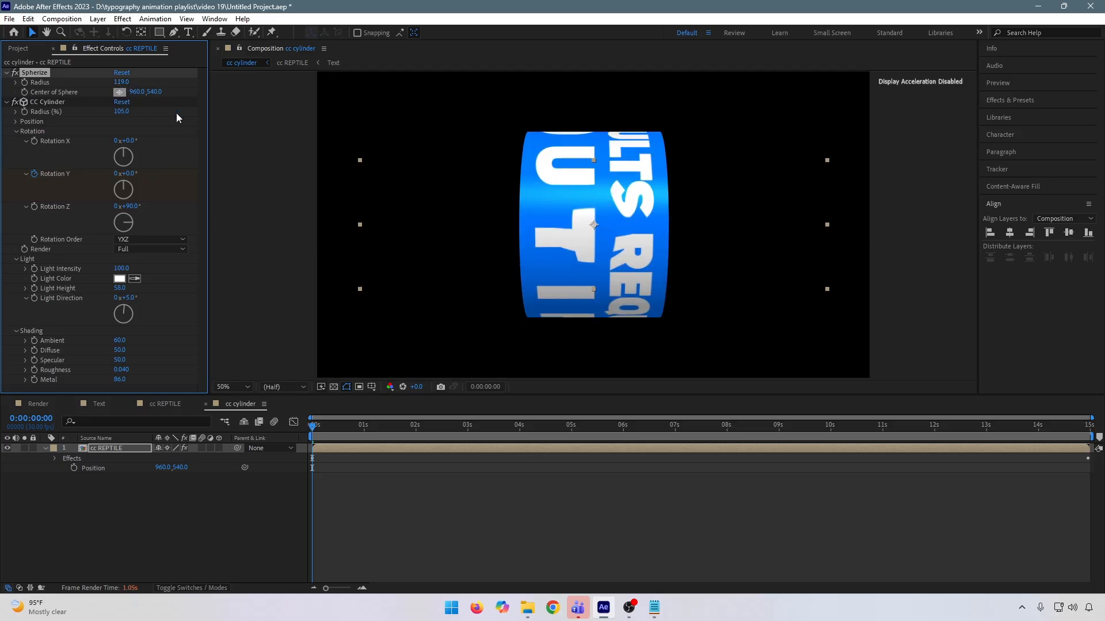
pyautogui.click(594, 225)
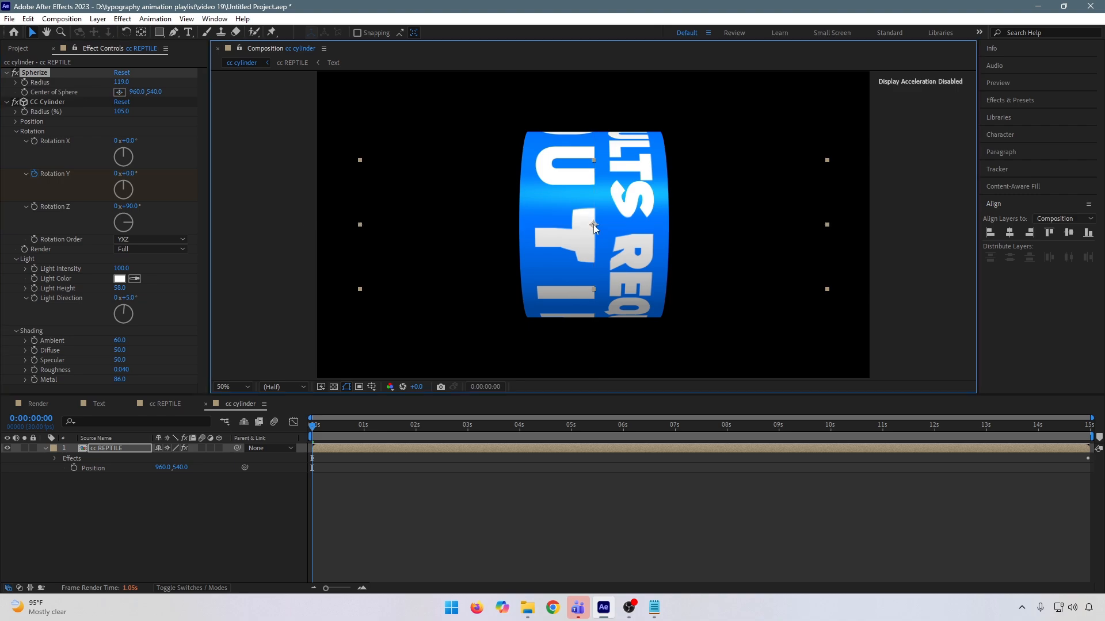
pyautogui.moveTo(120, 82); pyautogui.dragTo(199, 83)
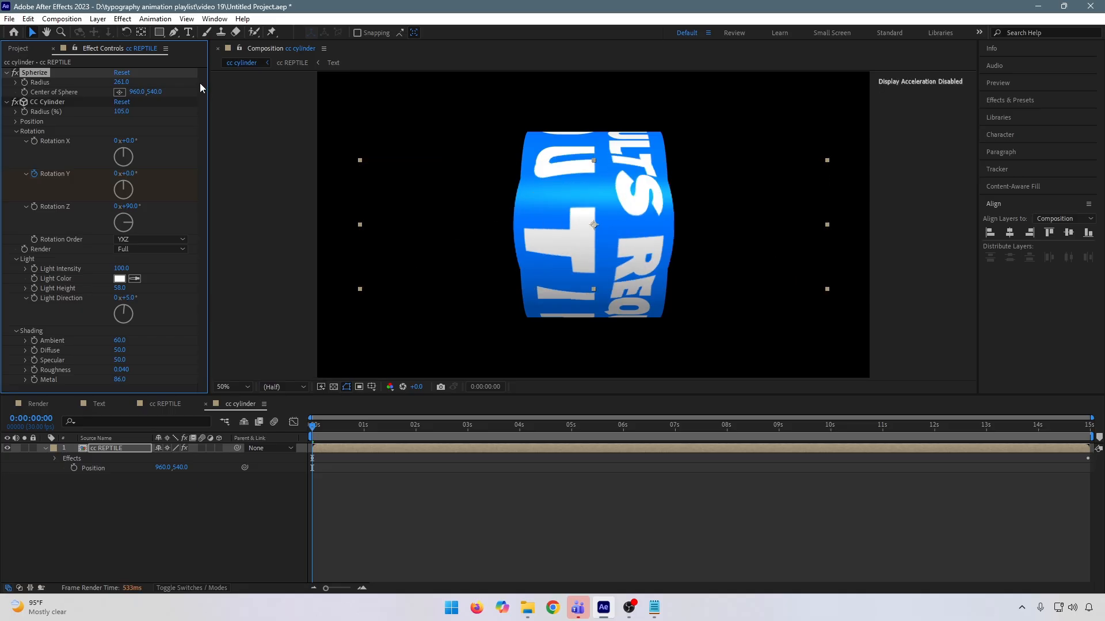
pyautogui.moveTo(127, 84); pyautogui.dragTo(154, 82)
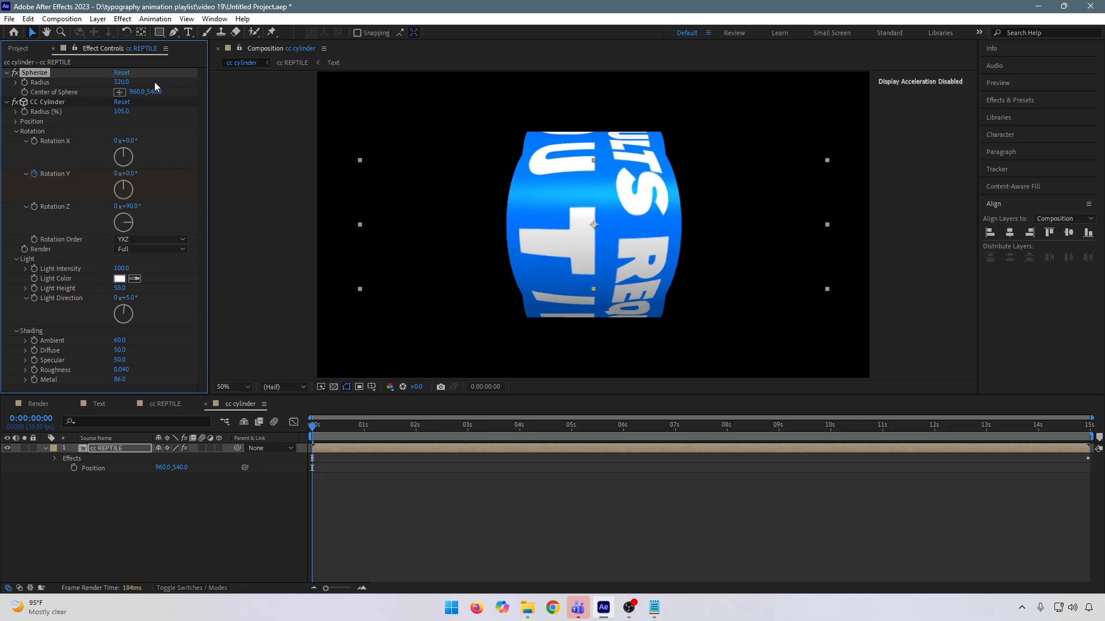
pyautogui.click(158, 82)
pyautogui.moveTo(118, 81); pyautogui.dragTo(210, 86)
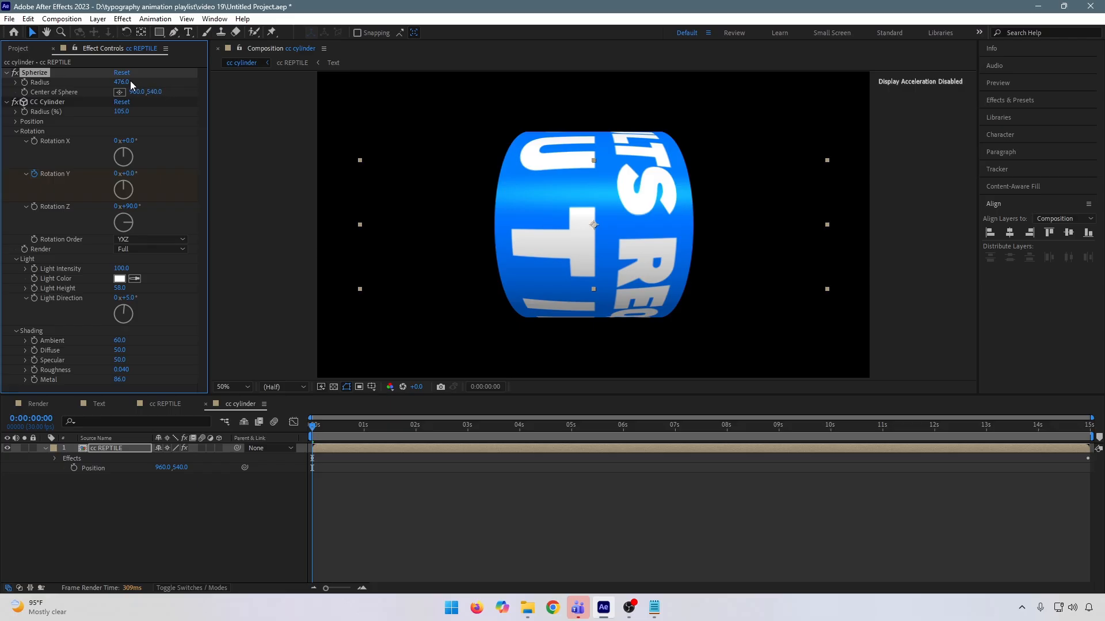
pyautogui.moveTo(123, 85); pyautogui.dragTo(142, 77)
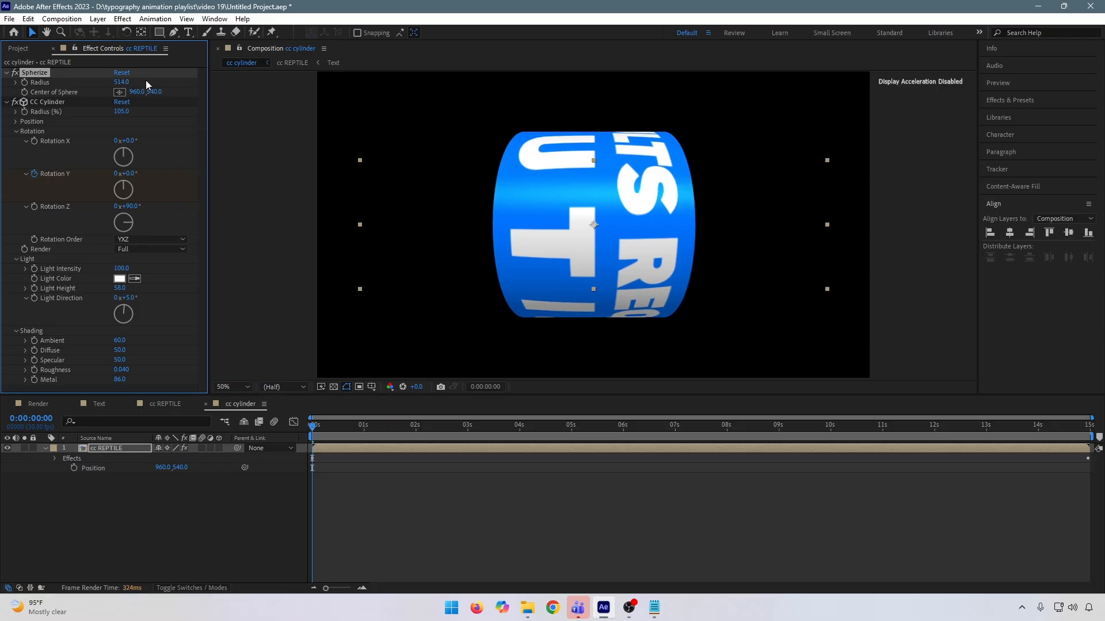
pyautogui.press(',')
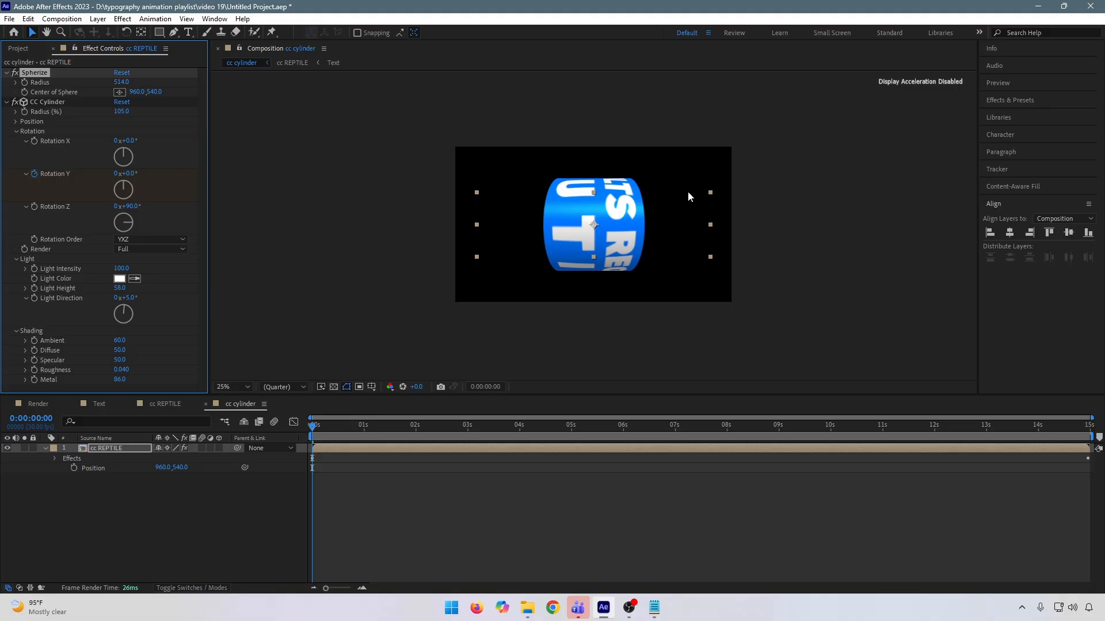
pyautogui.press('.')
pyautogui.press(',')
pyautogui.press('.')
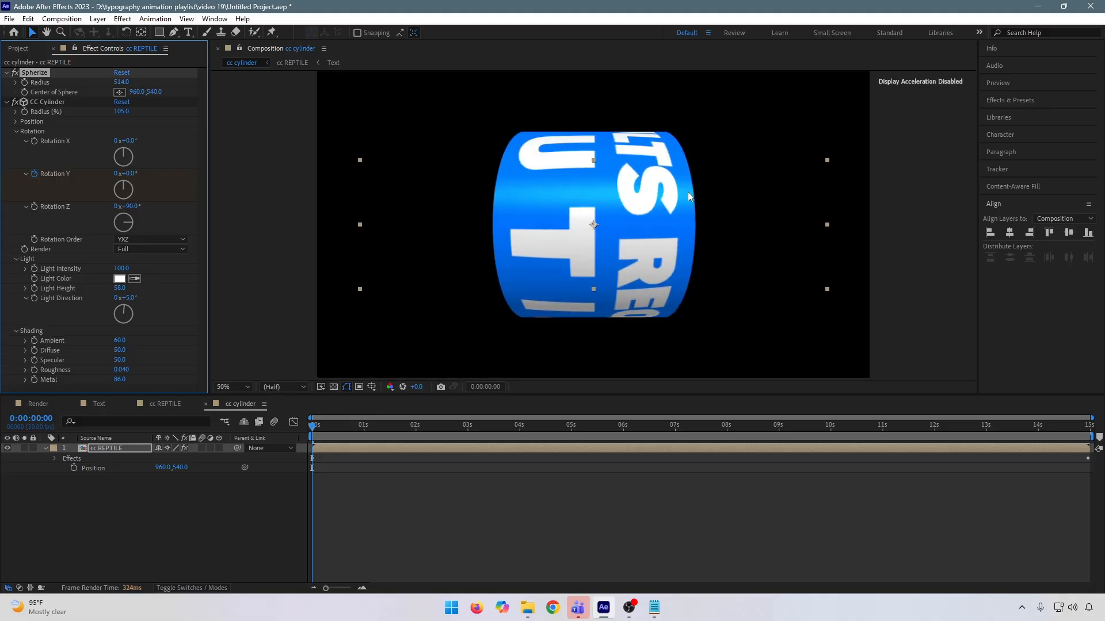
# Step: Reduce the Spherize Radius to 454 and check the cylinder's softer bulge
pyautogui.moveTo(129, 82); pyautogui.dragTo(107, 82)
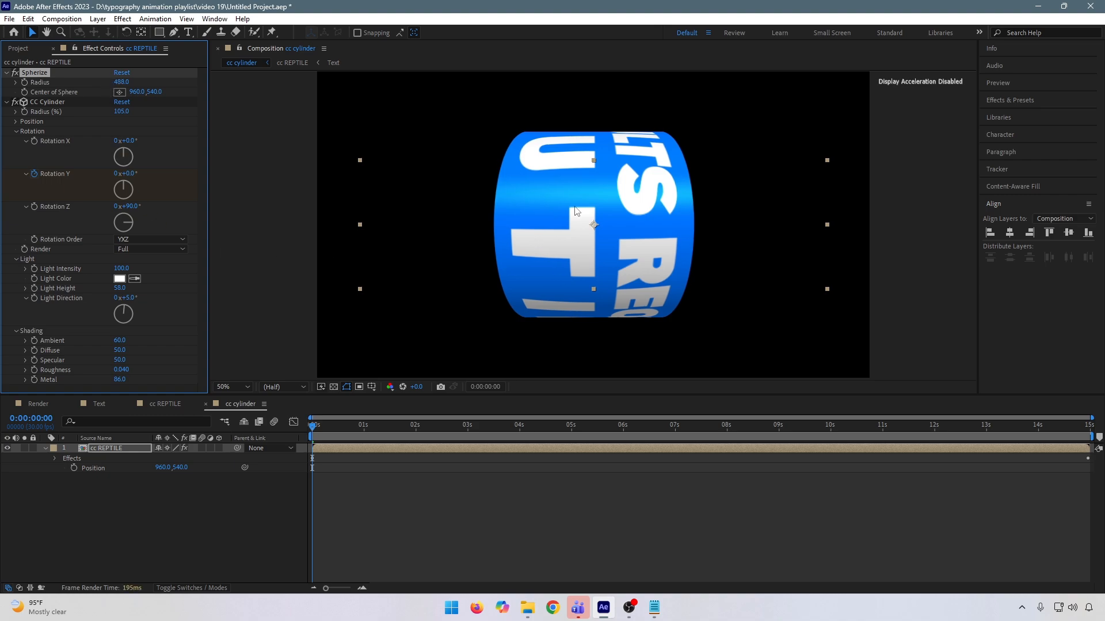
pyautogui.scroll(-2, 574, 210)
pyautogui.scroll(2, 574, 206)
pyautogui.moveTo(122, 82)
pyautogui.mouseDown()
pyautogui.moveTo(92, 91)
pyautogui.moveTo(124, 74)
pyautogui.mouseUp()
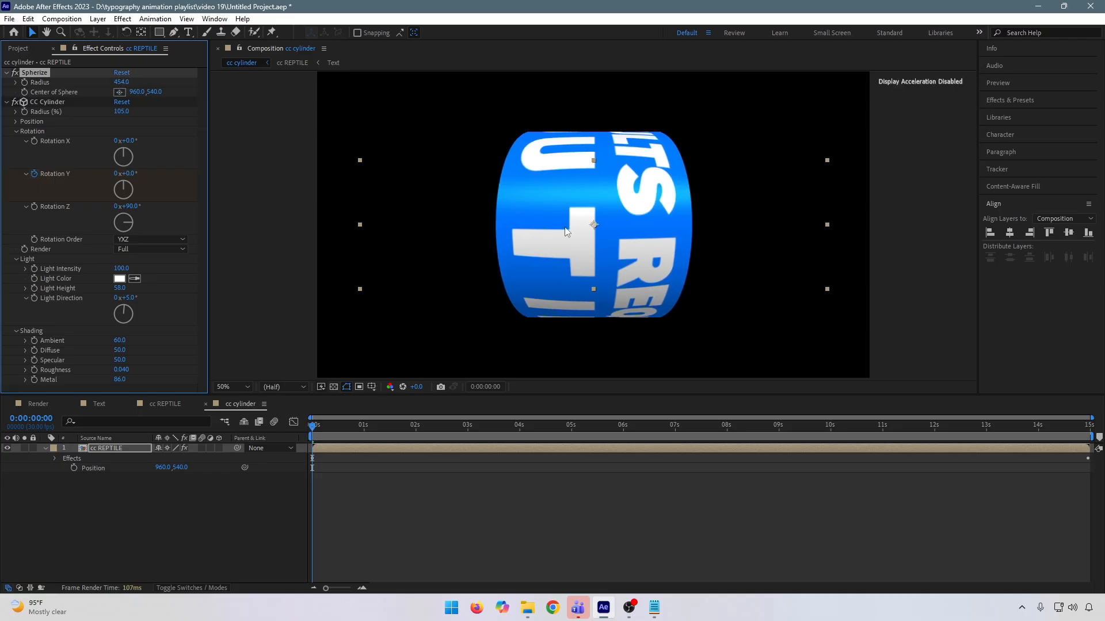
pyautogui.scroll(-2, 658, 185)
pyautogui.scroll(2, 659, 184)
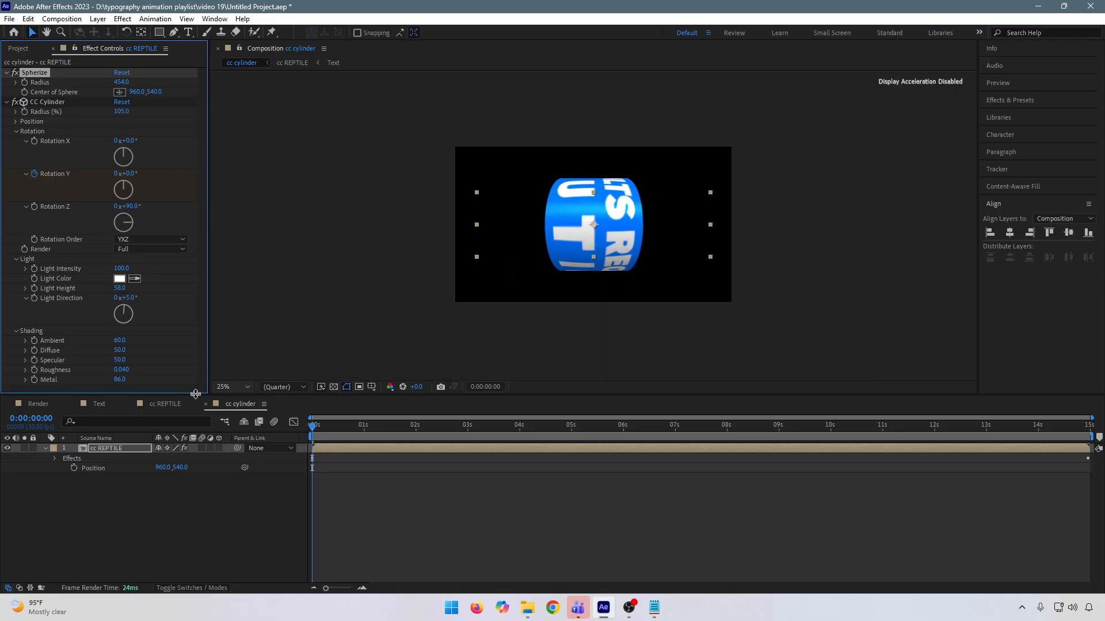
pyautogui.click(110, 450)
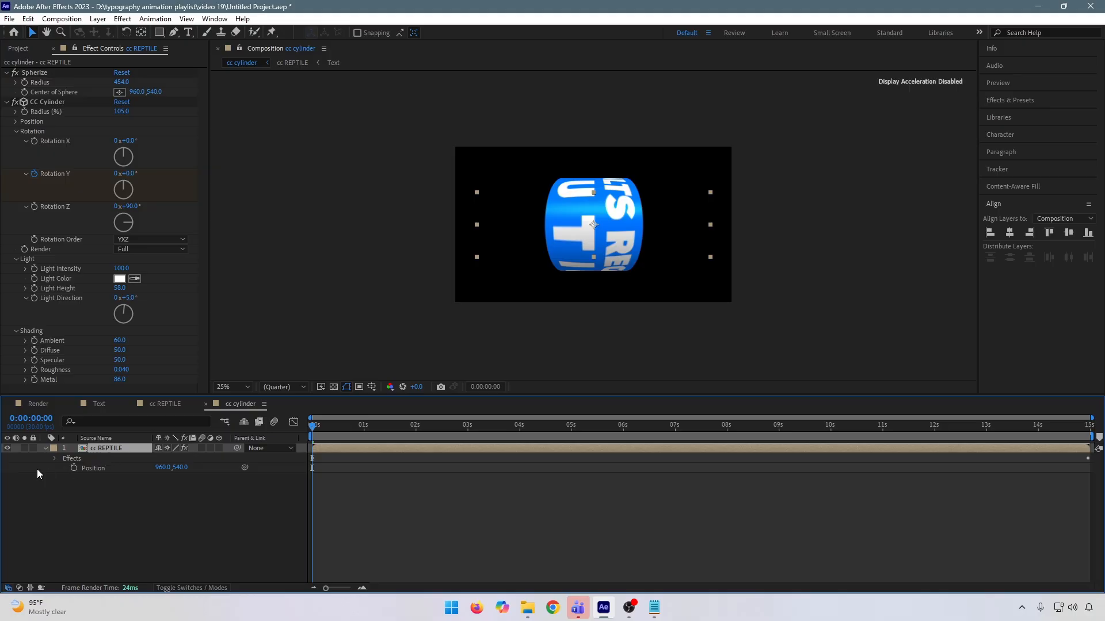
pyautogui.click(73, 468)
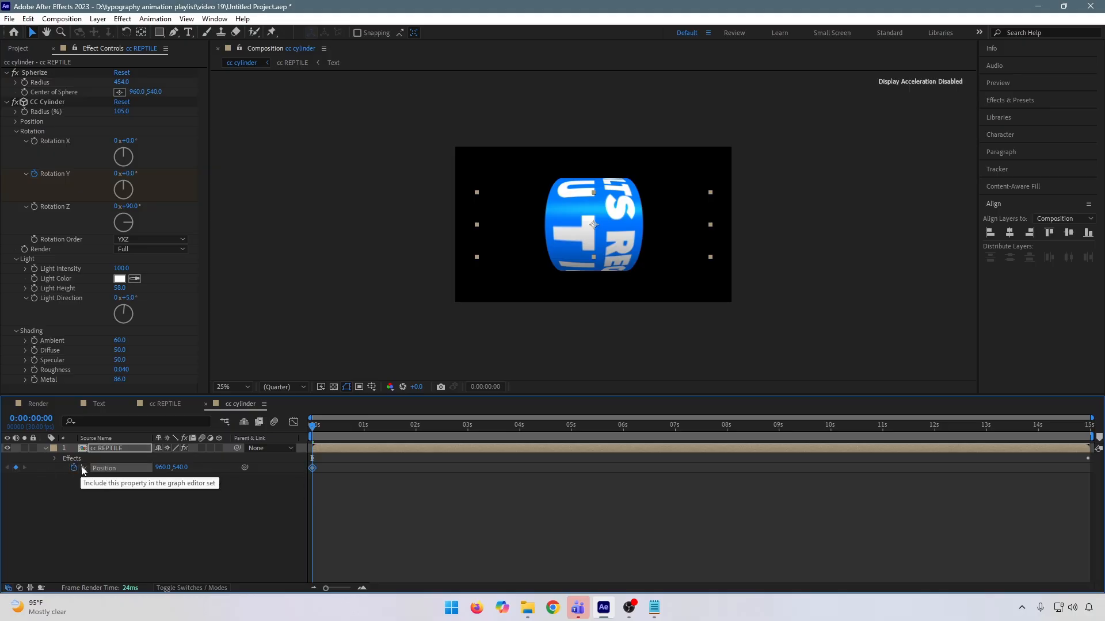
pyautogui.moveTo(179, 468); pyautogui.dragTo(15, 452)
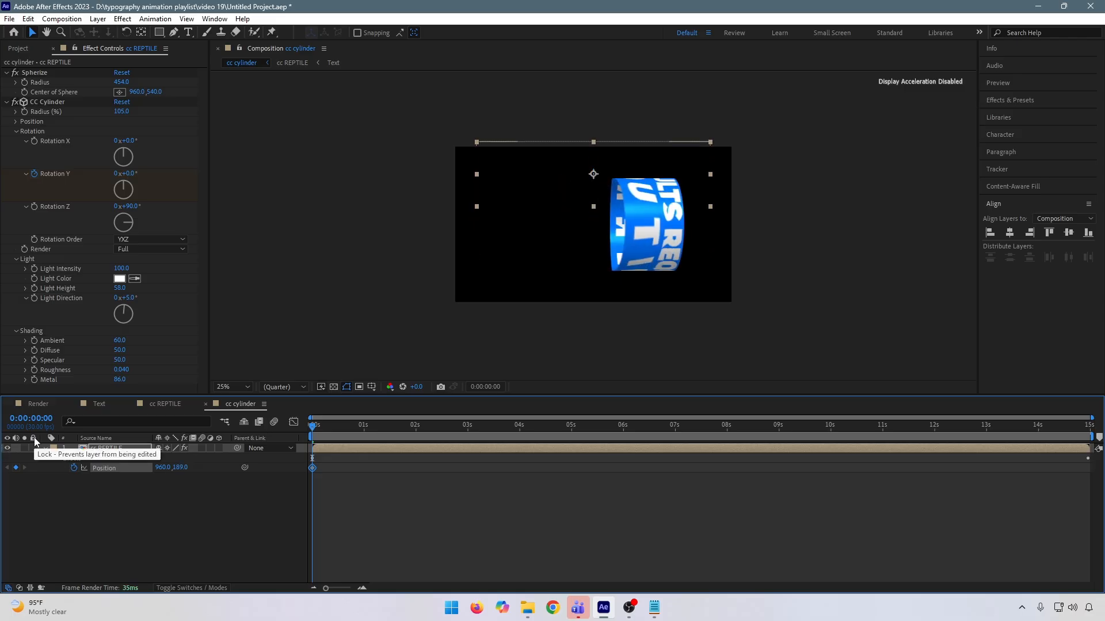
pyautogui.hotkey('ctrl', 'z')
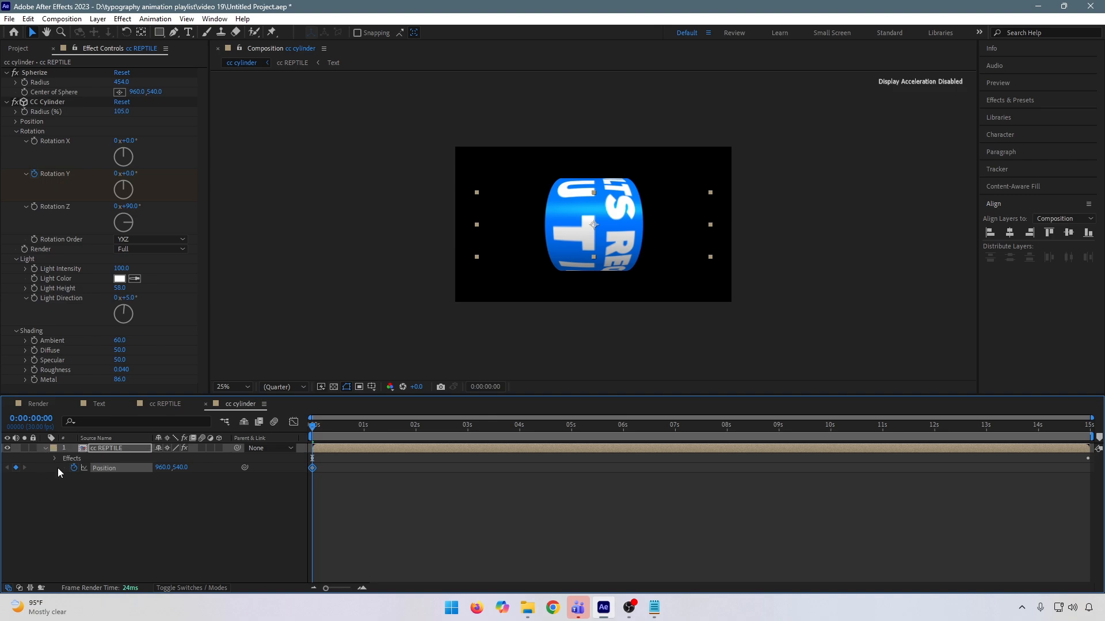
pyautogui.click(74, 468)
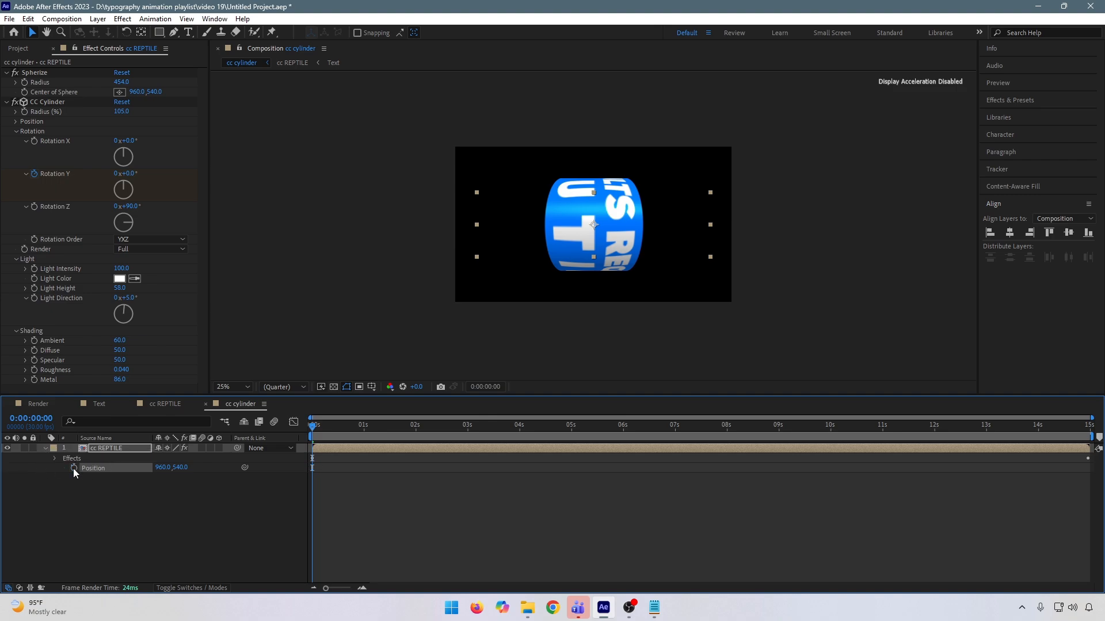
pyautogui.click(45, 447)
# Step: Add the cc cylinder composition as a layer in the empty Render composition
pyautogui.click(40, 404)
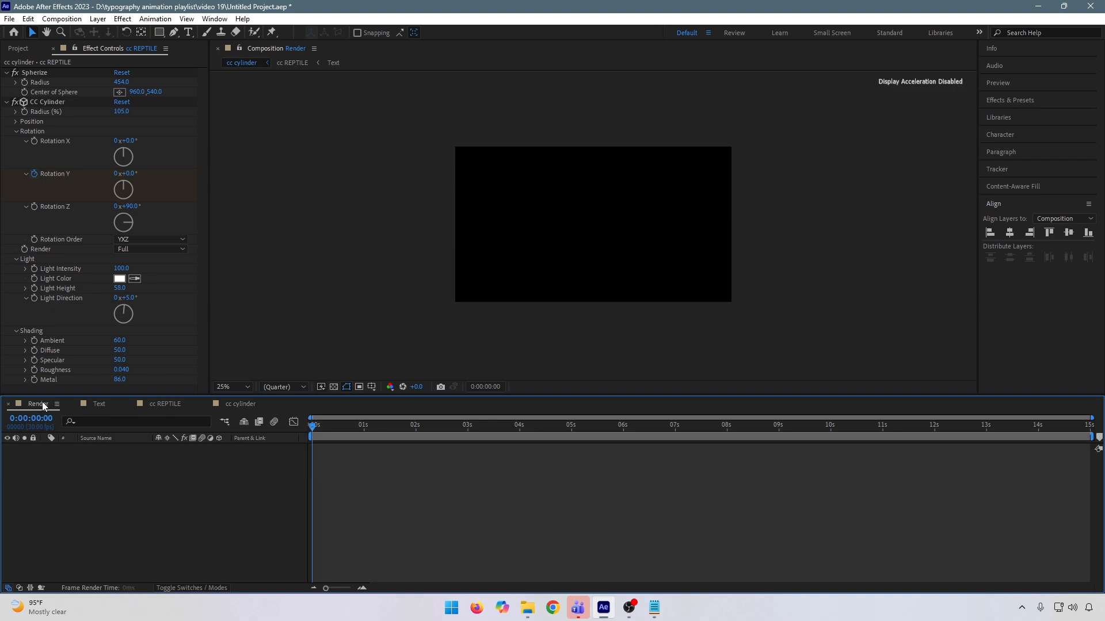
pyautogui.click(38, 50)
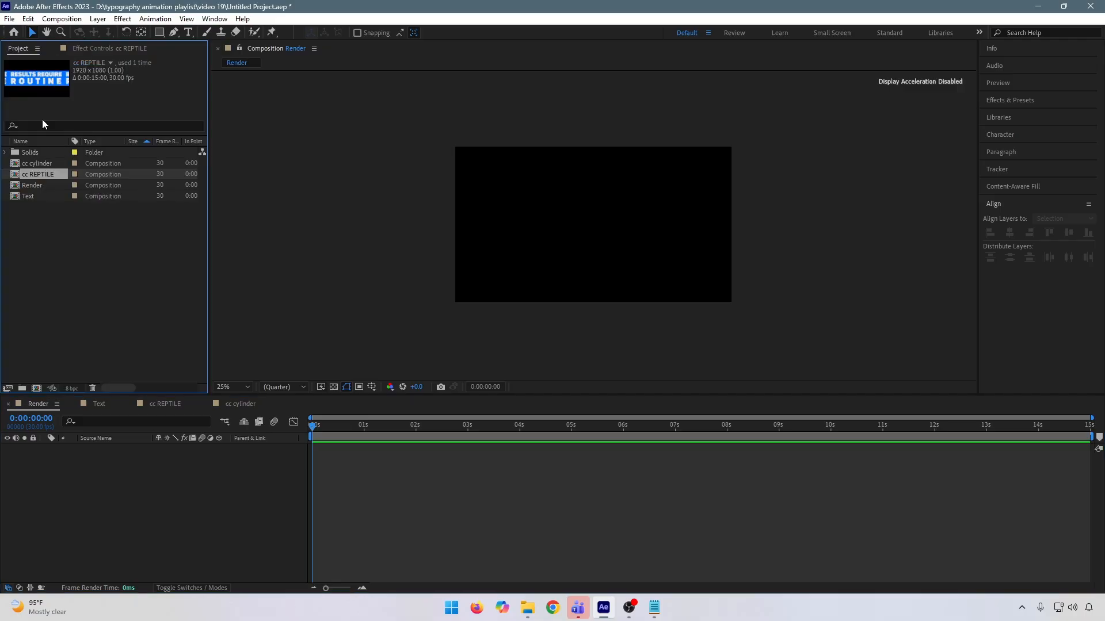
pyautogui.click(36, 163)
pyautogui.moveTo(37, 165); pyautogui.dragTo(106, 476)
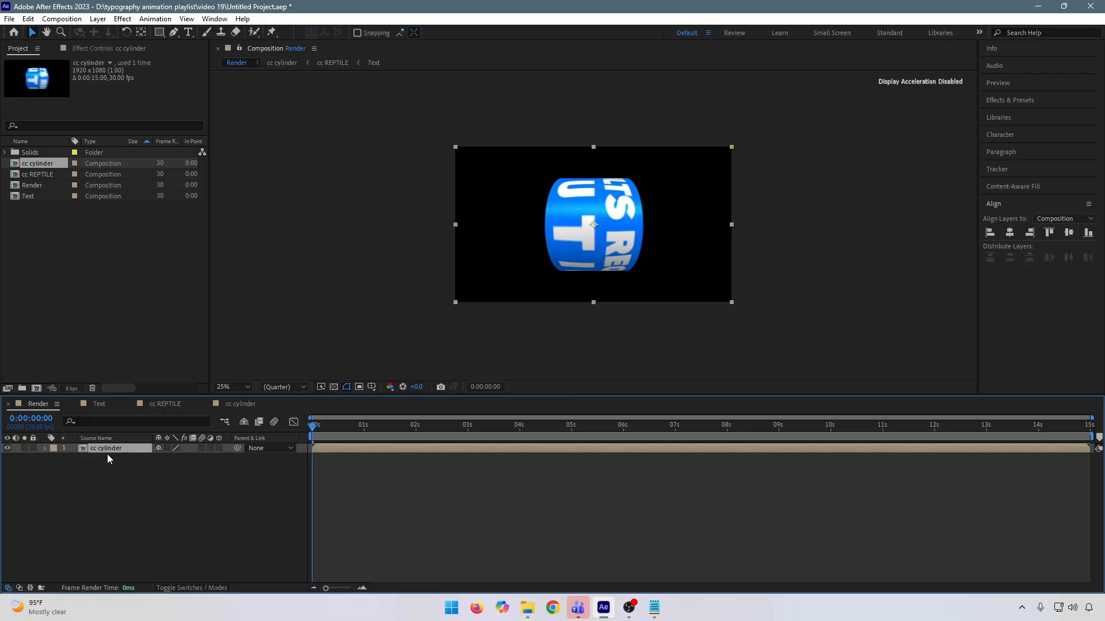
# Step: Keyframe the cc cylinder layer's Position at the first frame, setting it to 960, -370 above the frame
pyautogui.press('p')
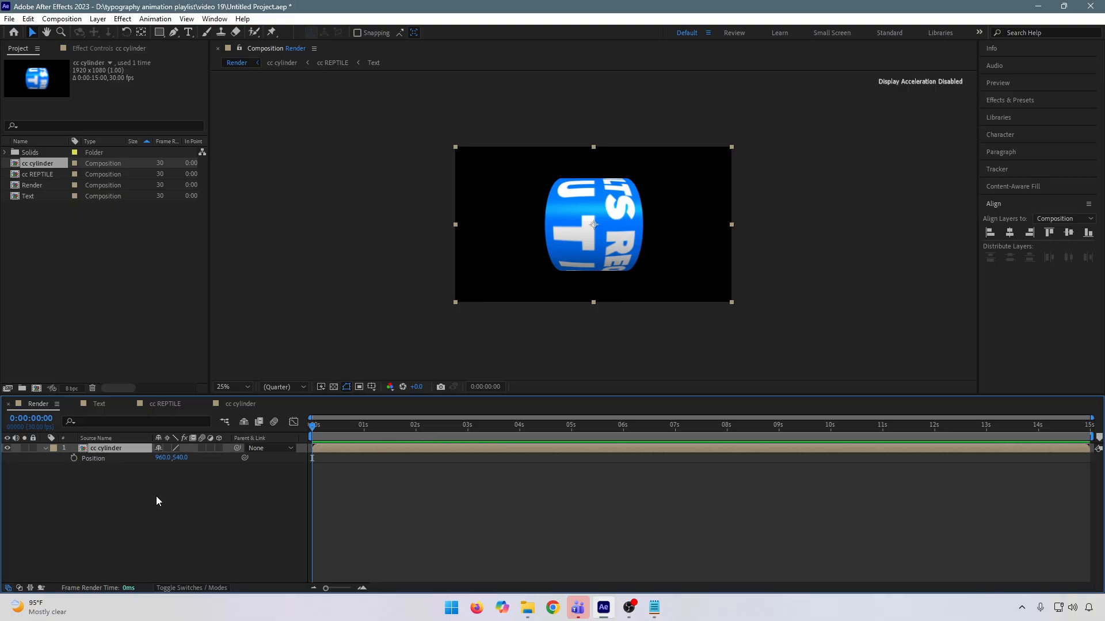
pyautogui.click(73, 458)
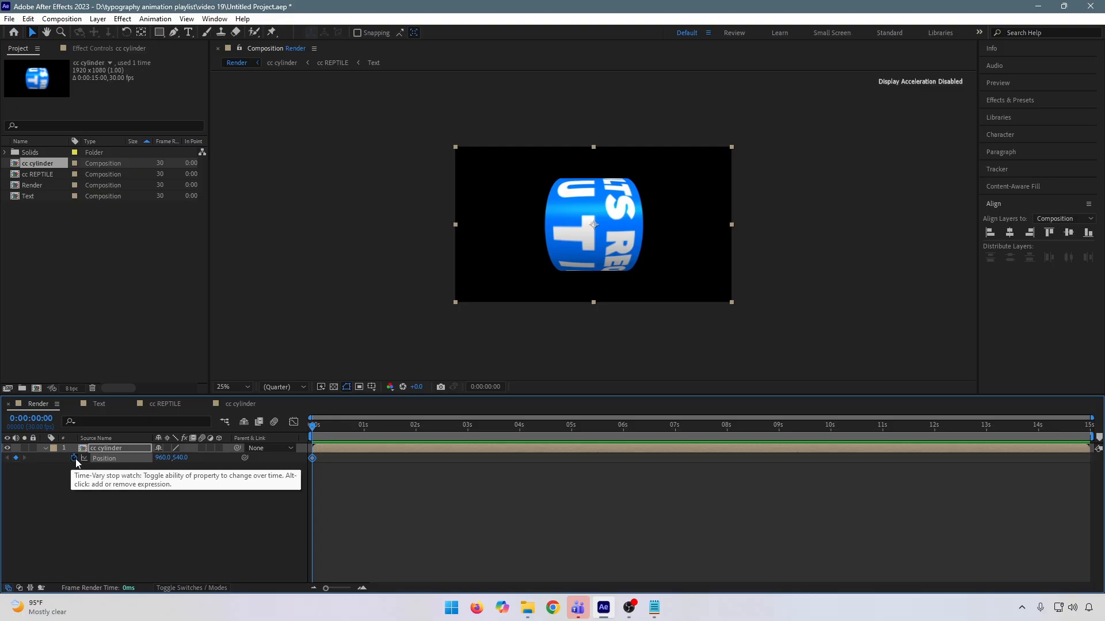
pyautogui.moveTo(179, 458); pyautogui.dragTo(13, 470)
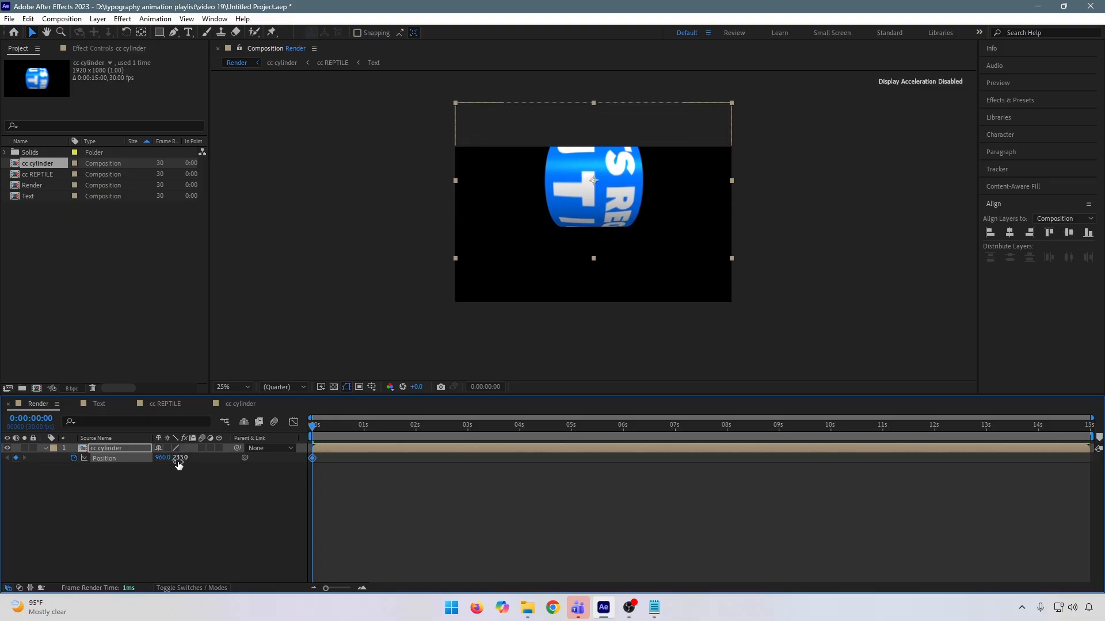
pyautogui.moveTo(178, 458); pyautogui.dragTo(63, 463)
pyautogui.moveTo(178, 462); pyautogui.dragTo(75, 464)
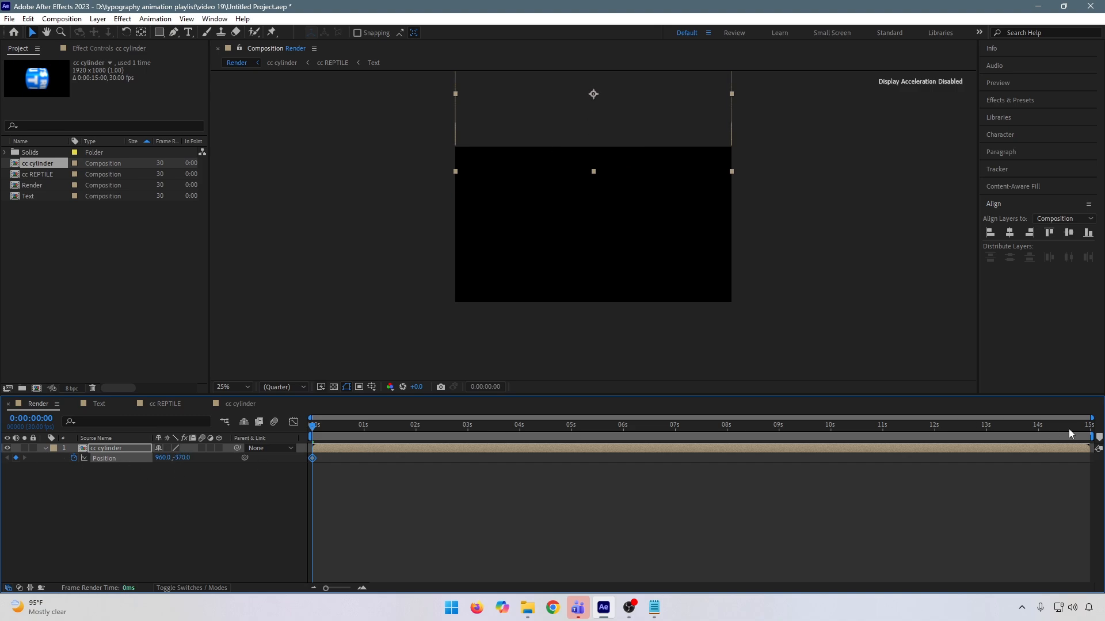
# Step: Keyframe the cc cylinder layer's Position below the frame at the end of the timeline and preview the vertical movement
pyautogui.moveTo(1081, 428); pyautogui.dragTo(1098, 433)
pyautogui.moveTo(174, 463); pyautogui.dragTo(730, 485)
pyautogui.moveTo(409, 426); pyautogui.dragTo(246, 430)
pyautogui.press('space')
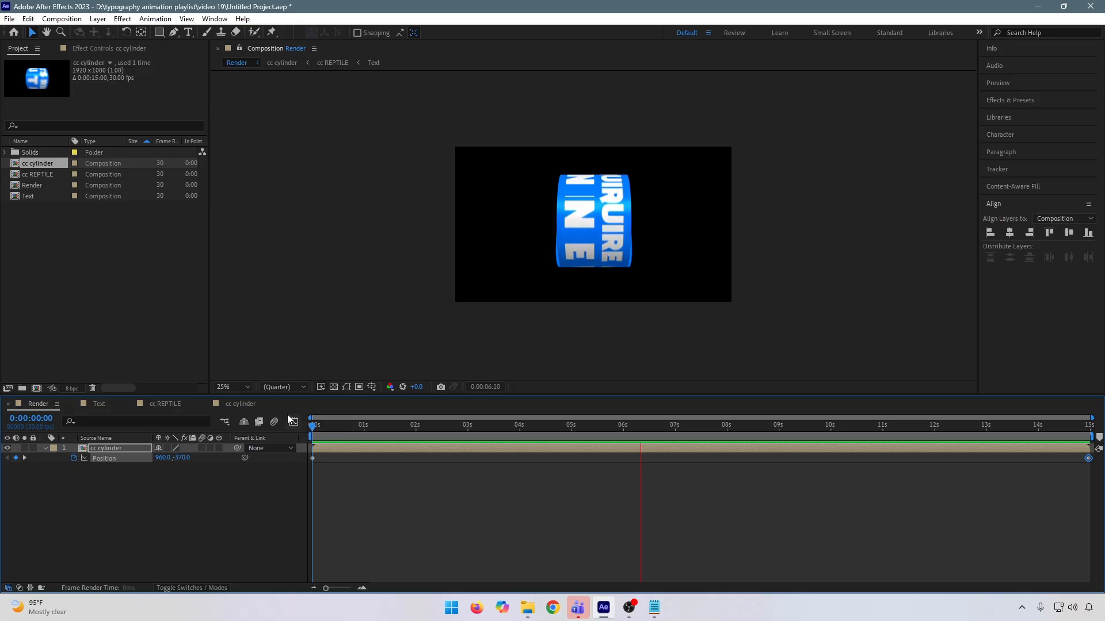
pyautogui.press('space')
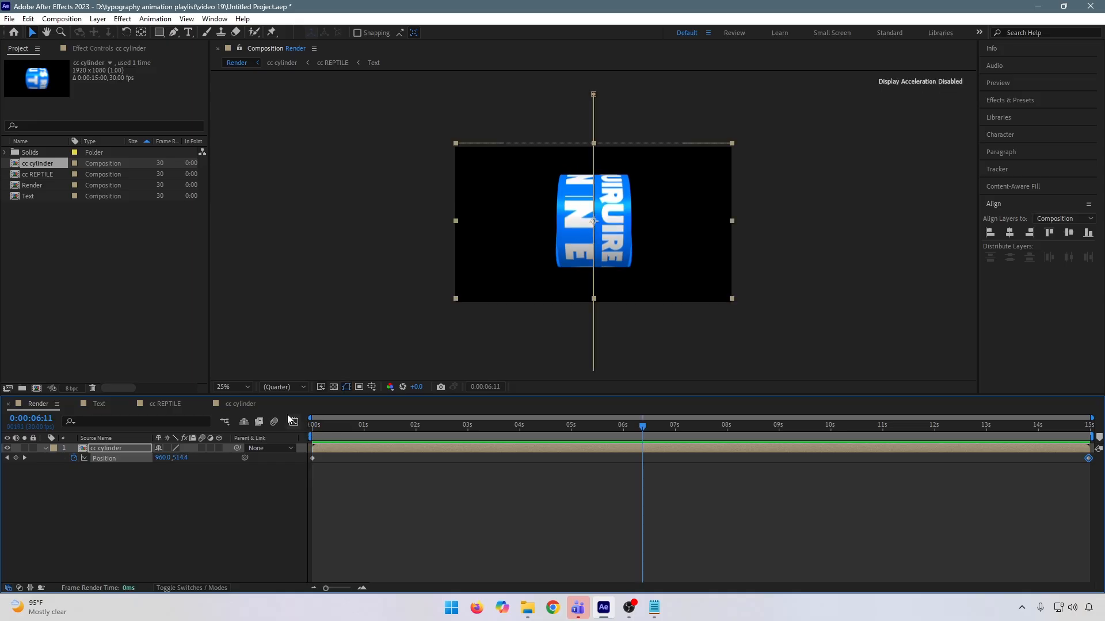
# Step: In the cc cylinder composition, set the cc REPTILE layer's Spherize Radius to 559, checking the shape at several times
pyautogui.click(241, 404)
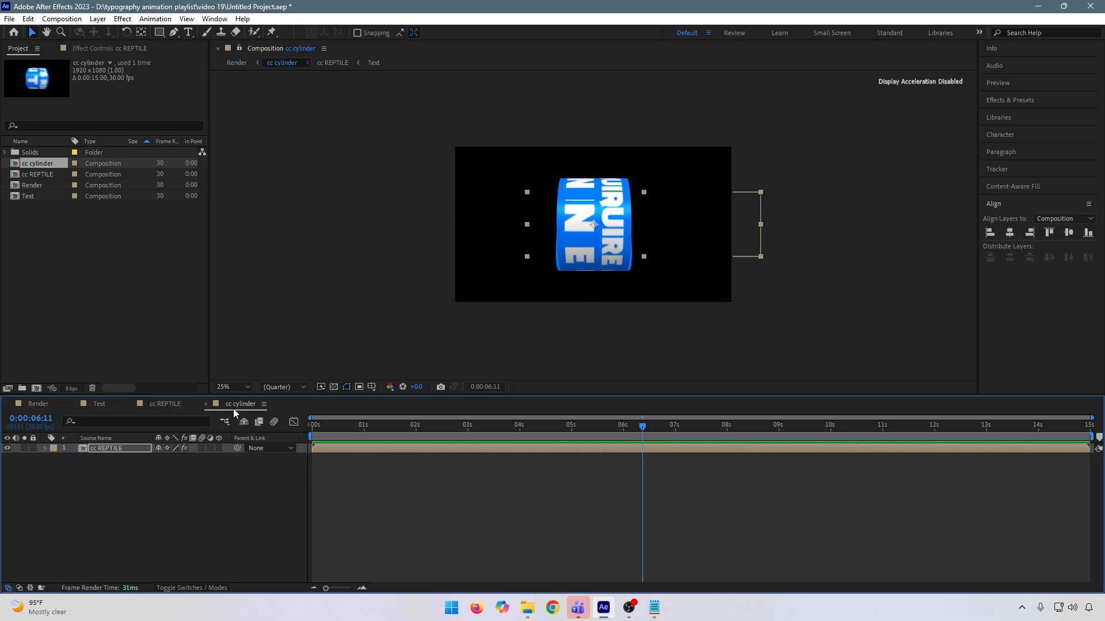
pyautogui.click(90, 49)
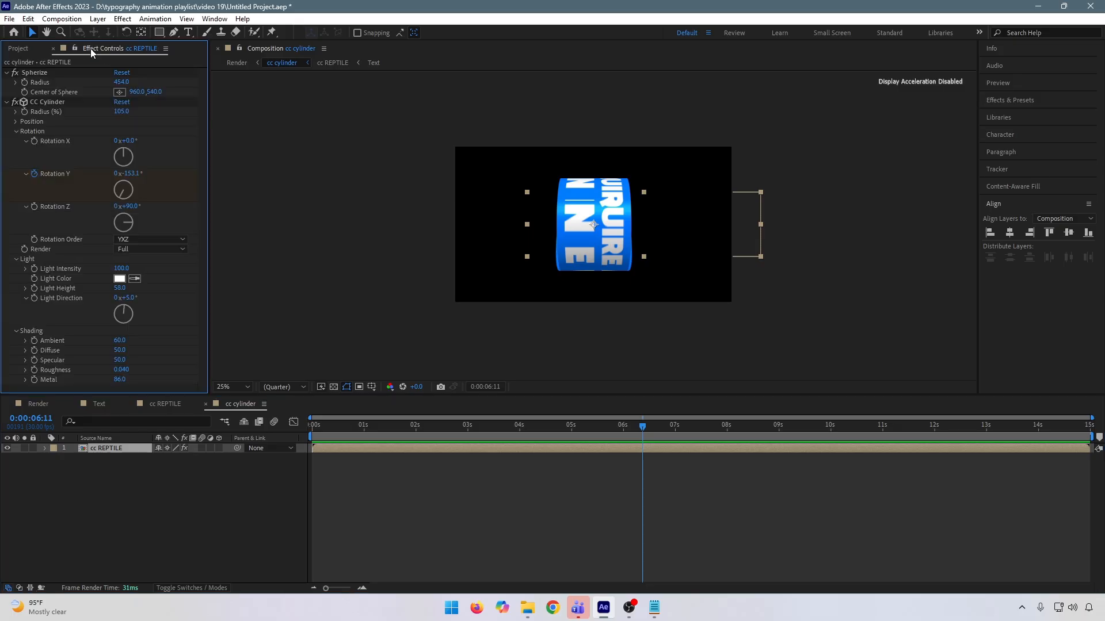
pyautogui.moveTo(121, 82); pyautogui.dragTo(263, 136)
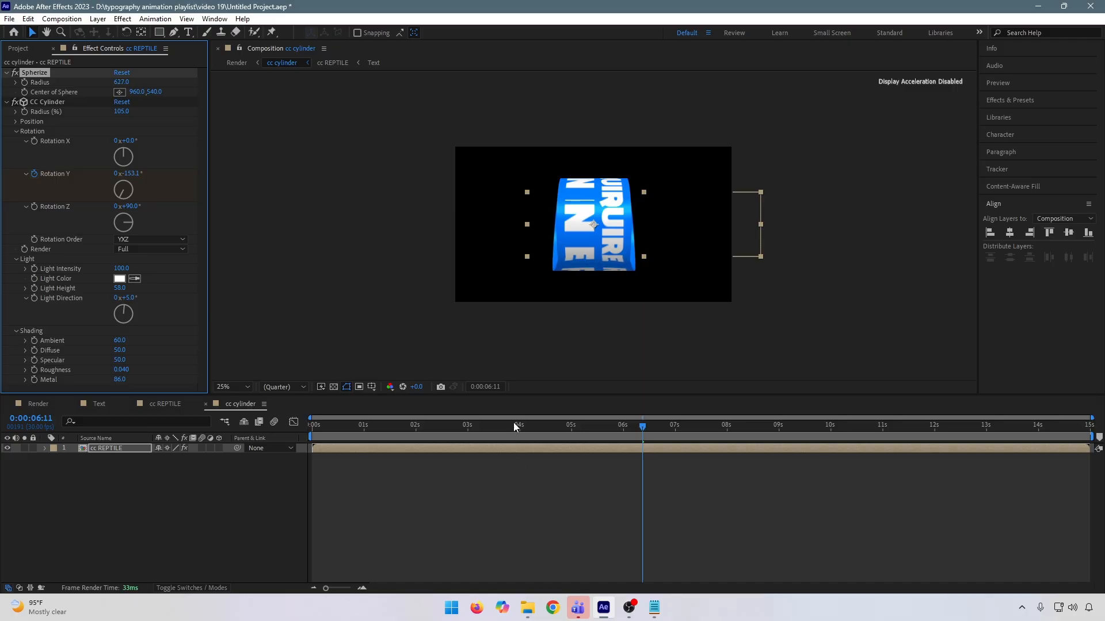
pyautogui.moveTo(514, 422); pyautogui.dragTo(585, 418)
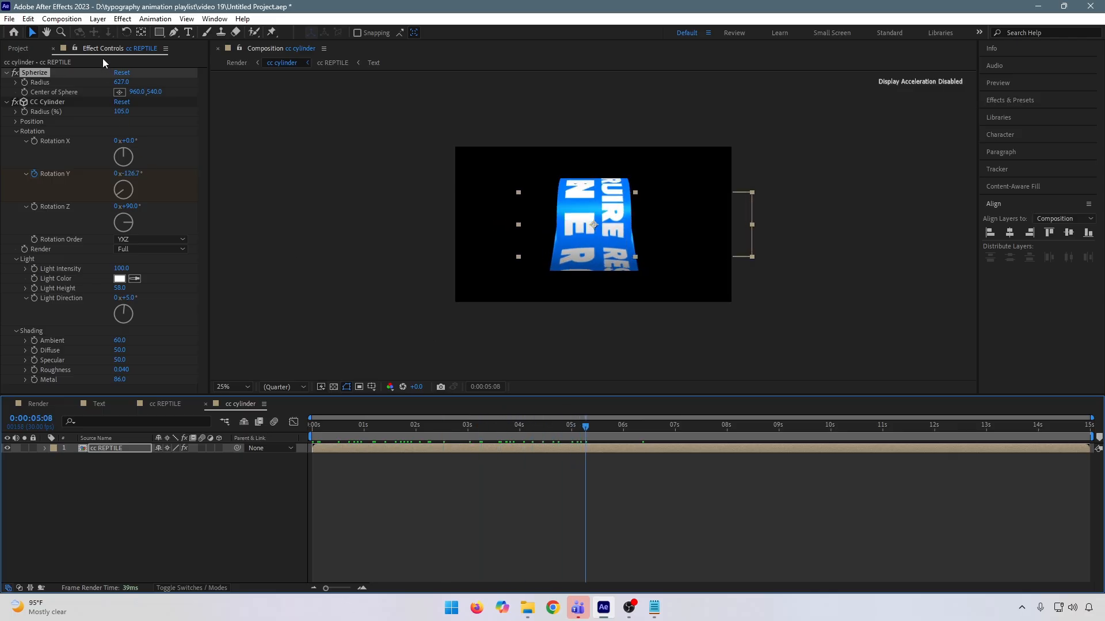
pyautogui.moveTo(122, 82); pyautogui.dragTo(7, 114)
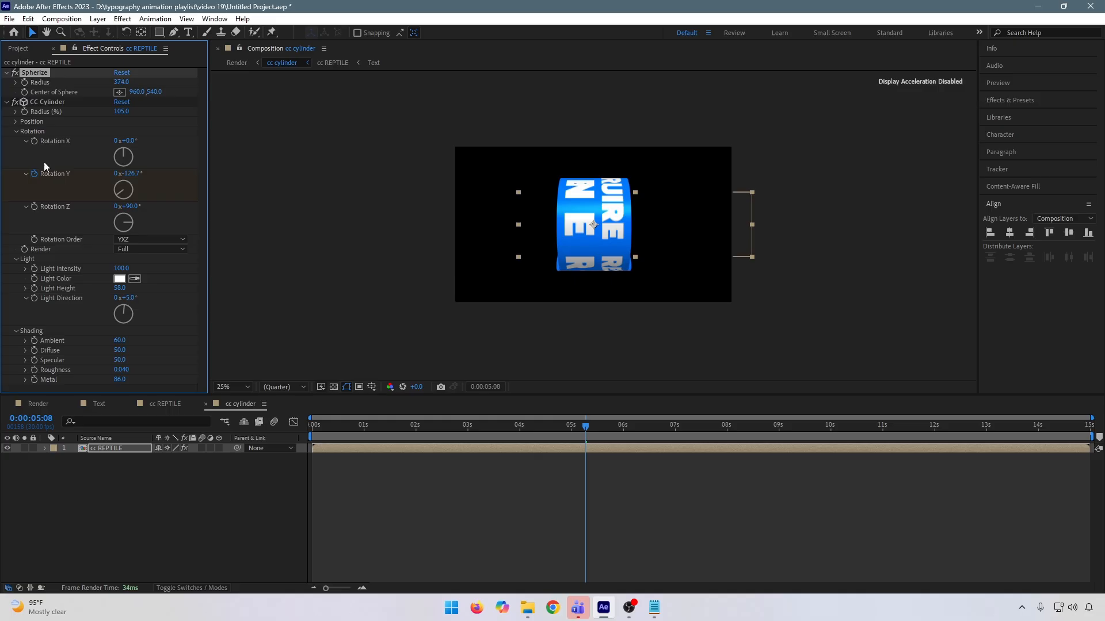
pyautogui.moveTo(348, 427); pyautogui.dragTo(265, 440)
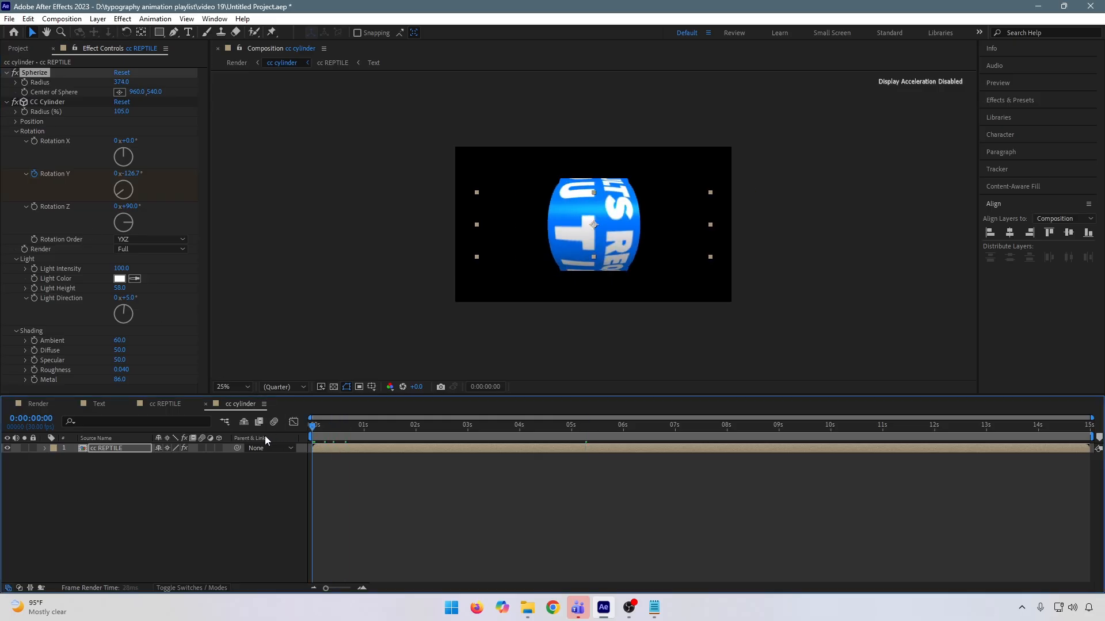
pyautogui.moveTo(337, 436); pyautogui.dragTo(300, 437)
pyautogui.moveTo(117, 82); pyautogui.dragTo(235, 92)
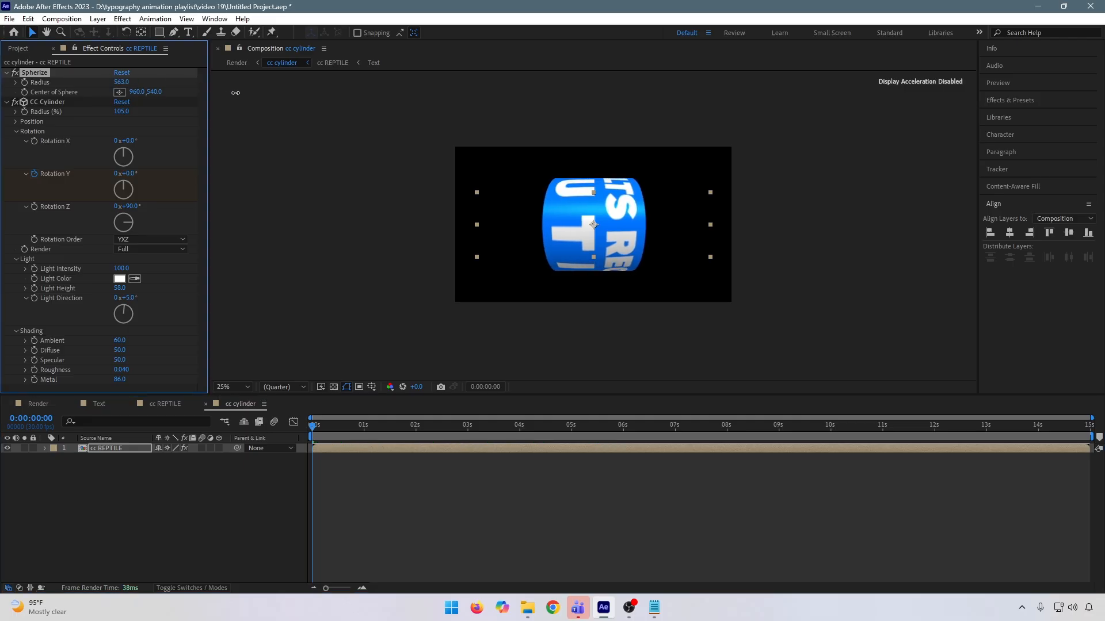
# Step: Move the Spherize effect's Center of Sphere to 1080, 540 and scrub through the animation to check the bulge
pyautogui.moveTo(137, 92); pyautogui.dragTo(107, 123)
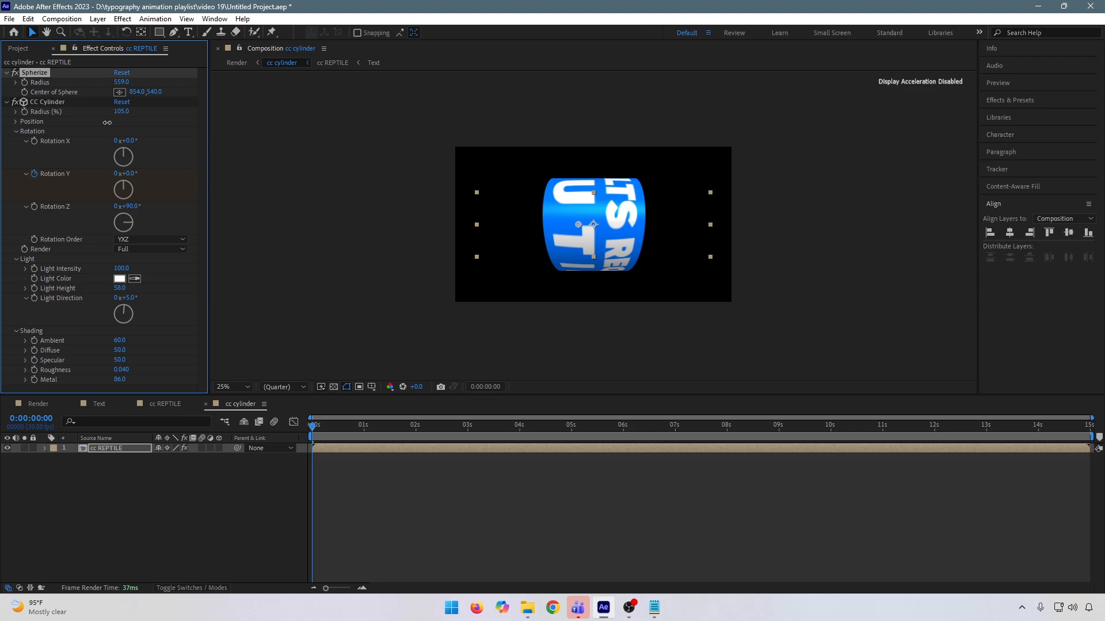
pyautogui.moveTo(316, 429); pyautogui.dragTo(659, 429)
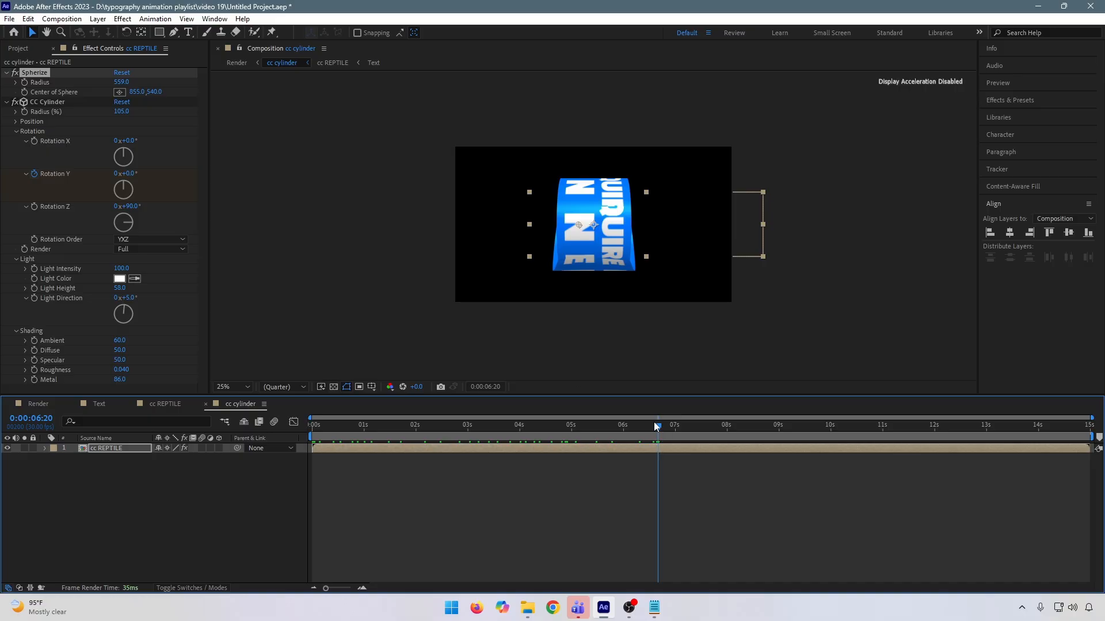
pyautogui.moveTo(135, 93); pyautogui.dragTo(287, 114)
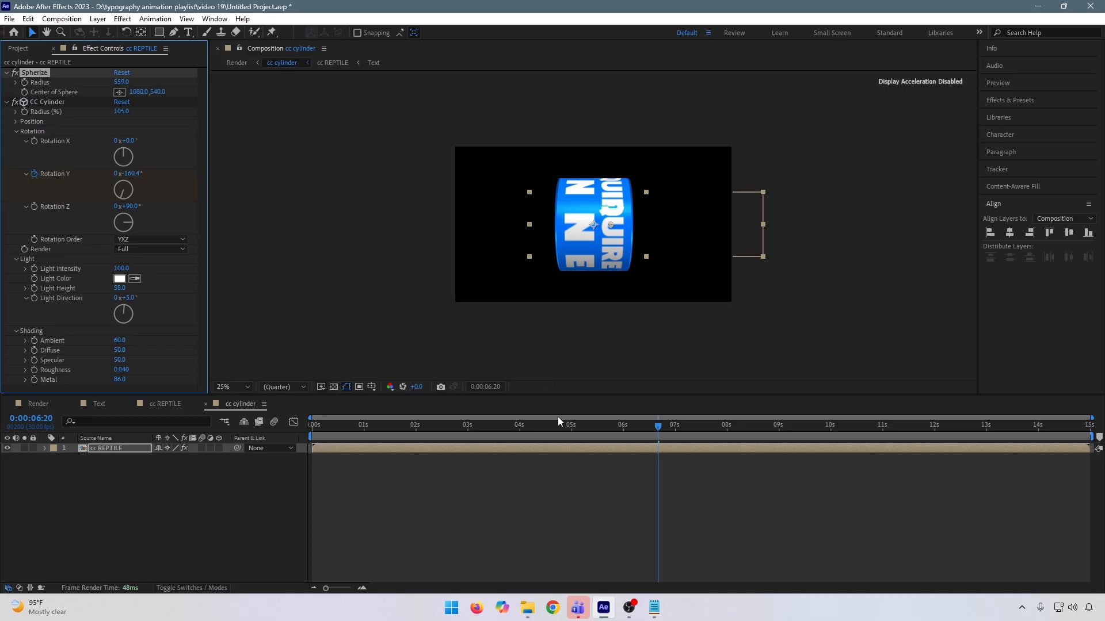
pyautogui.moveTo(557, 429); pyautogui.dragTo(274, 431)
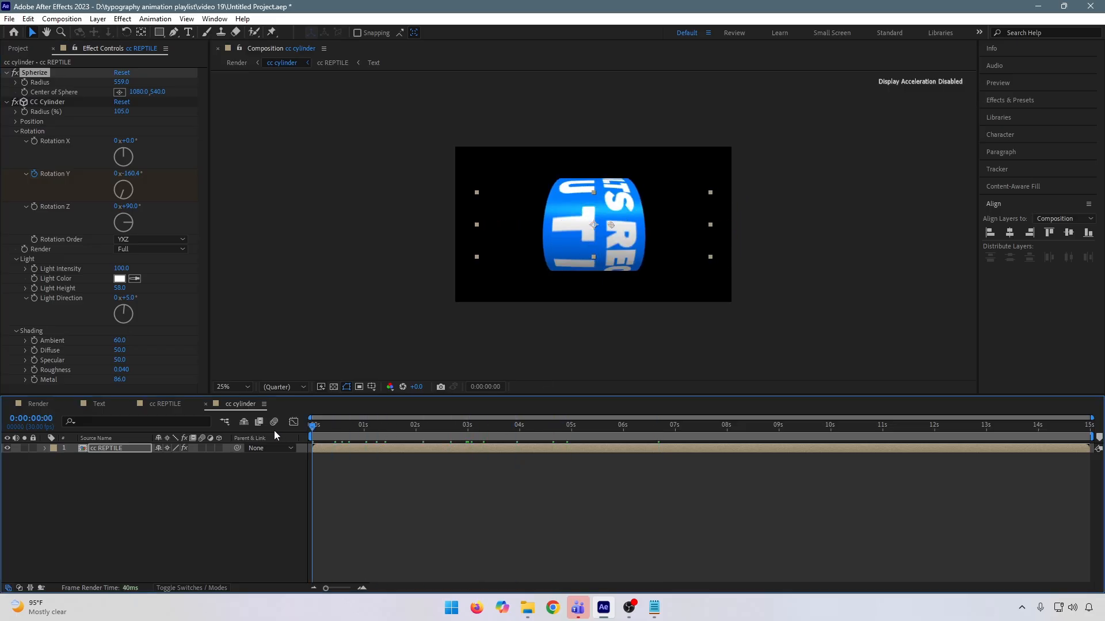
# Step: Place the Spherize effect's Center of Sphere near the middle of the cylinder in the frame, at about 948, 532
pyautogui.click(120, 92)
pyautogui.click(595, 224)
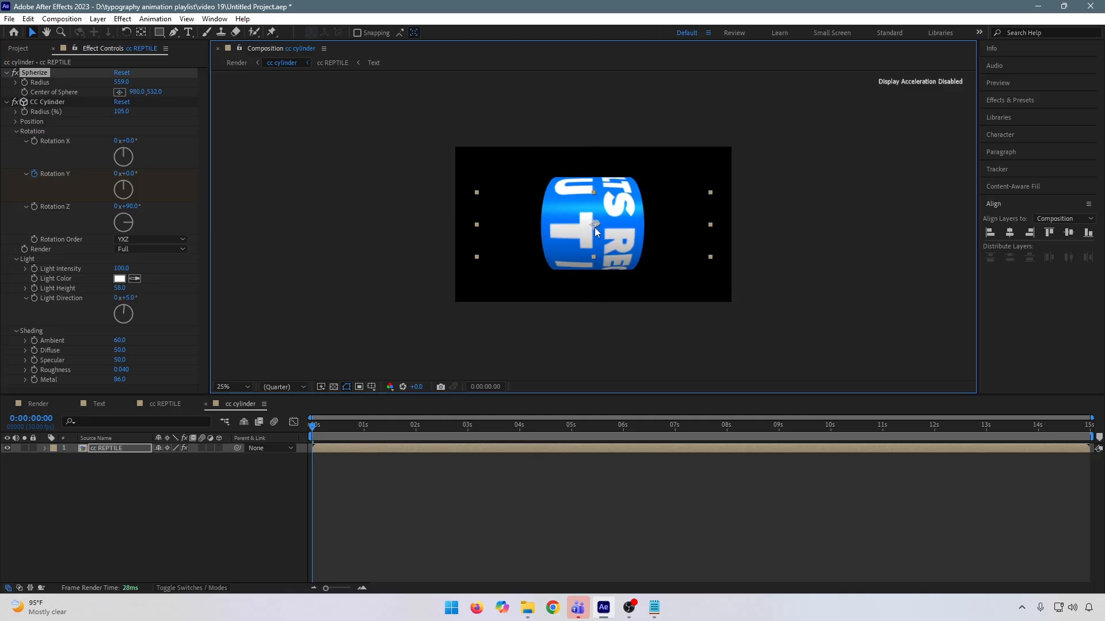
pyautogui.moveTo(592, 217); pyautogui.dragTo(596, 228)
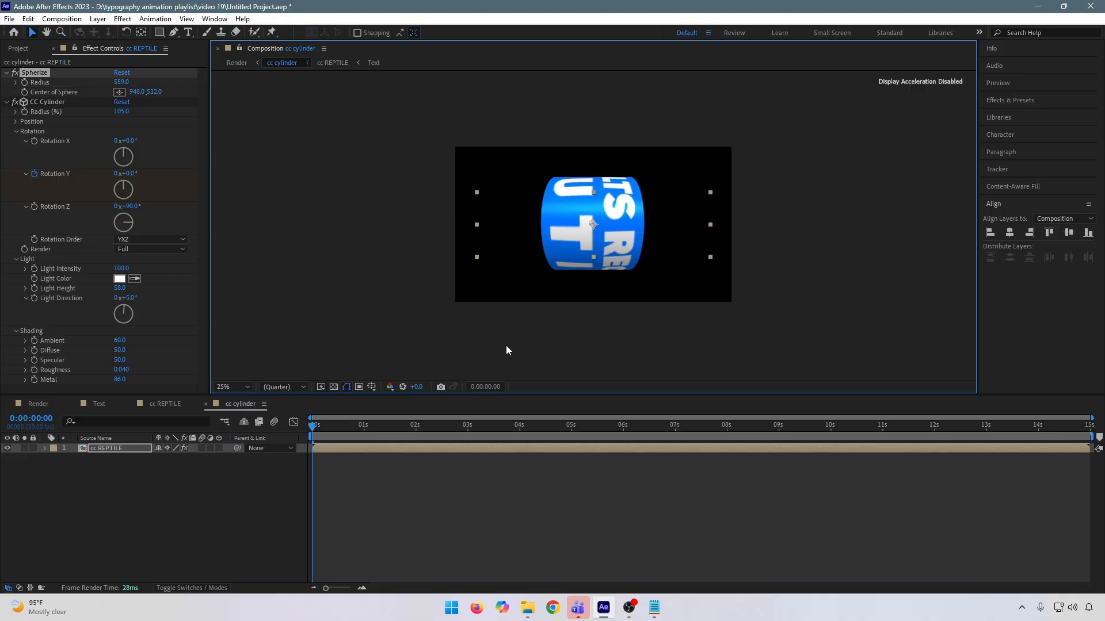
# Step: Preview the Render composition's animation and set the cc cylinder layer's last Position keyframe to 960, 1909, below the frame
pyautogui.click(38, 403)
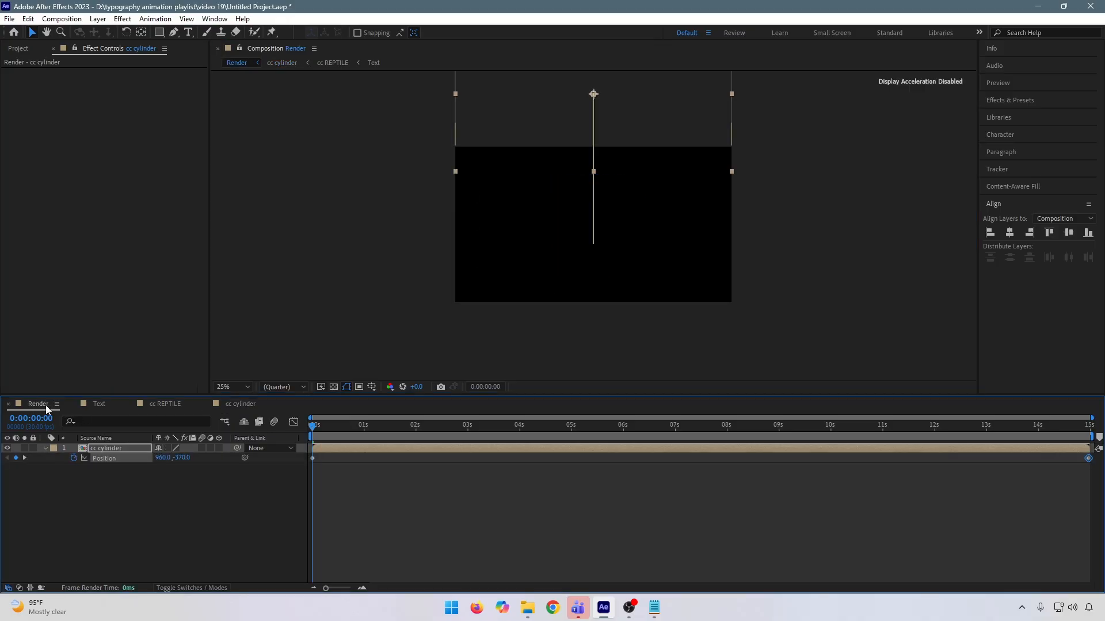
pyautogui.moveTo(318, 426); pyautogui.dragTo(257, 465)
pyautogui.press('space')
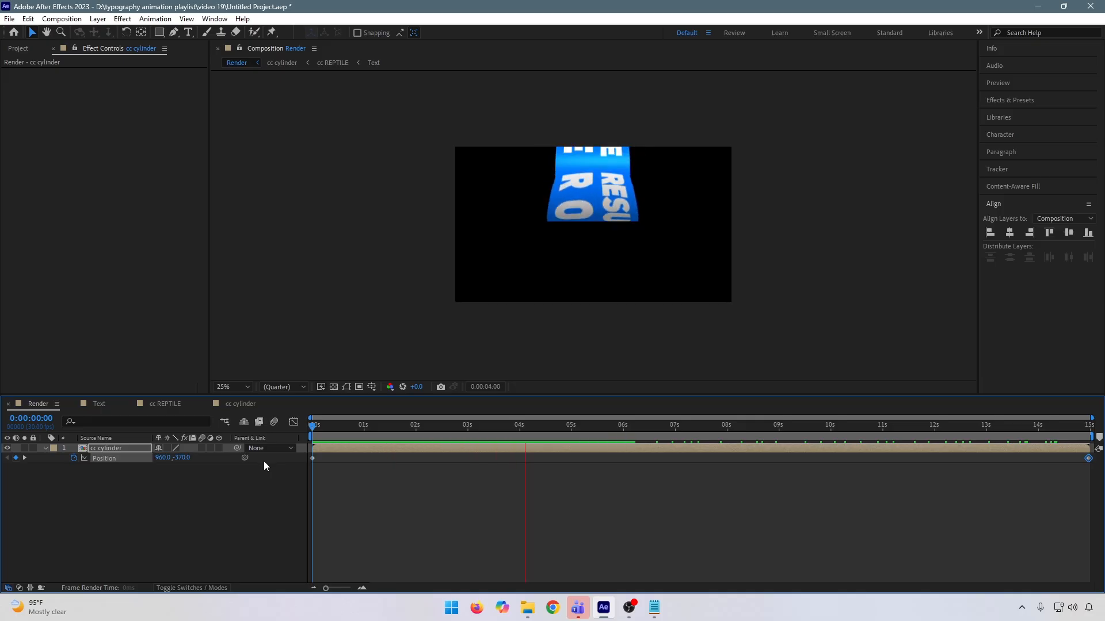
pyautogui.press('space')
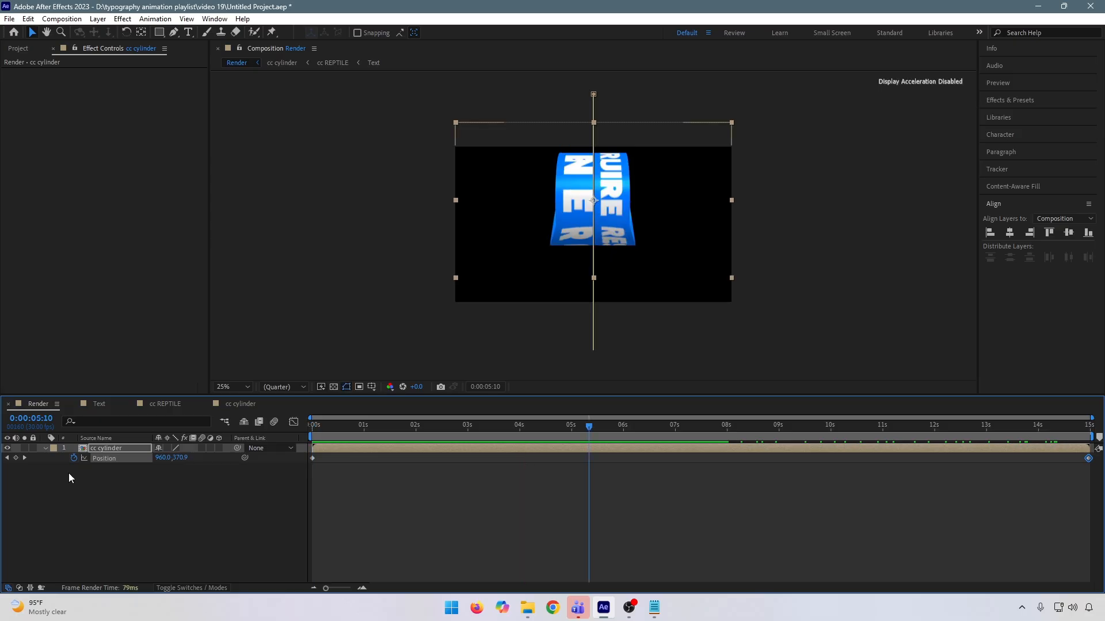
pyautogui.click(23, 458)
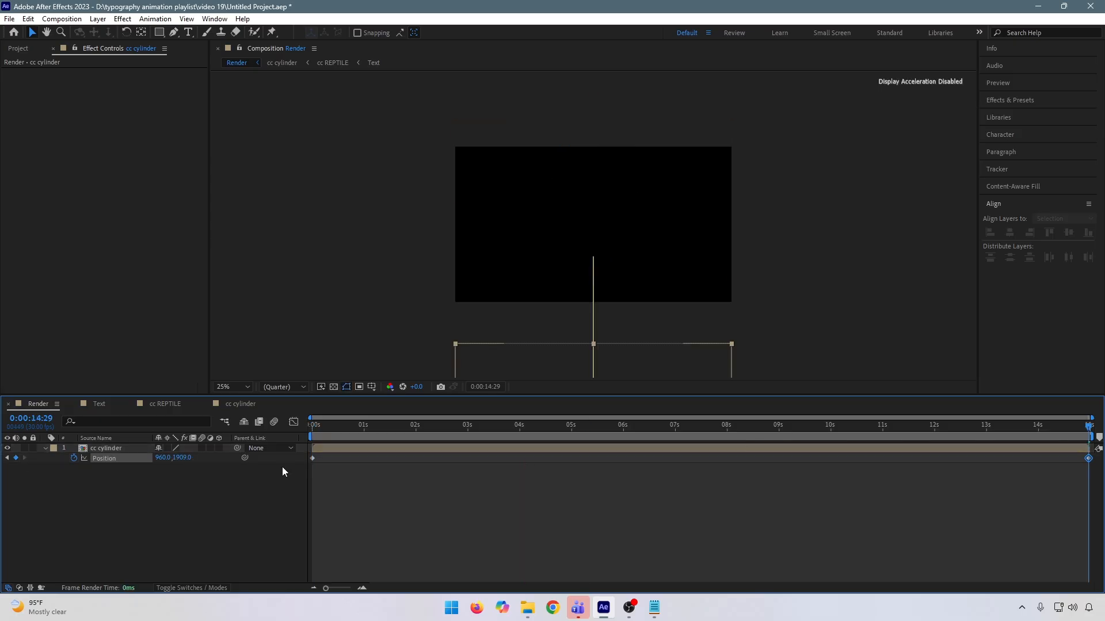
pyautogui.press('space')
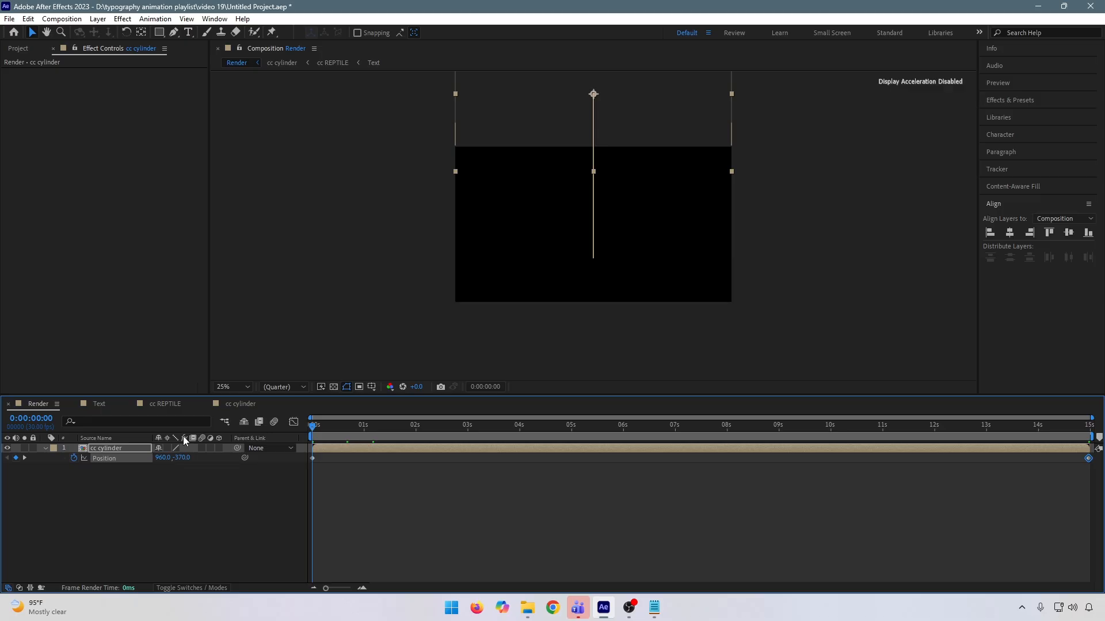
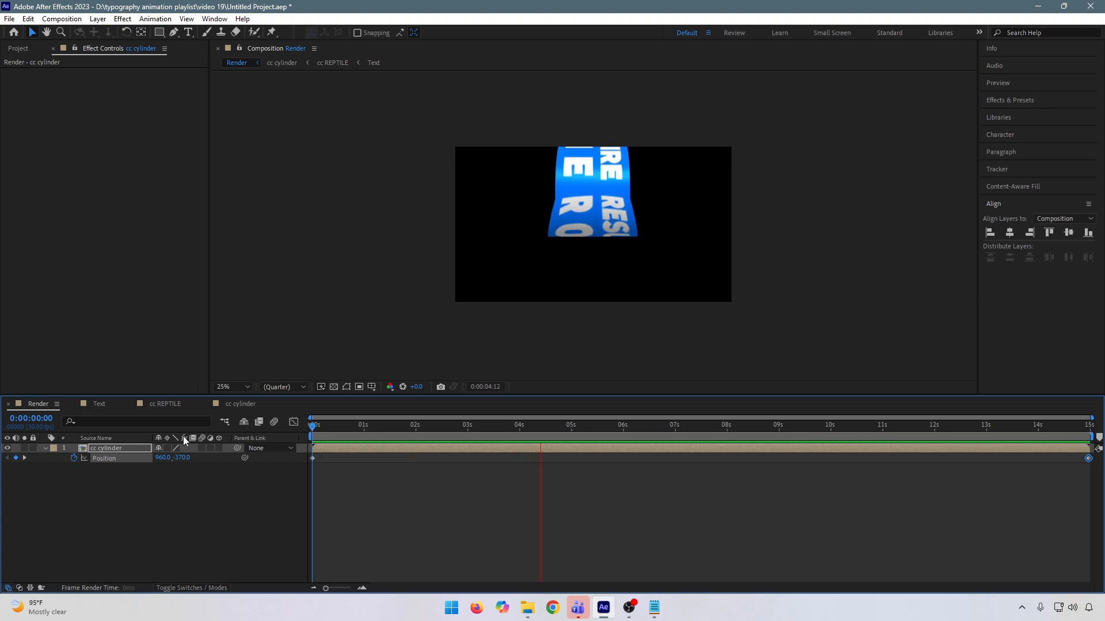
# Step: Stop the preview and add the cc REPTILE composition to the Render composition as a layer beneath cc cylinder
pyautogui.press('space')
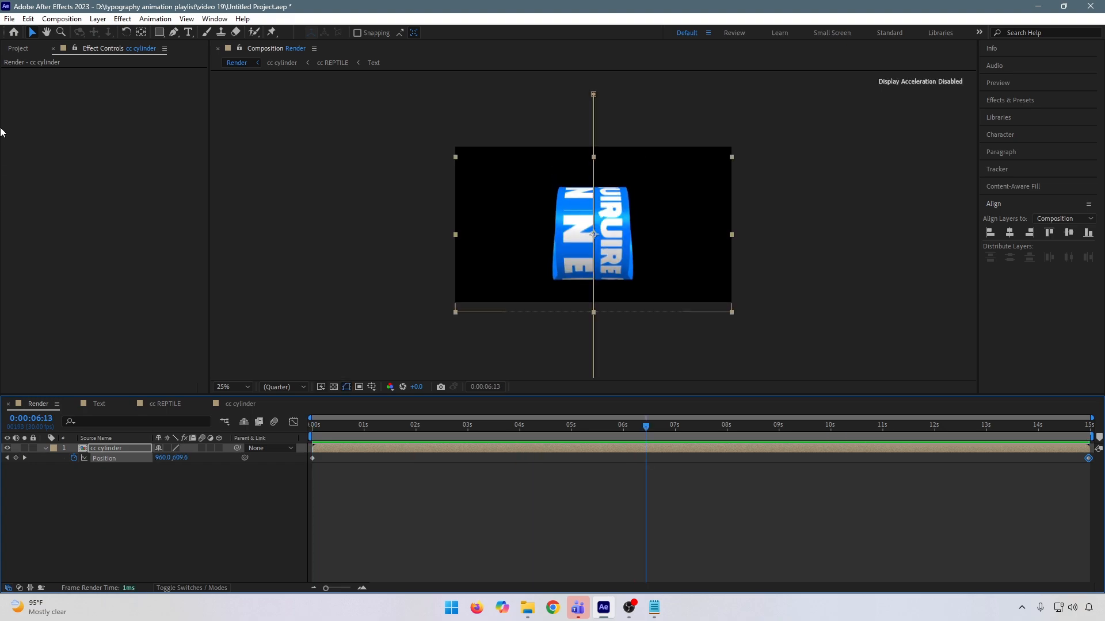
pyautogui.click(17, 49)
pyautogui.click(72, 258)
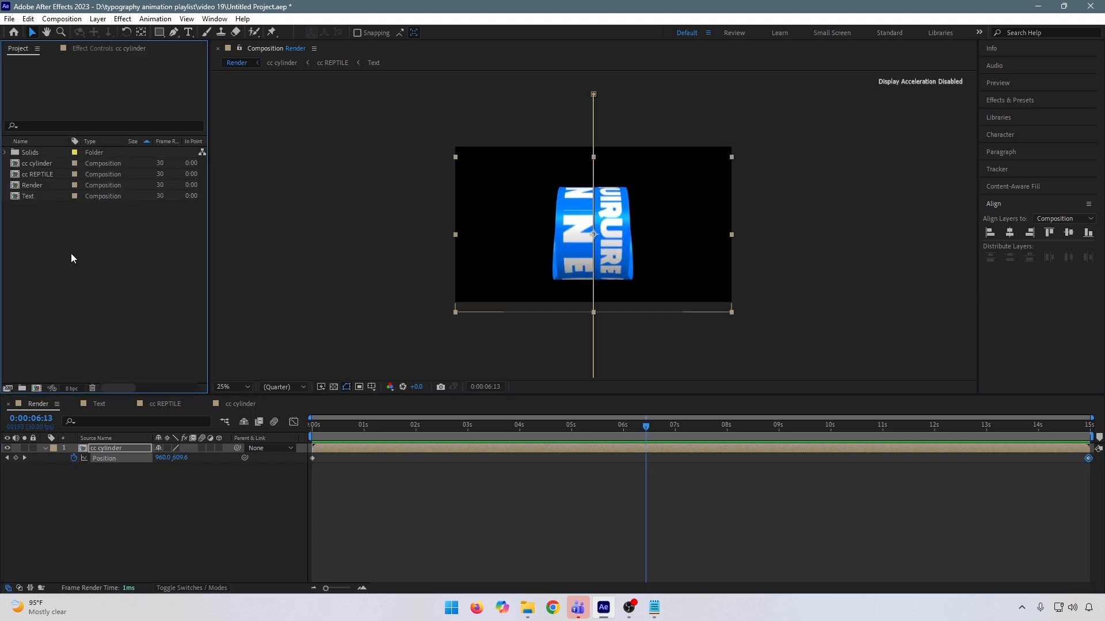
pyautogui.click(35, 174)
pyautogui.moveTo(96, 332); pyautogui.dragTo(102, 472)
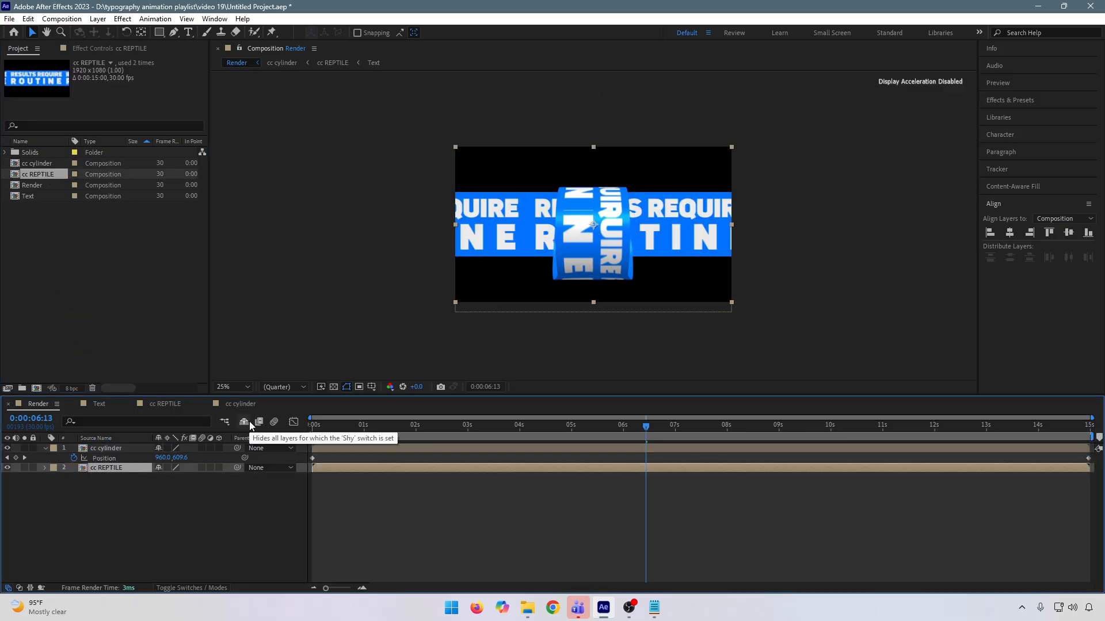
# Step: Set the cc REPTILE layer's Rotation to 90° and align it to the horizontal centre of the composition
pyautogui.press('r')
pyautogui.press('r')
pyautogui.press('r')
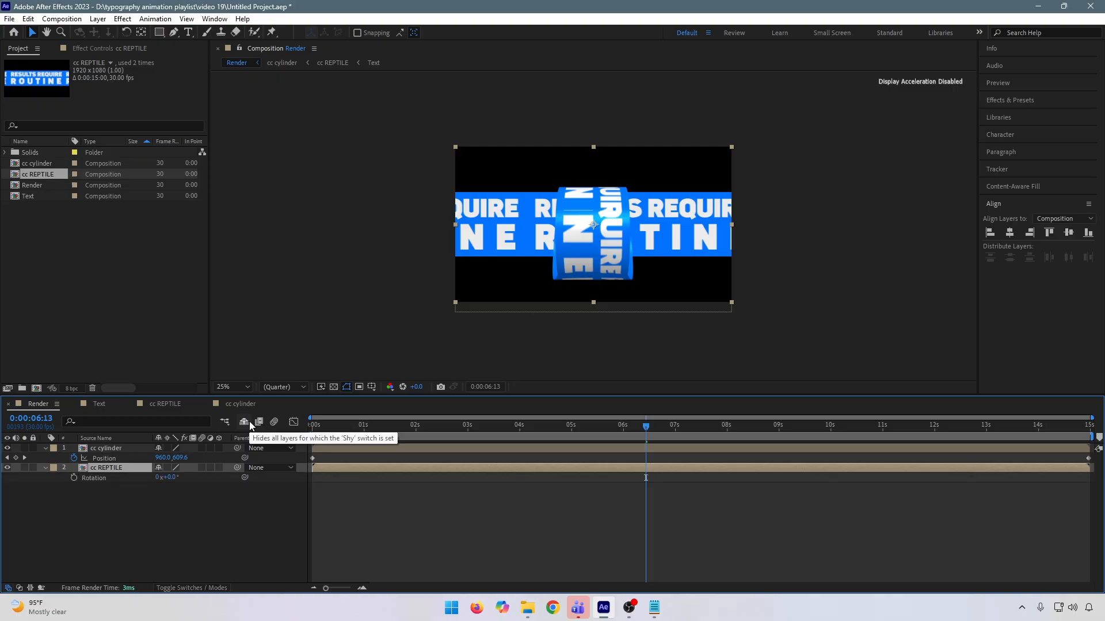
pyautogui.click(172, 477)
pyautogui.write('90')
pyautogui.press('Return')
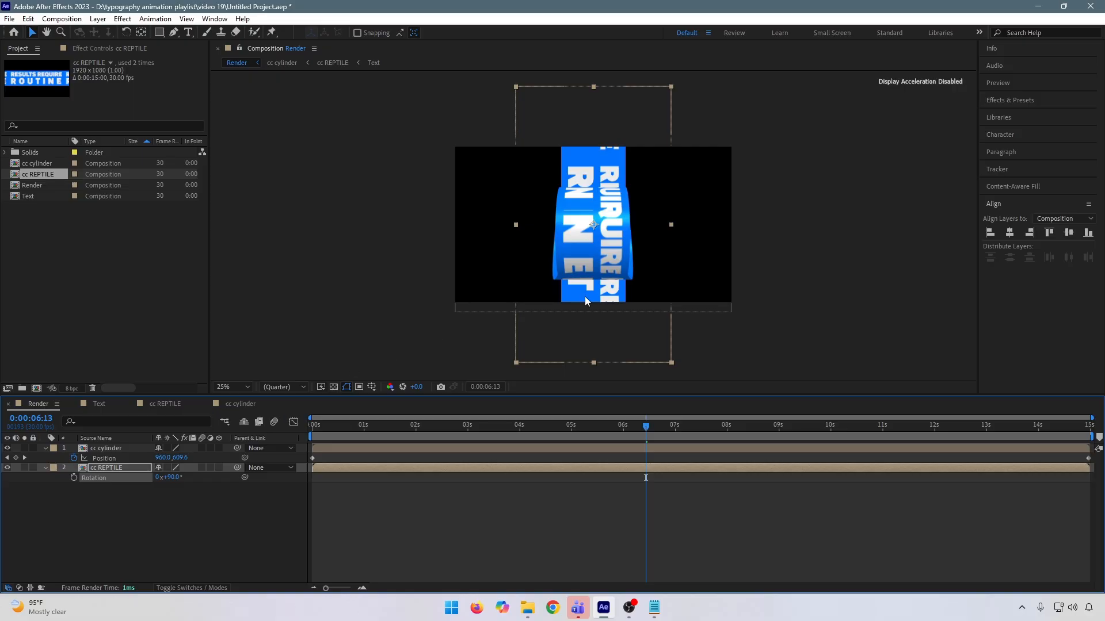
pyautogui.click(1016, 235)
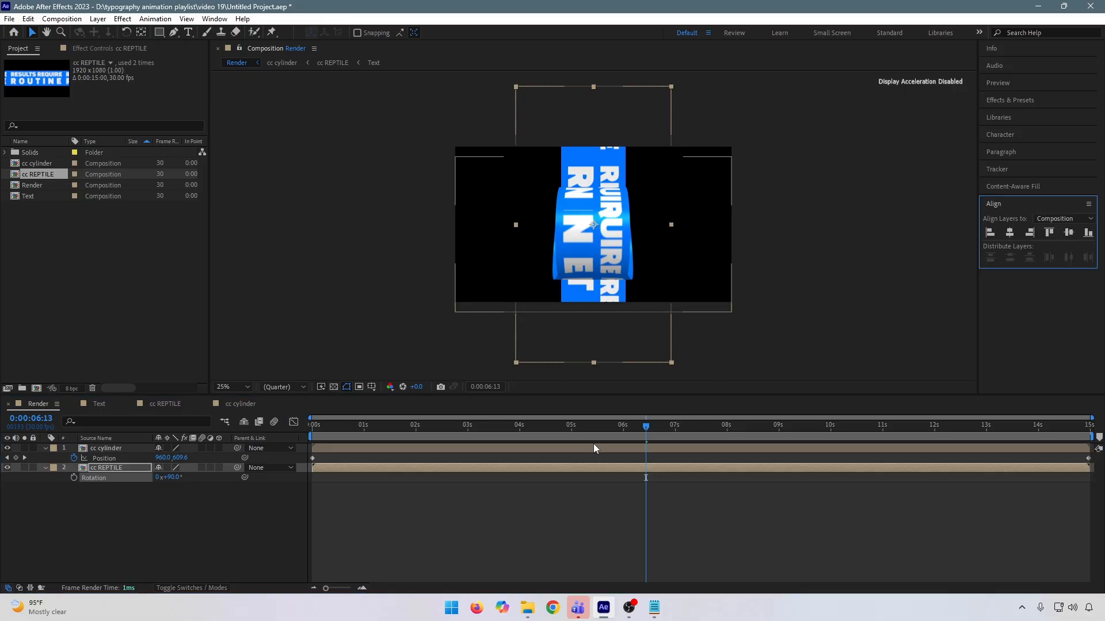
# Step: At 0:00:04:12, draw a rectangular mask on the cc REPTILE layer across its full width, covering its upper part
pyautogui.moveTo(600, 428); pyautogui.dragTo(541, 433)
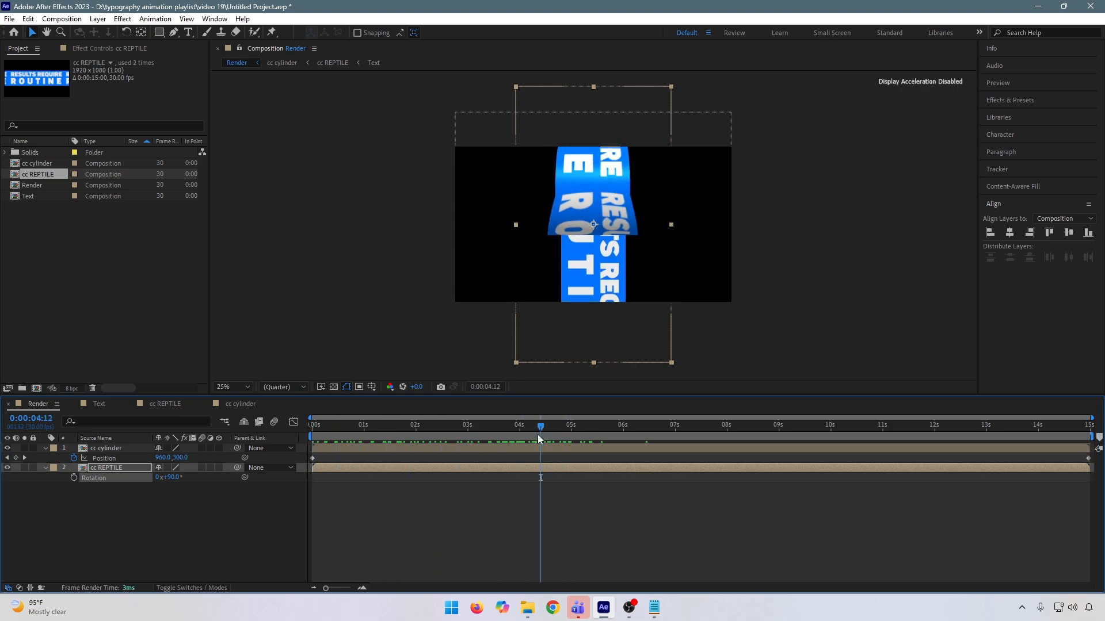
pyautogui.click(129, 468)
pyautogui.click(160, 33)
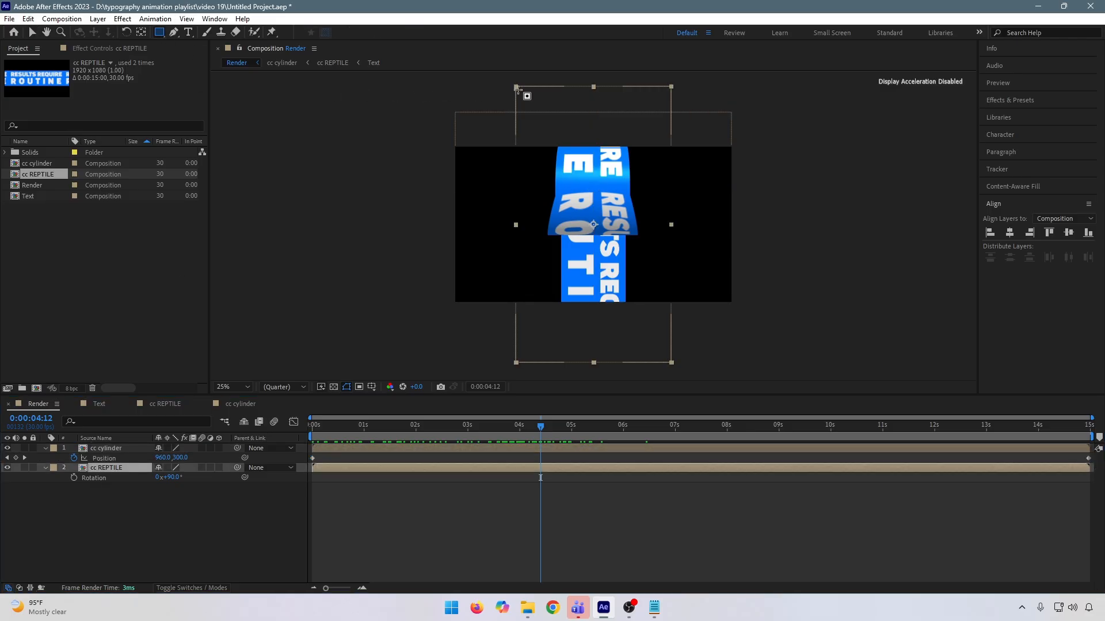
pyautogui.moveTo(505, 83); pyautogui.dragTo(685, 189)
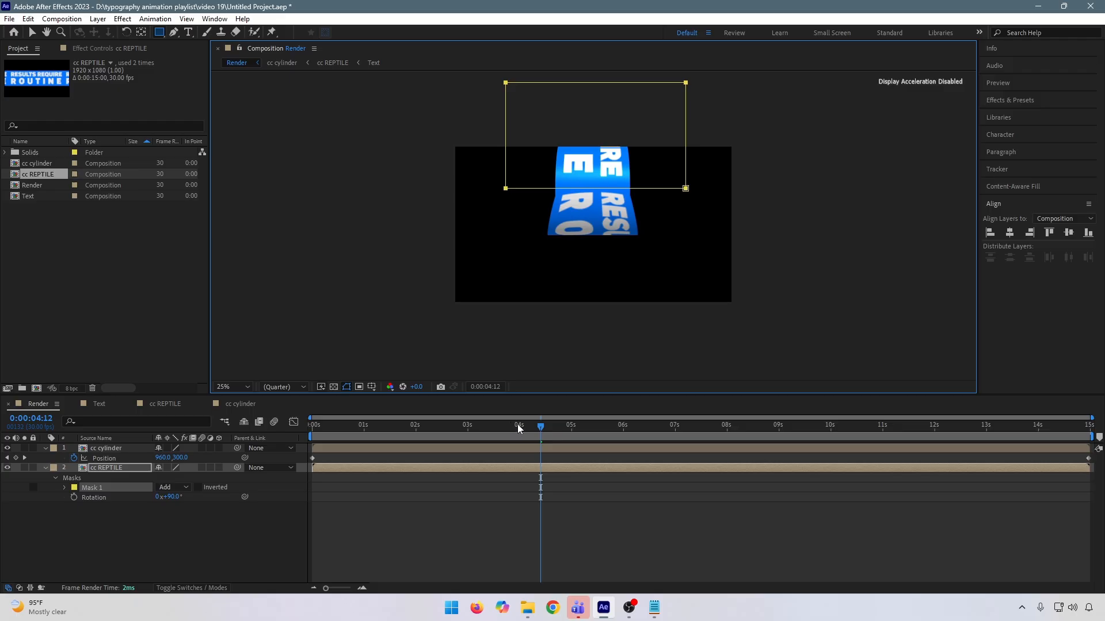
# Step: At 0:00:00:00, raise the mask's lower edge above the frame and start keyframing Mask Path
pyautogui.moveTo(517, 424); pyautogui.dragTo(292, 451)
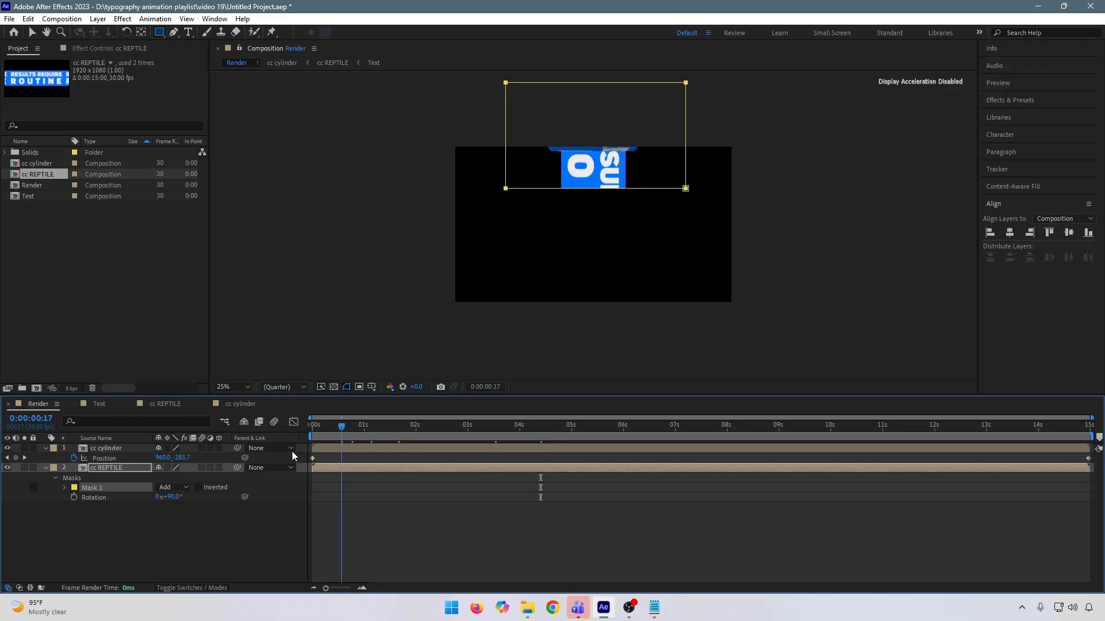
pyautogui.click(32, 34)
pyautogui.moveTo(426, 191); pyautogui.dragTo(794, 167)
pyautogui.moveTo(688, 192); pyautogui.dragTo(690, 140)
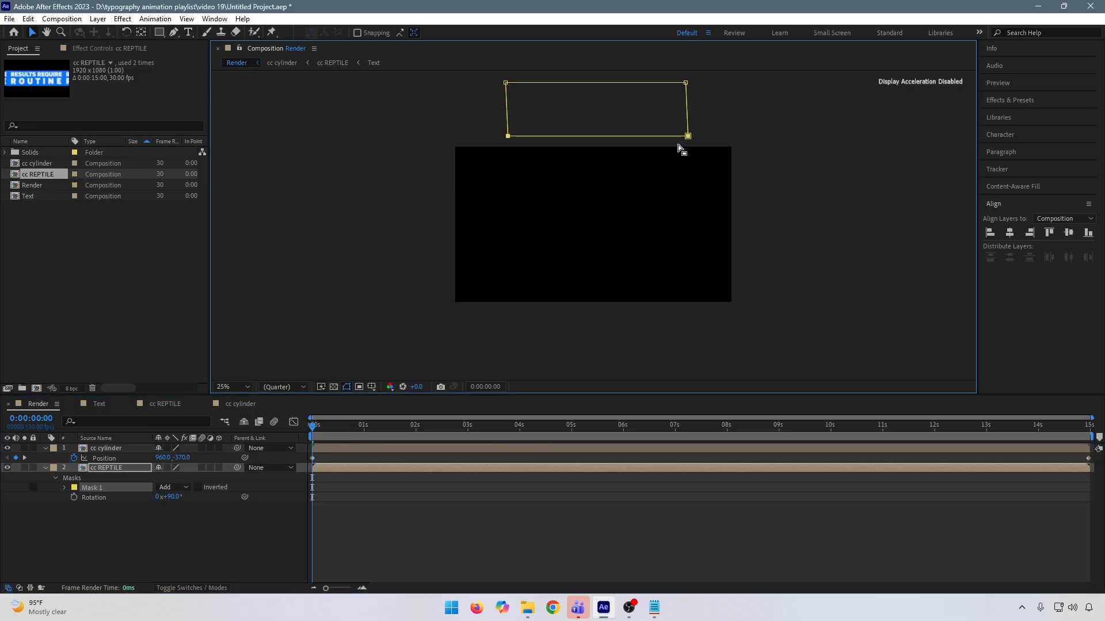
pyautogui.click(64, 488)
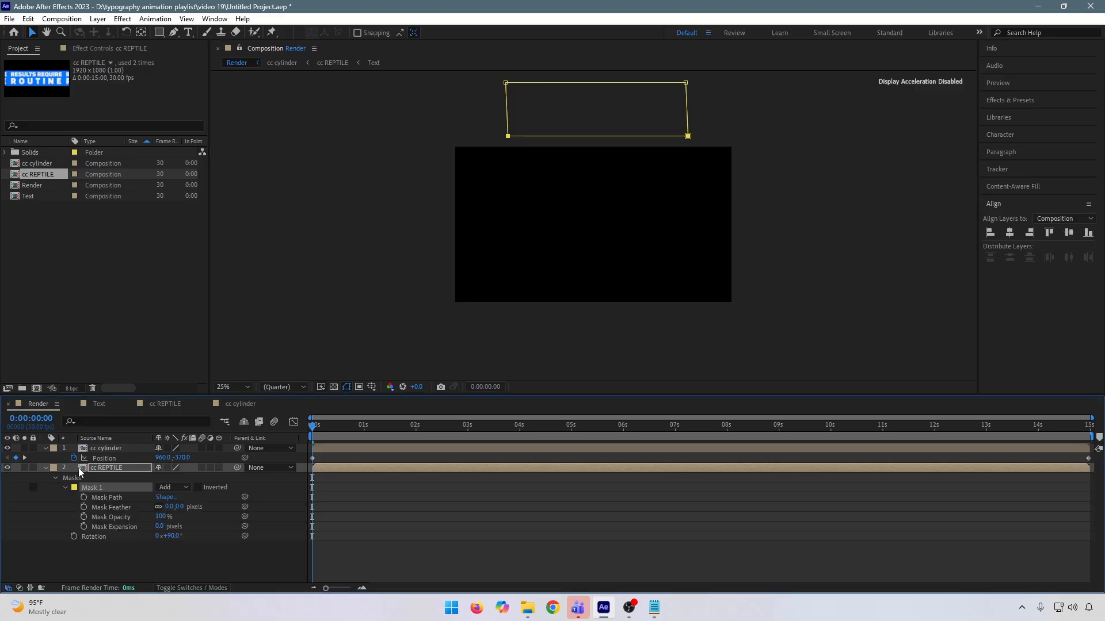
pyautogui.click(84, 498)
# Step: At 0:00:14:29, extend the mask's lower edge below the frame to keyframe the full strip reveal
pyautogui.moveTo(315, 430); pyautogui.dragTo(1000, 429)
pyautogui.moveTo(1086, 442); pyautogui.dragTo(1088, 442)
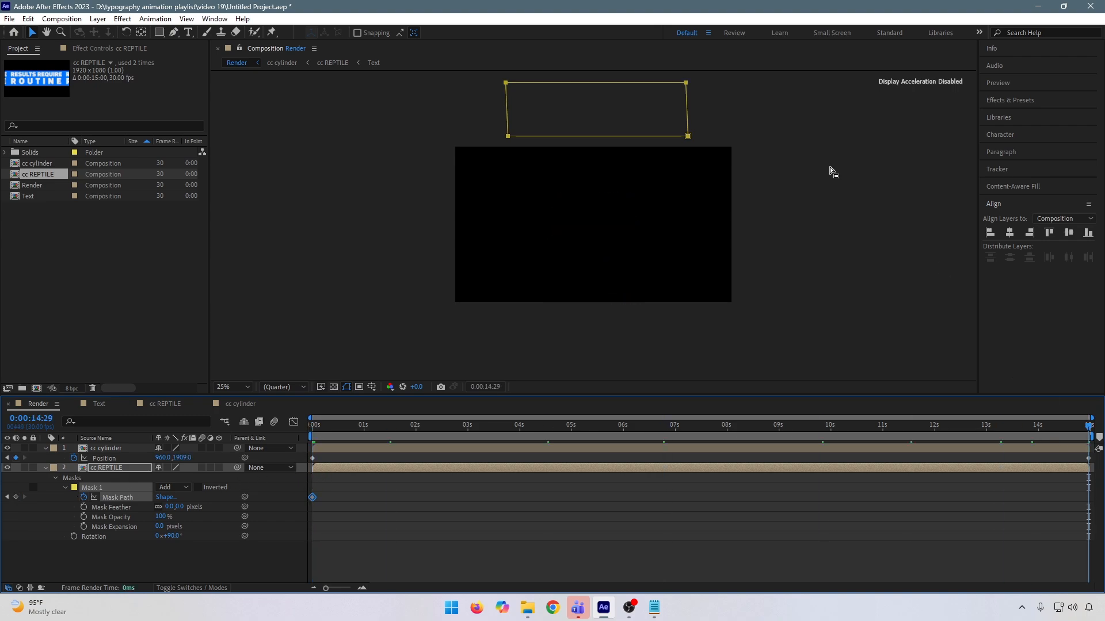
pyautogui.moveTo(760, 124); pyautogui.dragTo(358, 172)
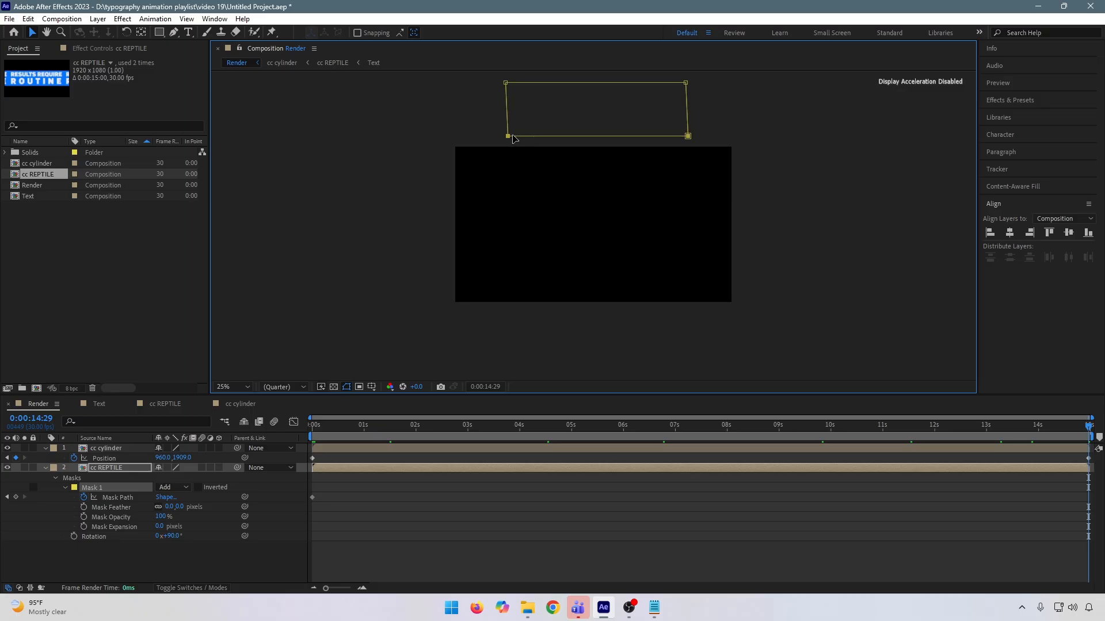
pyautogui.moveTo(509, 138); pyautogui.dragTo(511, 371)
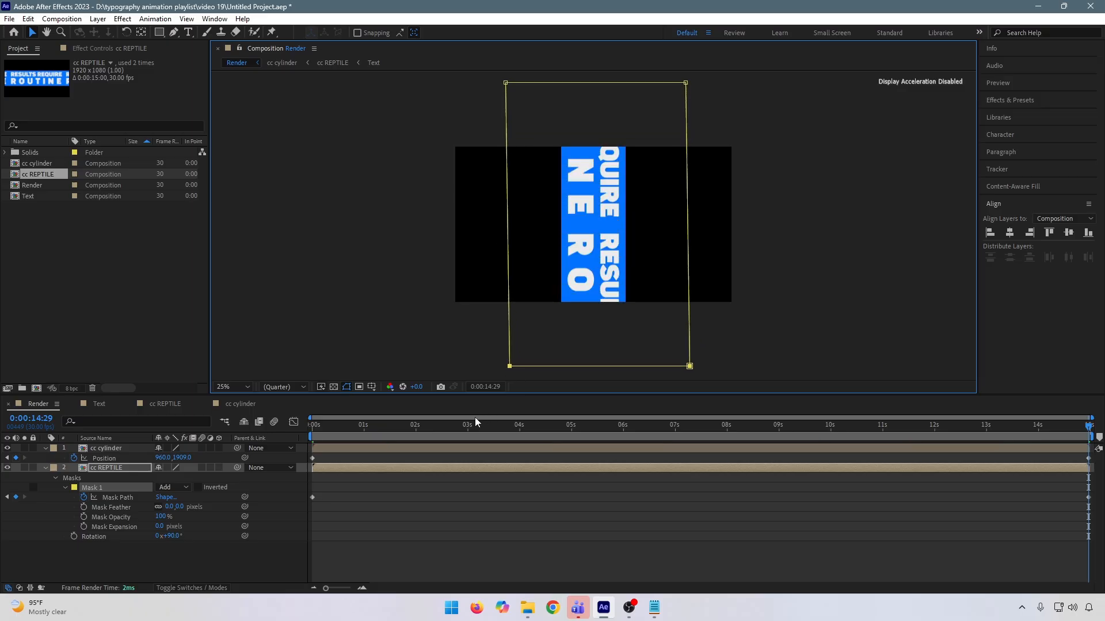
# Step: Scrub to 0:00:08:27 to check the strip reveal against the cylinder, and look into the cc REPTILE composition
pyautogui.moveTo(434, 437); pyautogui.dragTo(773, 412)
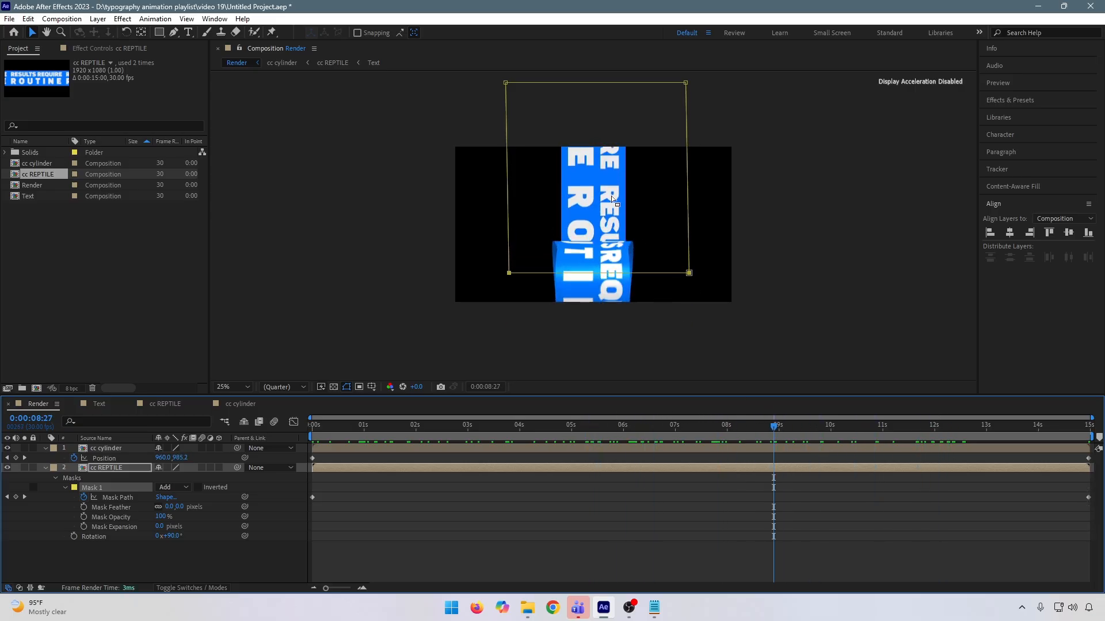
pyautogui.click(115, 448)
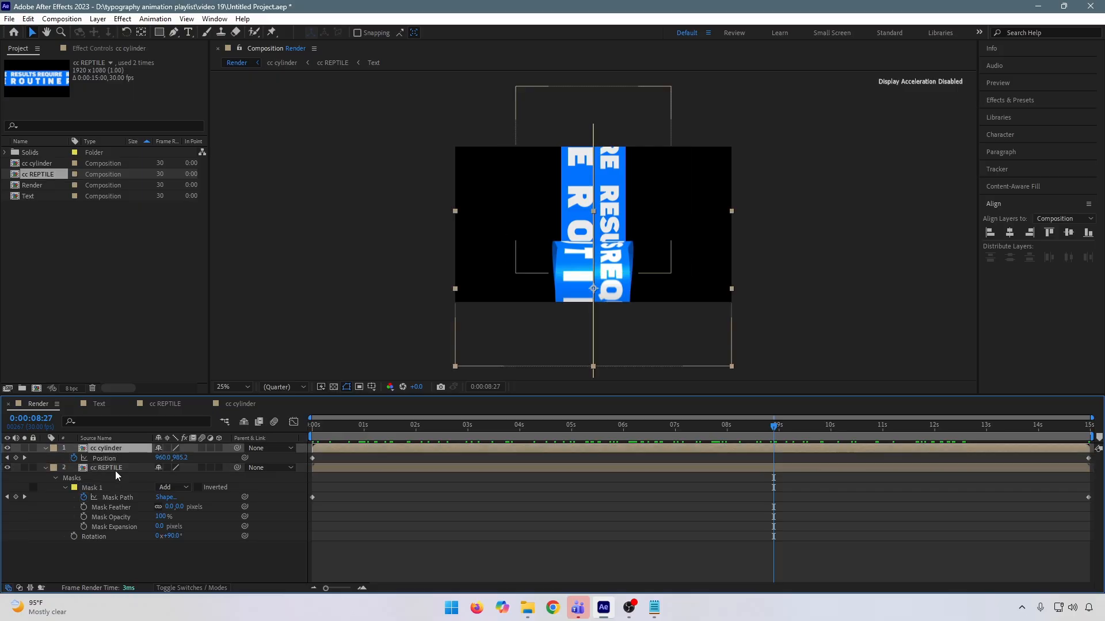
pyautogui.click(115, 467)
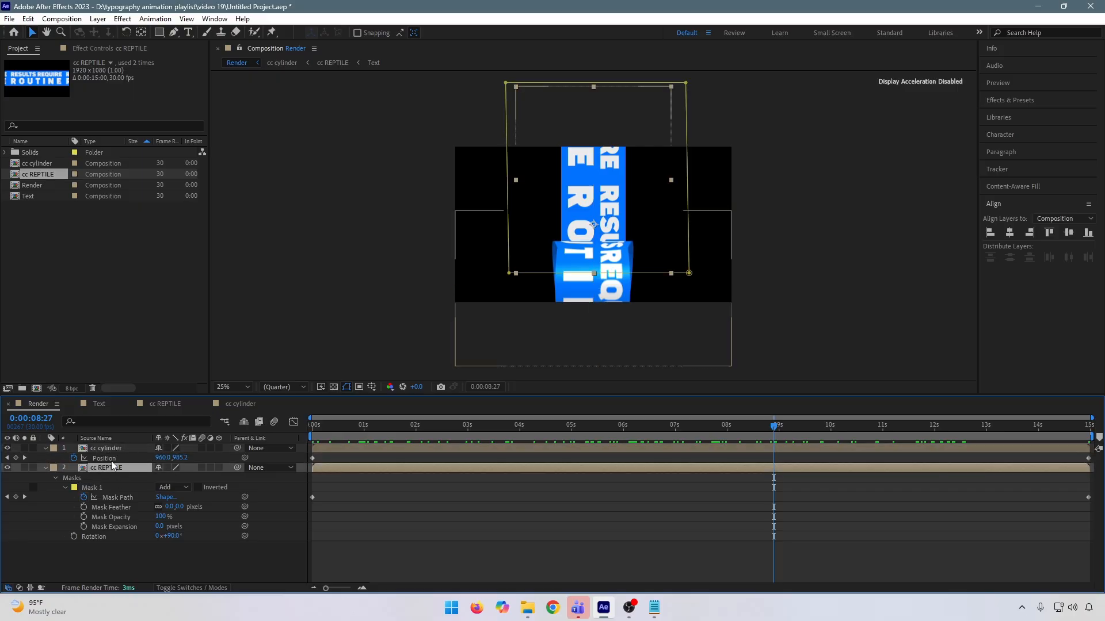
pyautogui.click(163, 404)
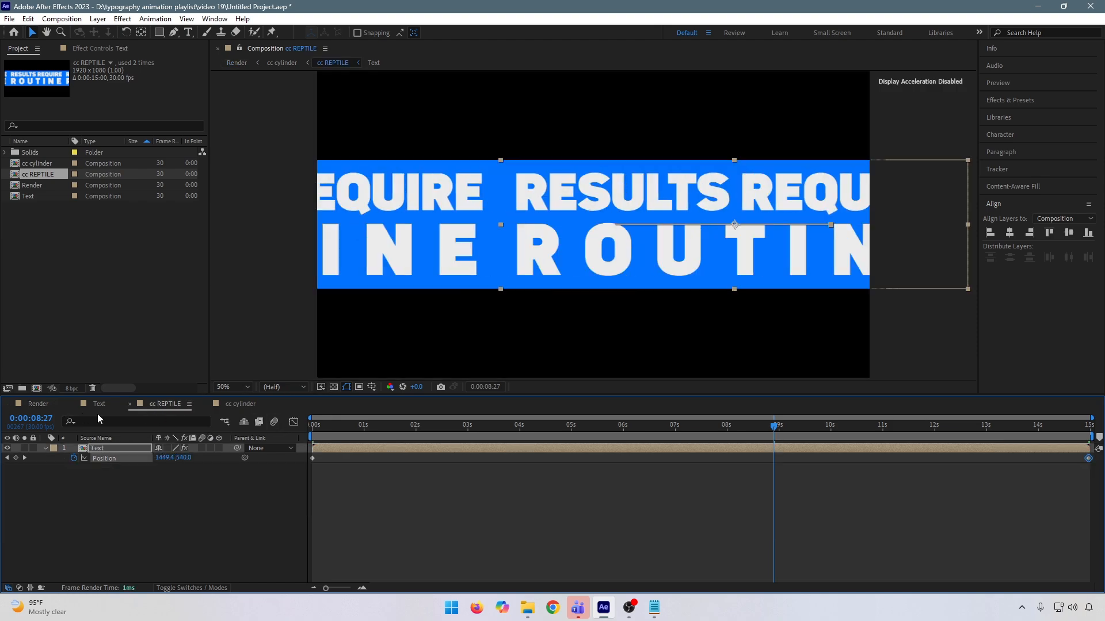
pyautogui.click(40, 405)
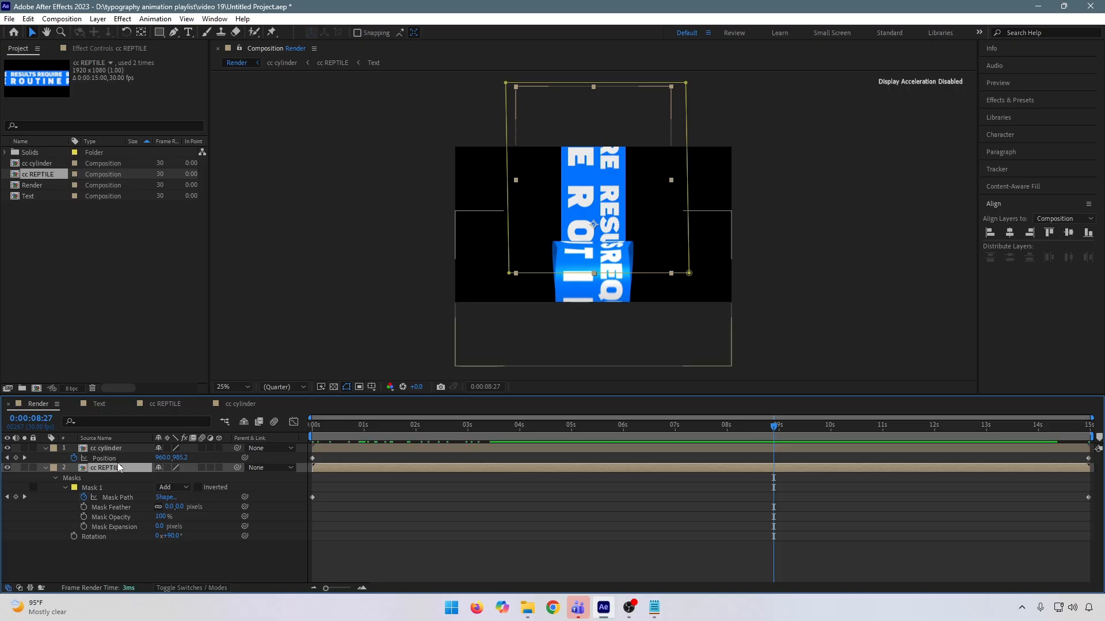
# Step: Try a Tint effect with swapped colors on Render's cc REPTILE layer, and delete the effect
pyautogui.hotkey('ctrl', 'space')
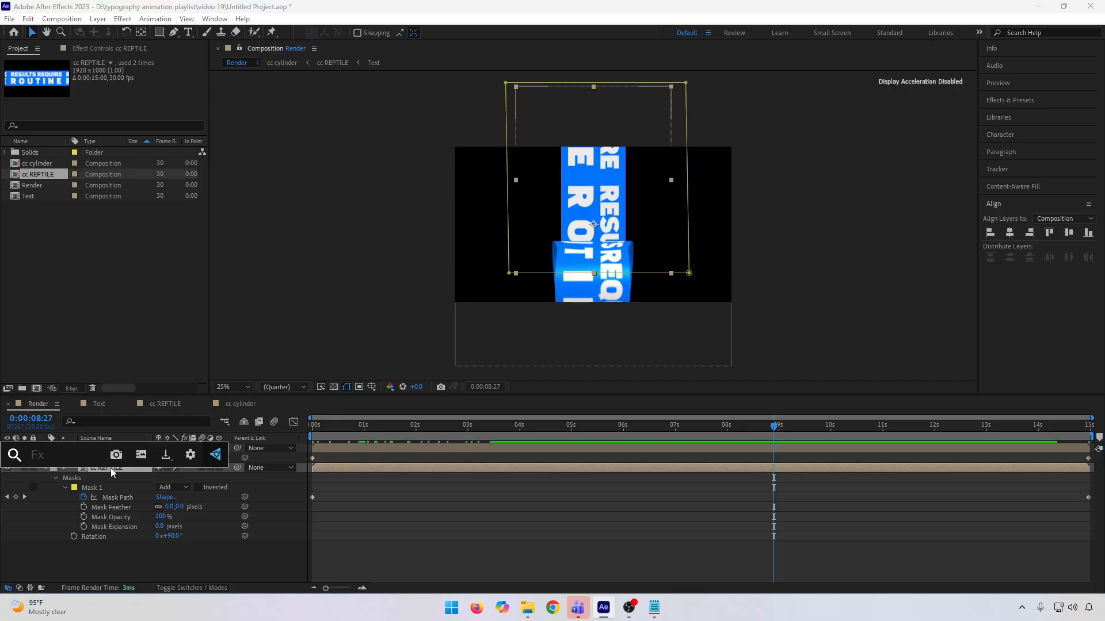
pyautogui.write('tin')
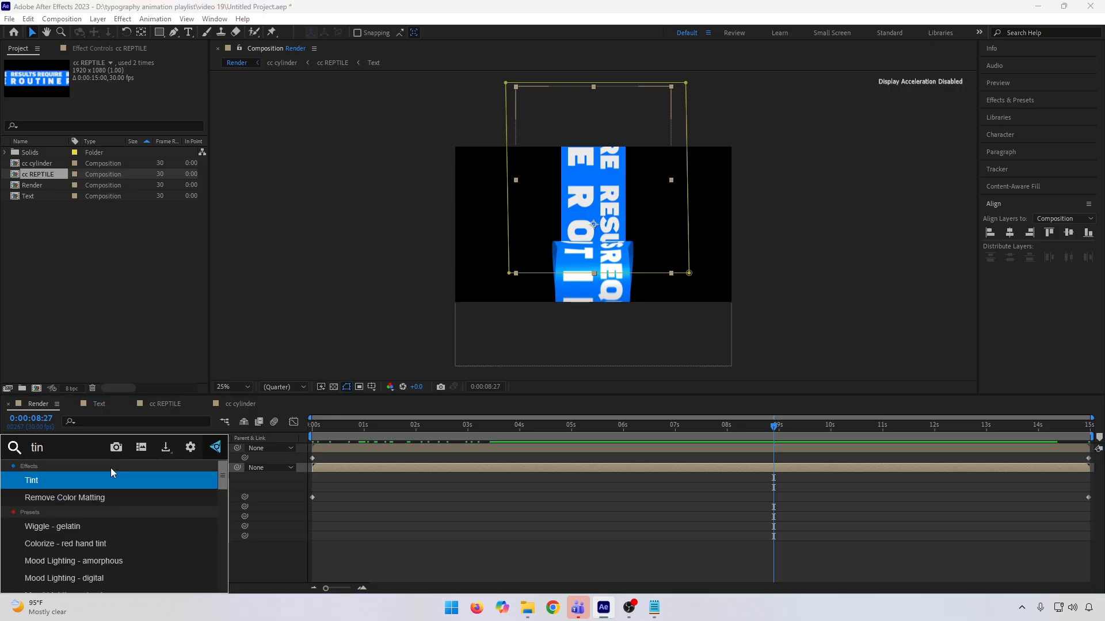
pyautogui.press('Return')
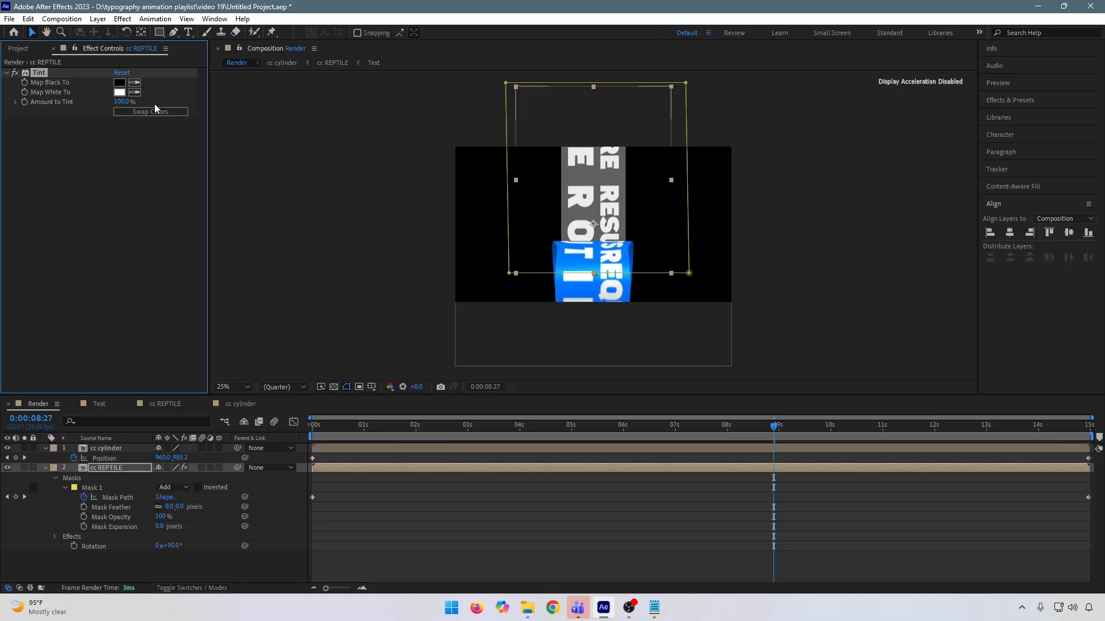
pyautogui.click(155, 115)
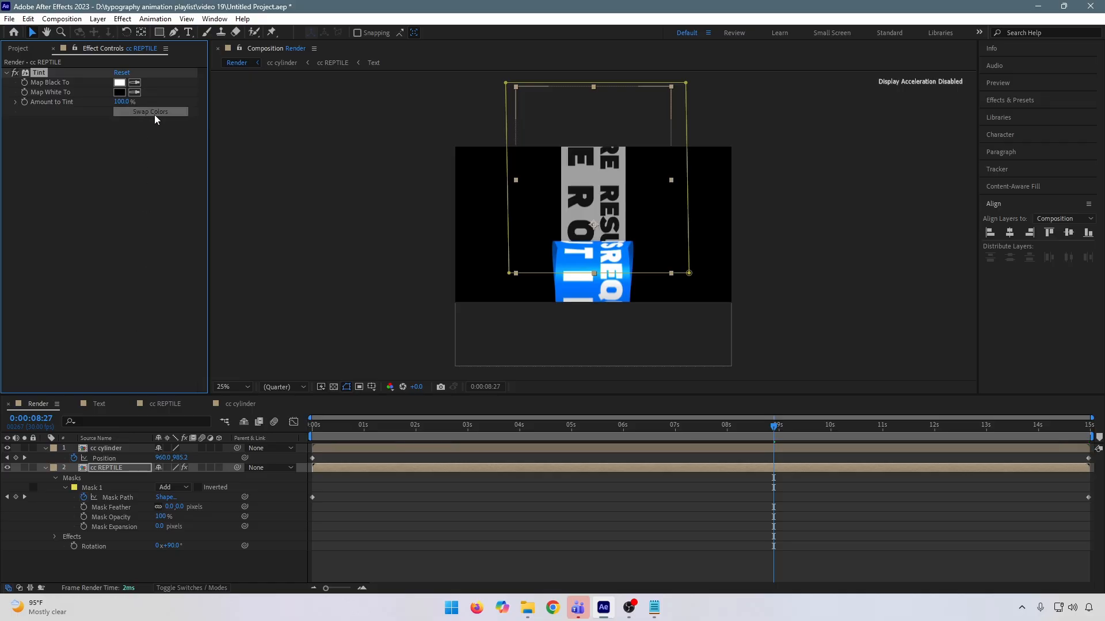
pyautogui.click(154, 115)
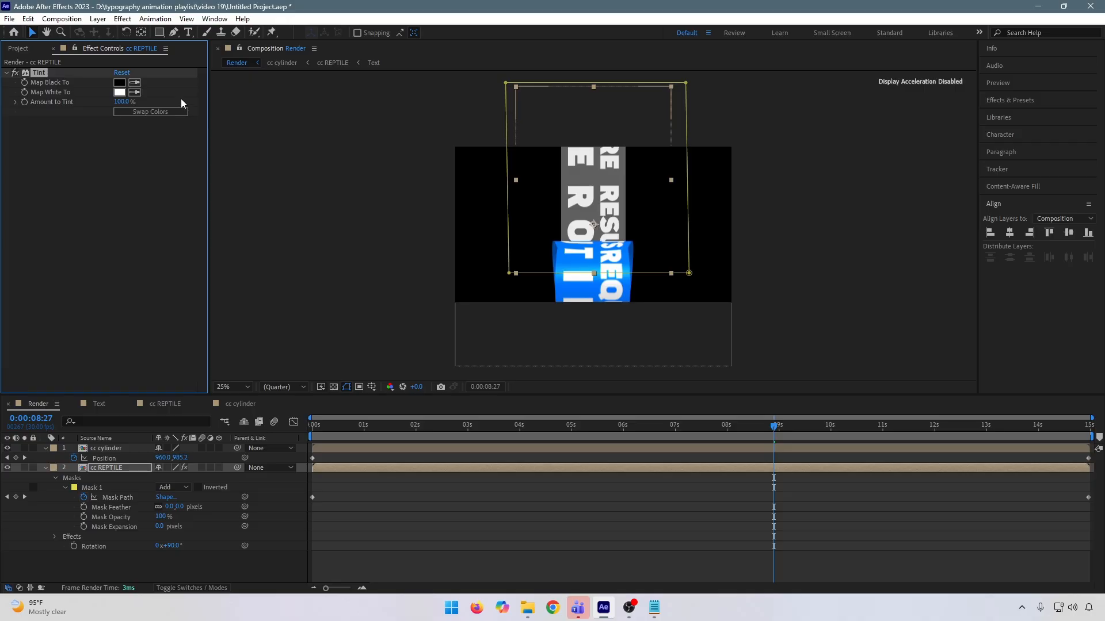
pyautogui.press('Delete')
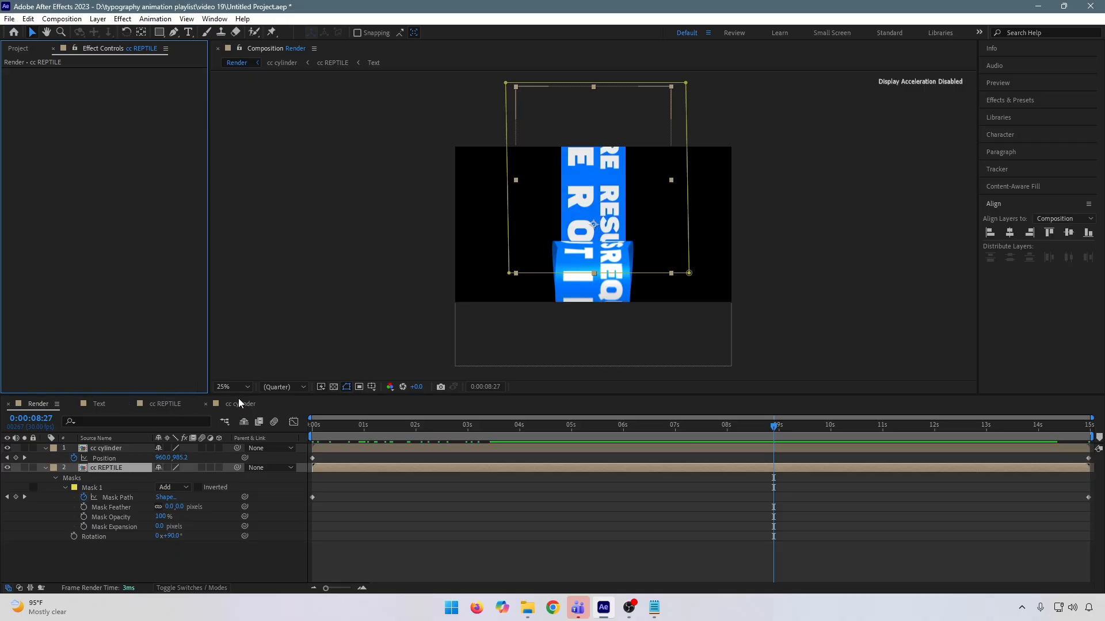
# Step: Try a Tint effect with swapped colors on the Text layer inside cc REPTILE, remove it and return to Render
pyautogui.click(183, 405)
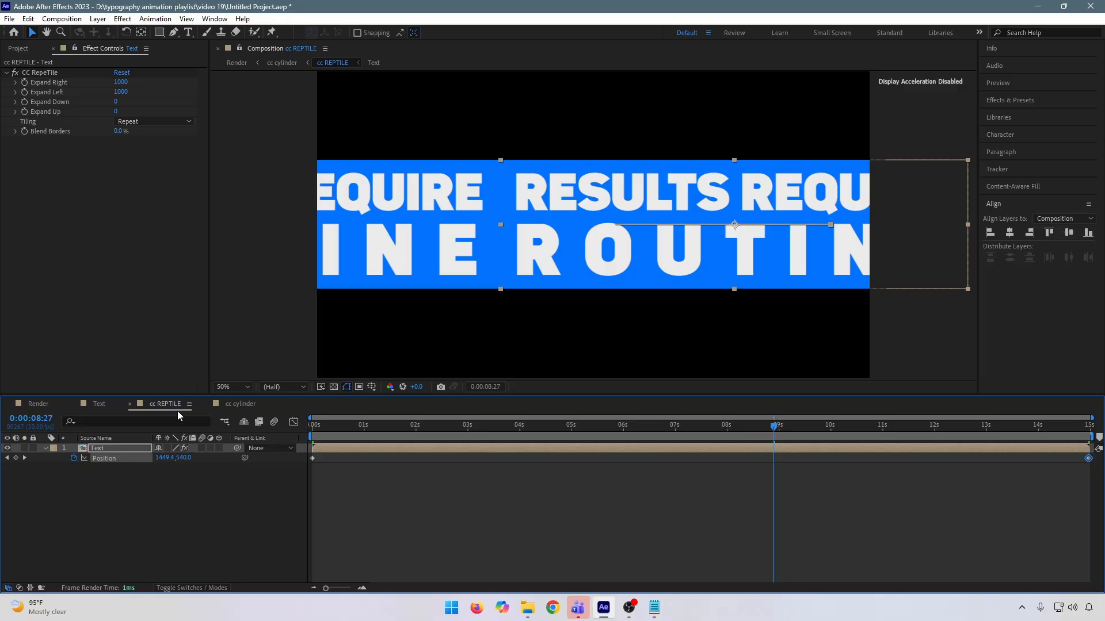
pyautogui.hotkey('ctrl', 'space')
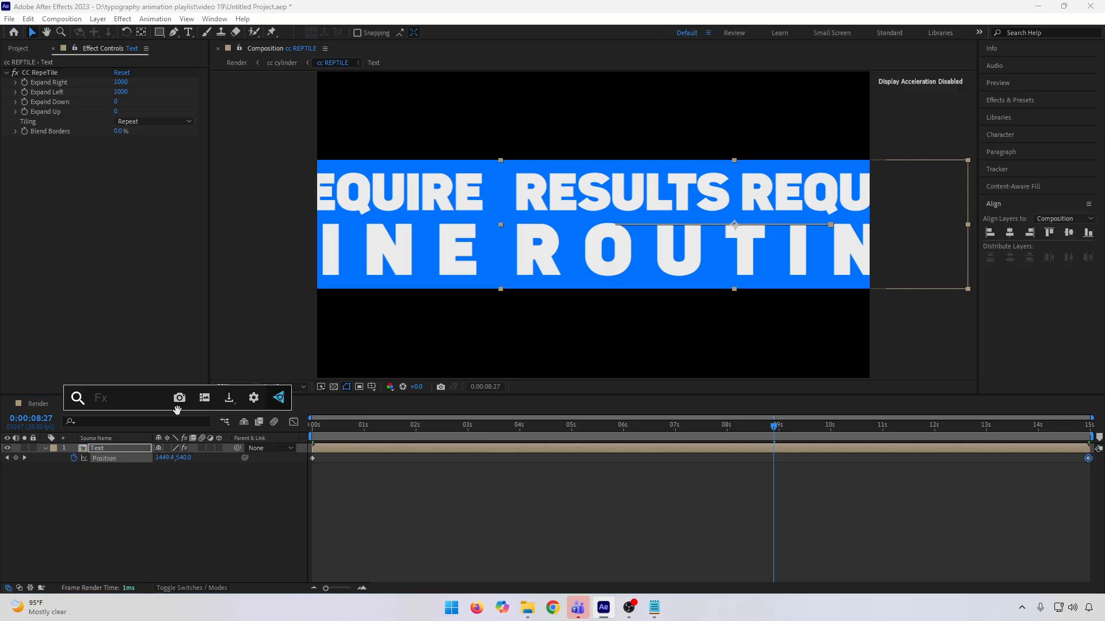
pyautogui.write('tint')
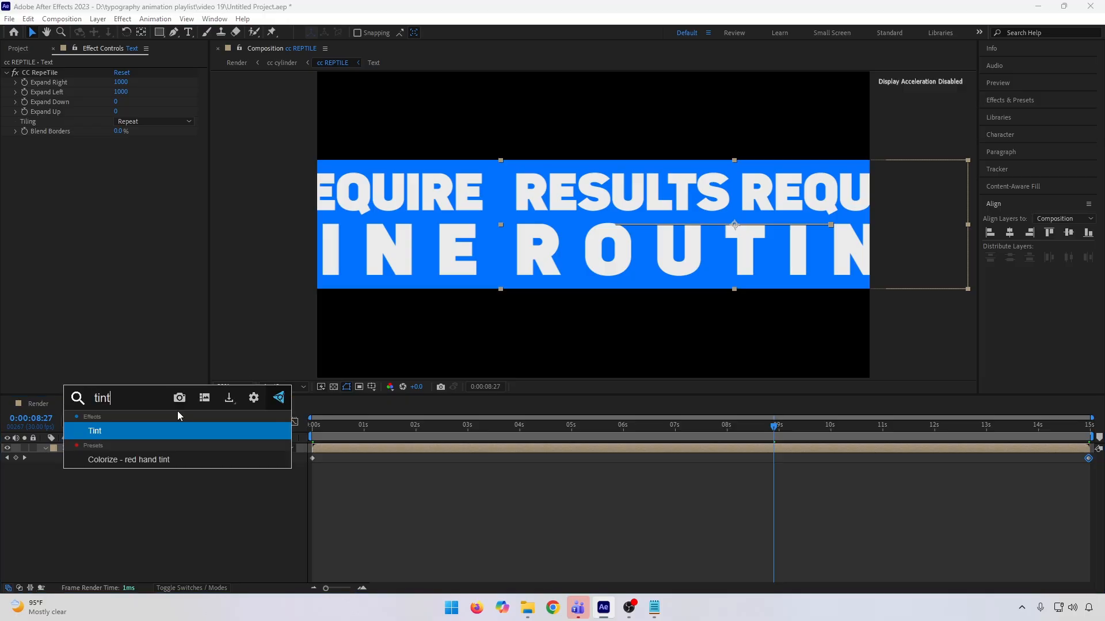
pyautogui.press('Return')
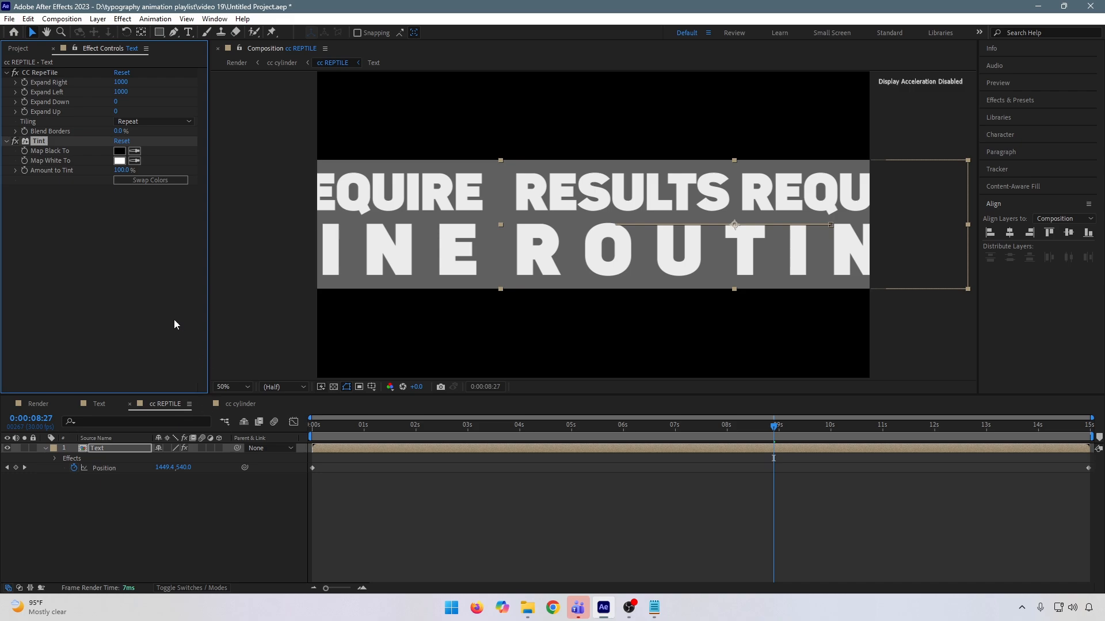
pyautogui.click(137, 181)
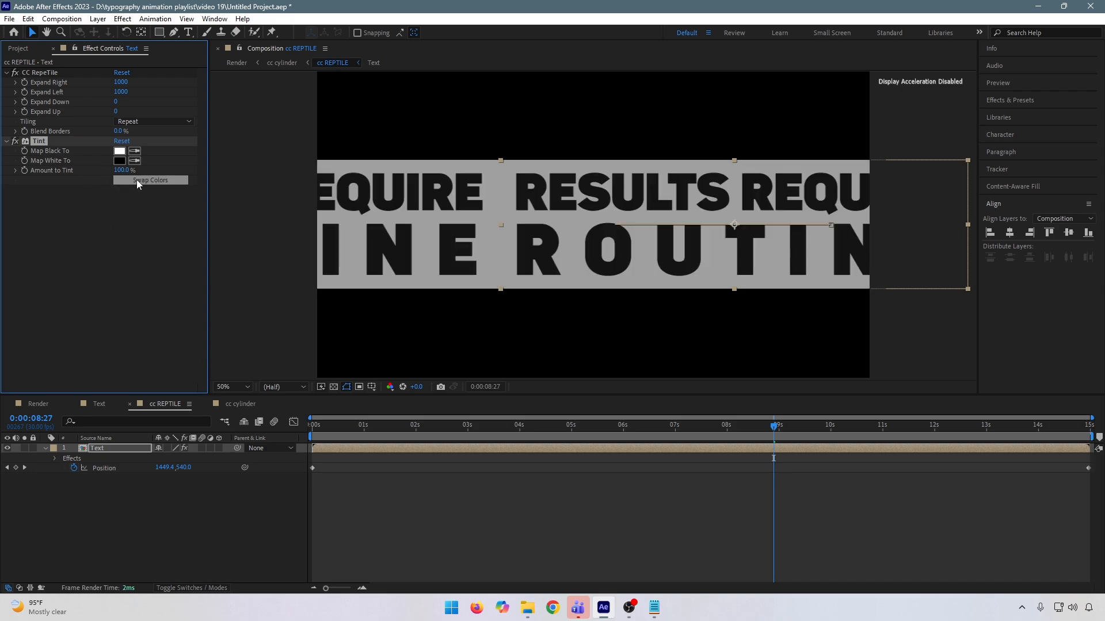
pyautogui.click(137, 180)
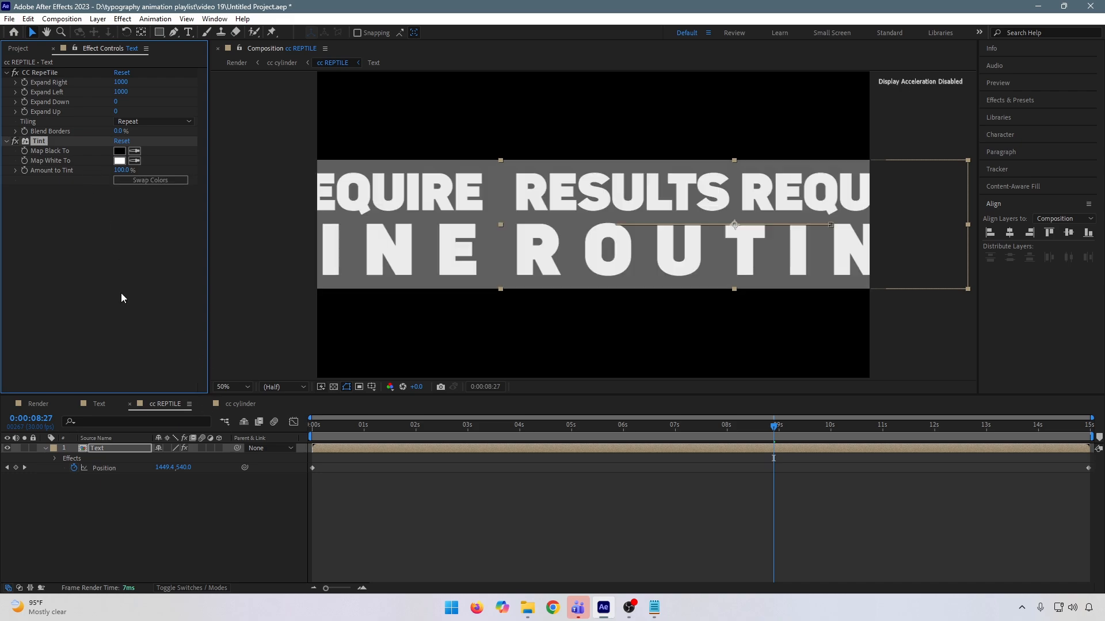
pyautogui.click(92, 405)
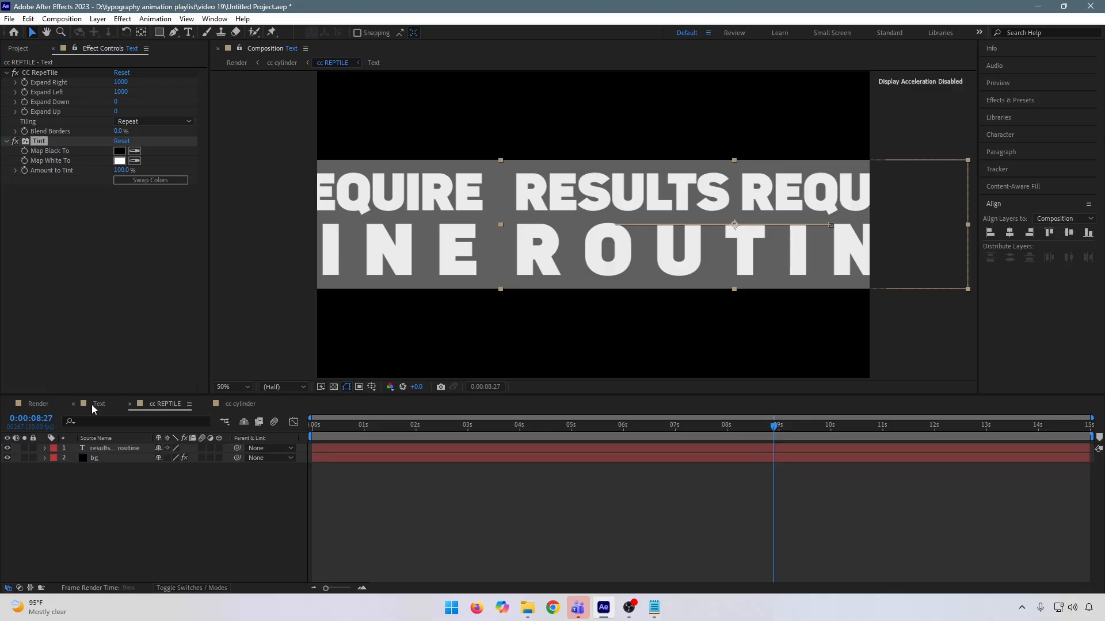
pyautogui.click(37, 404)
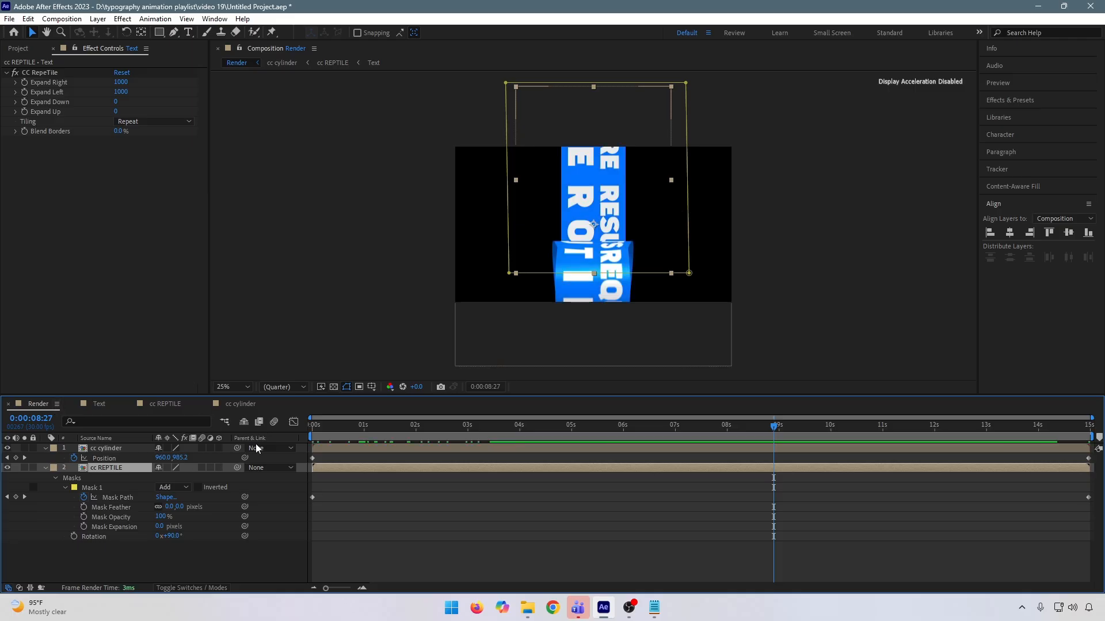
# Step: Scrub through the strip reveal in Render, return to 0:00:00:00 and collapse the layer properties down to the Mask Path
pyautogui.moveTo(344, 427)
pyautogui.mouseDown()
pyautogui.moveTo(315, 433)
pyautogui.moveTo(357, 429)
pyautogui.mouseUp()
pyautogui.moveTo(458, 432); pyautogui.dragTo(996, 459)
pyautogui.click(7, 458)
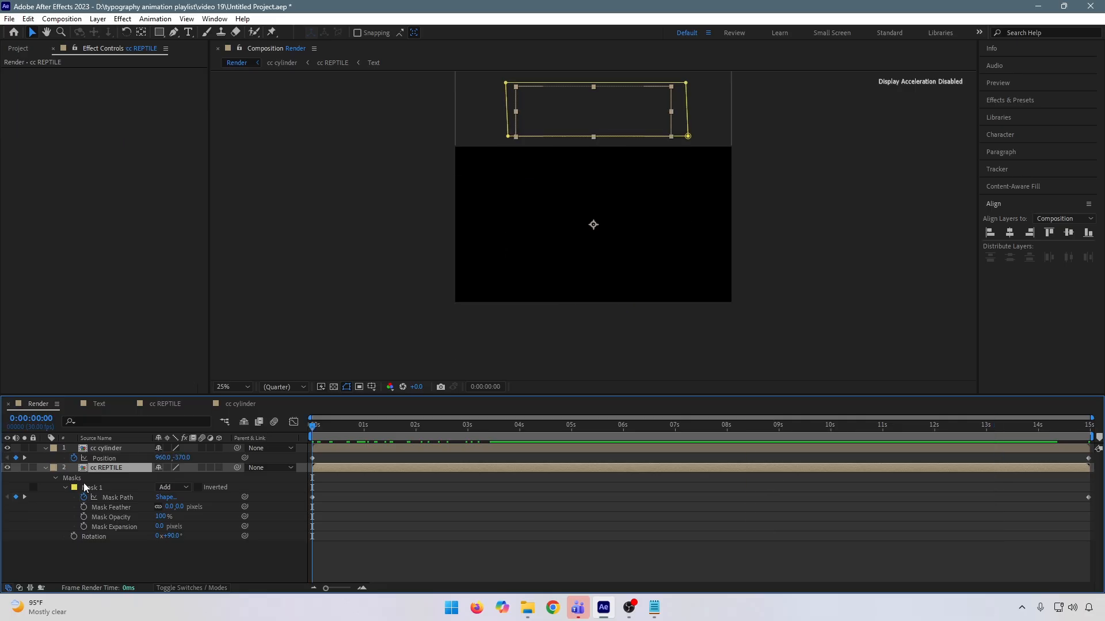
pyautogui.hotkey('ctrl', 'a')
pyautogui.press('m')
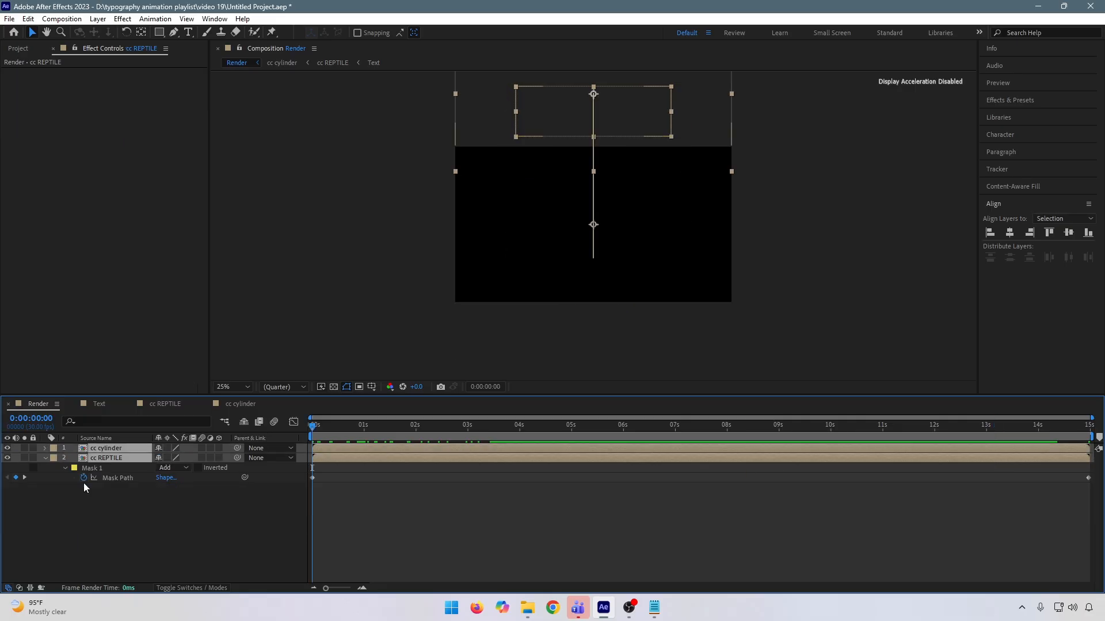
pyautogui.click(52, 493)
# Step: Try duplicating the cc cylinder and cc REPTILE layers, bringing the copies to the top of the stack and shifting them slightly later
pyautogui.click(134, 456)
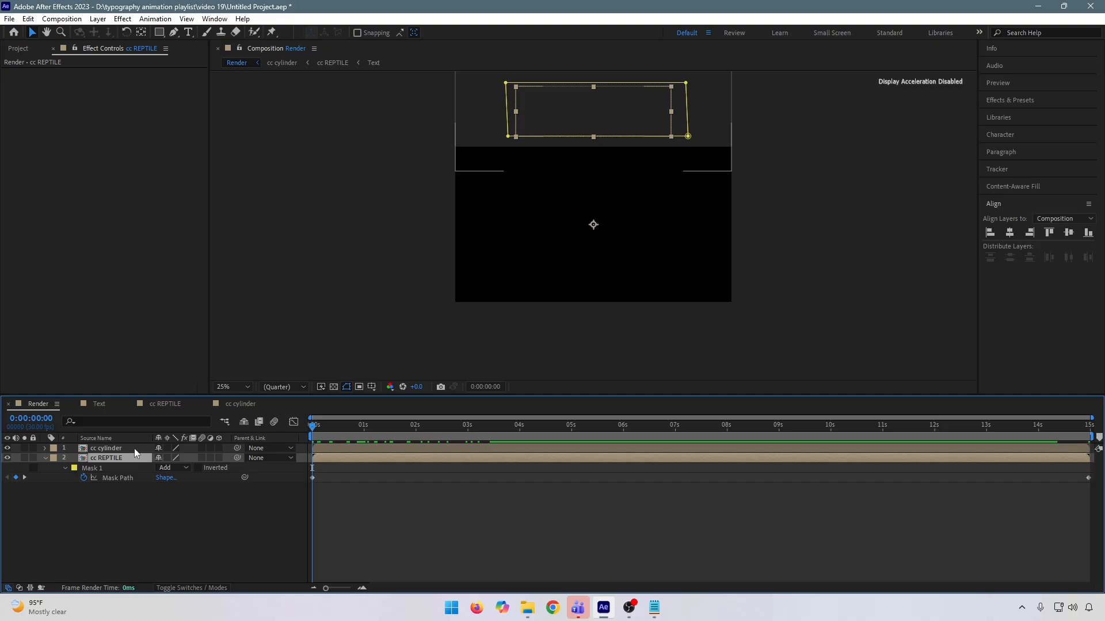
pyautogui.keyDown('shift'); pyautogui.click(134, 448); pyautogui.keyUp('shift')
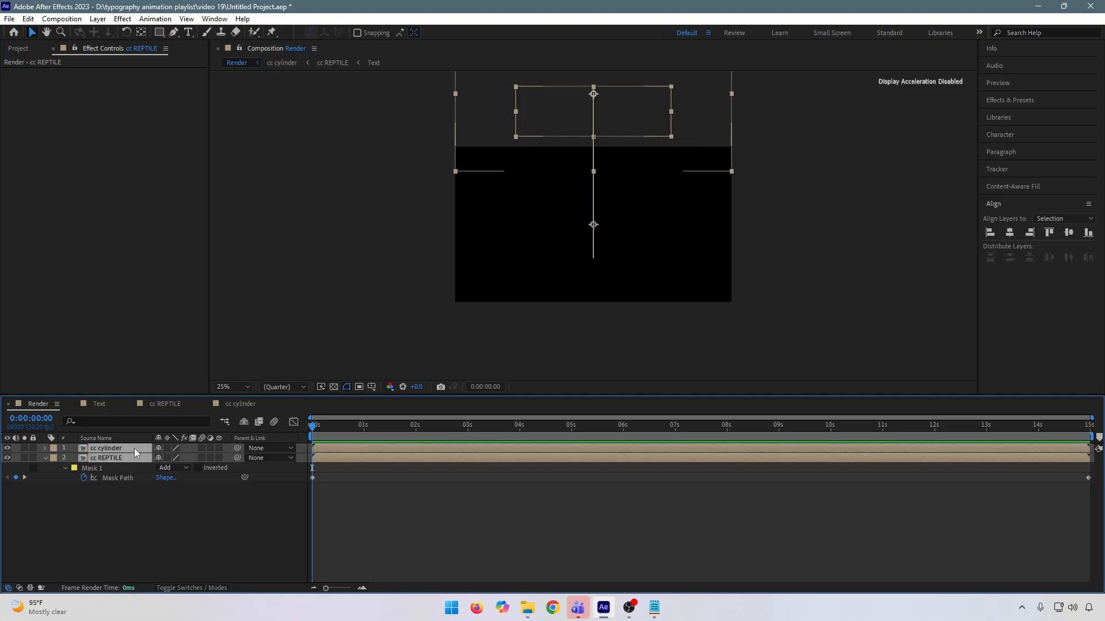
pyautogui.hotkey('ctrl', 'd')
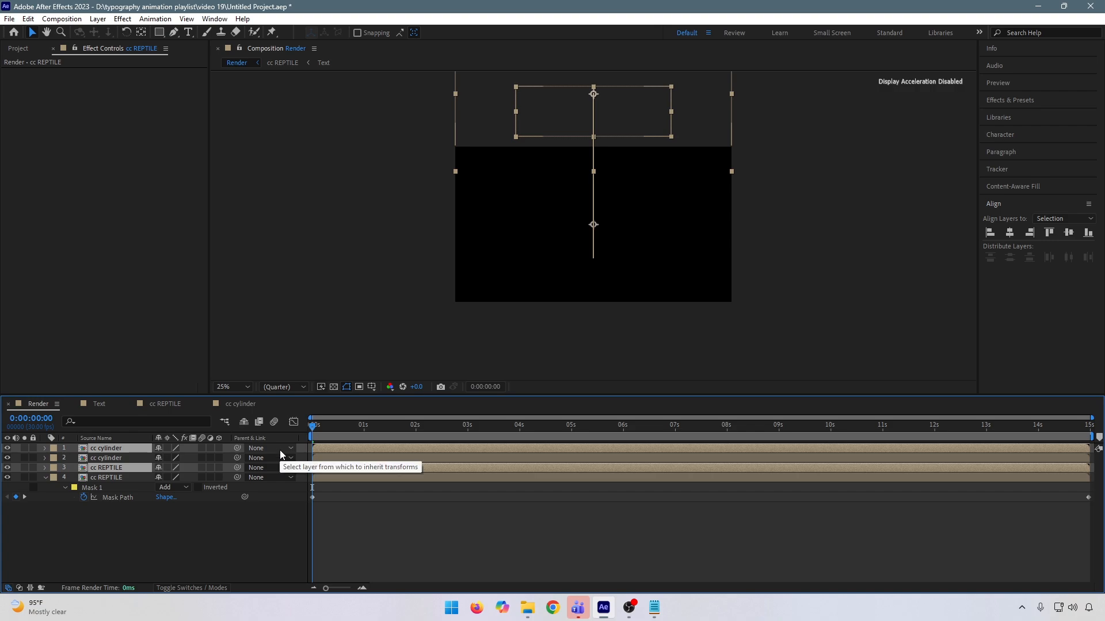
pyautogui.hotkey('ctrl', 'shift', ']')
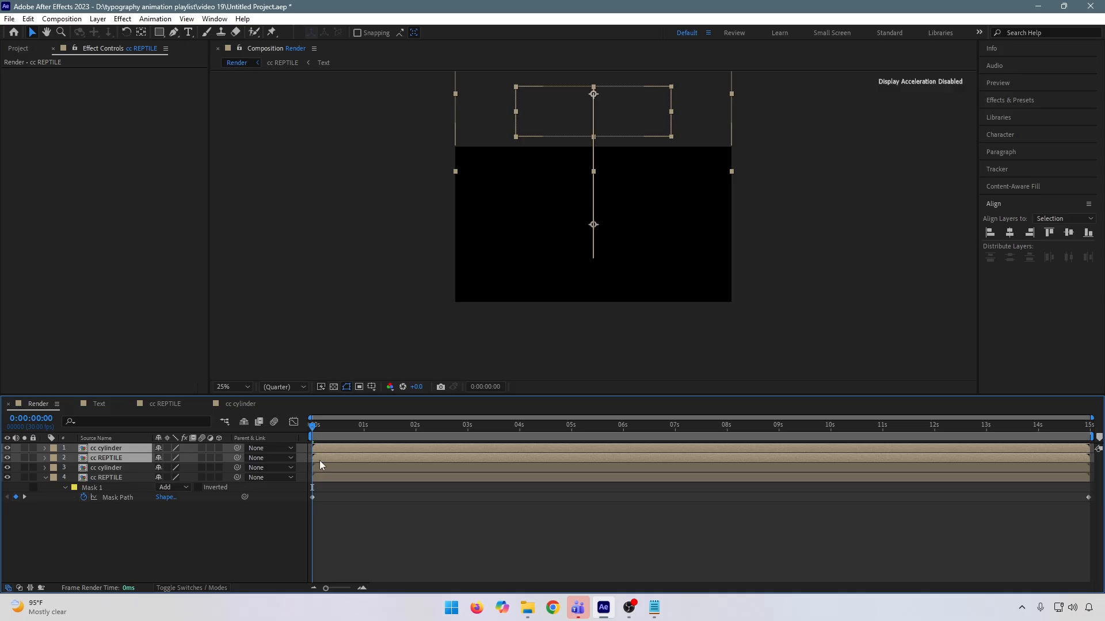
pyautogui.moveTo(320, 461); pyautogui.dragTo(335, 455)
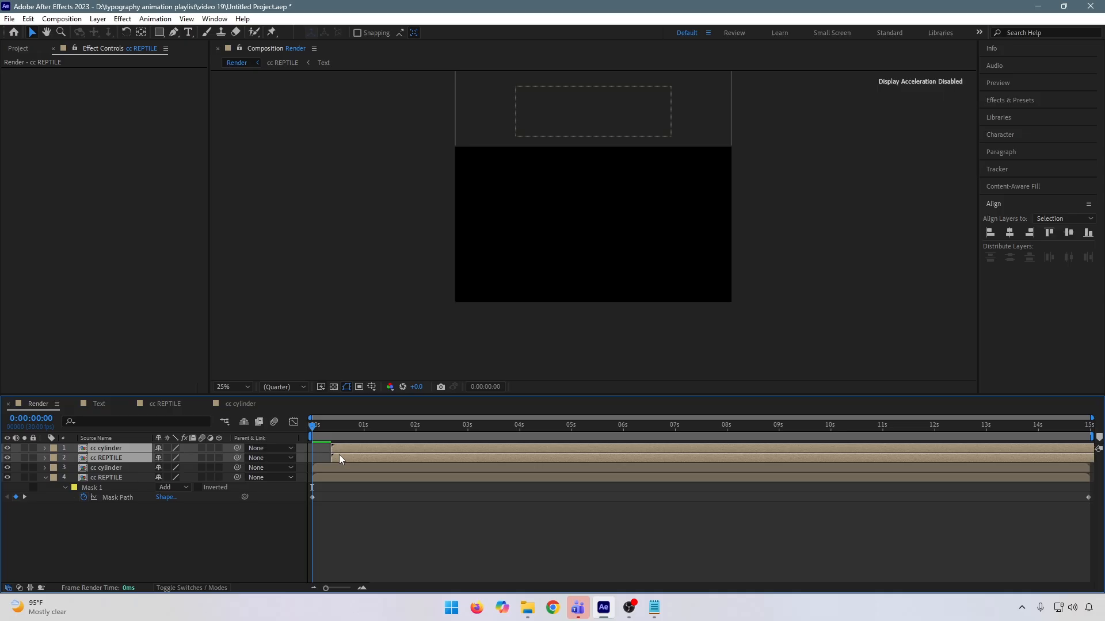
# Step: Try a second duplicate pair offset further in time, and scrub to 0:00:06:27 to check the staggered cylinders
pyautogui.hotkey('ctrl', 'd')
pyautogui.hotkey('ctrl', ']')
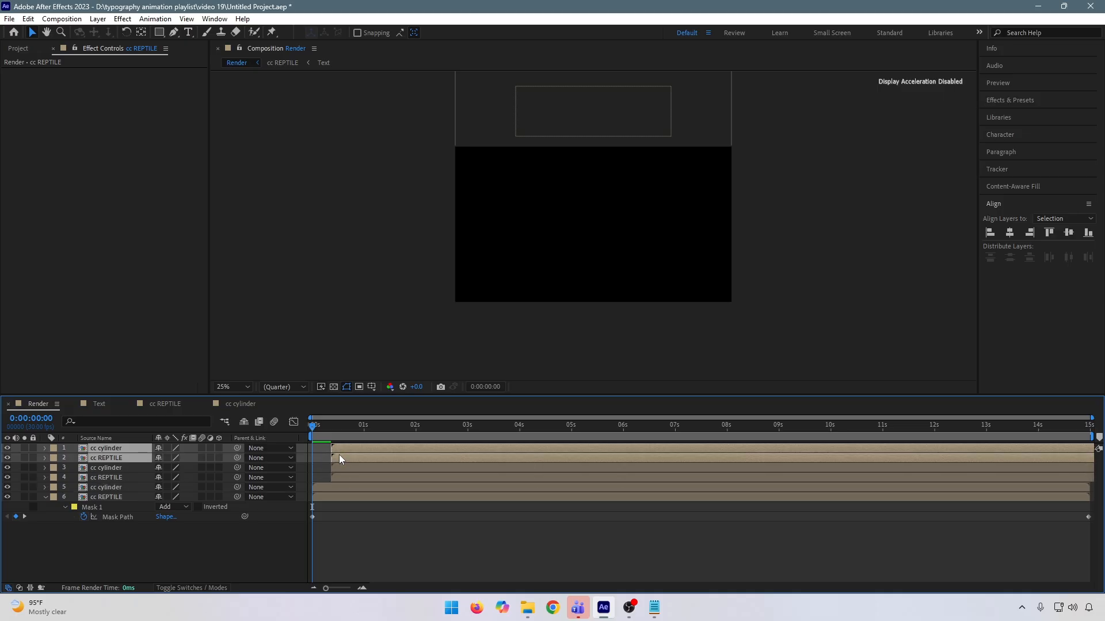
pyautogui.moveTo(340, 458); pyautogui.dragTo(362, 459)
pyautogui.moveTo(316, 426); pyautogui.dragTo(670, 436)
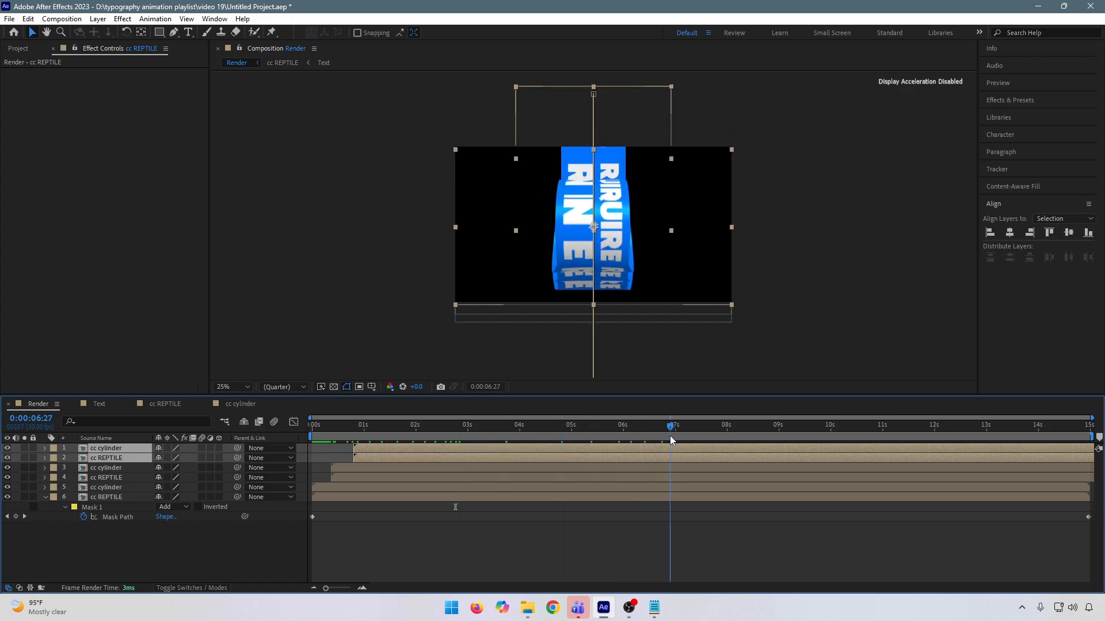
# Step: Delete both duplicated cc cylinder and cc REPTILE pairs, keeping only the original two layers
pyautogui.press('p')
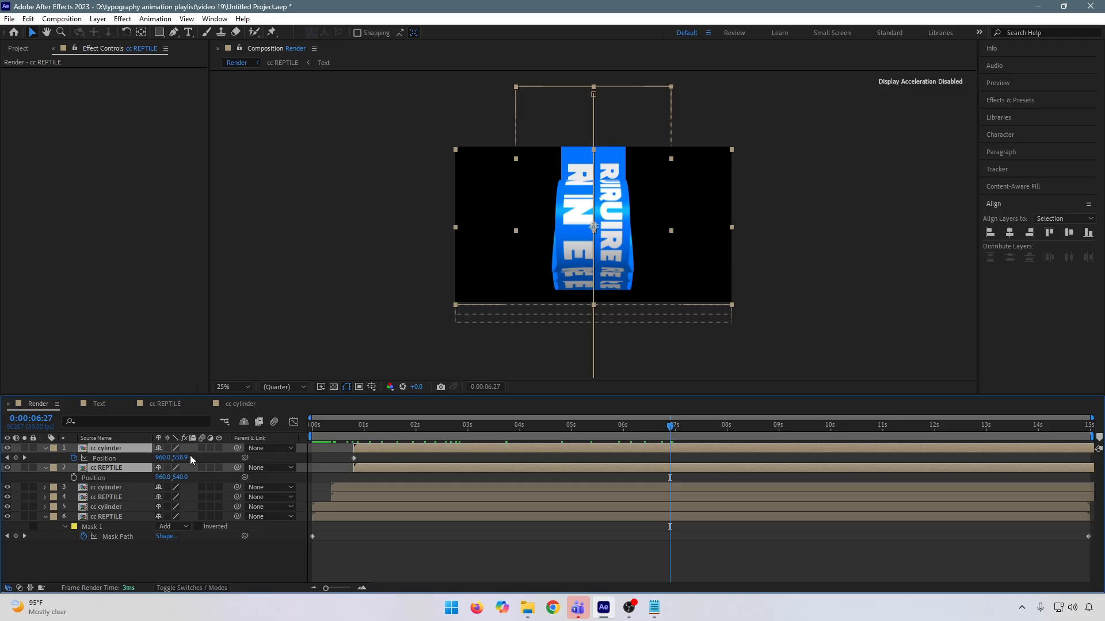
pyautogui.press('Delete')
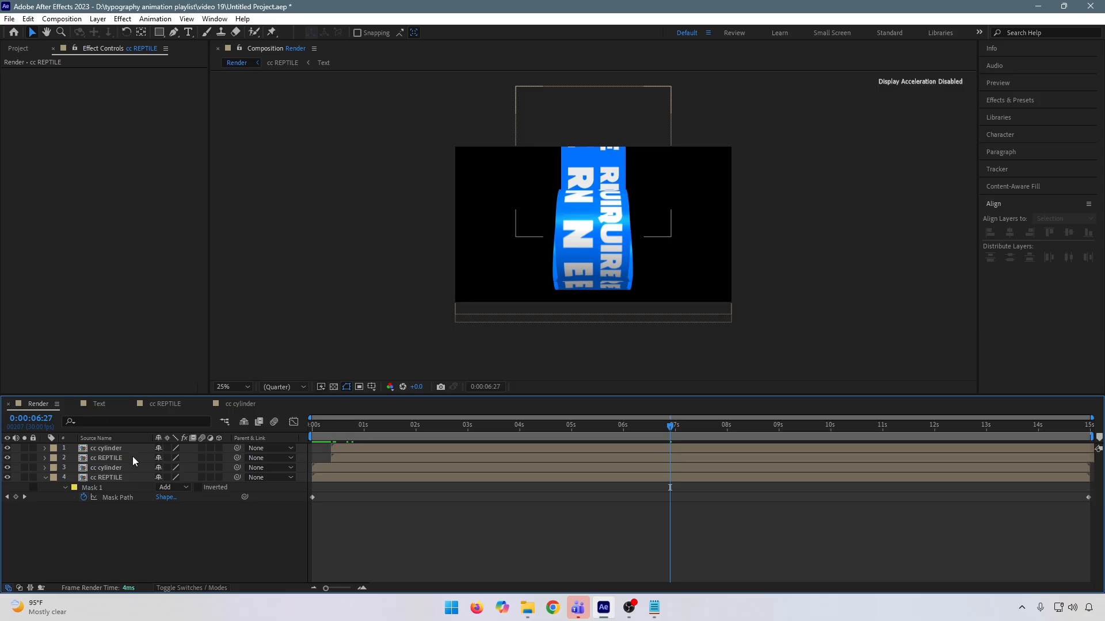
pyautogui.click(126, 449)
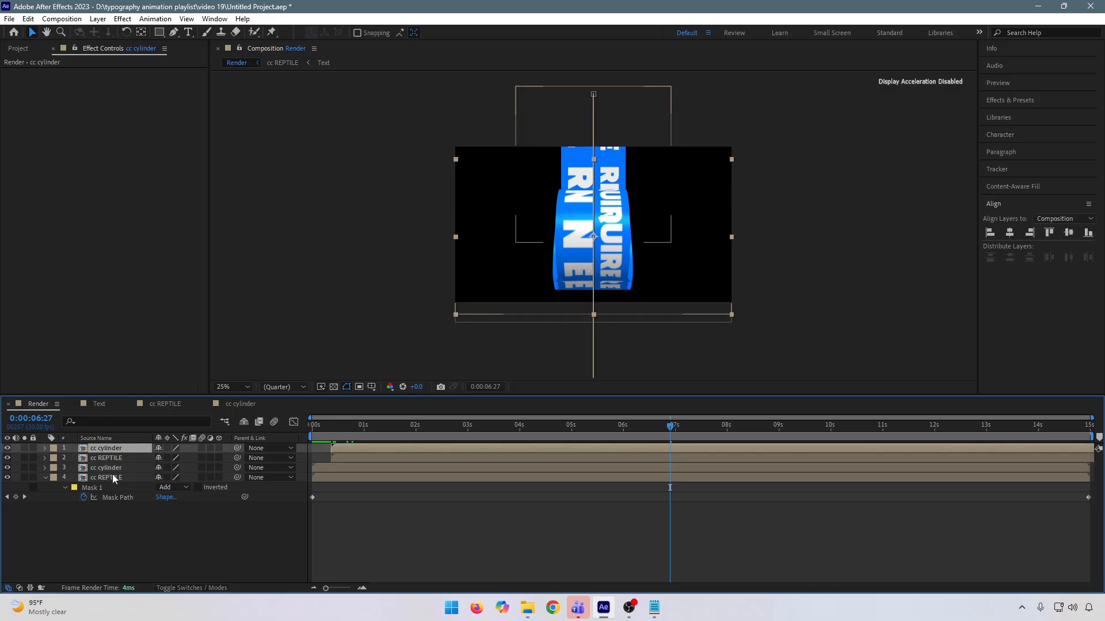
pyautogui.keyDown('ctrl'); pyautogui.click(126, 459); pyautogui.keyUp('ctrl')
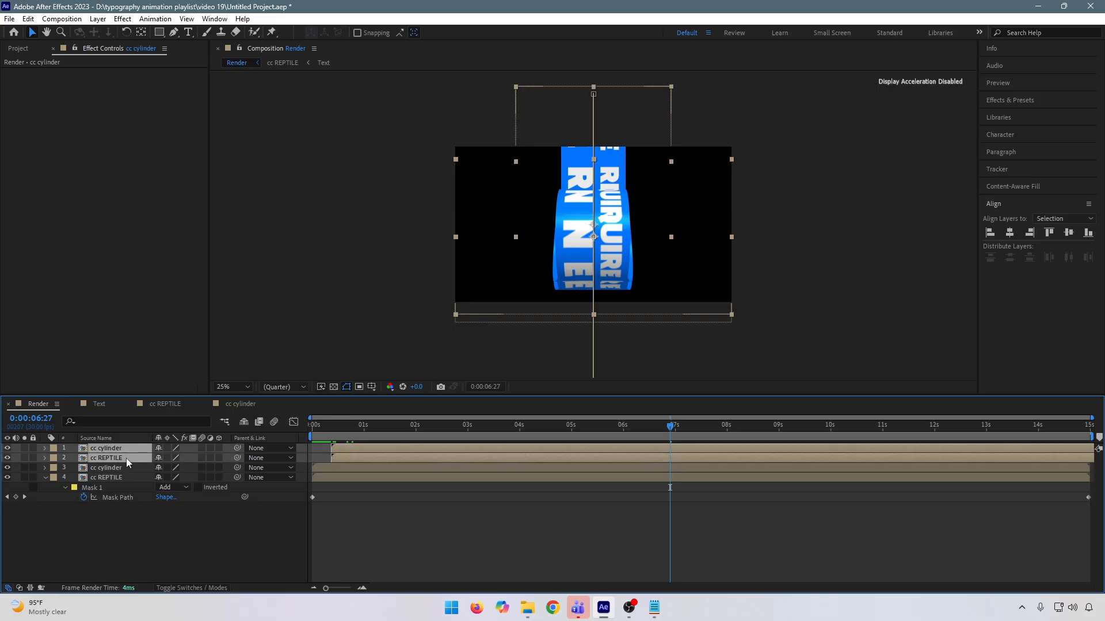
pyautogui.press('Delete')
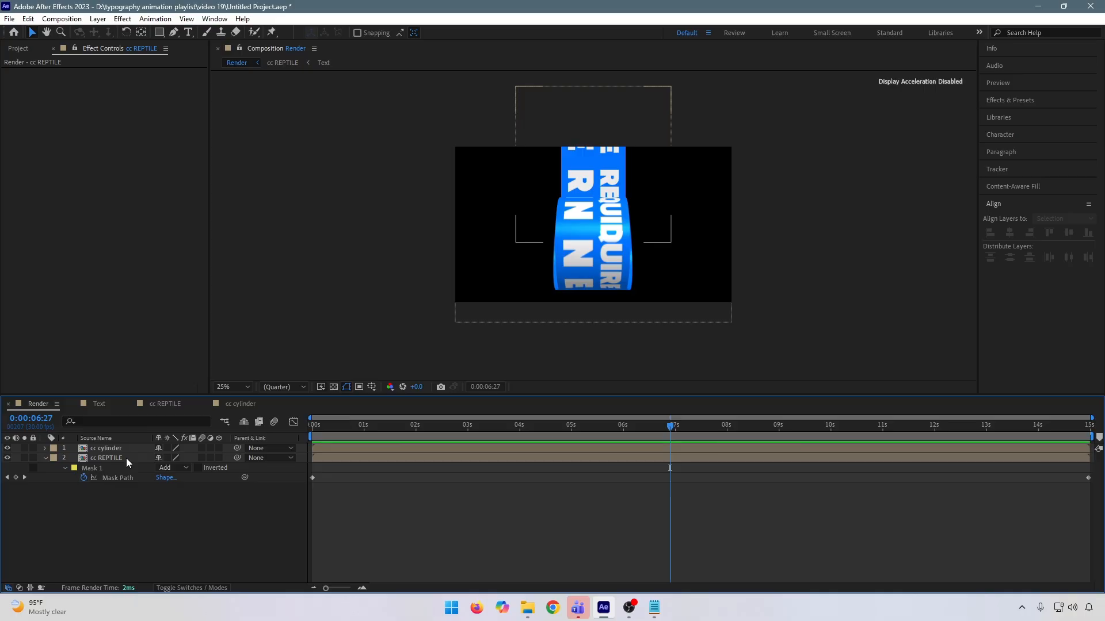
# Step: Create a new 1920x1080, 30 fps composition named Render with a 15-second duration
pyautogui.click(18, 48)
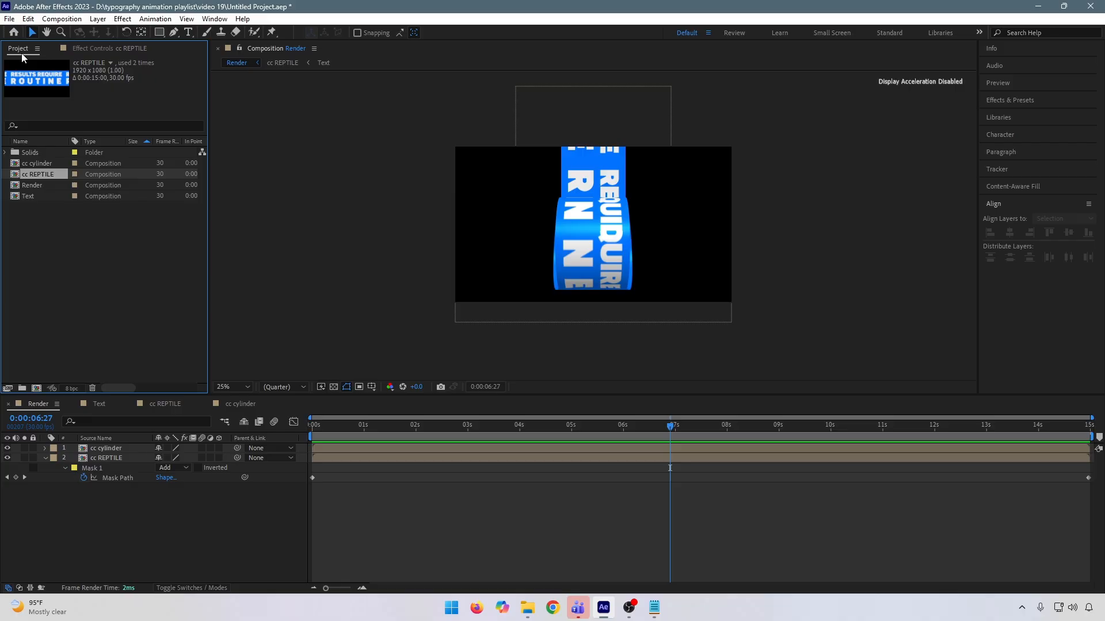
pyautogui.click(68, 310)
pyautogui.click(36, 388)
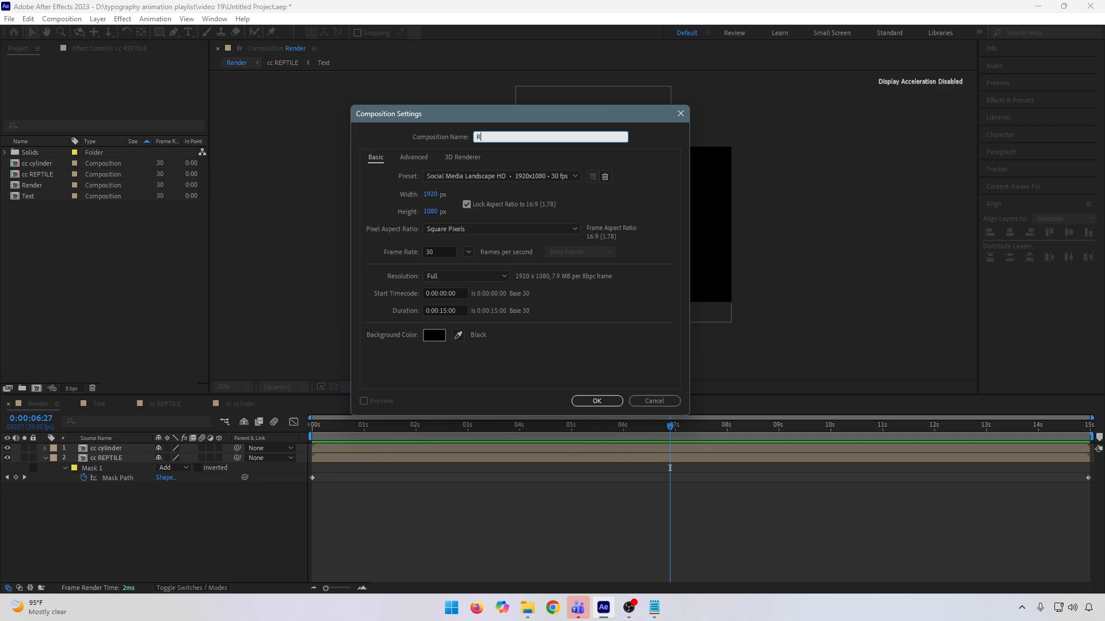
pyautogui.write('Render')
pyautogui.click(579, 401)
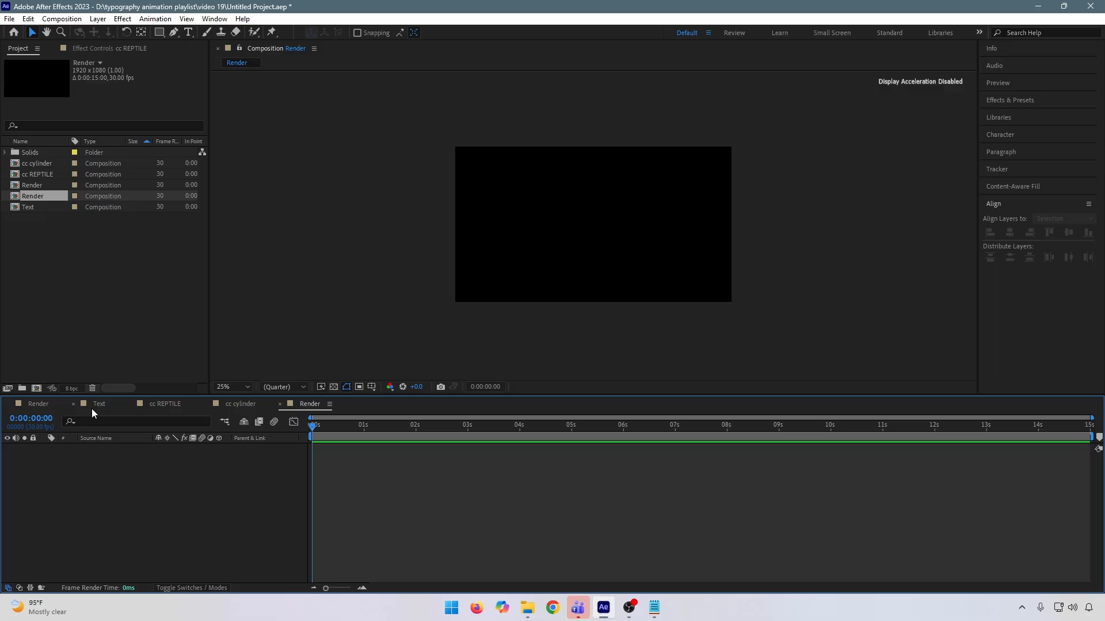
# Step: Rename the new empty Render composition as "final animation"
pyautogui.click(37, 404)
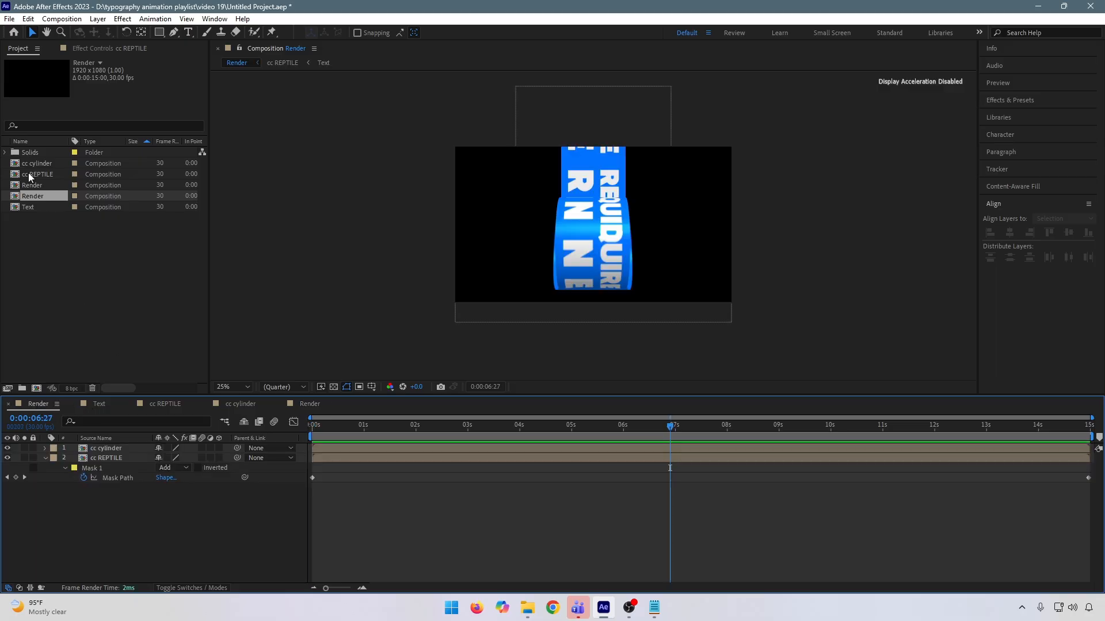
pyautogui.click(38, 195)
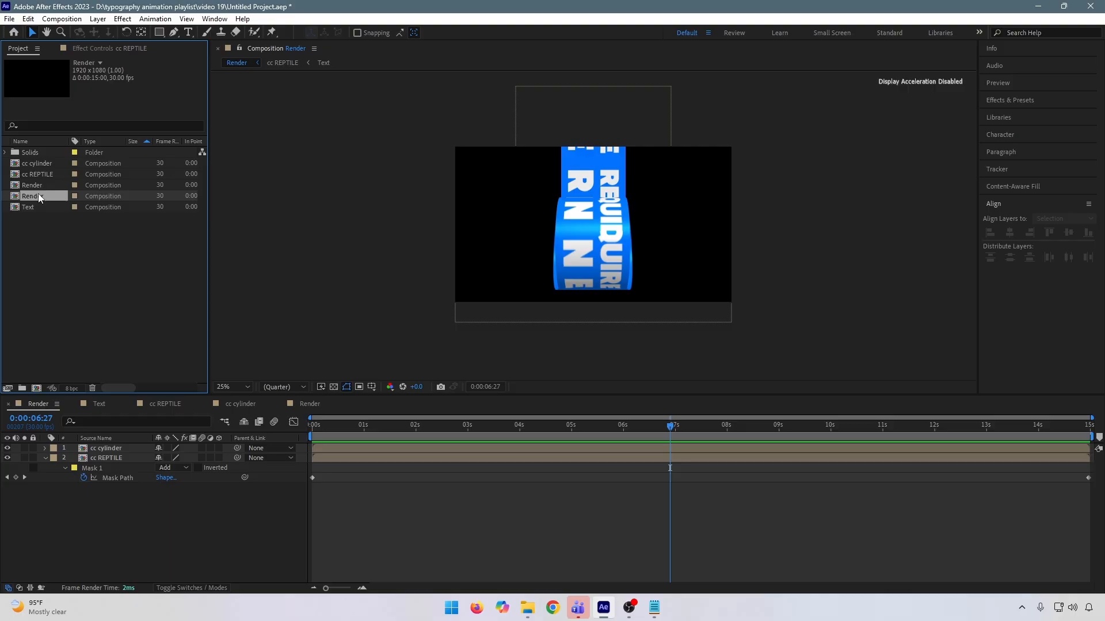
pyautogui.hotkey('ctrl', 'k')
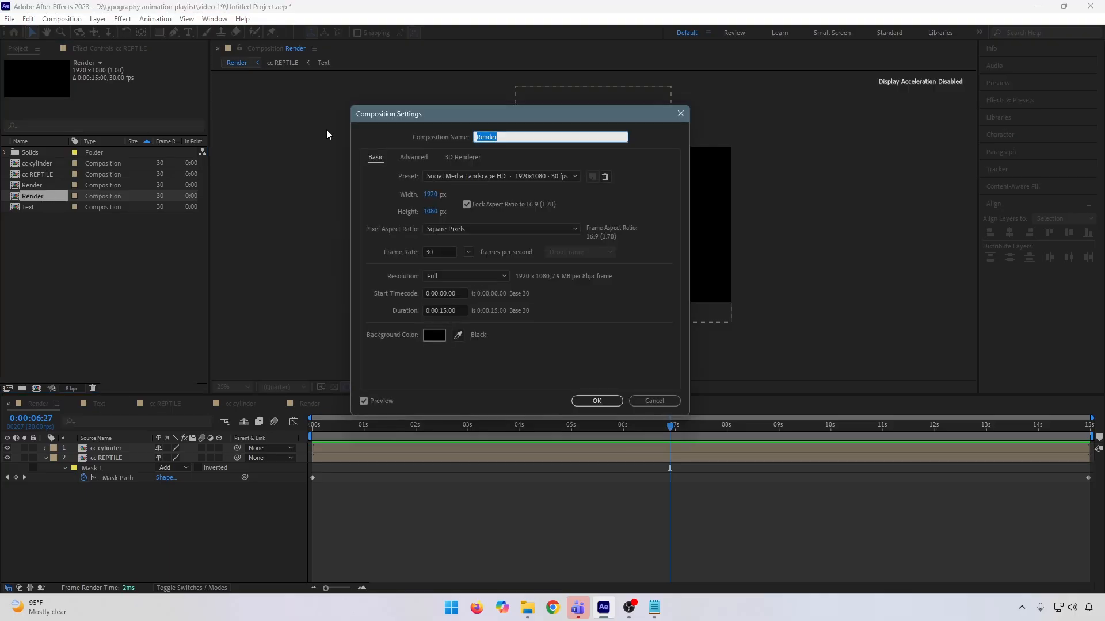
pyautogui.press('BackSpace')
pyautogui.write('final animation')
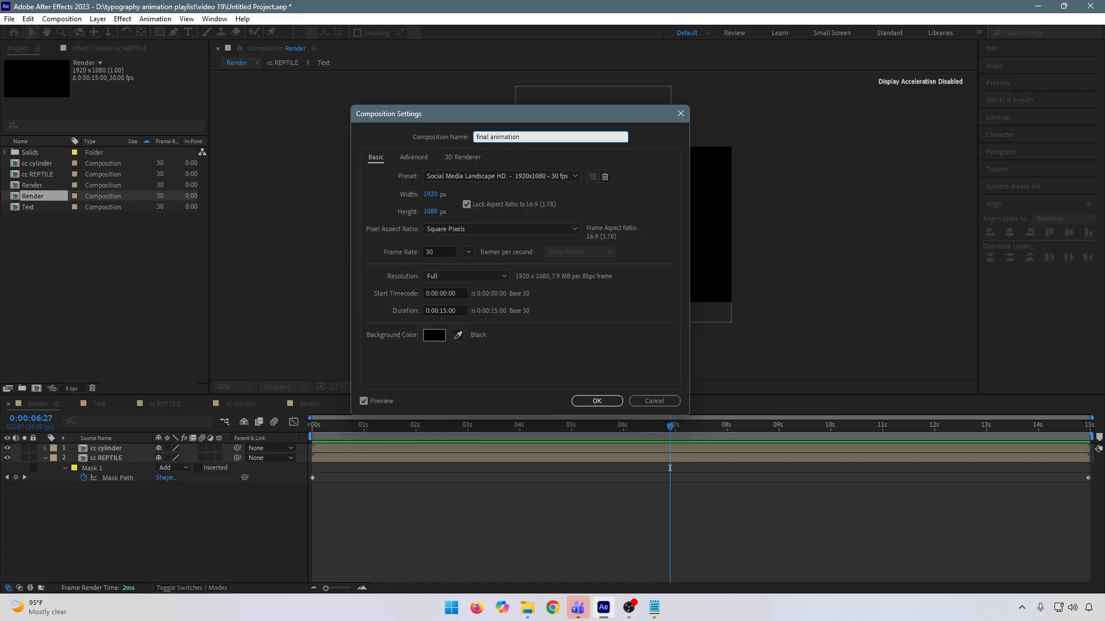
pyautogui.press('Return')
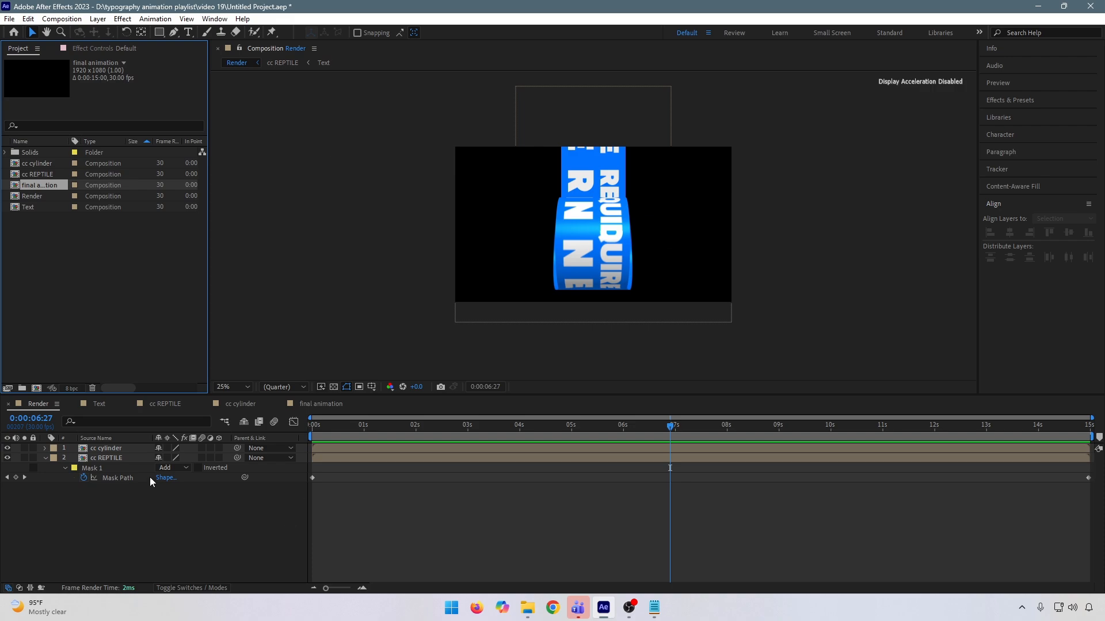
# Step: Move the cc cylinder and cc REPTILE layers out of the original Render composition into final animation by cutting and pasting
pyautogui.click(37, 404)
pyautogui.click(315, 405)
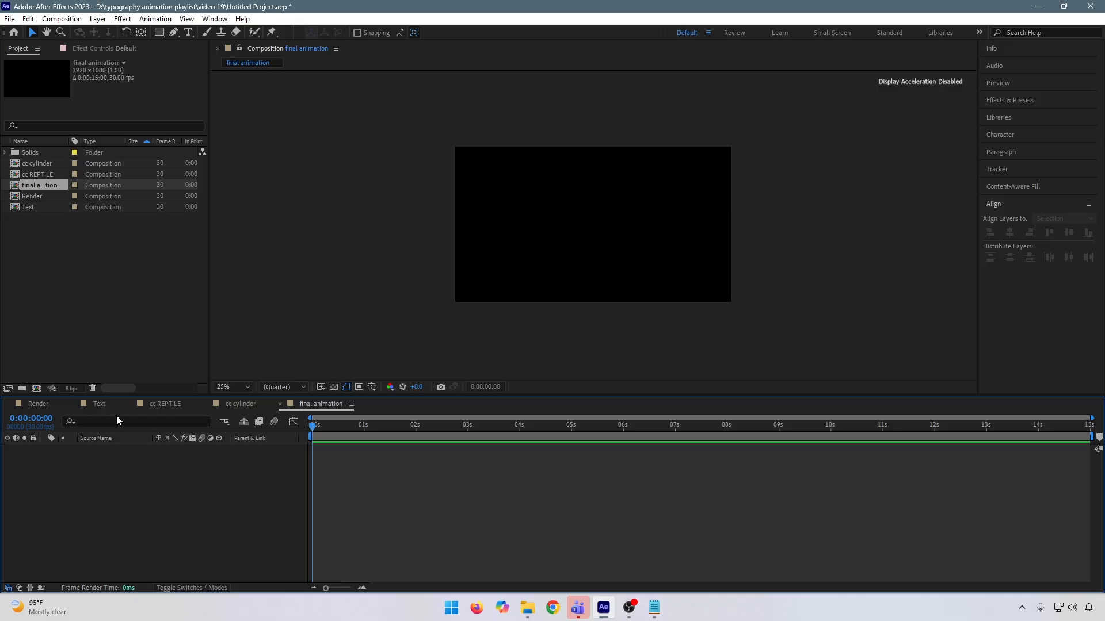
pyautogui.click(36, 403)
pyautogui.click(125, 447)
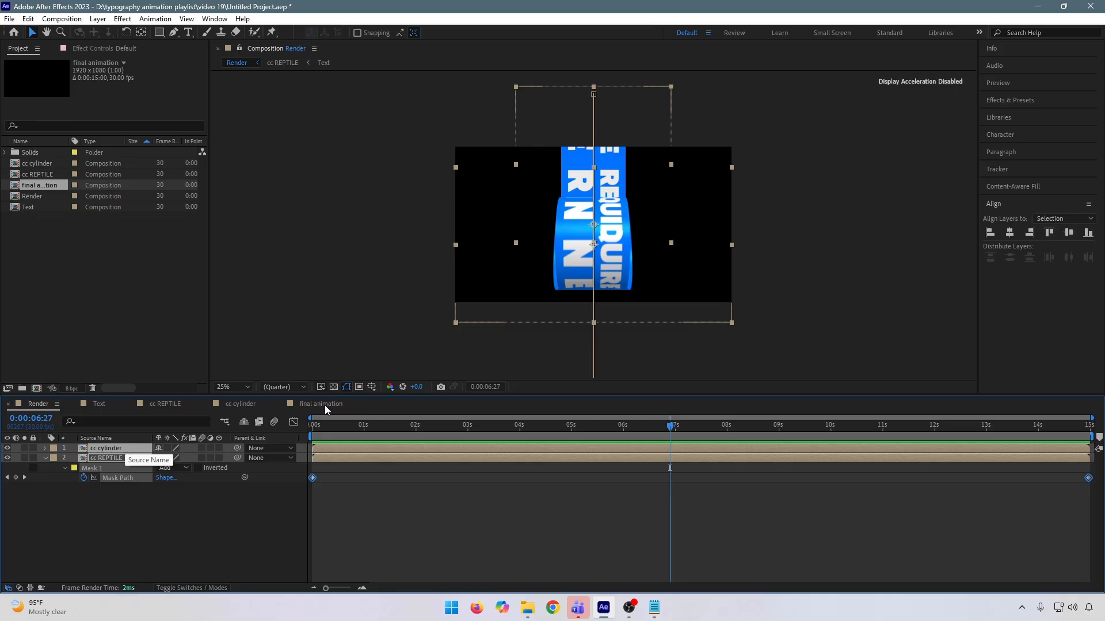
pyautogui.press('Delete')
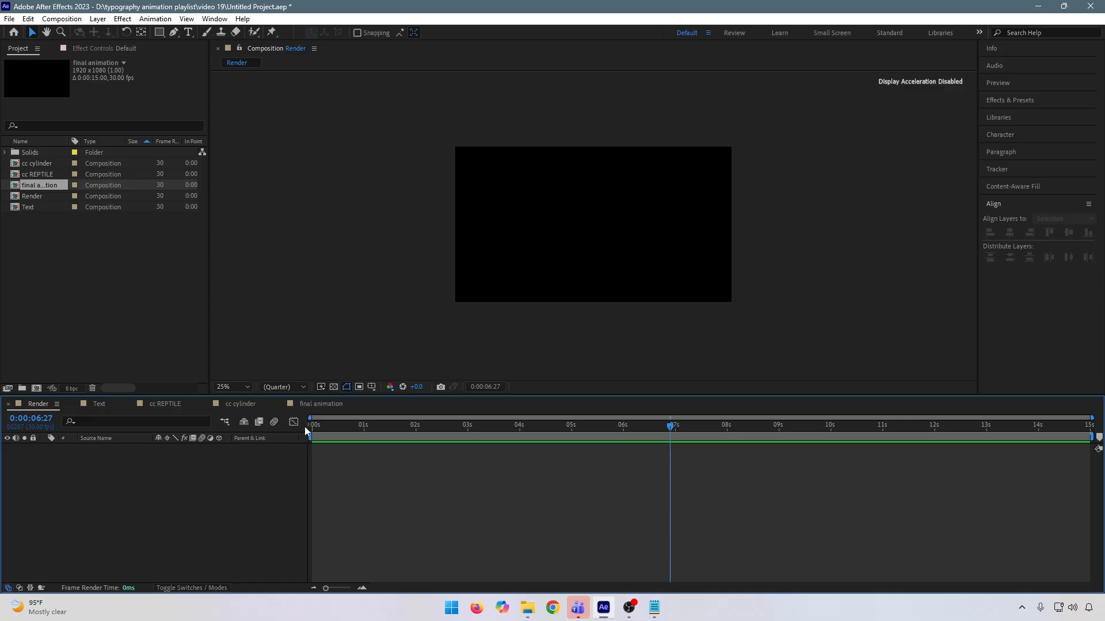
pyautogui.click(321, 404)
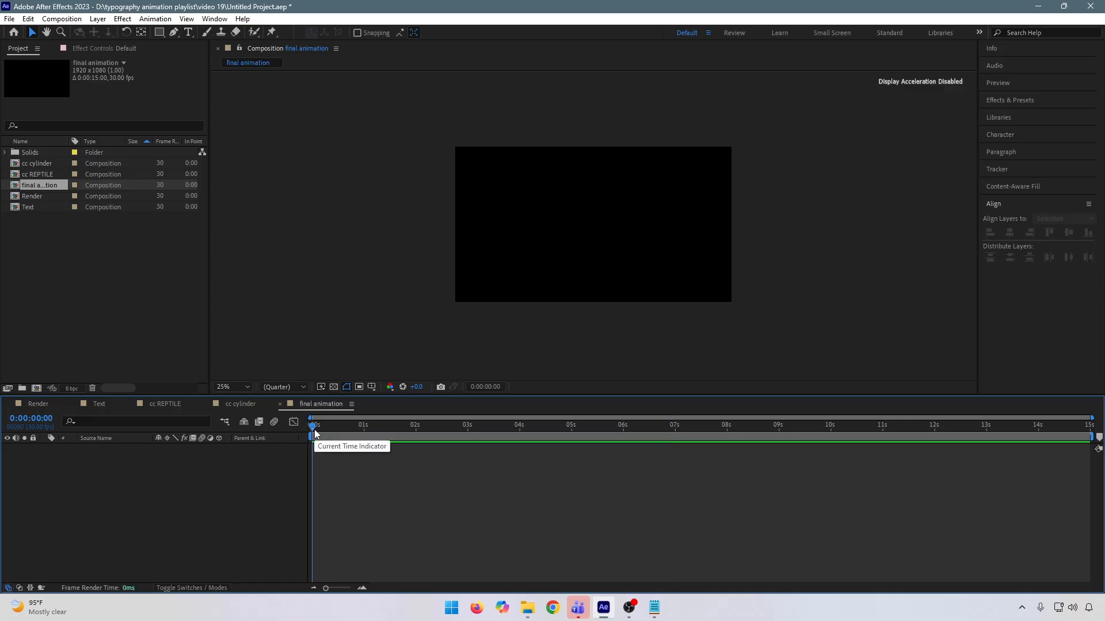
pyautogui.hotkey('ctrl', 'v')
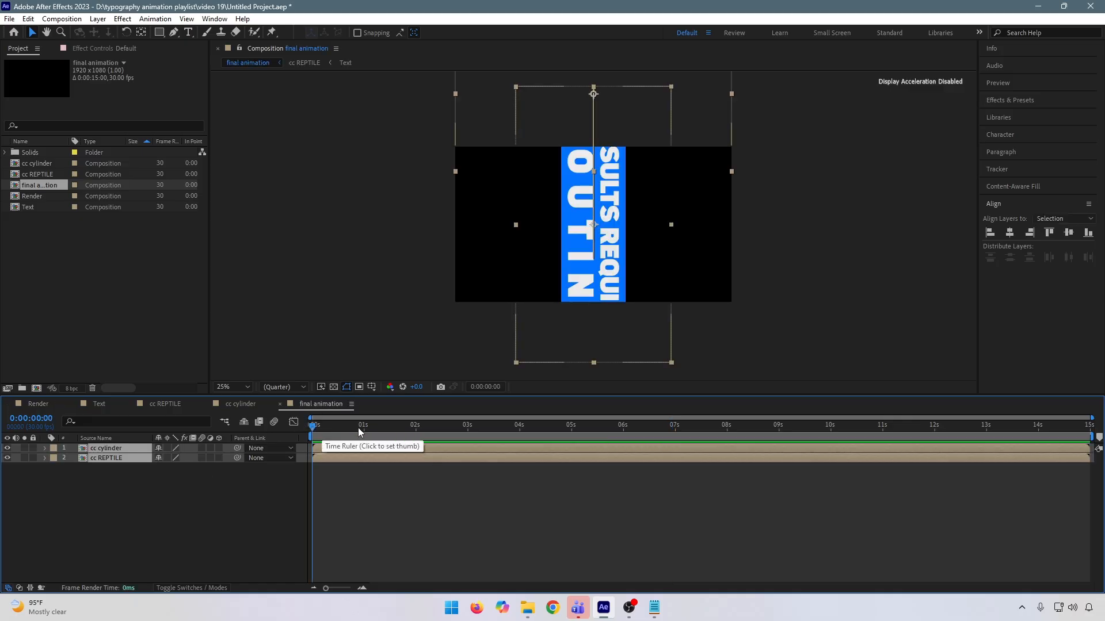
# Step: Mask the cc REPTILE layer in final animation with a rectangle drawn just above the frame, hiding the strip
pyautogui.moveTo(315, 433); pyautogui.dragTo(464, 405)
pyautogui.click(107, 472)
pyautogui.click(113, 457)
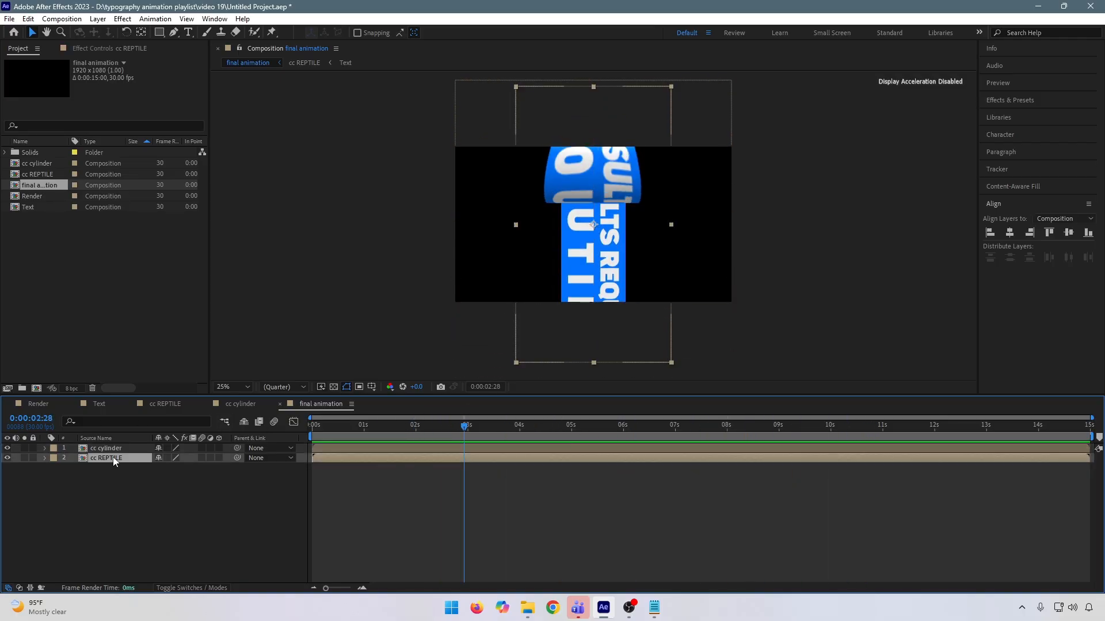
pyautogui.click(116, 451)
pyautogui.click(114, 457)
pyautogui.moveTo(433, 427); pyautogui.dragTo(459, 437)
pyautogui.click(159, 32)
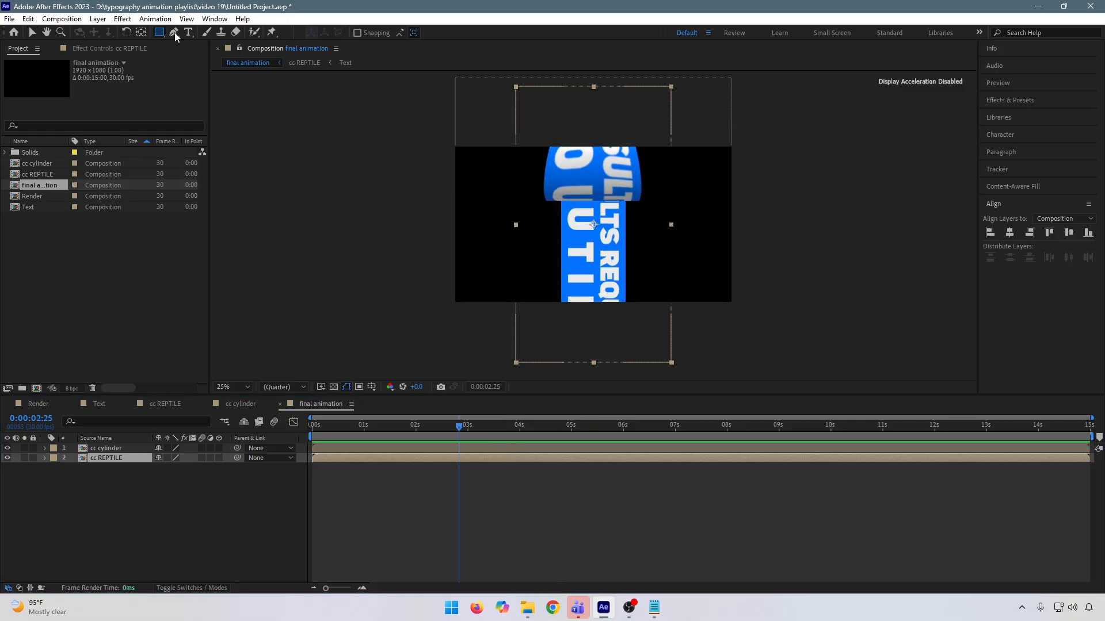
pyautogui.moveTo(511, 82)
pyautogui.mouseDown()
pyautogui.moveTo(674, 159)
pyautogui.moveTo(690, 147)
pyautogui.mouseUp()
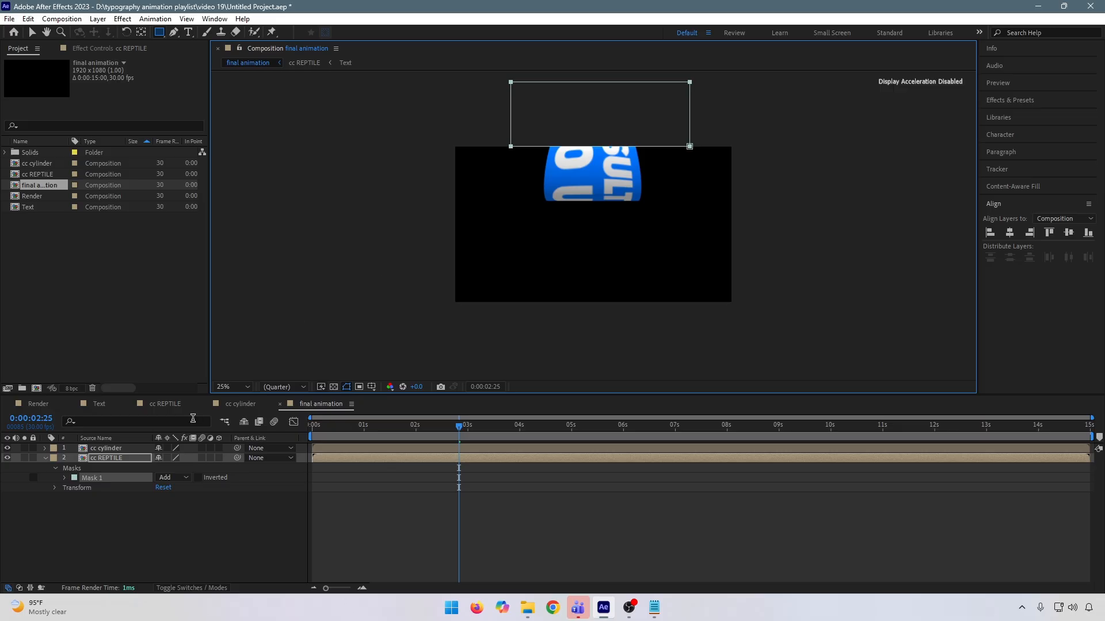
# Step: Add a Mask Path keyframe for Mask 1 on cc REPTILE and move it to the start of the timeline
pyautogui.click(64, 478)
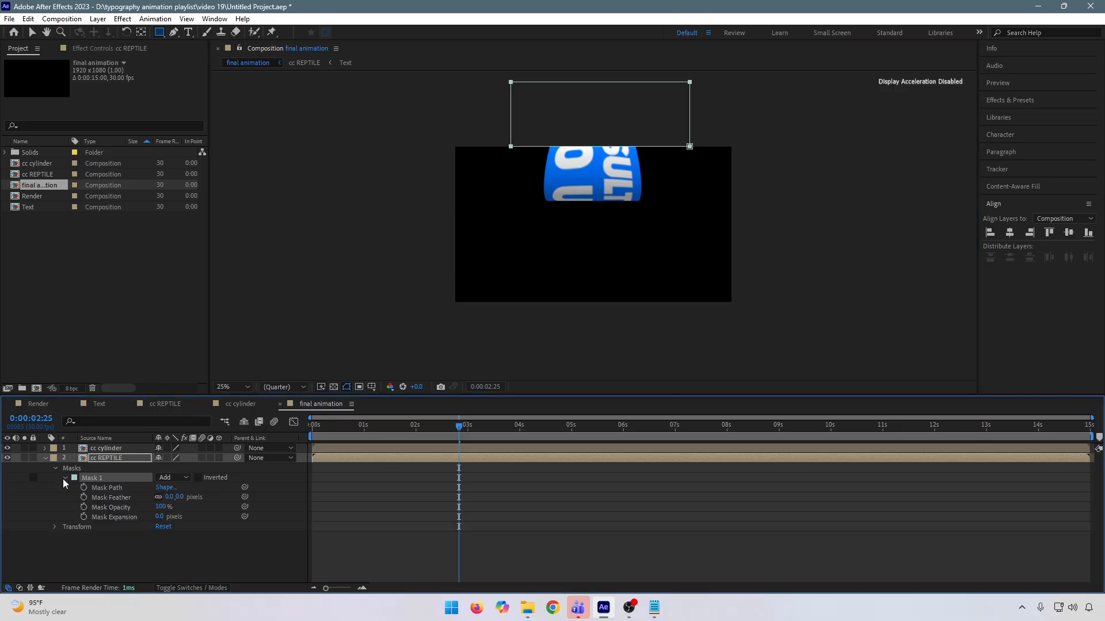
pyautogui.click(84, 487)
pyautogui.moveTo(459, 487); pyautogui.dragTo(314, 487)
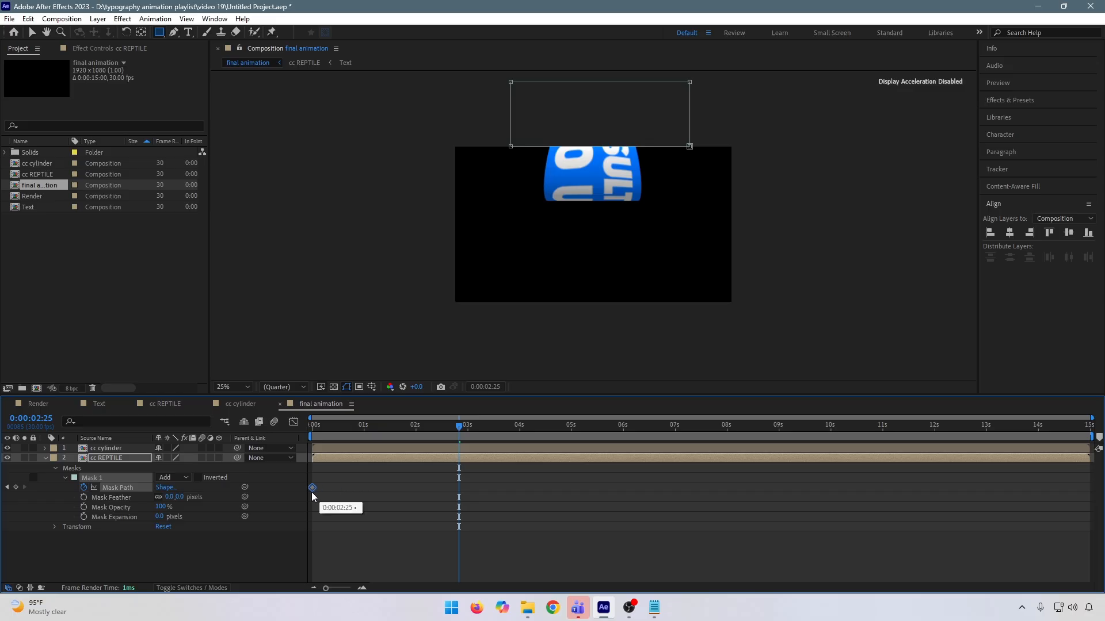
# Step: At 0:00:14:29, extend the cc REPTILE mask's lower edge below the frame to keyframe the reveal, and scrub to check it
pyautogui.moveTo(461, 437); pyautogui.dragTo(1089, 437)
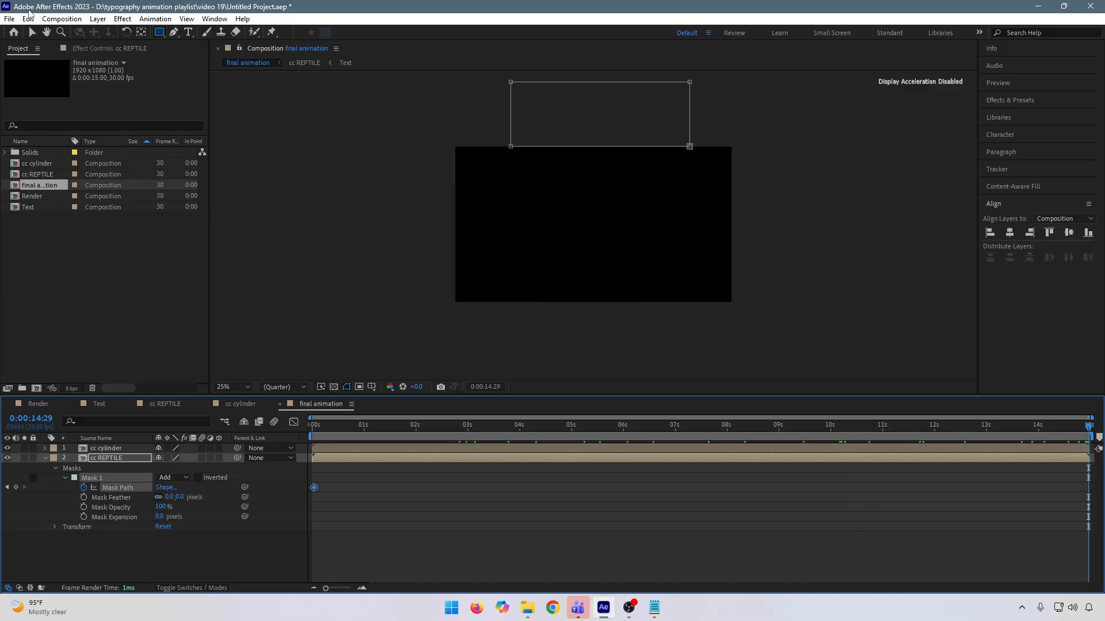
pyautogui.click(30, 32)
pyautogui.moveTo(789, 137); pyautogui.dragTo(369, 210)
pyautogui.moveTo(511, 148); pyautogui.dragTo(519, 358)
pyautogui.moveTo(374, 433); pyautogui.dragTo(1085, 443)
pyautogui.moveTo(1003, 447); pyautogui.dragTo(484, 457)
# Step: Open the Render composition and add the final animation composition to it as a layer
pyautogui.click(33, 404)
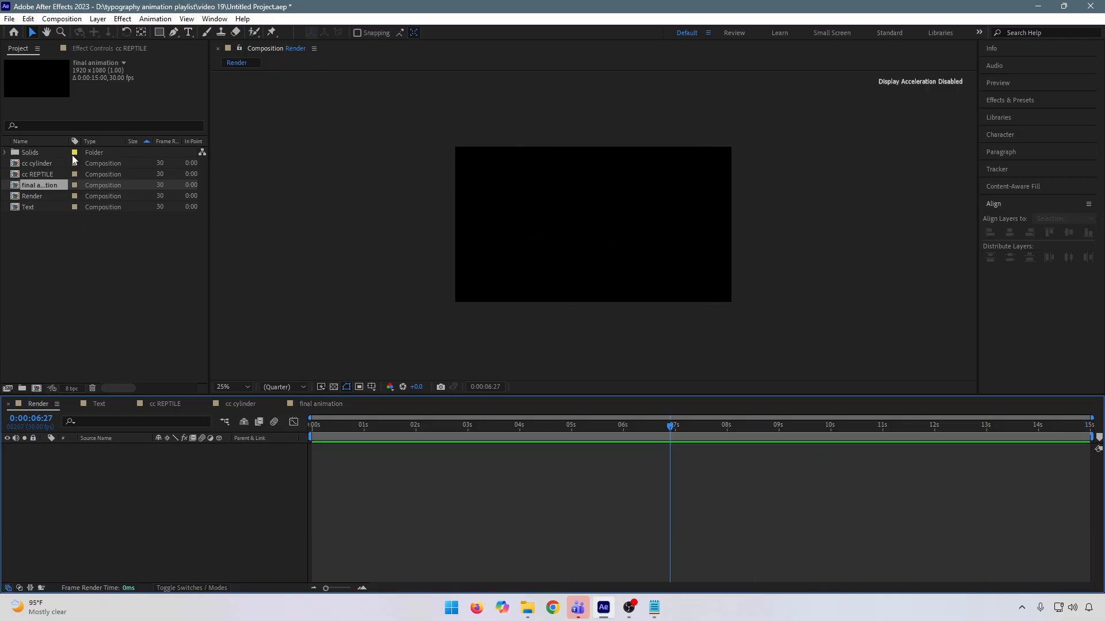
pyautogui.click(47, 186)
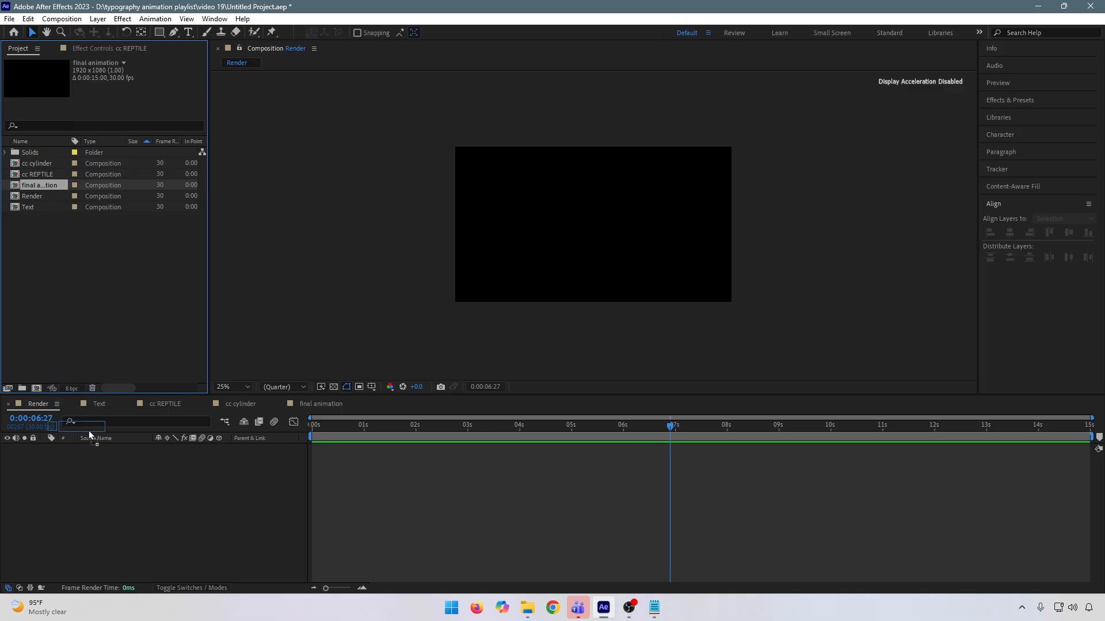
pyautogui.moveTo(89, 430); pyautogui.dragTo(94, 473)
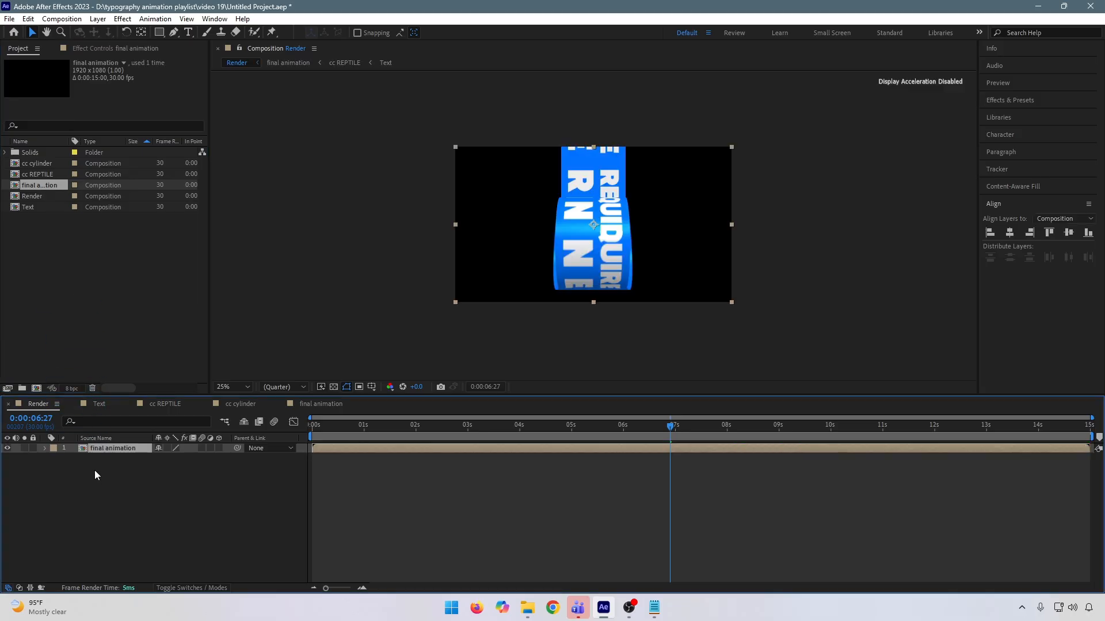
# Step: Duplicate the final animation layer, set the copy's Position to 1611, 540, and delay its start to just before 1 second
pyautogui.hotkey('ctrl', 'd')
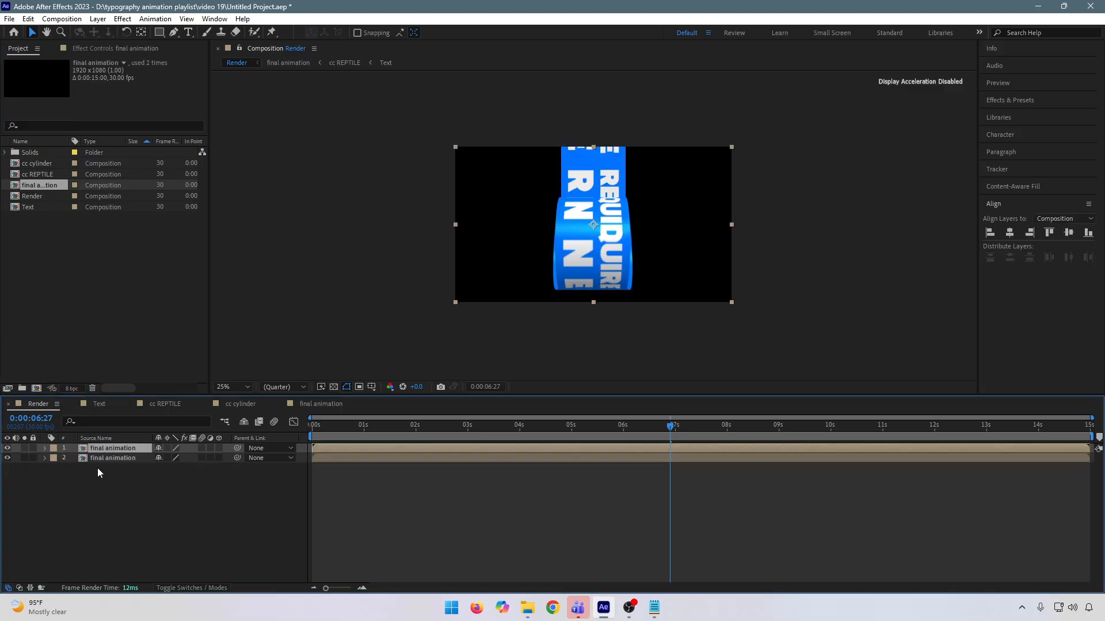
pyautogui.press('p')
pyautogui.moveTo(158, 459); pyautogui.dragTo(522, 449)
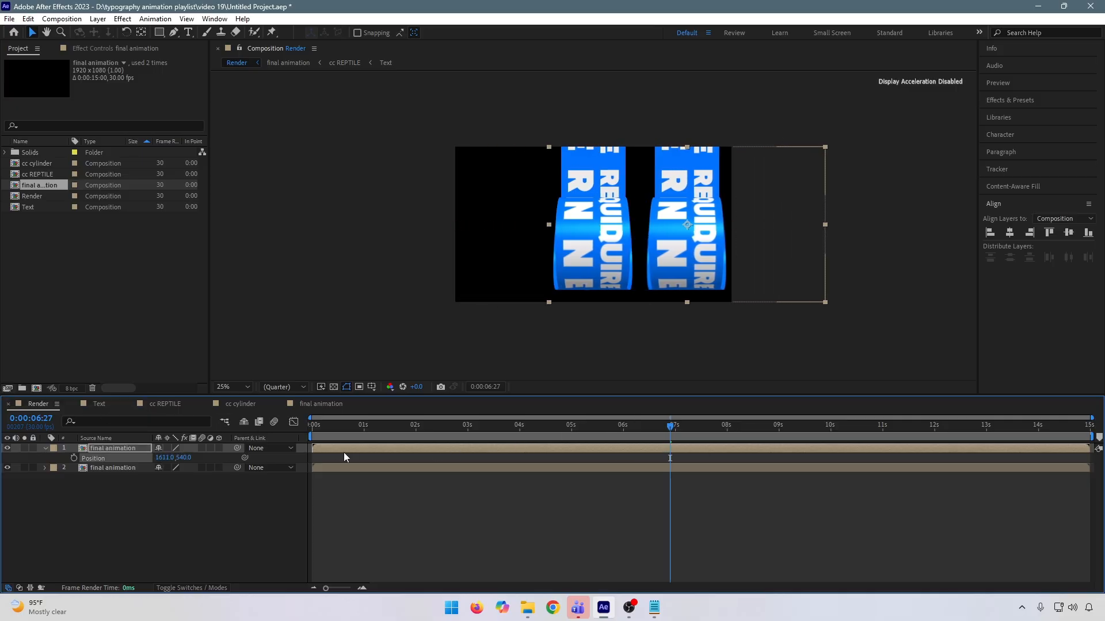
pyautogui.moveTo(341, 450); pyautogui.dragTo(544, 452)
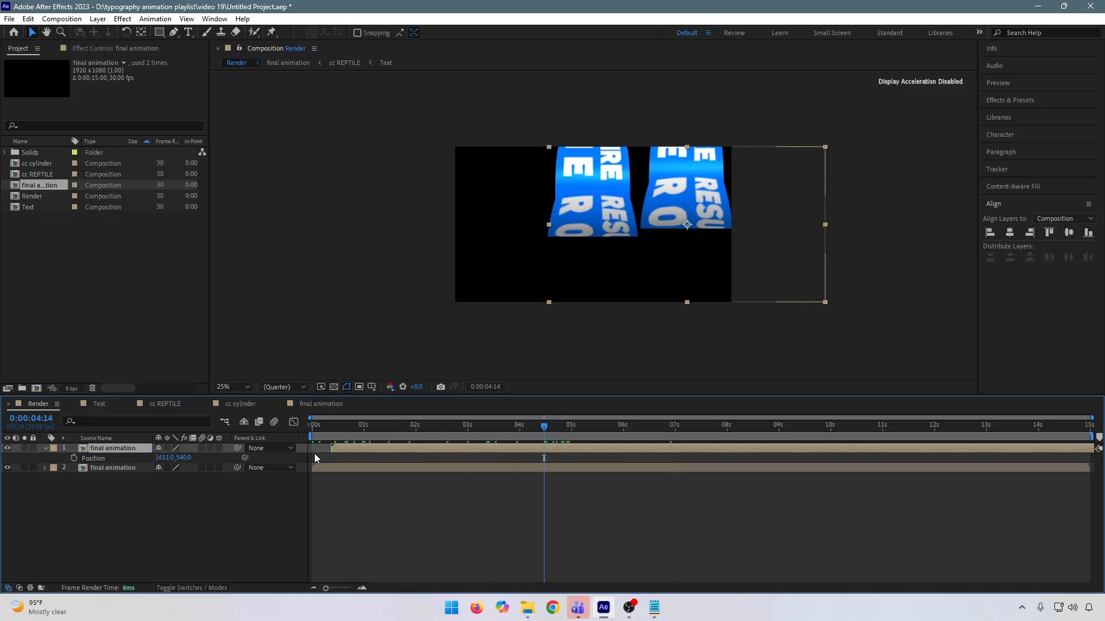
pyautogui.moveTo(349, 450); pyautogui.dragTo(373, 448)
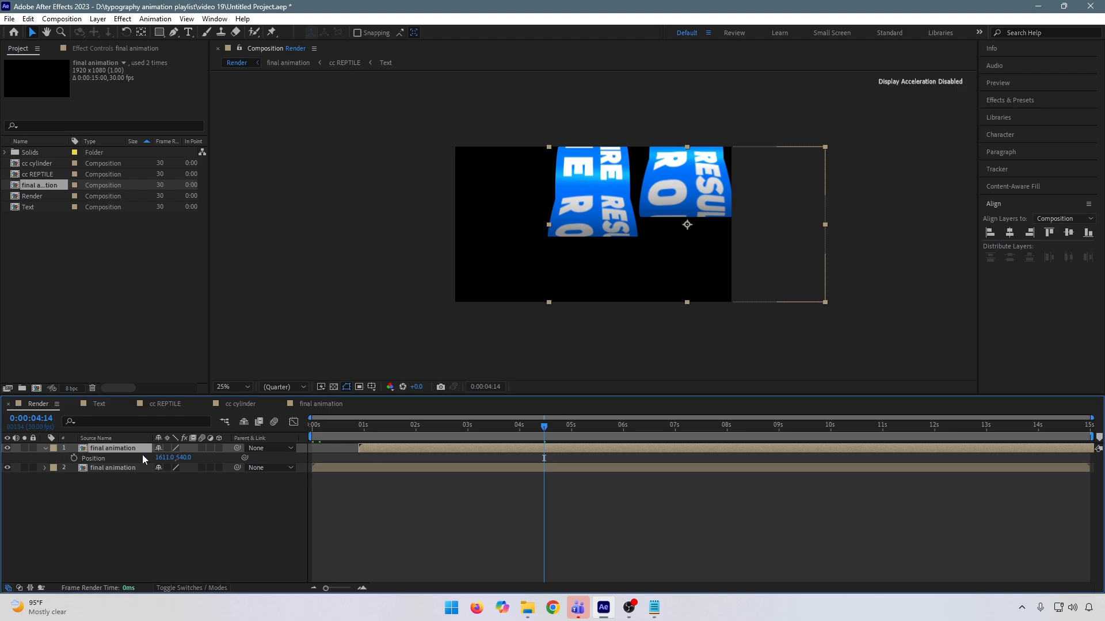
# Step: Scale the right-hand copy to 99% and turn on Collapse Transformations for it, checking the result around 0:00:06:23
pyautogui.press('s')
pyautogui.moveTo(173, 458)
pyautogui.mouseDown()
pyautogui.moveTo(163, 458)
pyautogui.moveTo(173, 458)
pyautogui.mouseUp()
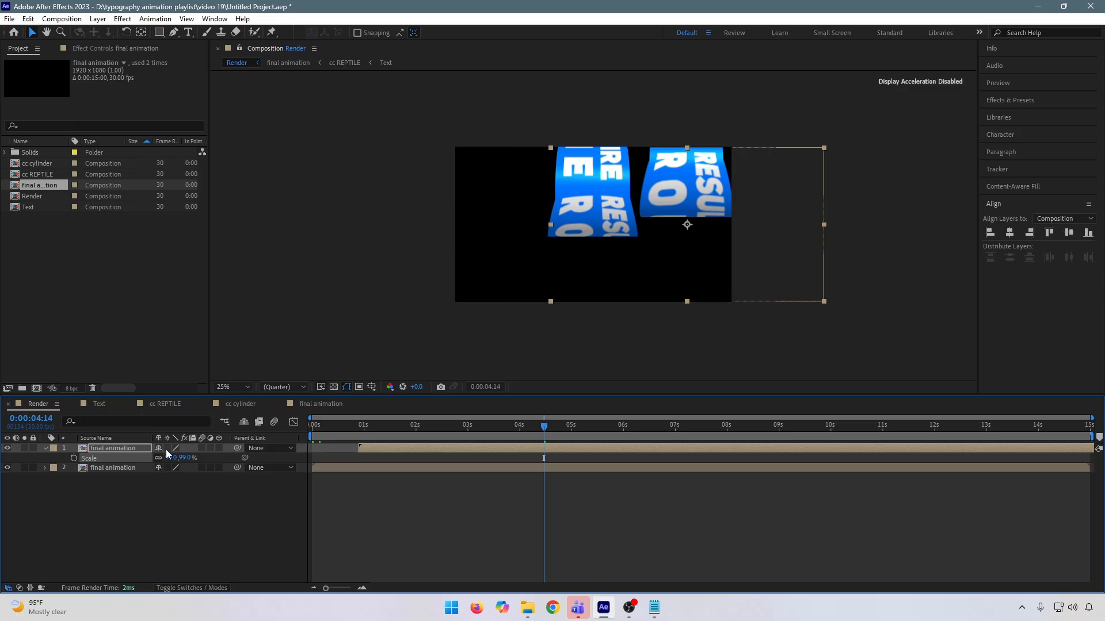
pyautogui.click(167, 448)
pyautogui.moveTo(364, 430); pyautogui.dragTo(663, 406)
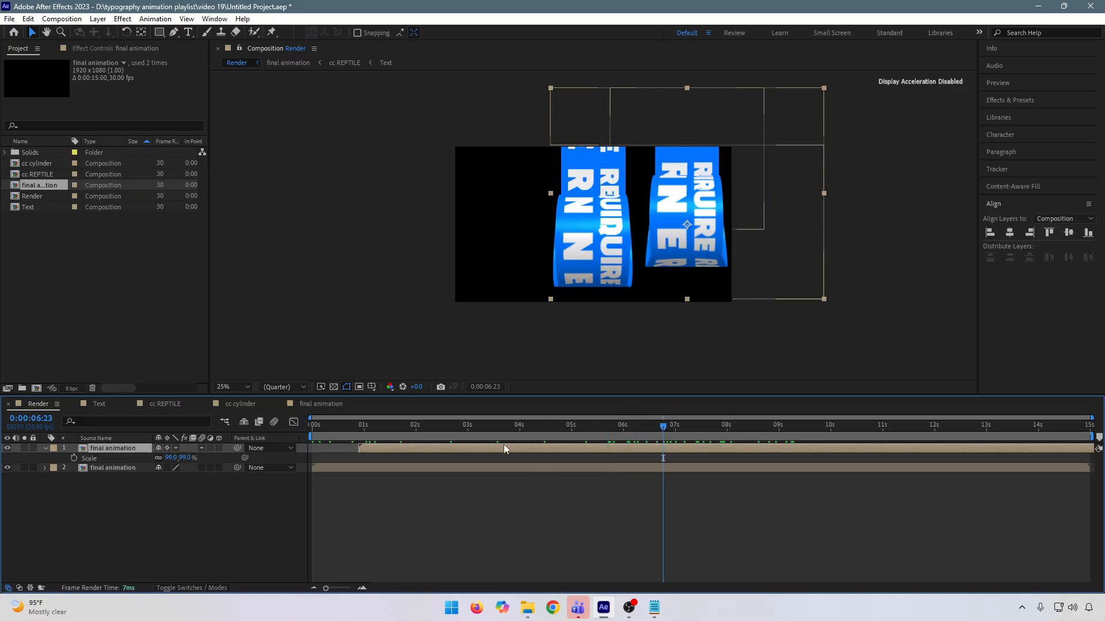
# Step: Duplicate the right-hand final animation layer and set the new copy's Position to 338, 540 for a left column
pyautogui.hotkey('ctrl', 'd')
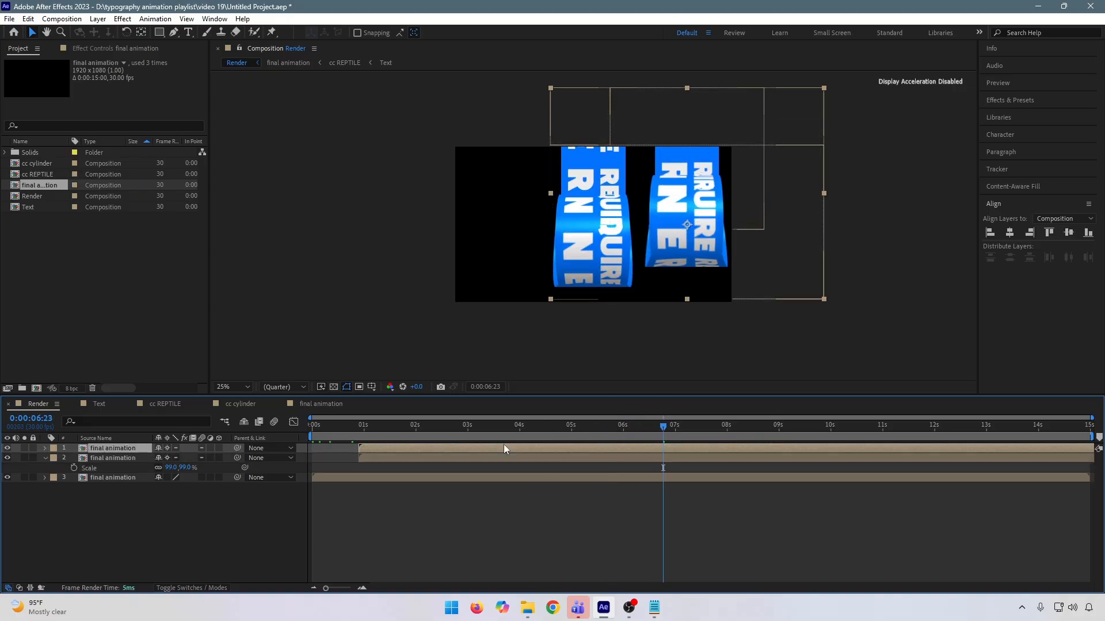
pyautogui.press('p')
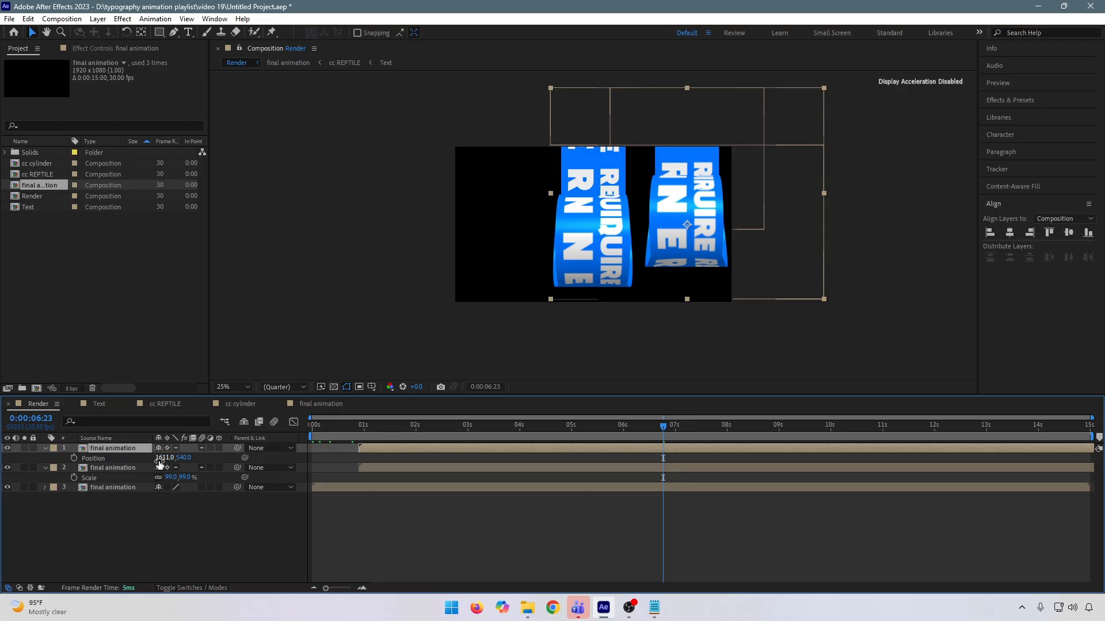
pyautogui.moveTo(159, 462); pyautogui.dragTo(3, 463)
pyautogui.moveTo(164, 459); pyautogui.dragTo(71, 496)
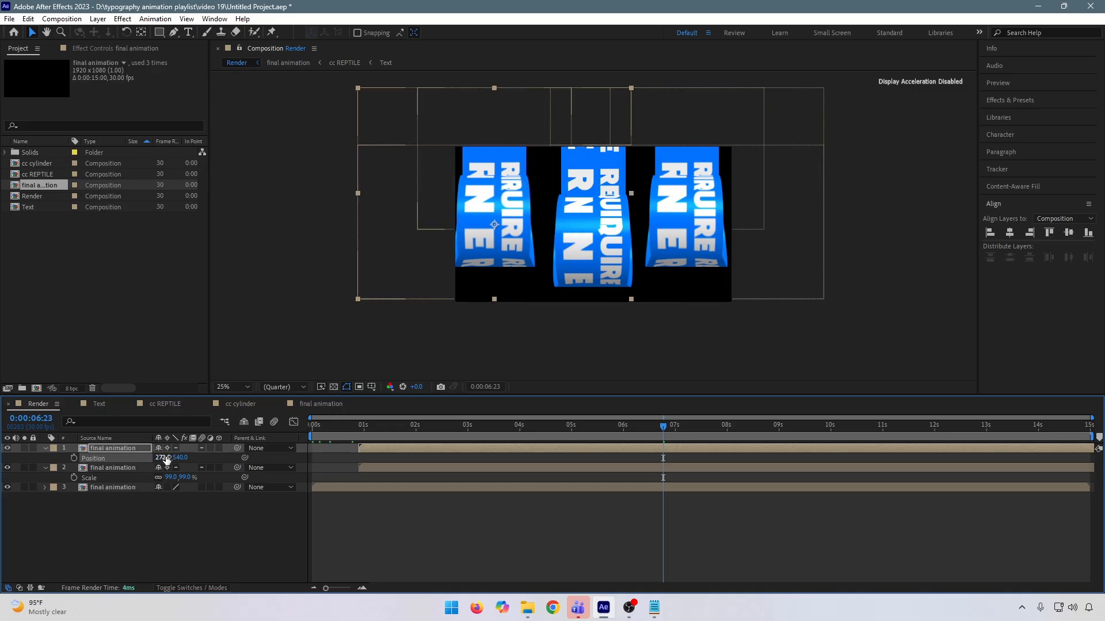
pyautogui.moveTo(165, 458); pyautogui.dragTo(202, 454)
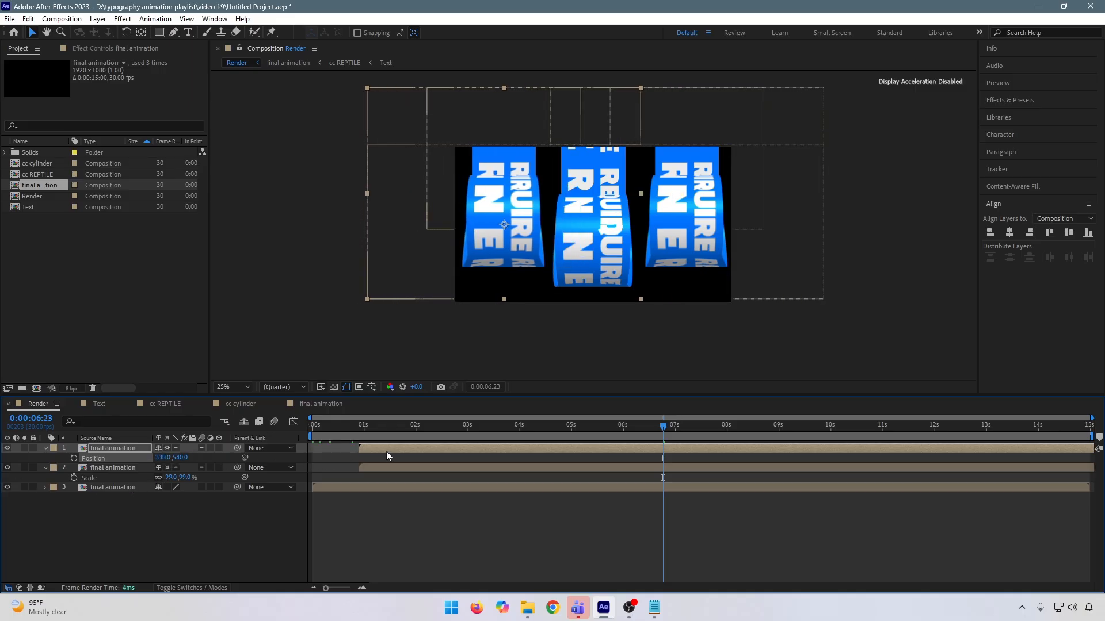
# Step: Delay the left-hand copy's start to about 1.3 seconds and scale it to 81%
pyautogui.moveTo(385, 452); pyautogui.dragTo(409, 447)
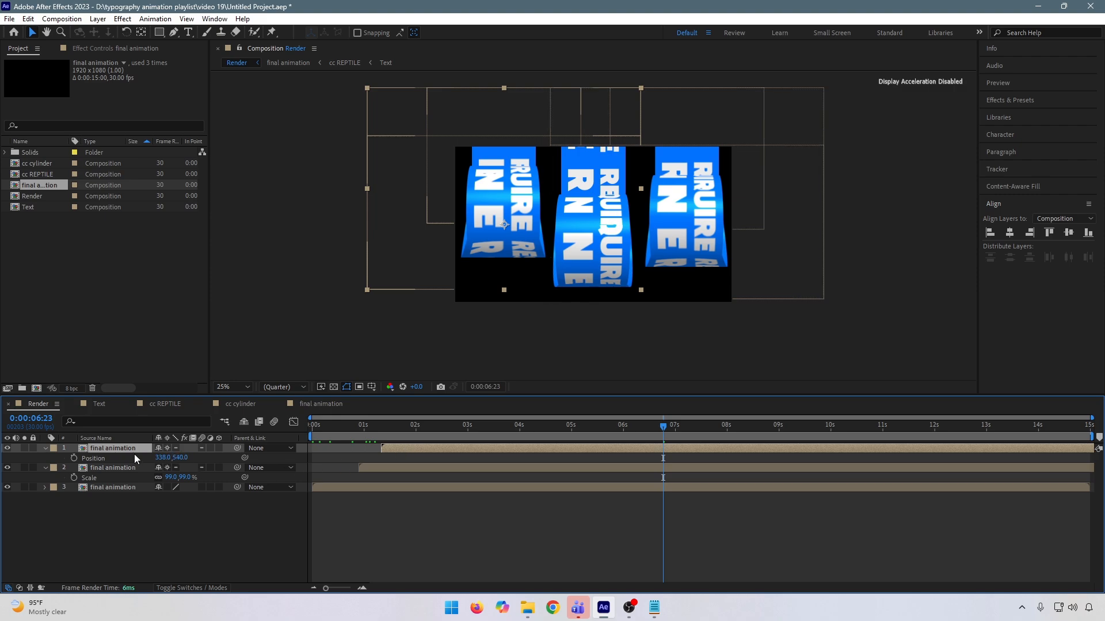
pyautogui.press('s')
pyautogui.moveTo(166, 457); pyautogui.dragTo(156, 458)
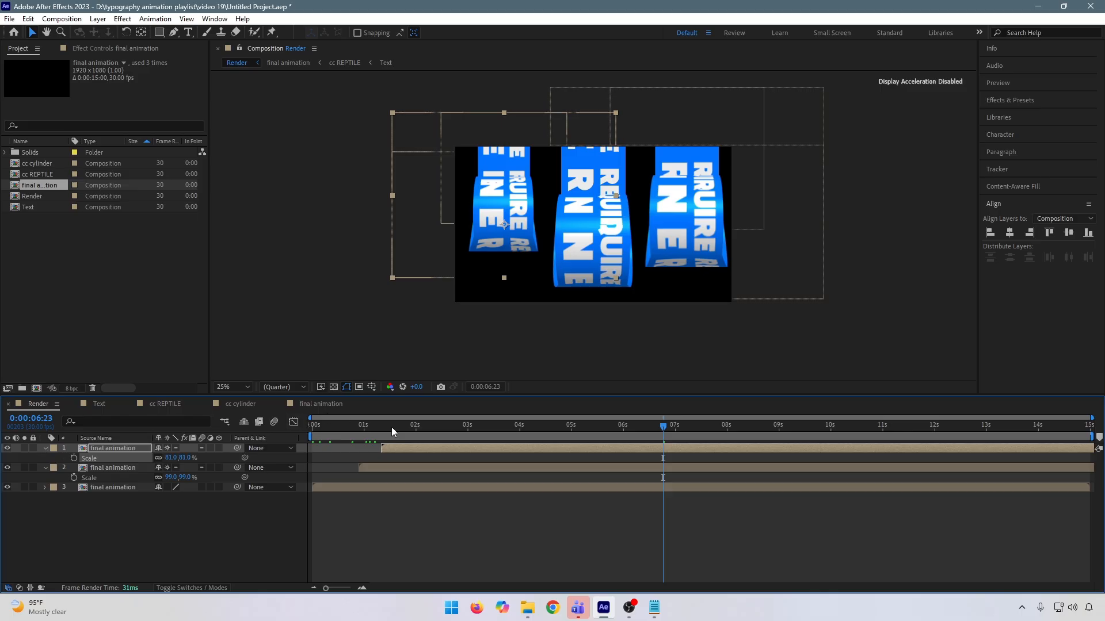
# Step: Preview the three-column animation from the start and scrub to 0:00:03:04
pyautogui.press('Home')
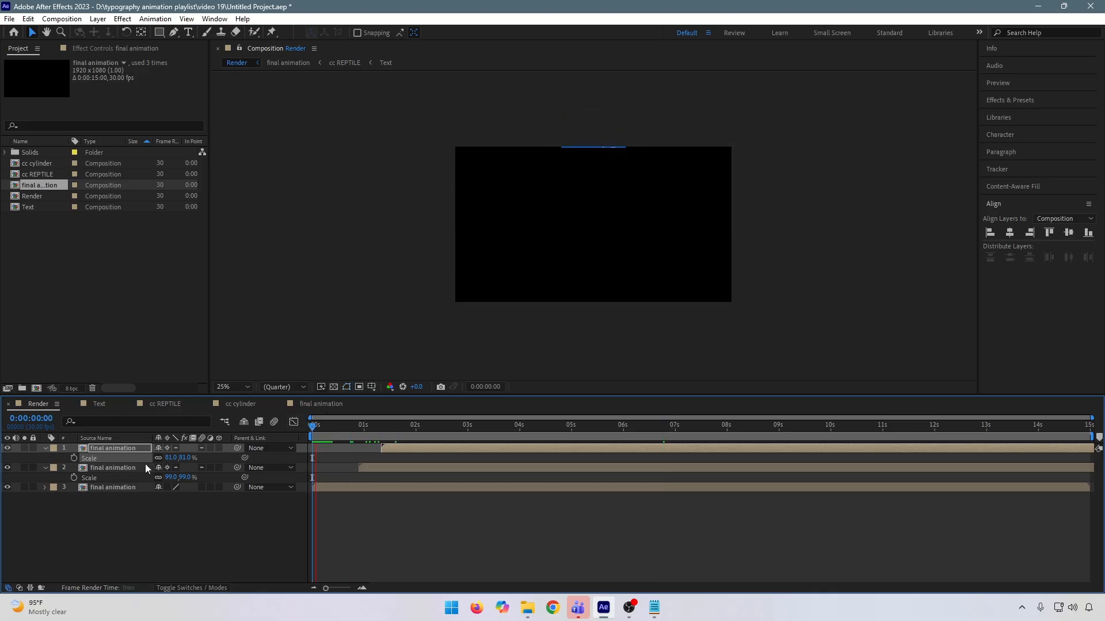
pyautogui.press('space')
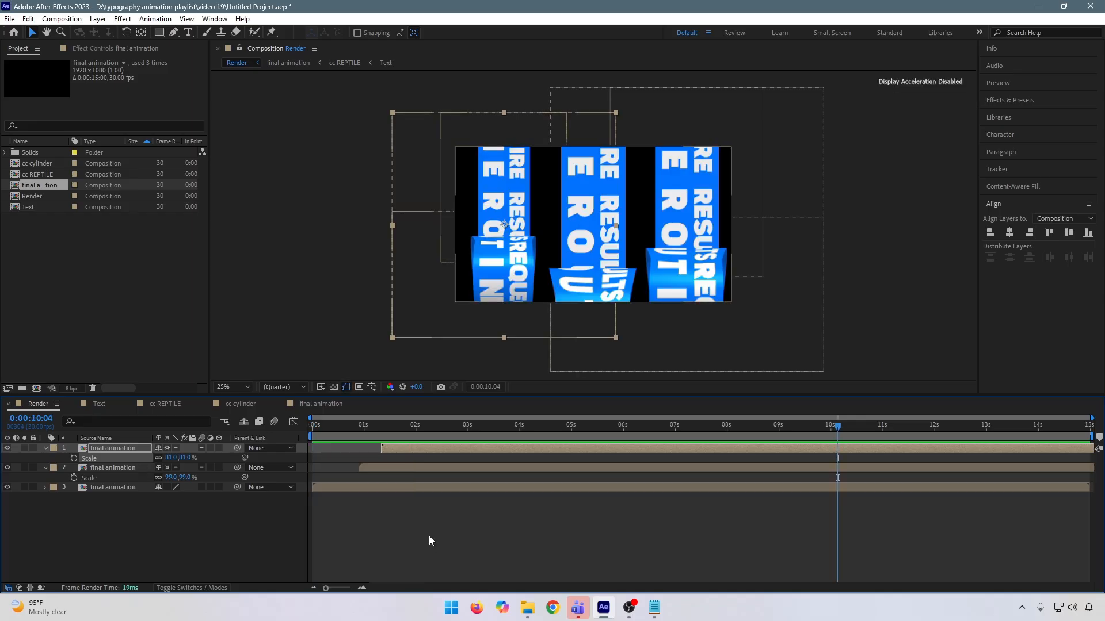
pyautogui.moveTo(478, 430)
pyautogui.mouseDown()
pyautogui.moveTo(344, 430)
pyautogui.moveTo(509, 429)
pyautogui.moveTo(328, 437)
pyautogui.moveTo(474, 434)
pyautogui.mouseUp()
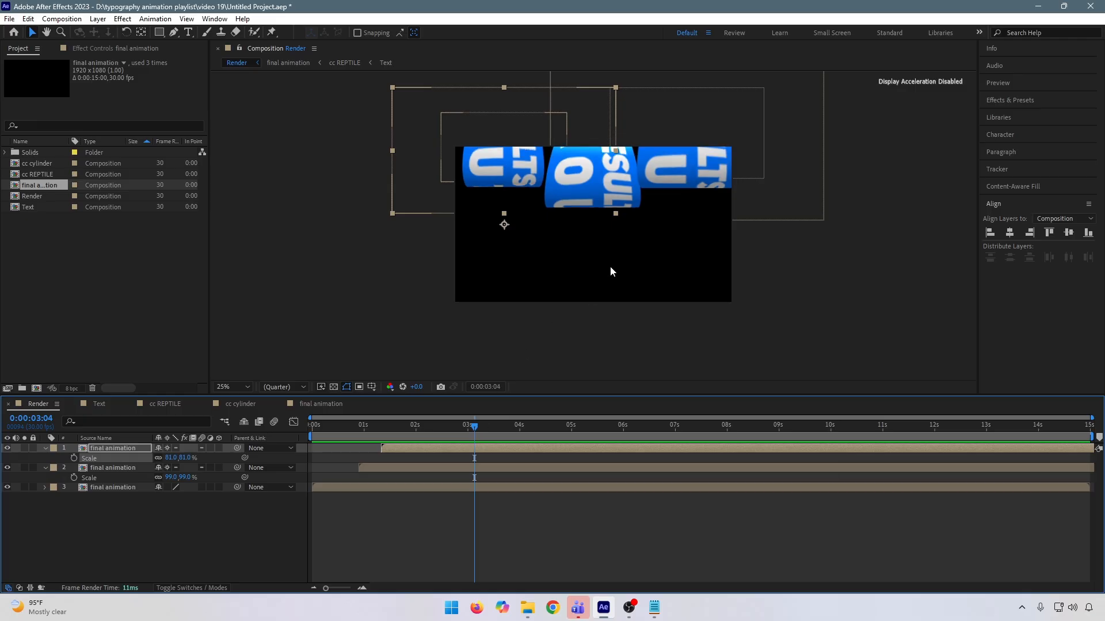
# Step: Scale the right-hand strip to 73% and reposition it so the whole strip fits inside the frame
pyautogui.click(704, 166)
pyautogui.moveTo(708, 164); pyautogui.dragTo(719, 162)
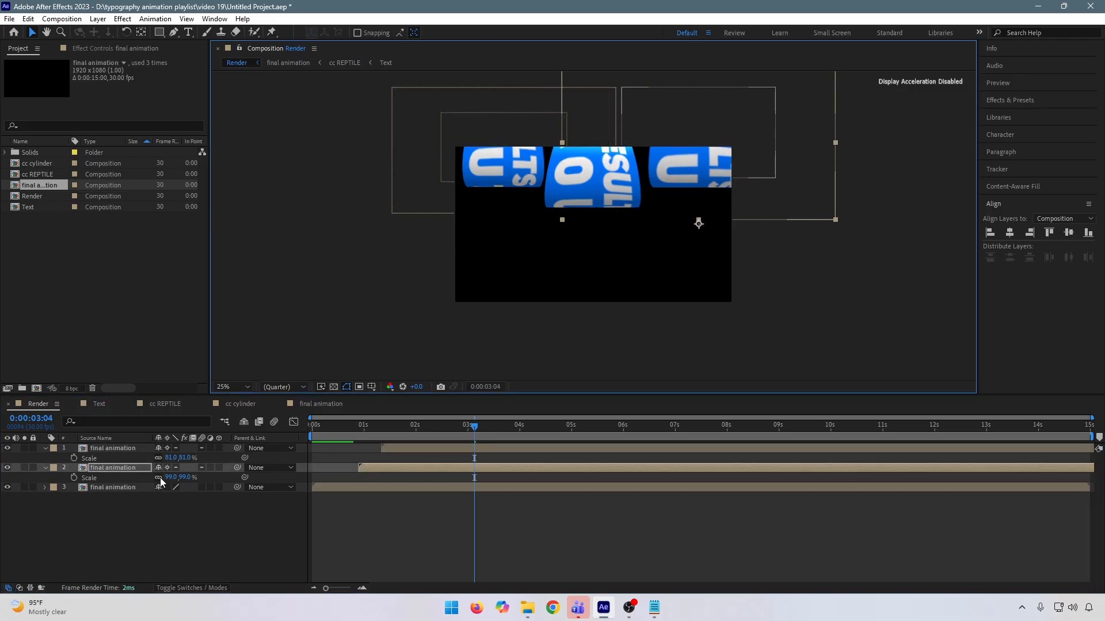
pyautogui.moveTo(171, 485); pyautogui.dragTo(157, 485)
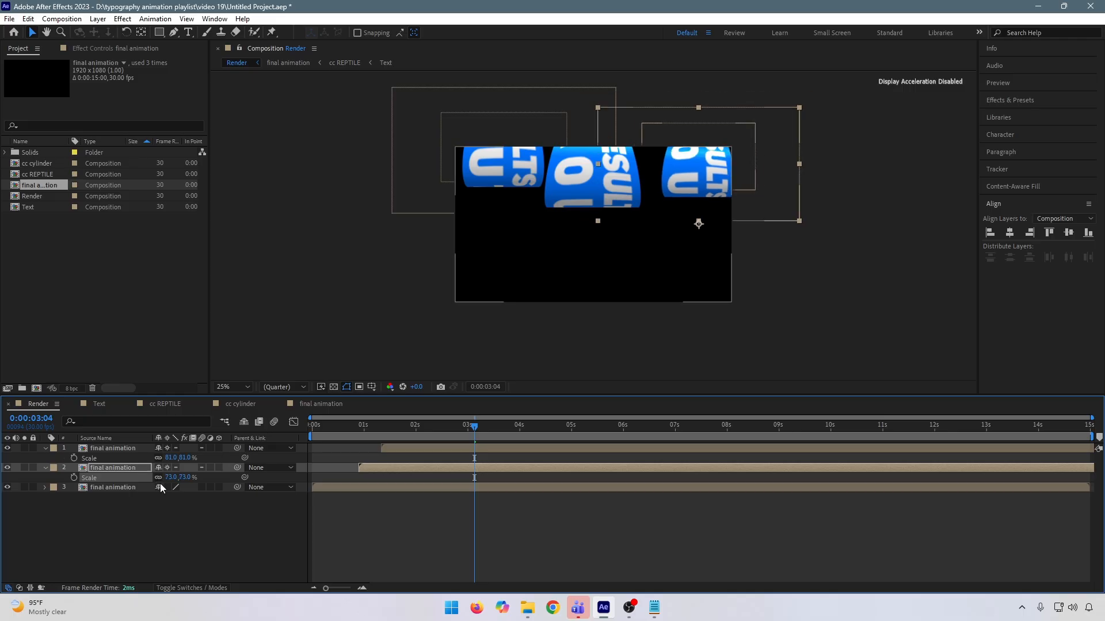
pyautogui.moveTo(689, 174); pyautogui.dragTo(677, 171)
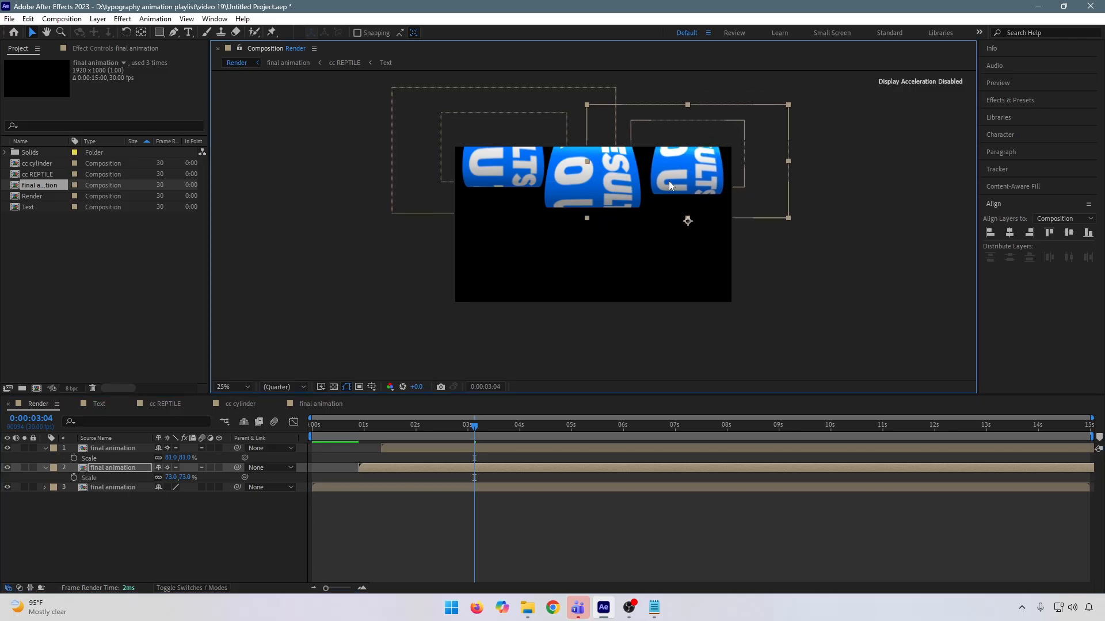
# Step: Move the left-hand strip slightly further left, away from the center strip, and scrub the opening seconds
pyautogui.click(113, 449)
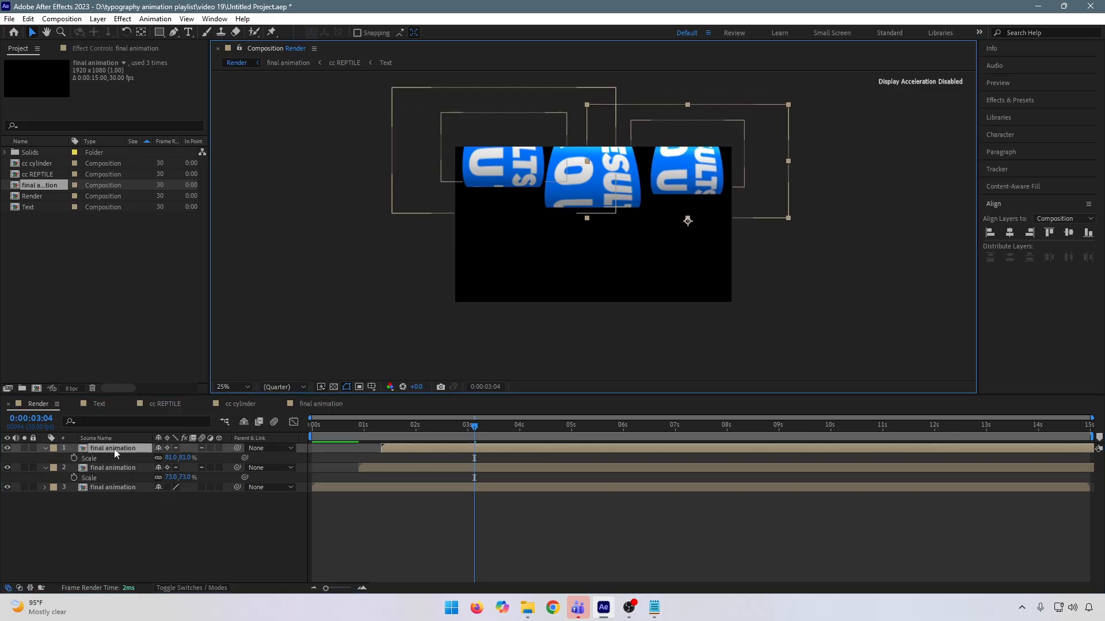
pyautogui.moveTo(545, 182); pyautogui.dragTo(540, 182)
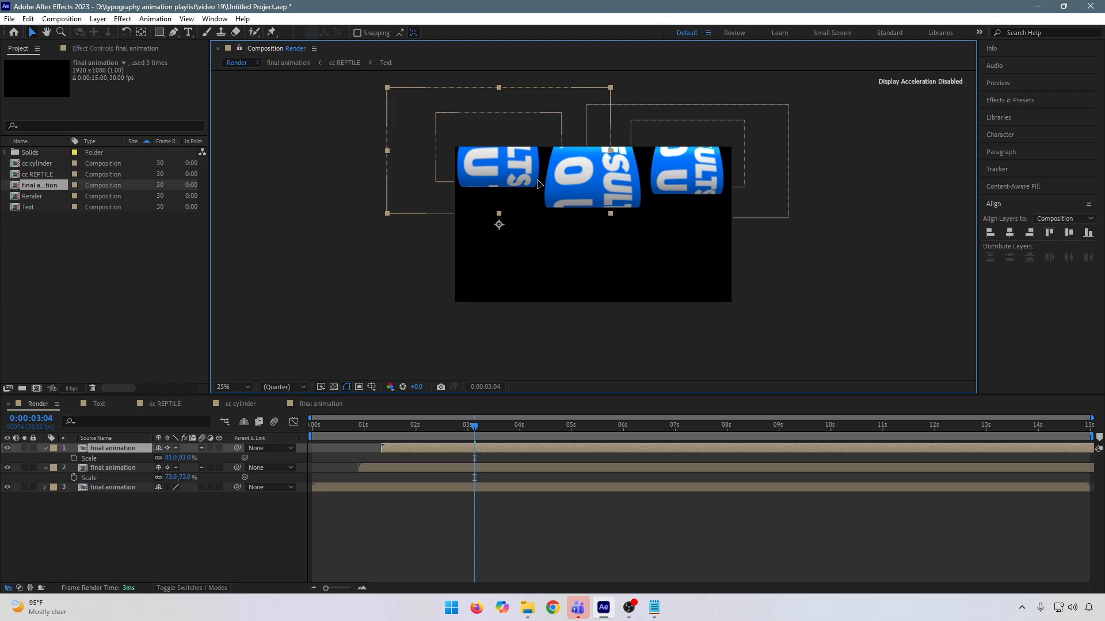
pyautogui.moveTo(444, 426); pyautogui.dragTo(409, 481)
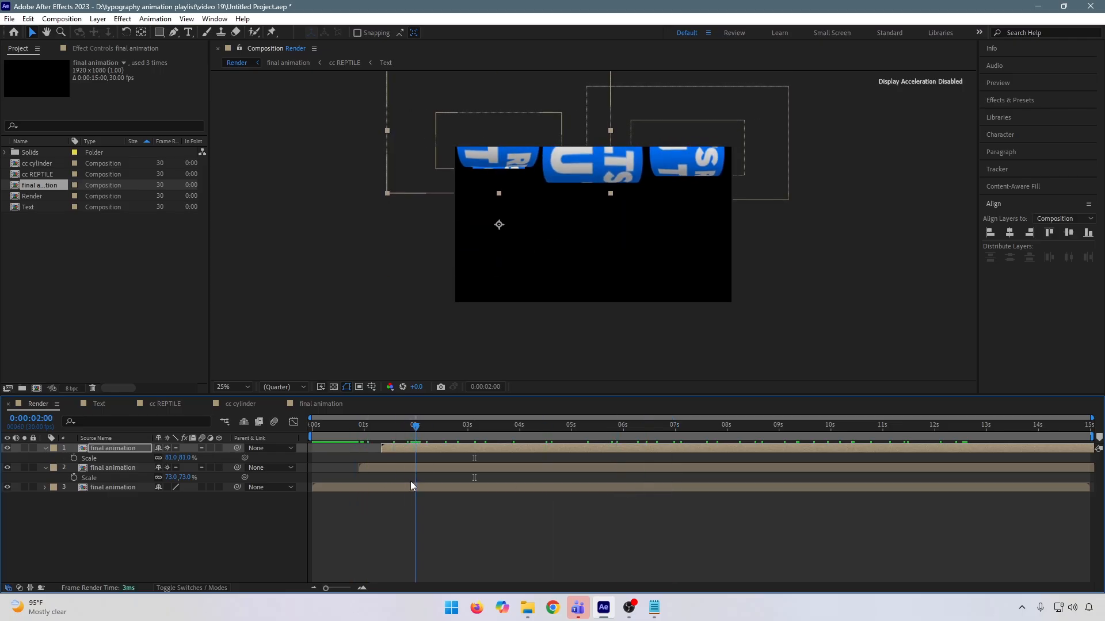
# Step: Select all three final animation layers and shift them about 1.5 seconds earlier on the timeline, then preview
pyautogui.click(414, 448)
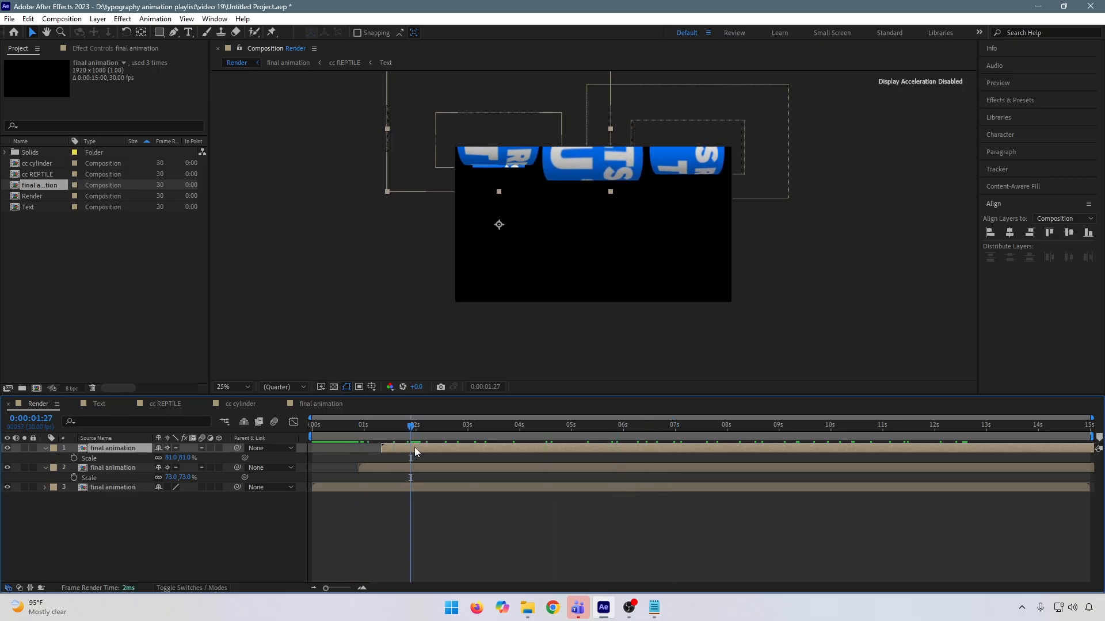
pyautogui.keyDown('shift'); pyautogui.click(108, 488); pyautogui.keyUp('shift')
pyautogui.moveTo(421, 489); pyautogui.dragTo(339, 475)
pyautogui.press('space')
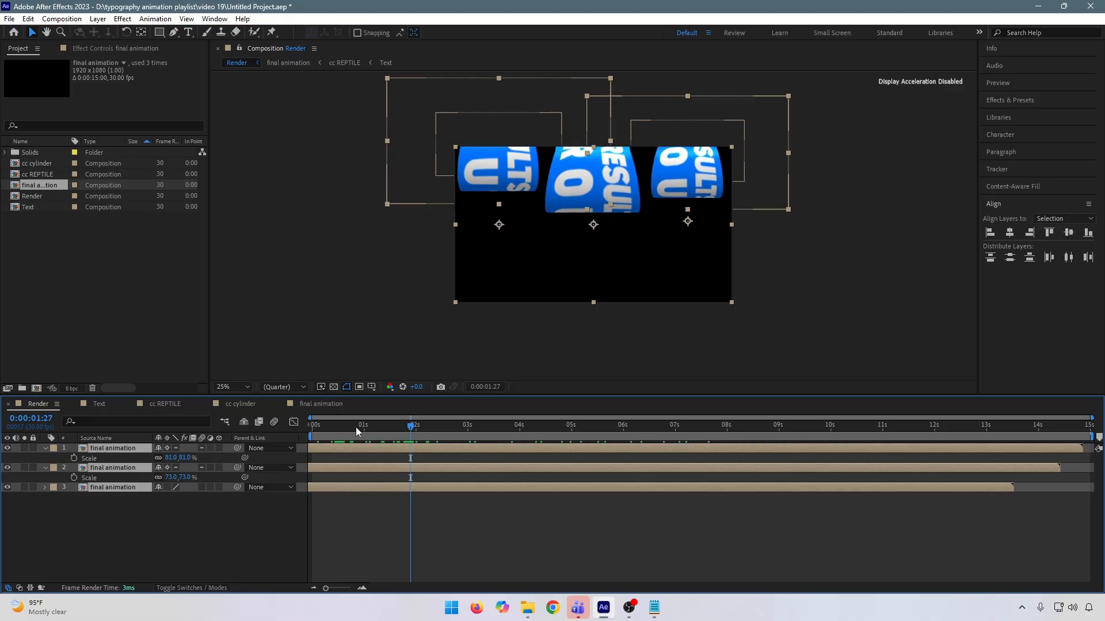
# Step: Check the end of the center strip's layer by scrubbing to 0:00:13:00 and preview the Render composition
pyautogui.click(1042, 527)
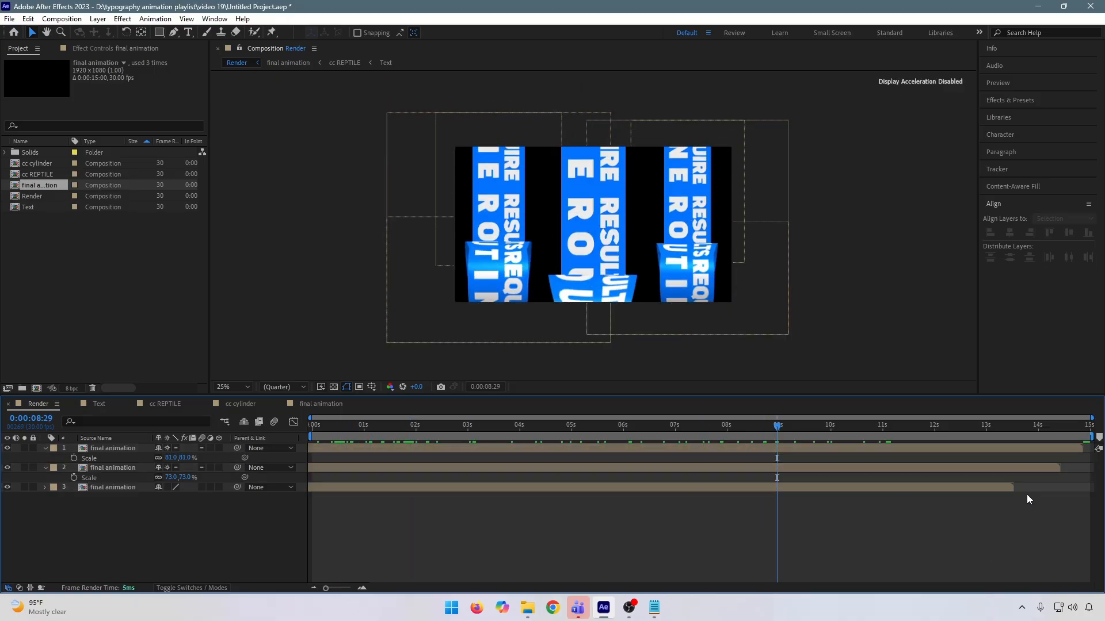
pyautogui.click(1011, 489)
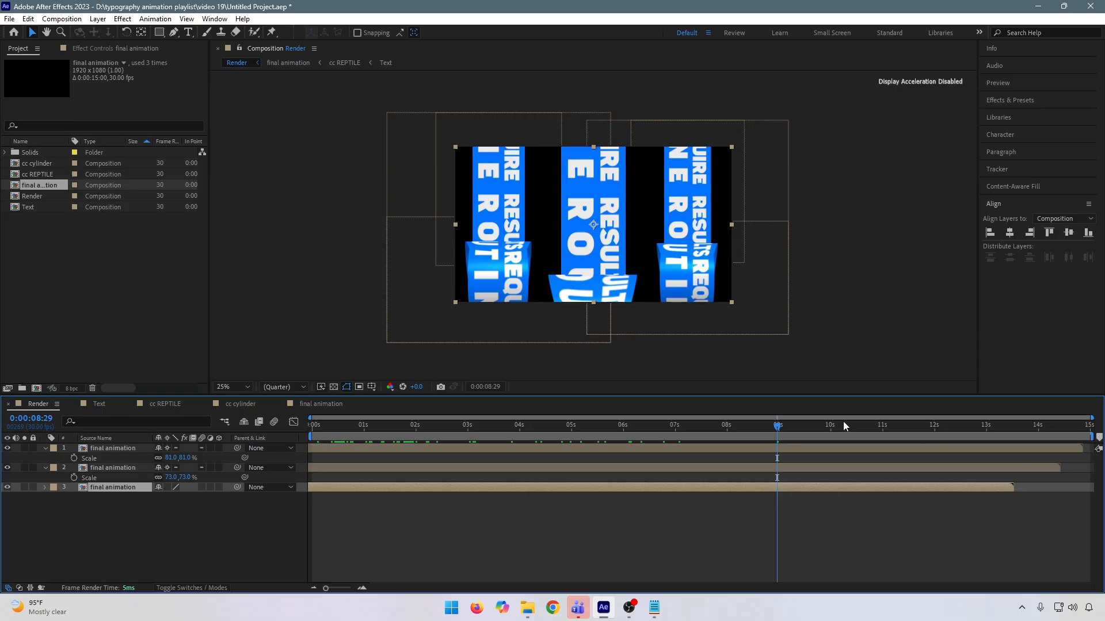
pyautogui.moveTo(1000, 430); pyautogui.dragTo(986, 435)
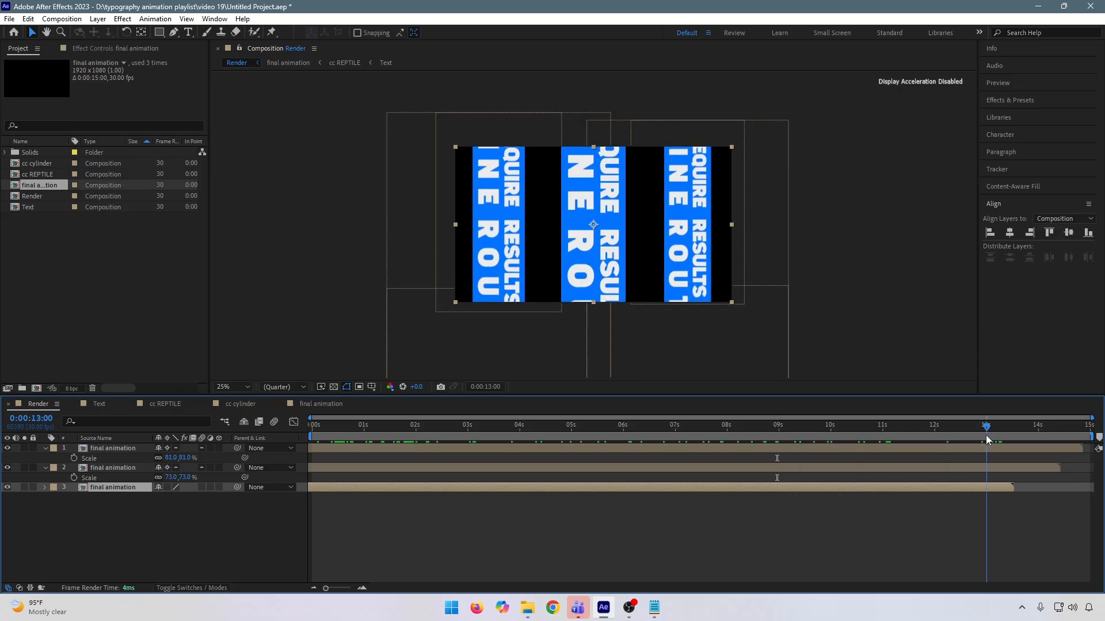
pyautogui.press('space')
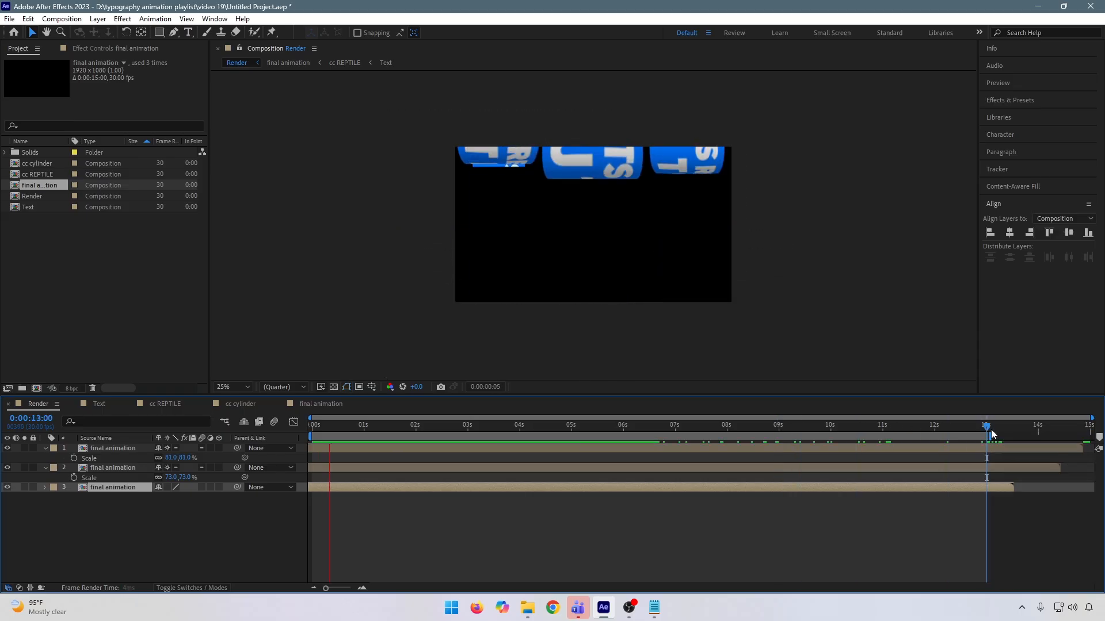